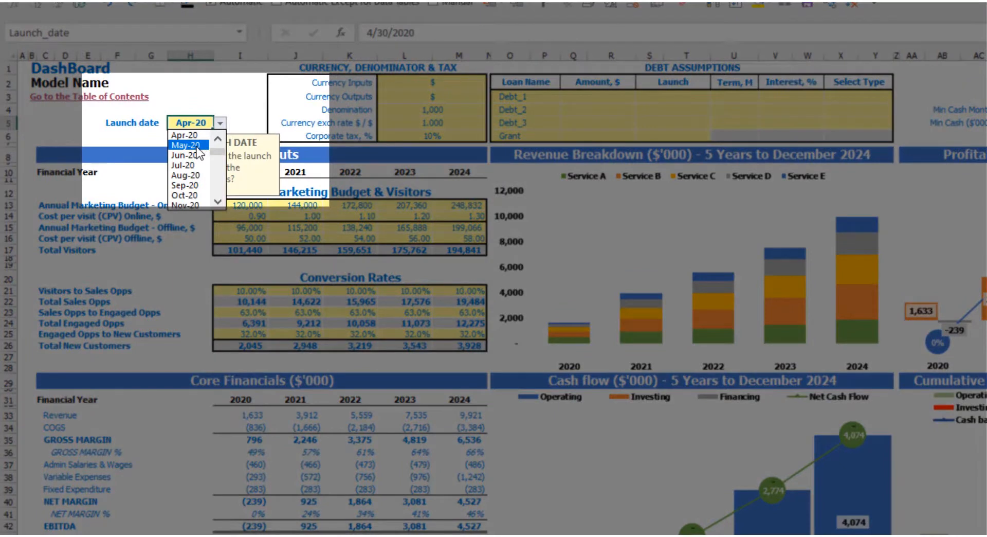
- Set the launch date of the business to May-20
click(197, 146)
click(210, 85)
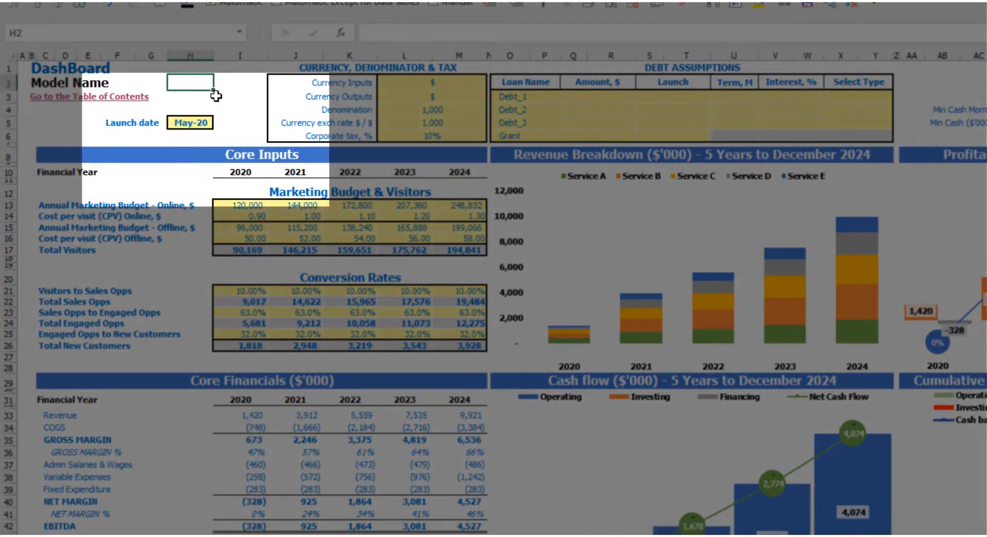
click(197, 124)
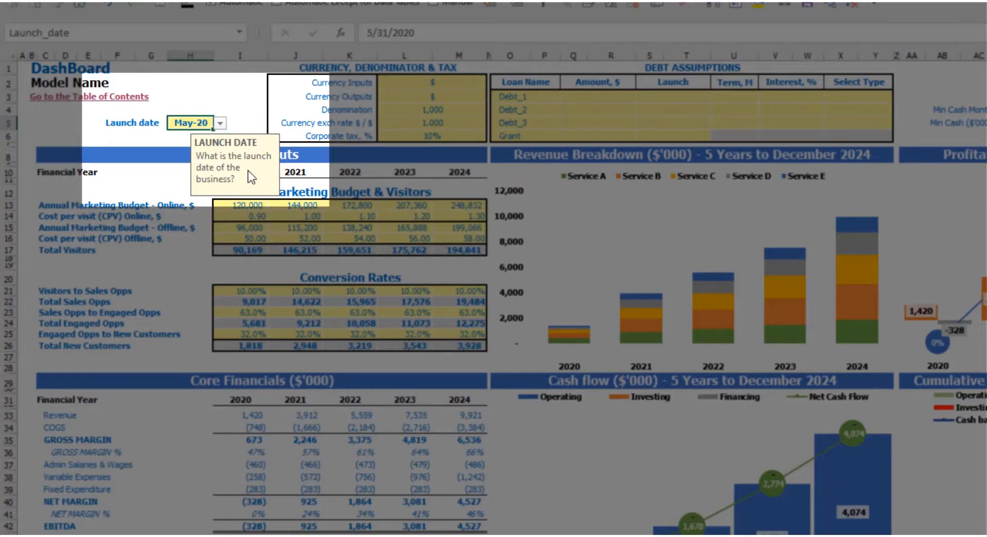
click(128, 134)
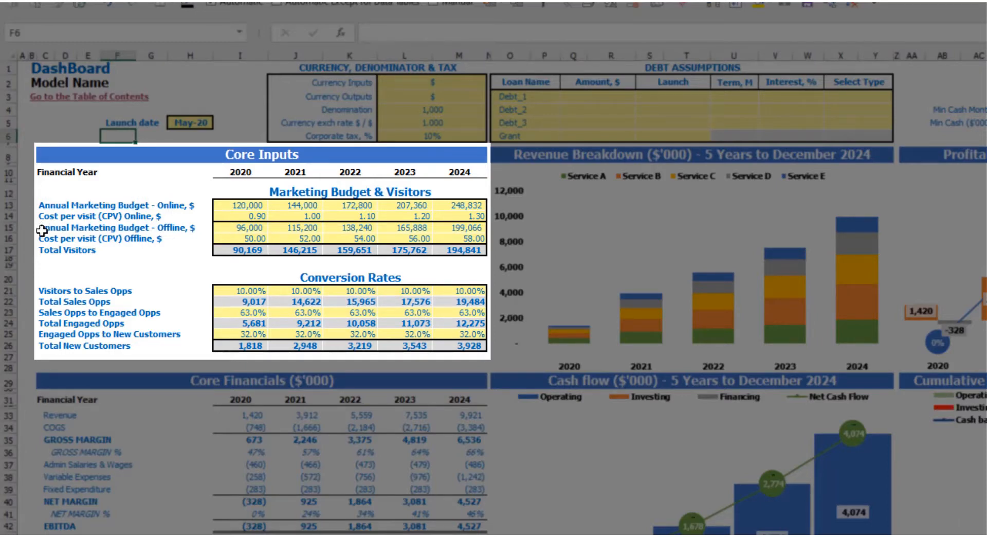
- Clear the offline marketing budget and offline cost per visit for 2020–2024, and undo the deletion
drag(242, 238, 461, 227)
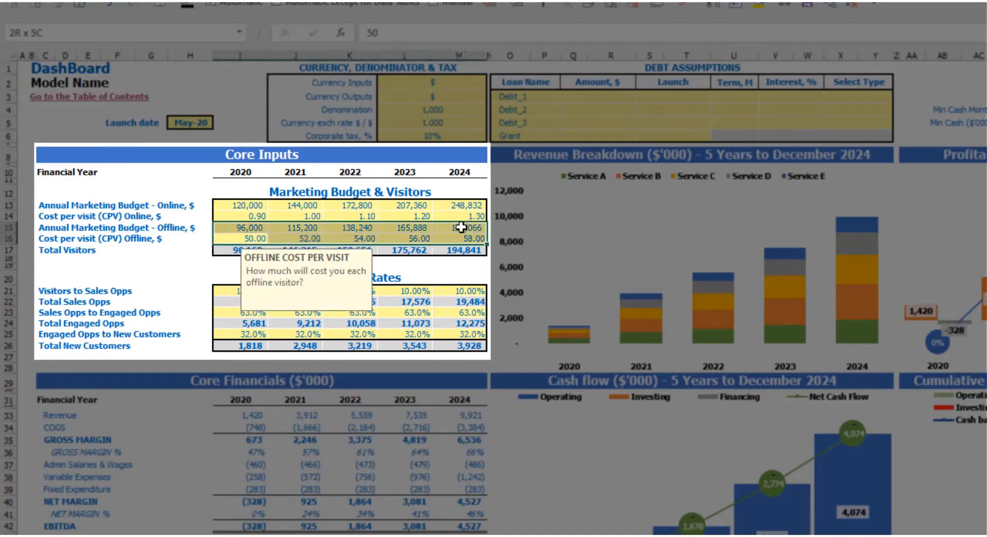
key(Delete)
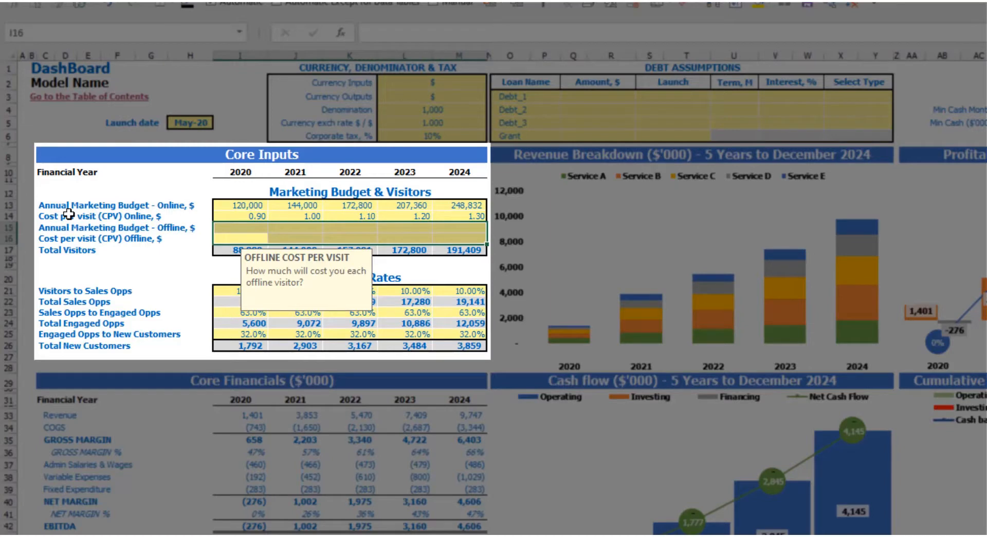
key(ctrl+z)
click(193, 291)
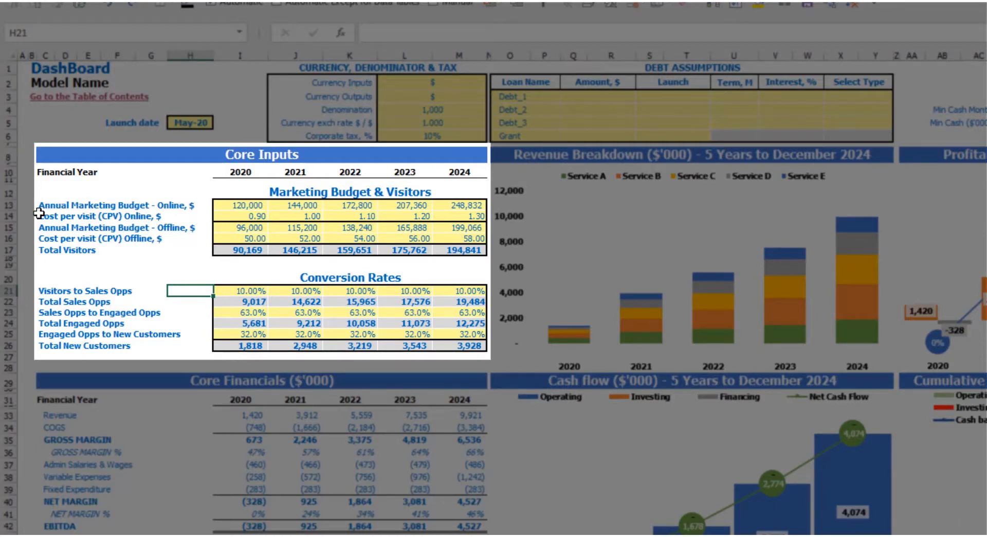
- Set the annual online marketing budget to 100,000 for 2020 and to the formula =I13+20000 for 2021
click(239, 207)
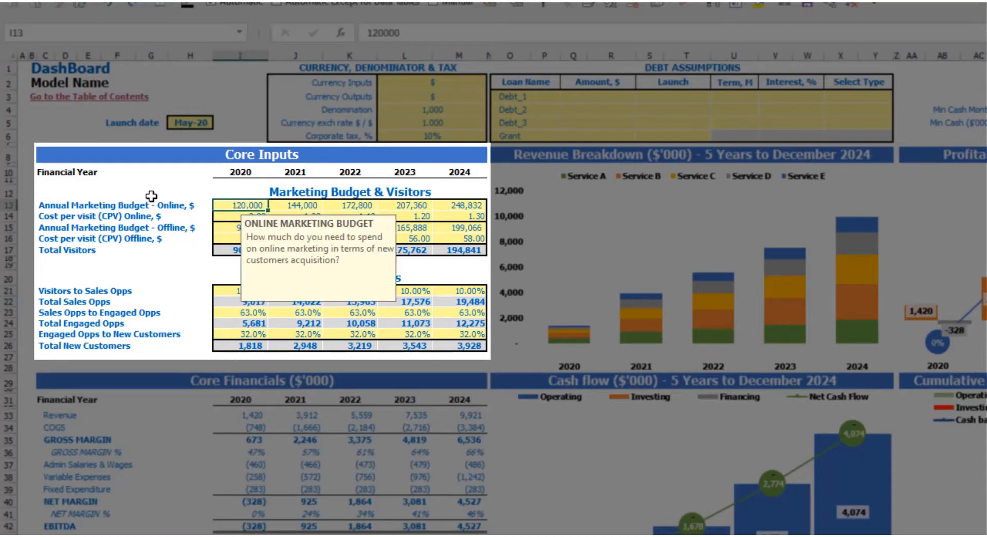
text(1)
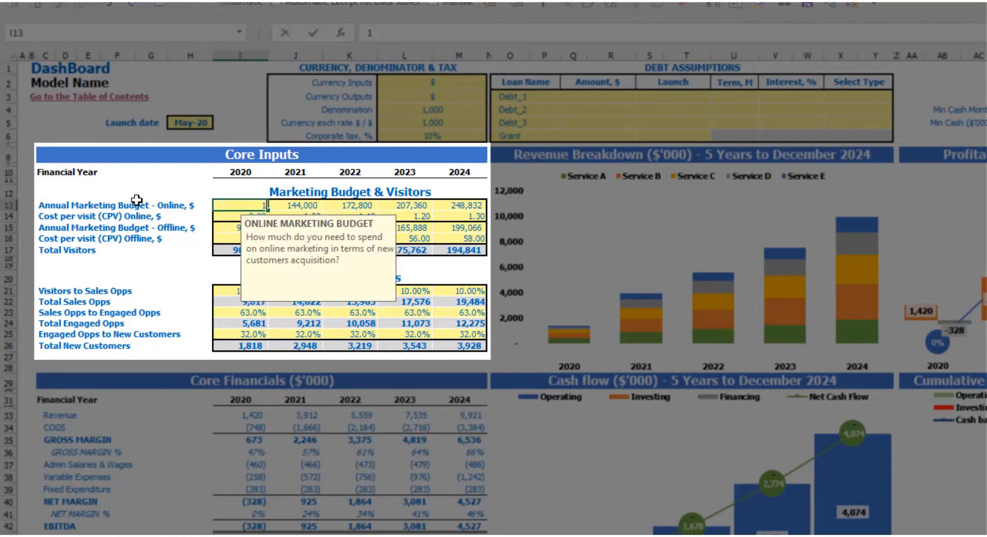
text(00,000)
key(Tab)
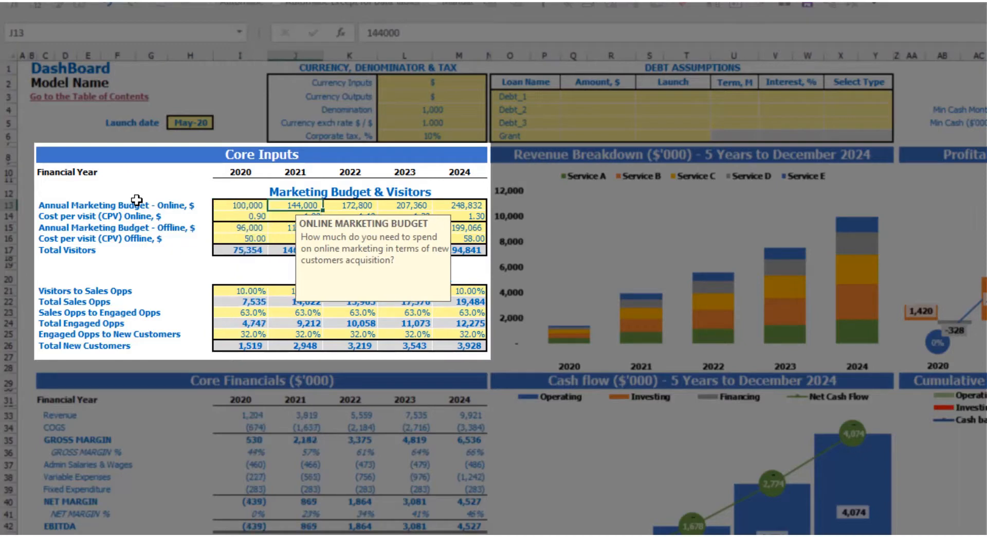
text(=)
key(Left)
text(+2)
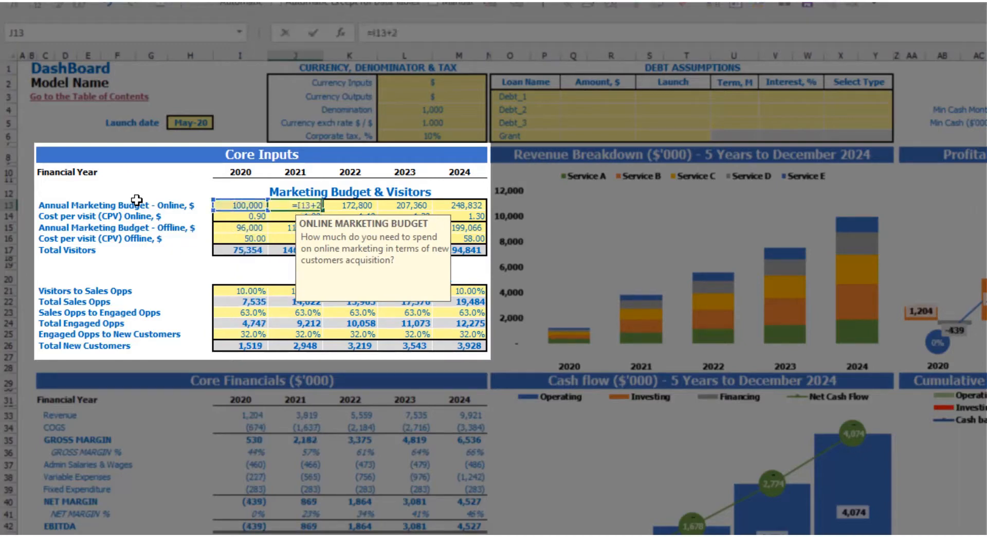
text(0000)
key(Return)
- Copy the 2021 online marketing budget formula across to 2022, 2023 and 2024
key(Up)
key(ctrl+c)
key(Right)
key(shift+Right)
key(shift+Right)
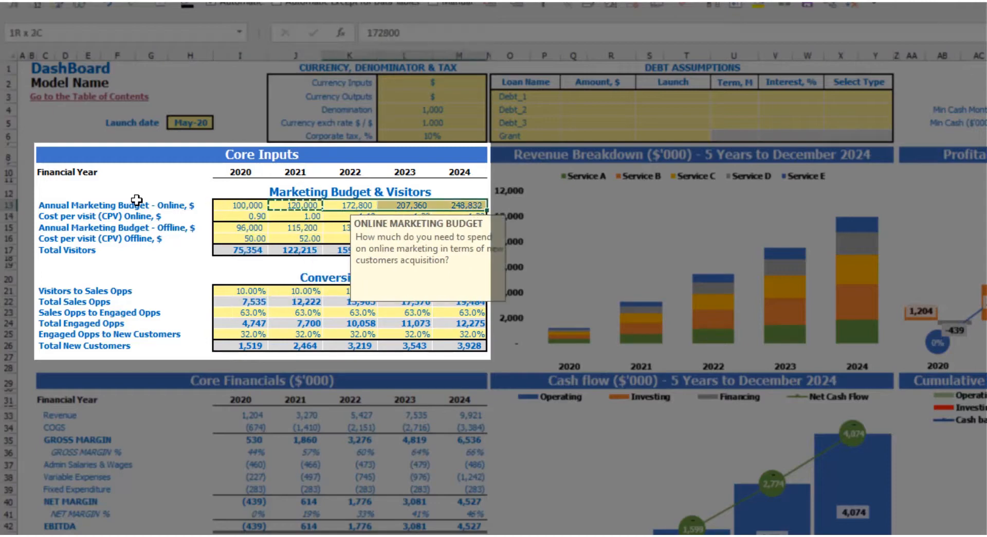
key(ctrl+v)
click(134, 197)
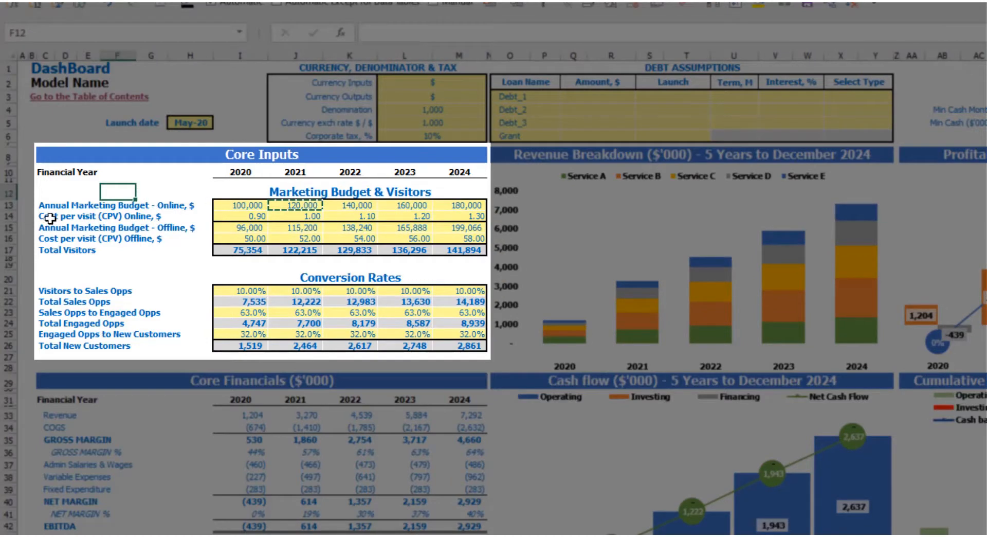
- Set the online cost per visit for 2020 to 2024 to 1, 1.2, 1.4, 1.6 and 1.8
click(228, 216)
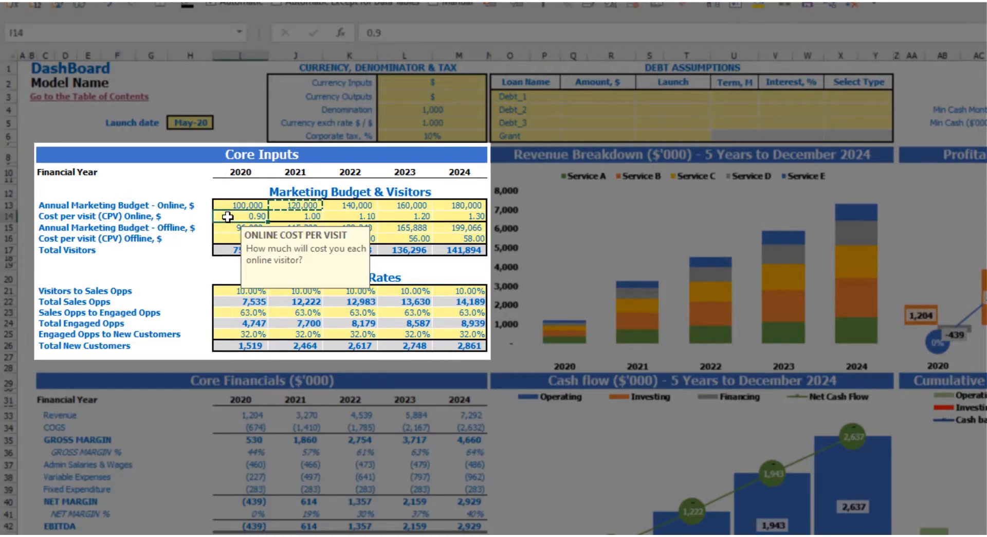
text(1)
key(Tab)
text(1.2)
key(Tab)
text(1.)
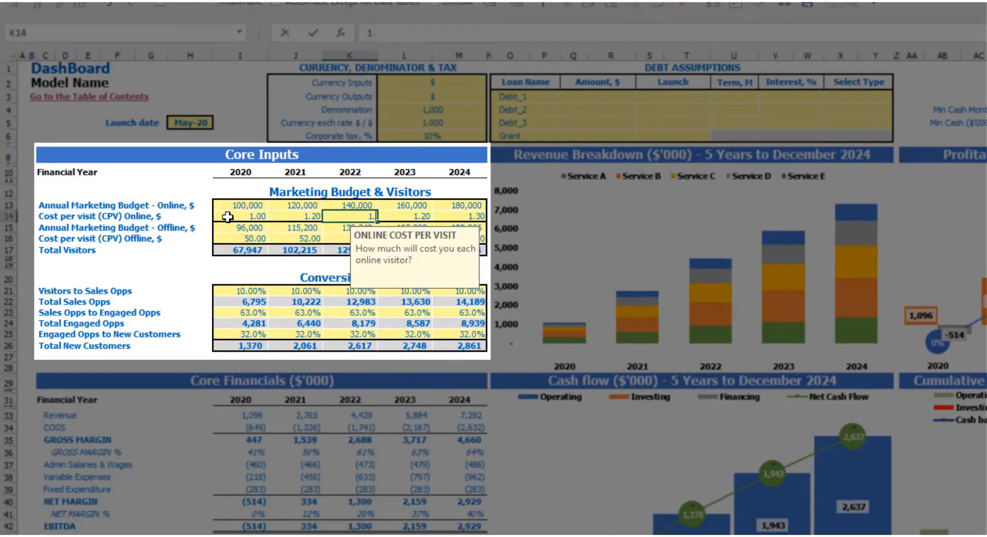
text(4)
key(Tab)
text(1.6)
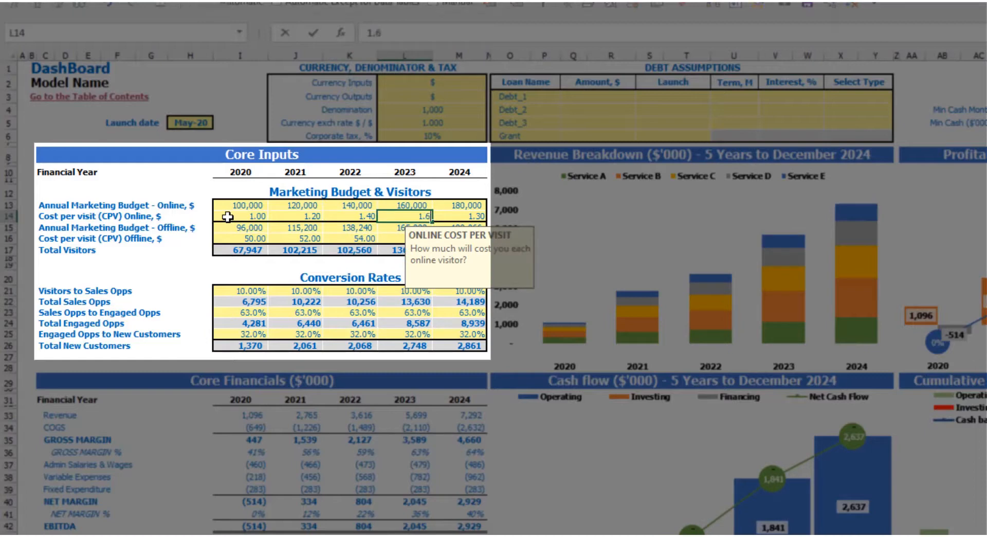
key(Tab)
text(1.8)
key(Return)
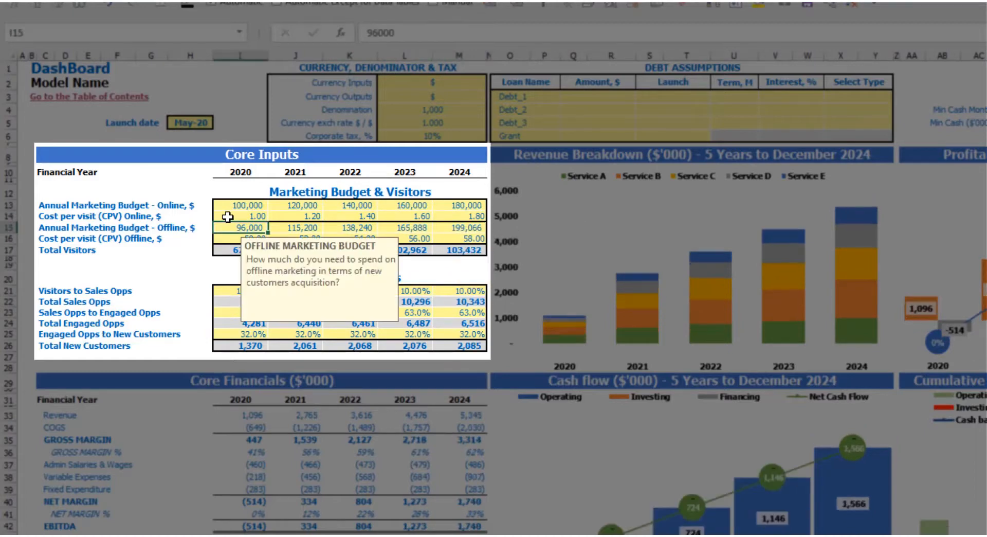
click(185, 190)
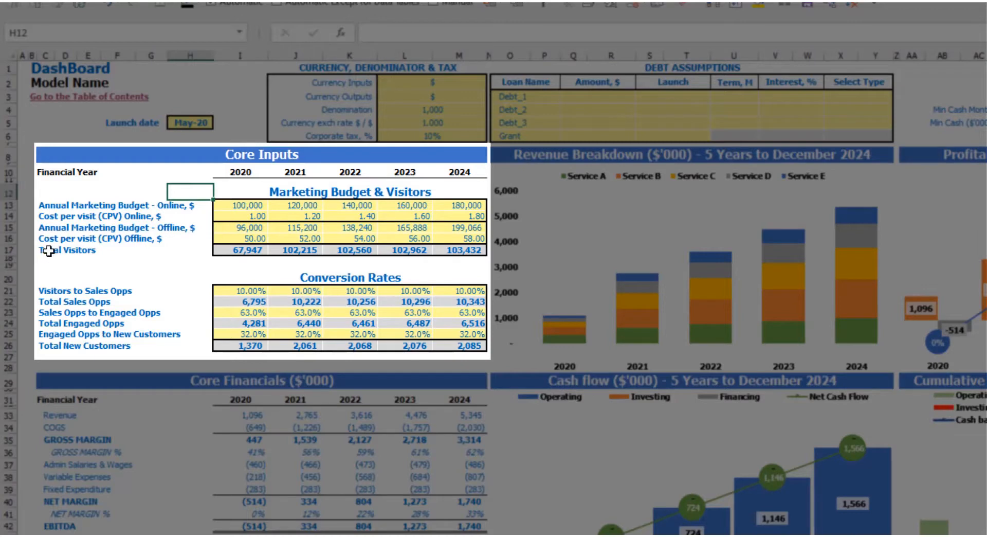
- Examine the Total Visitors row and the conversion rate row labels of the core inputs
drag(244, 250, 462, 250)
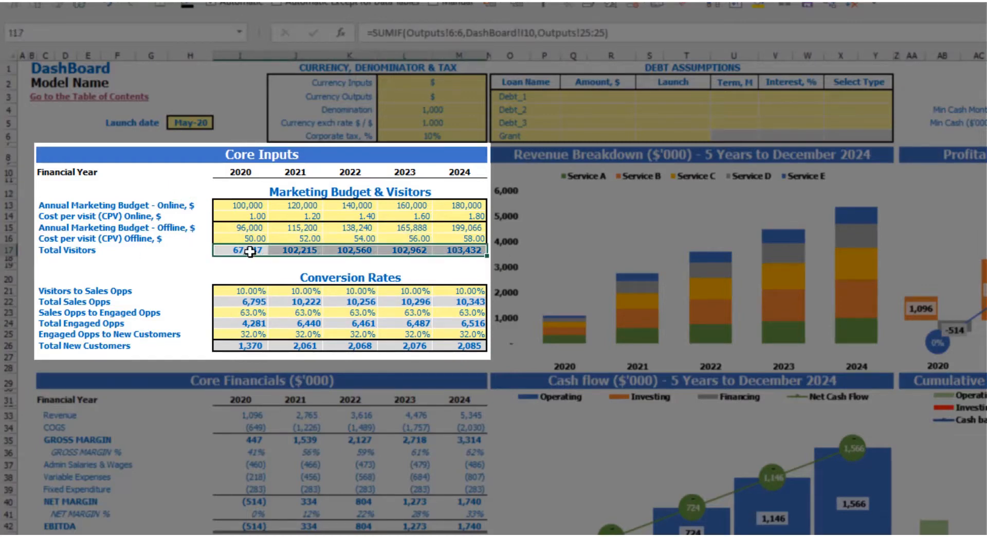
click(192, 260)
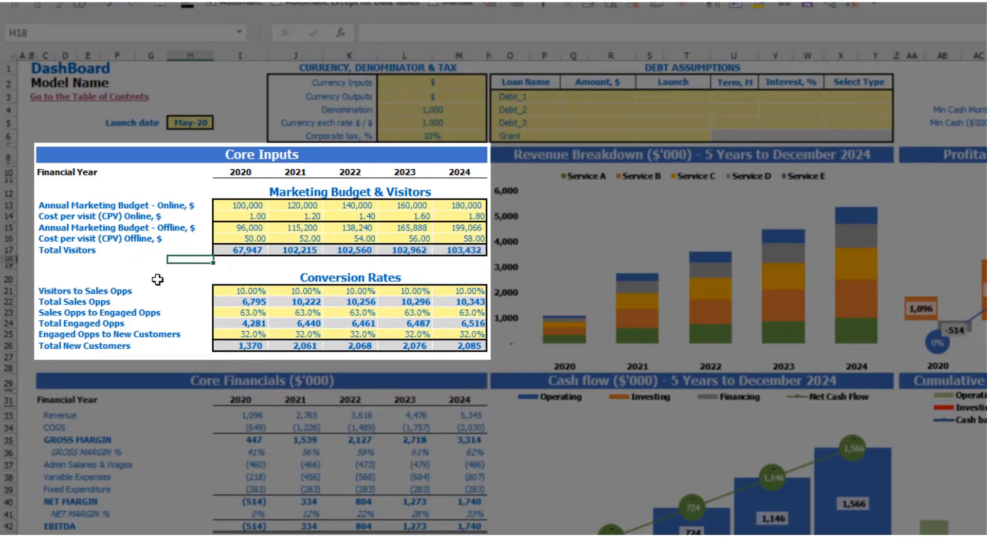
click(44, 292)
click(43, 312)
click(47, 324)
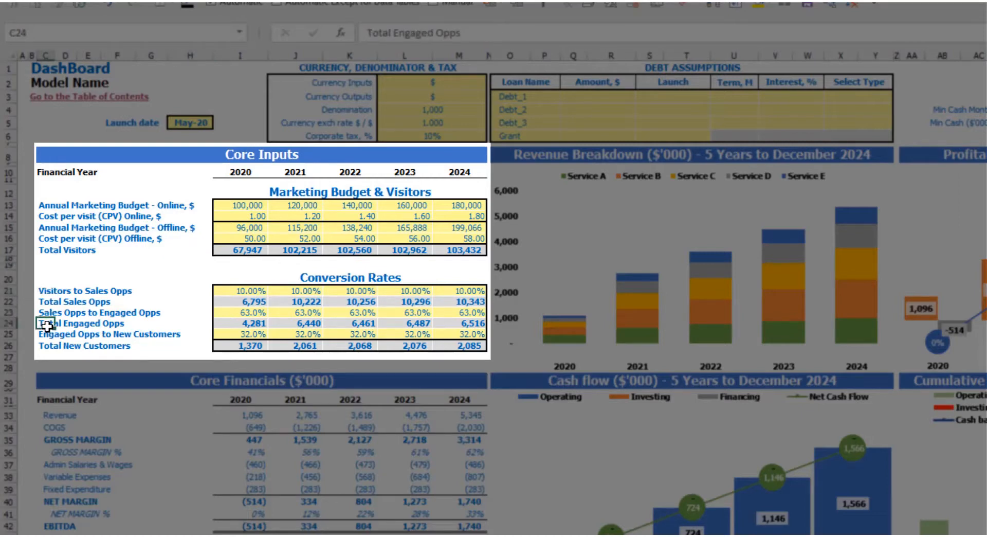
click(44, 291)
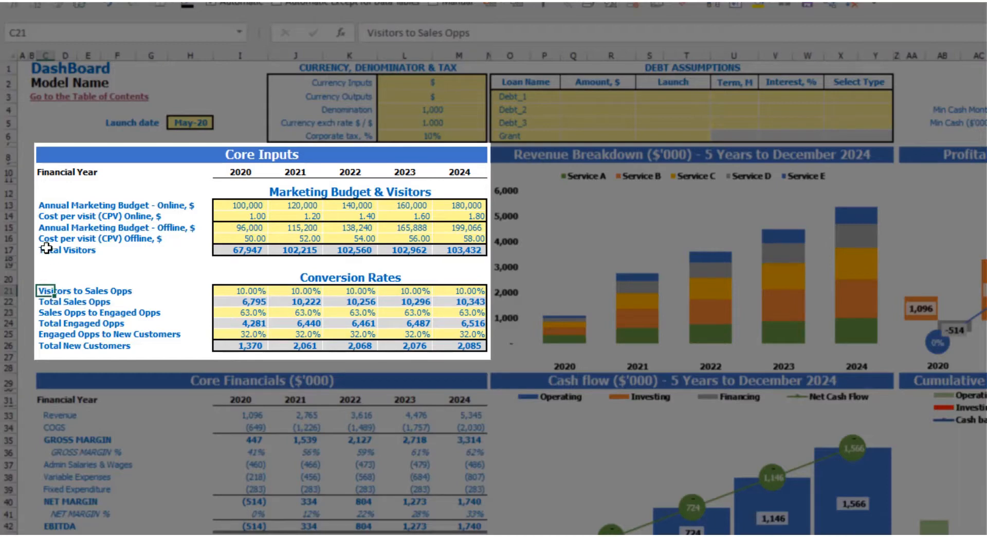
- Set the Visitors to Sales Opps conversion rate for 2020 to 2024 to 50%, 52%, 54%, 56% and 58%
click(237, 291)
text(5)
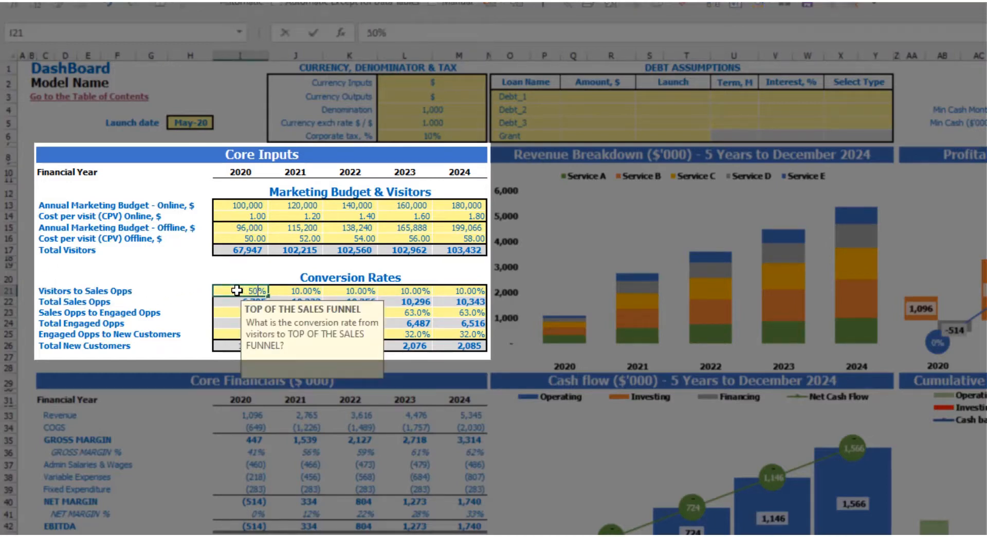
text(0)
key(Tab)
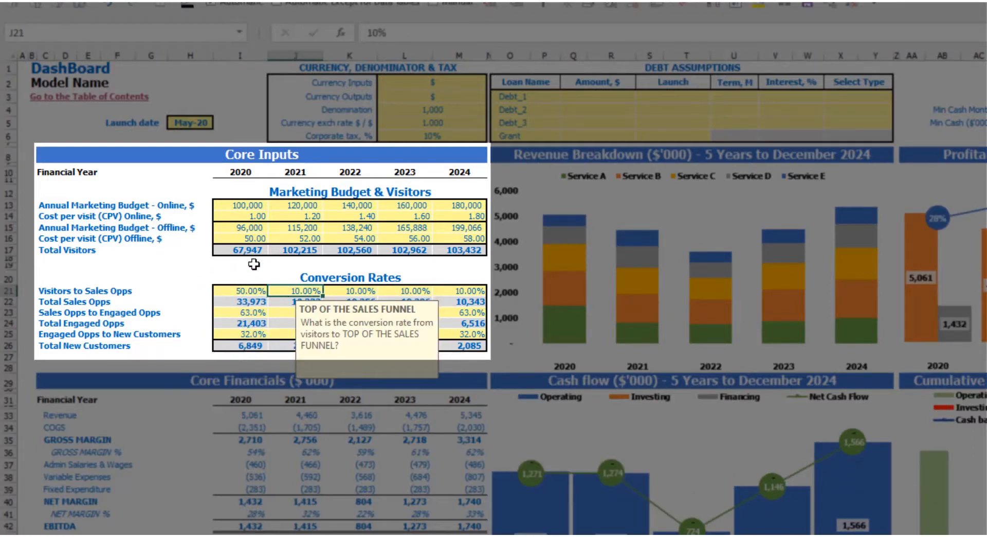
text(52)
key(Tab)
text(54)
key(Tab)
text(56)
key(Tab)
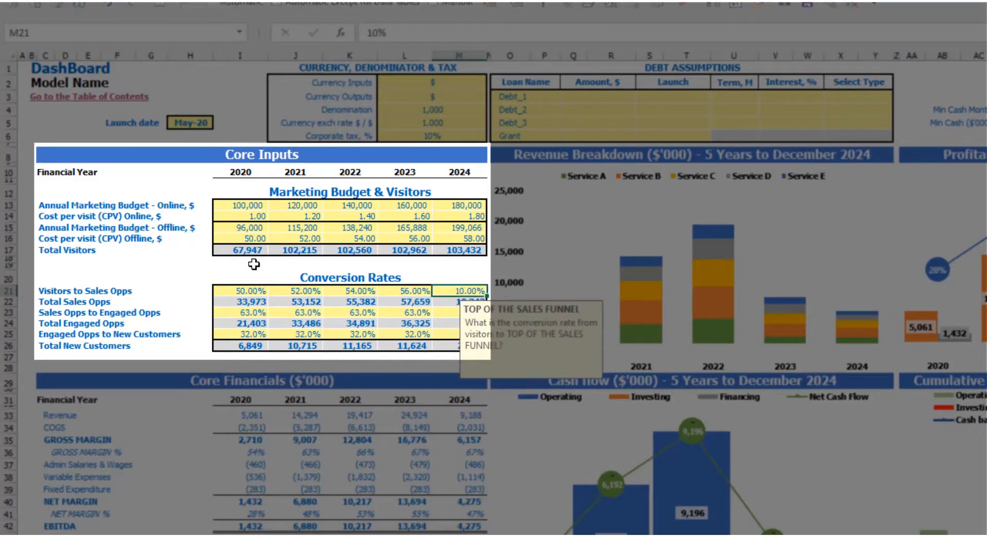
text(58)
key(Return)
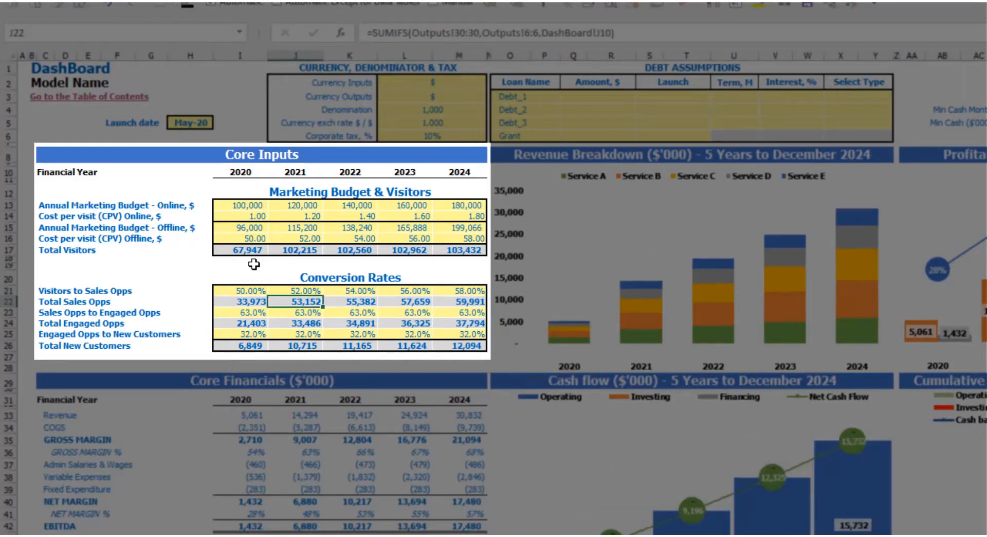
key(Right)
click(248, 250)
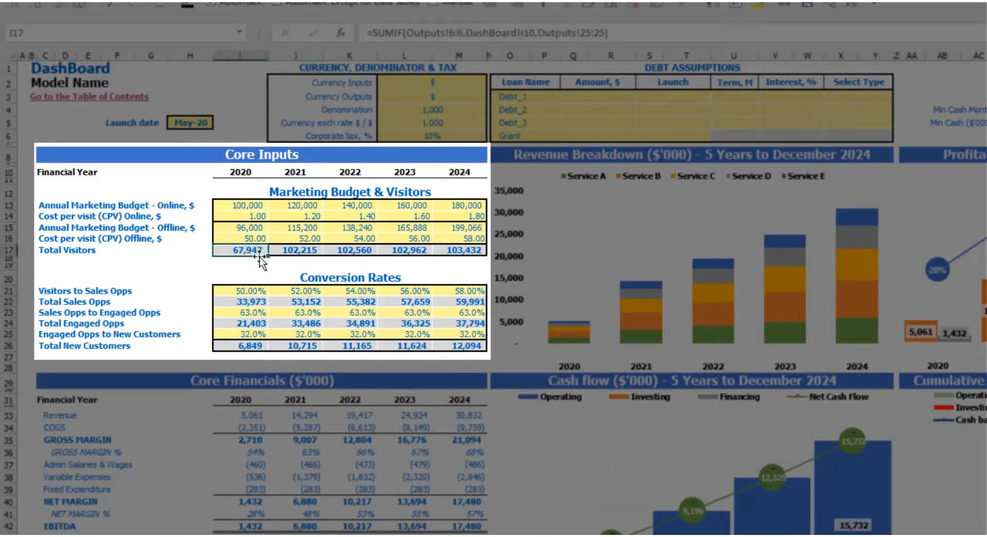
click(246, 303)
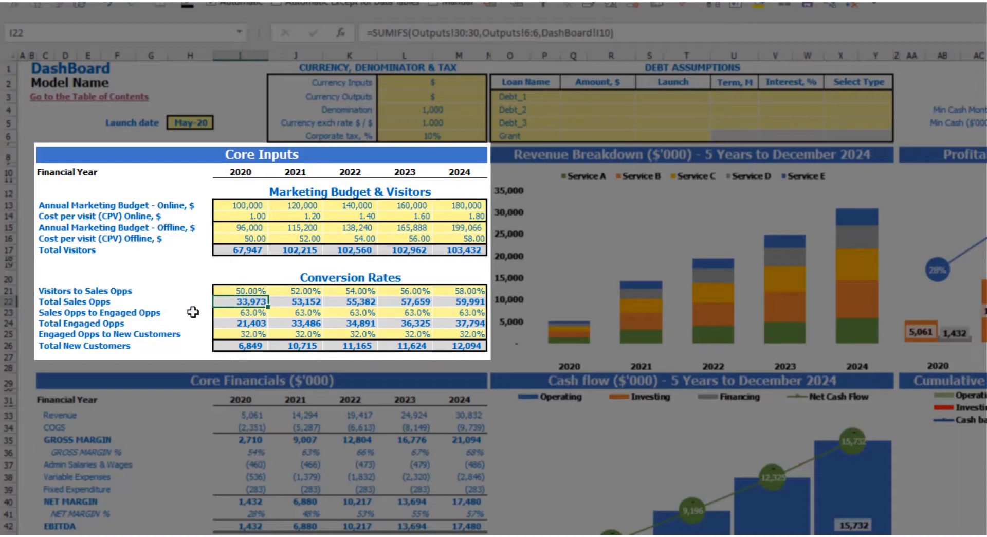
- Set the 2020 Sales Opps to Engaged Opps rate to 20% and copy it across to 2021–2024
click(230, 312)
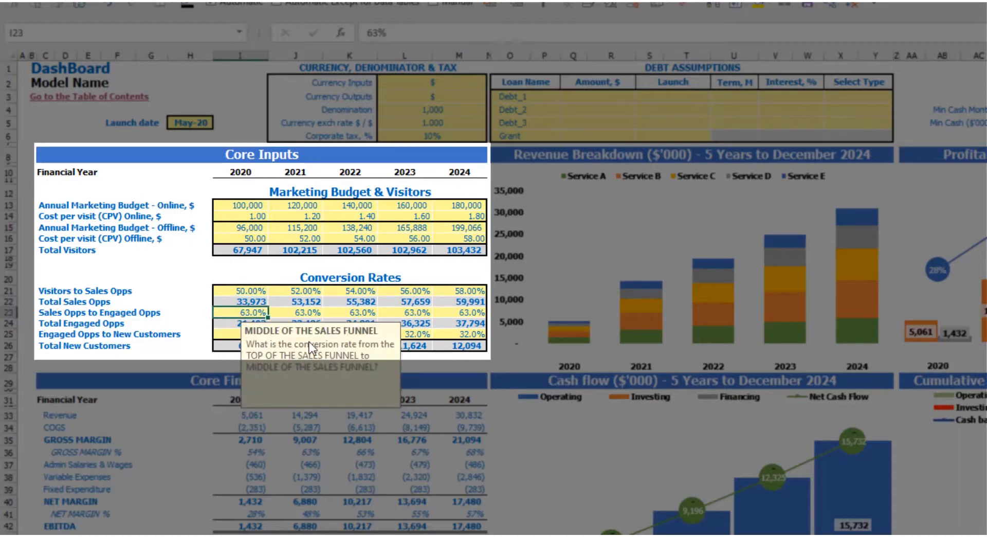
text(20)
key(ctrl+Return)
key(ctrl+c)
key(Right)
key(shift+Right)
key(shift+Right)
key(shift+Right)
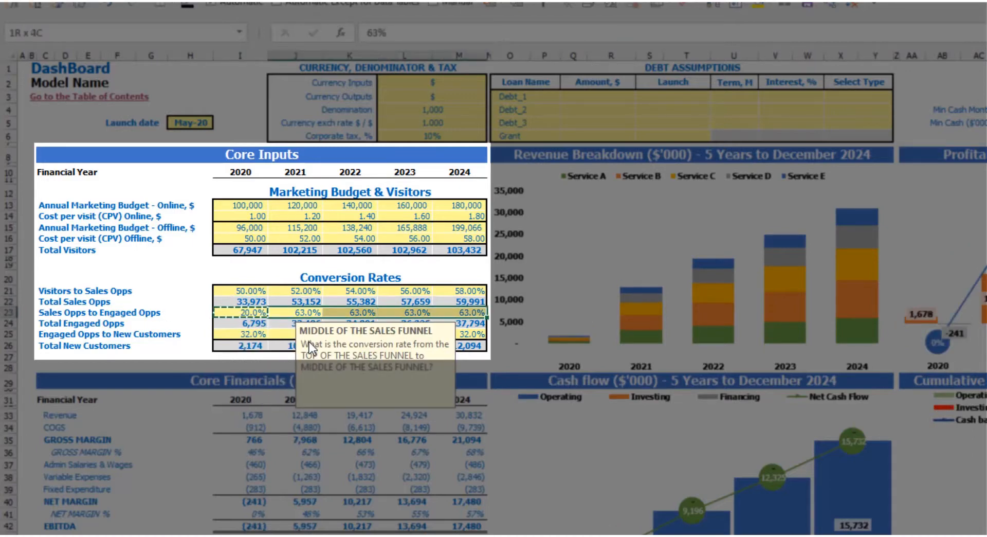
key(ctrl+v)
click(189, 276)
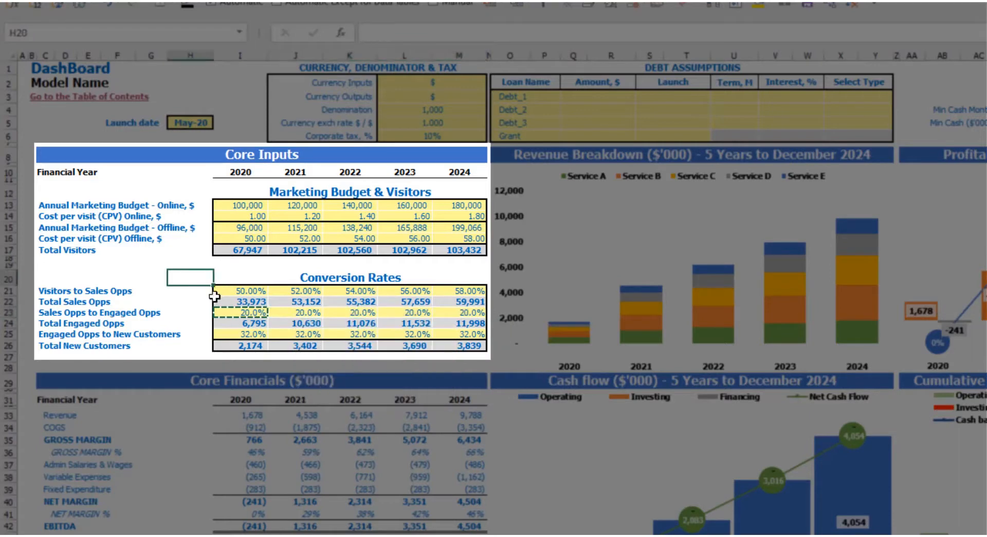
- Check the Sales Opps to Engaged Opps rate and the Total Engaged Opps for each year from 2020 to 2024
click(245, 312)
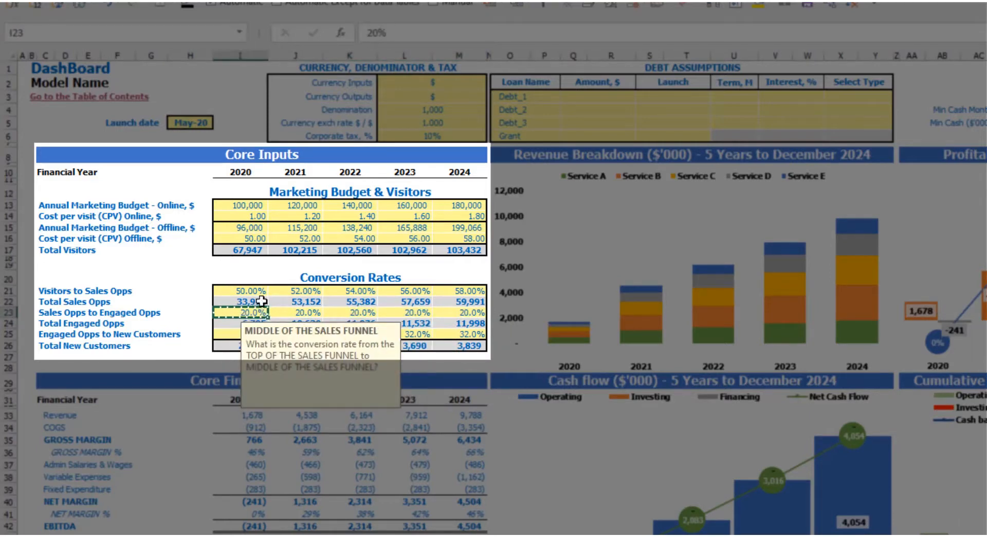
click(186, 279)
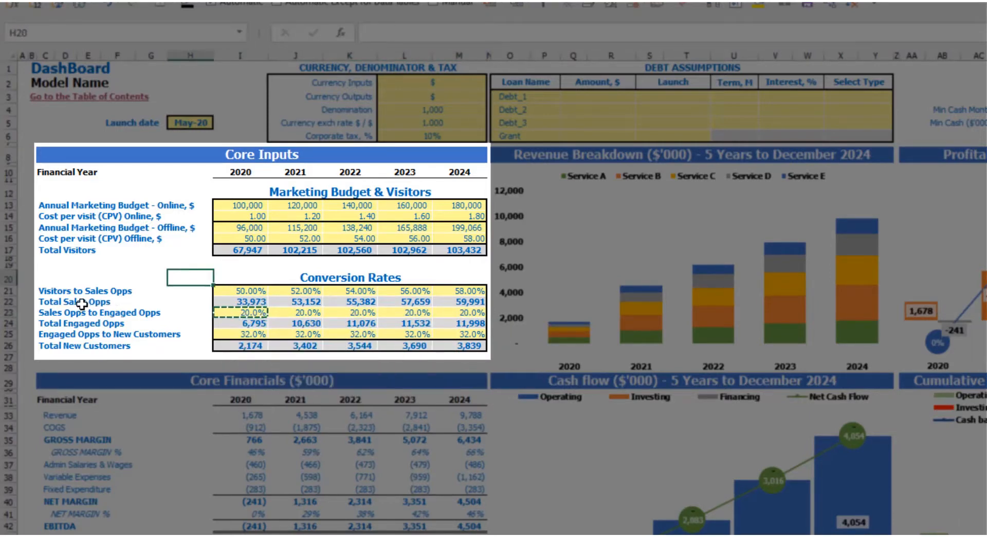
click(238, 324)
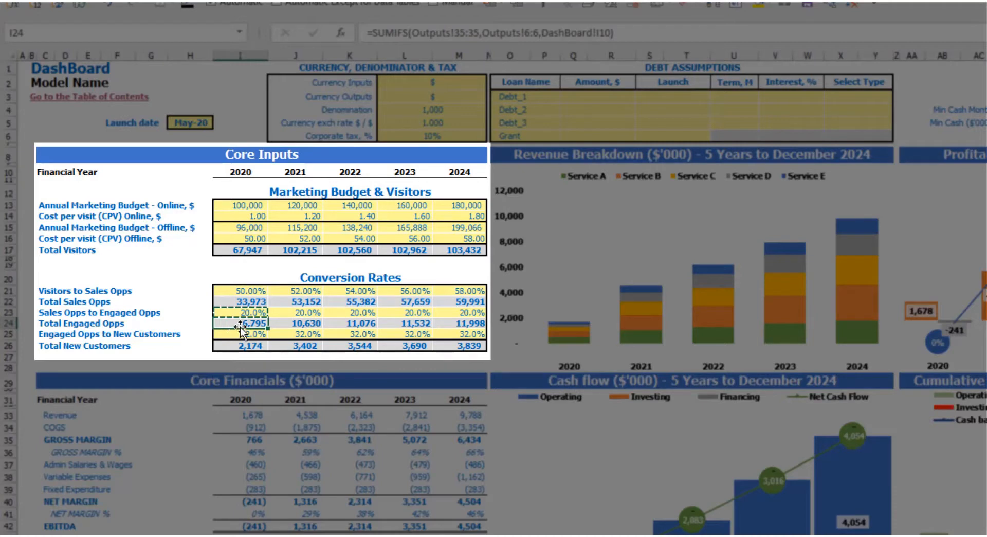
click(304, 323)
click(356, 321)
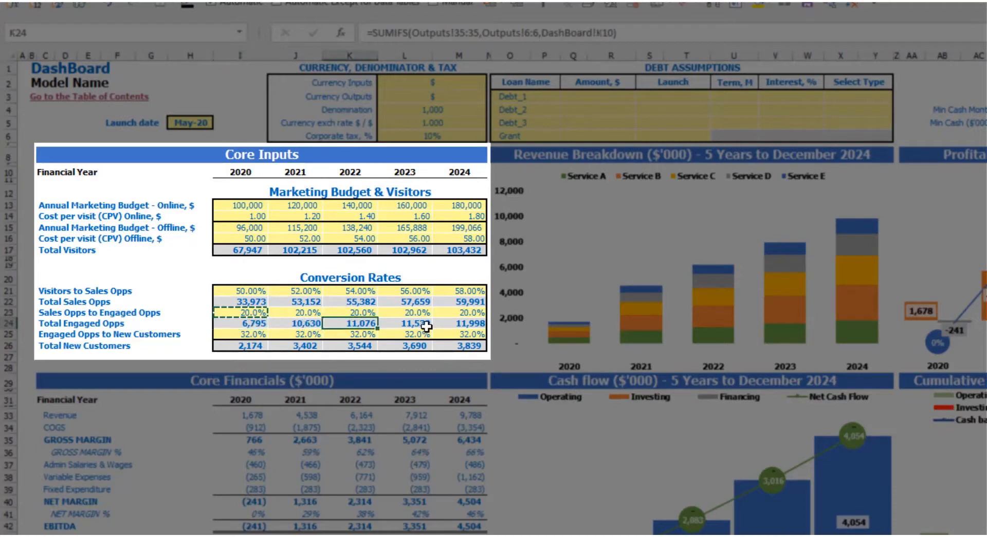
click(426, 327)
click(452, 324)
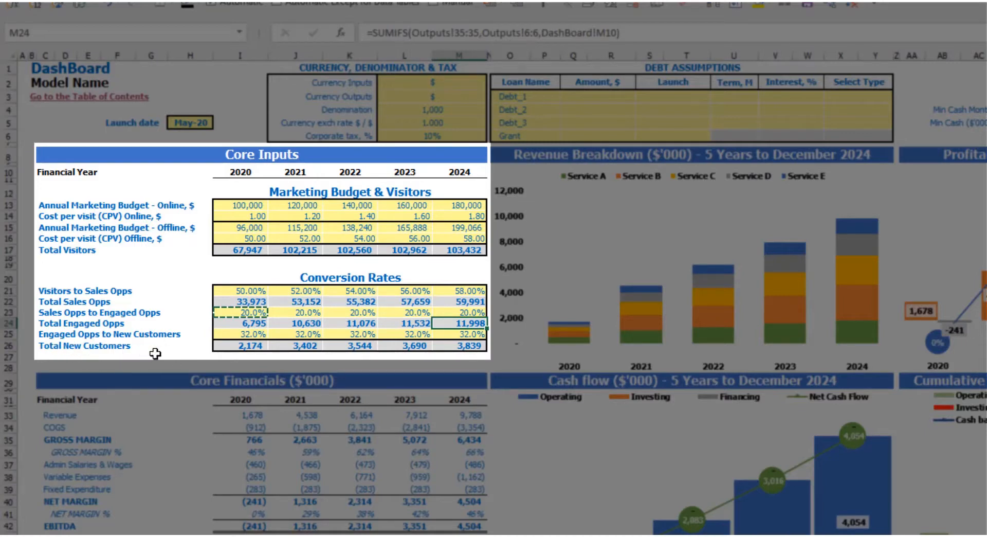
- Set the Engaged Opps to New Customers conversion rate for 2020 to 2024 to 10%, 11%, 12%, 13% and 14%
click(238, 335)
text(20)
key(Tab)
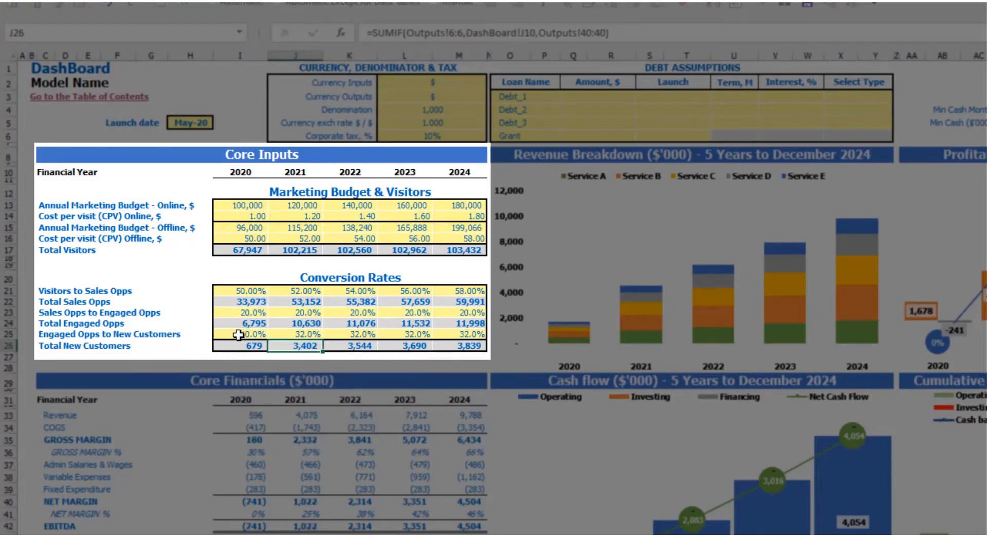
text(11)
key(Tab)
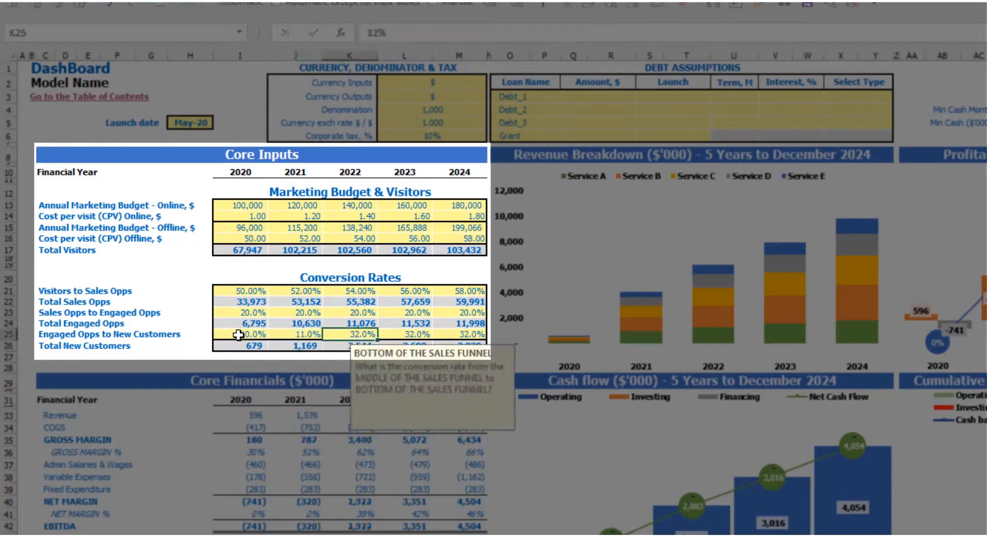
text(12)
key(Tab)
text(13)
key(Tab)
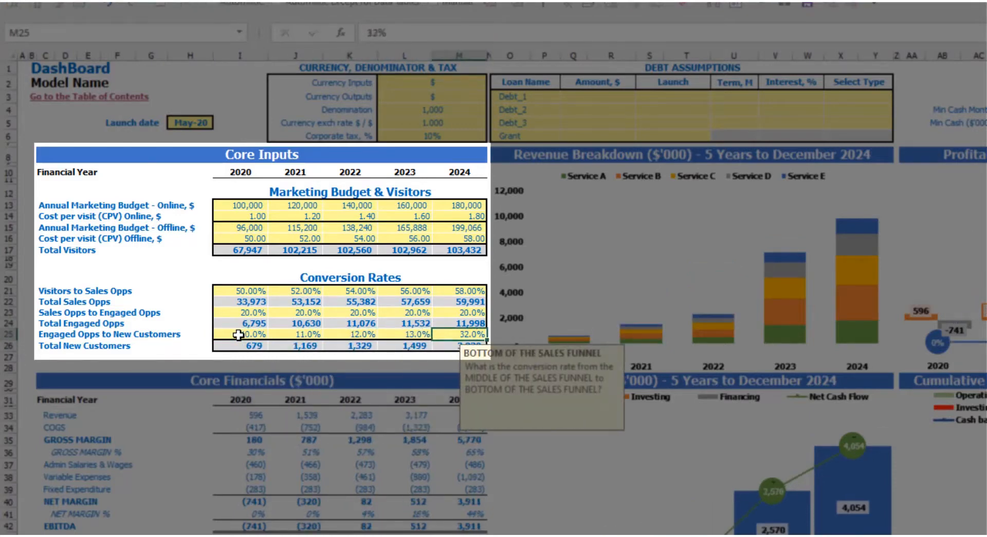
text(14)
key(Return)
click(265, 326)
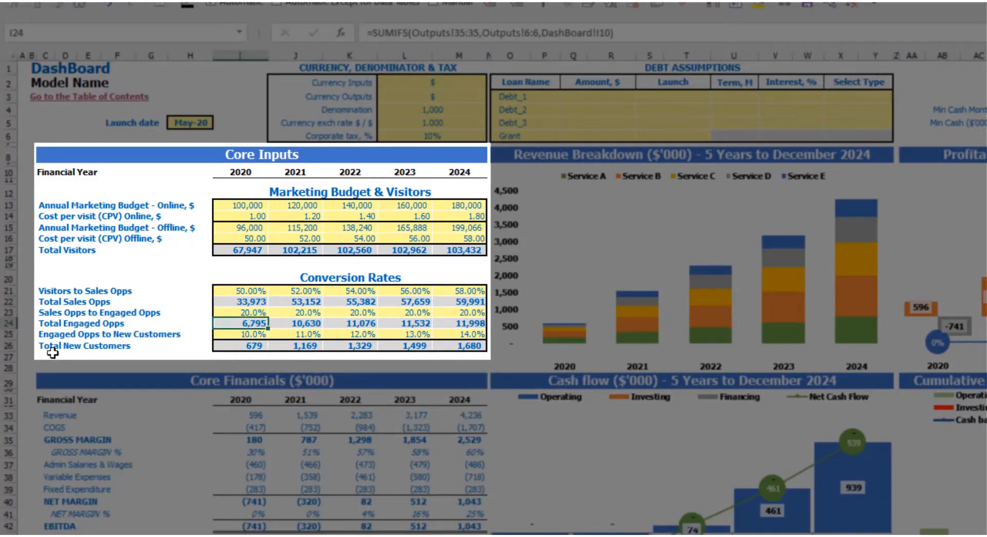
click(243, 347)
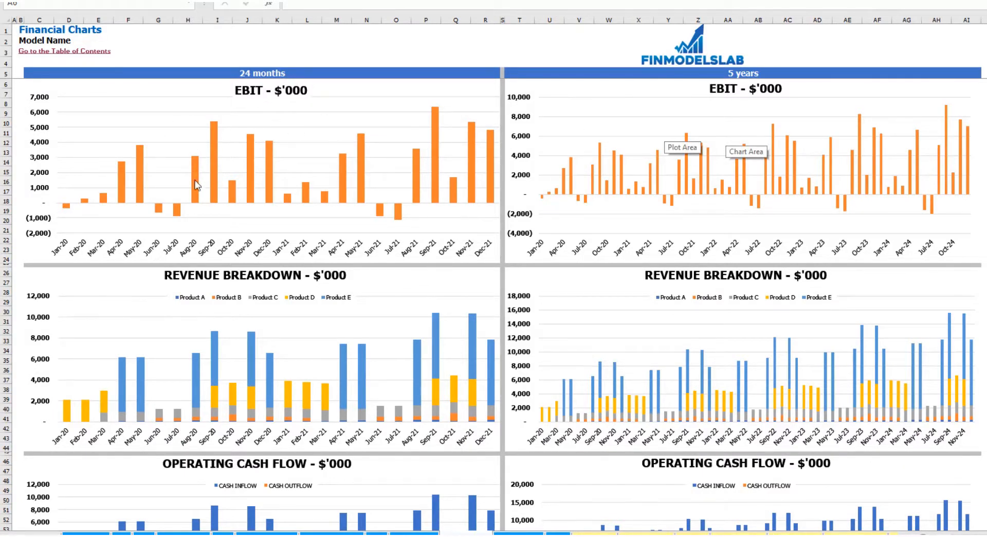
- Review the 24-month and 5-year Financial Charts for EBIT, revenue breakdown, operating cash flow and cash balance
click(14, 84)
click(986, 182)
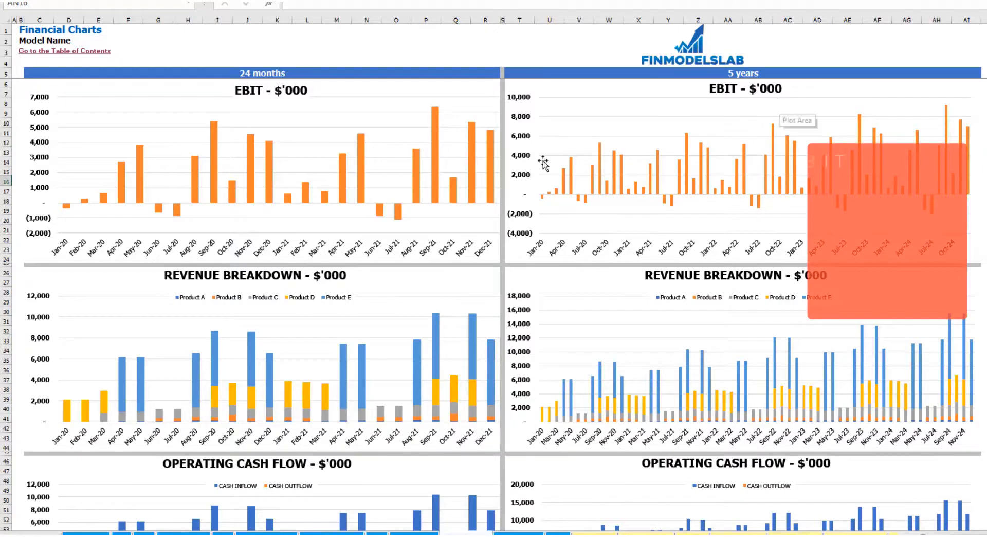
scroll(326, 247, down, 3)
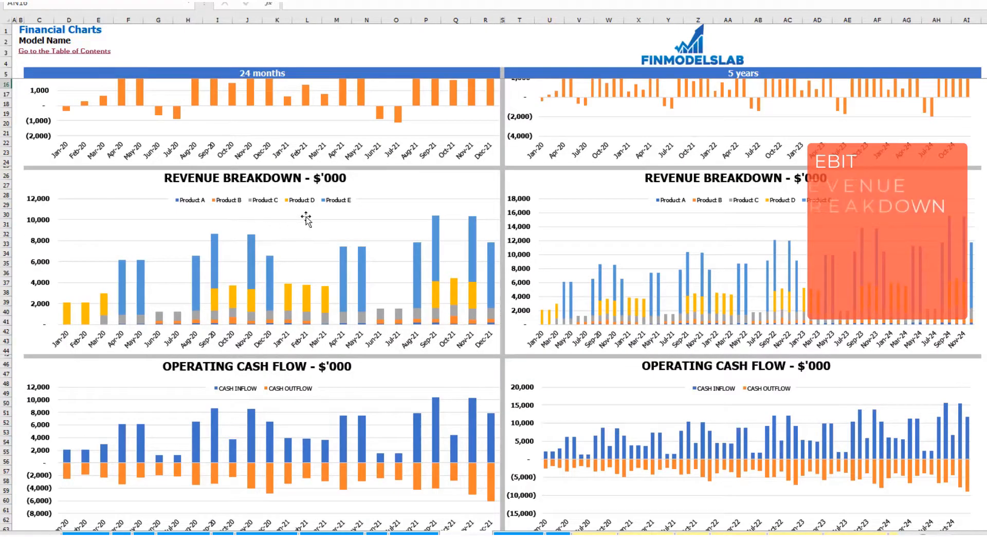
scroll(326, 214, down, 10)
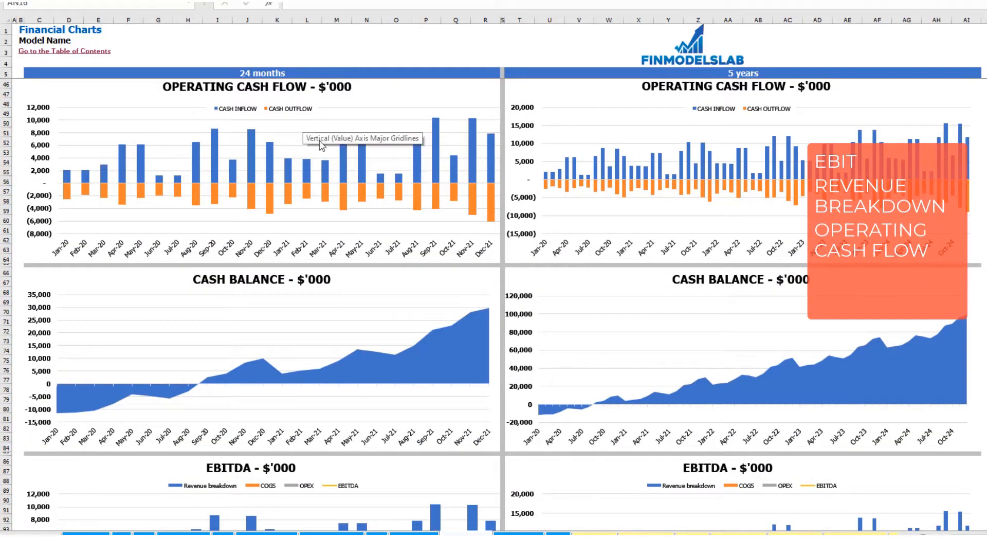
scroll(493, 304, down, 4)
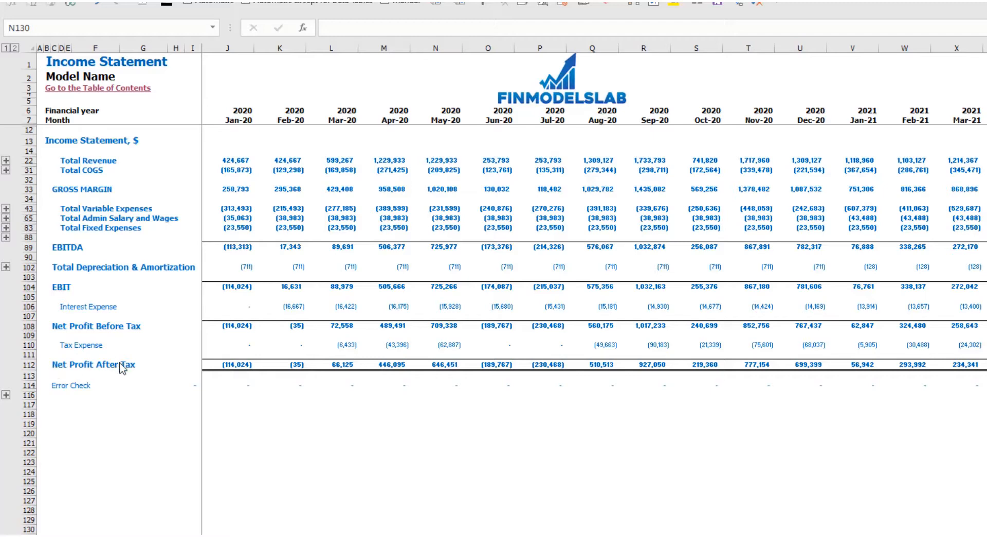
- Expand the fixed expenses, variable expenses and revenue row groups of the Income Statement, and move on to the indirect Cash Flow Statement
click(7, 228)
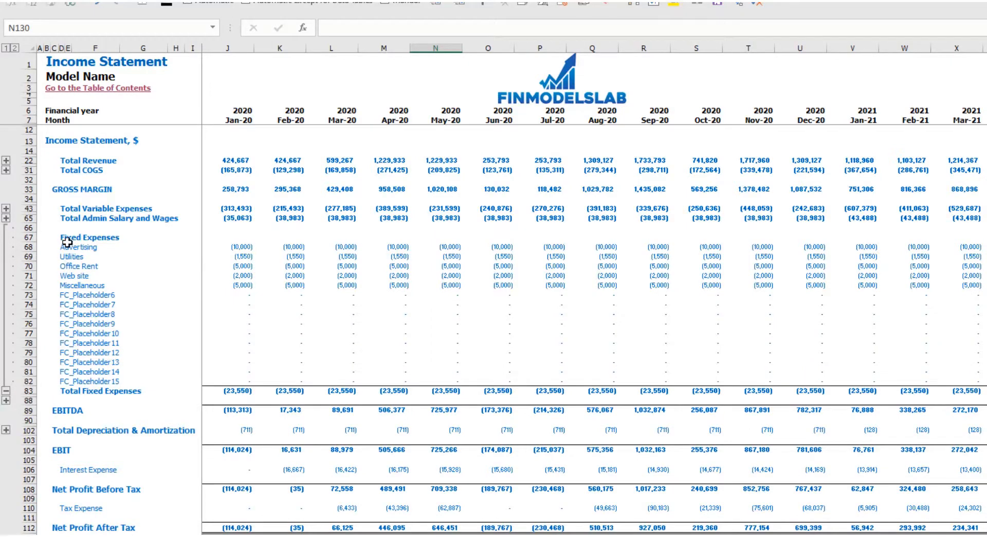
click(6, 209)
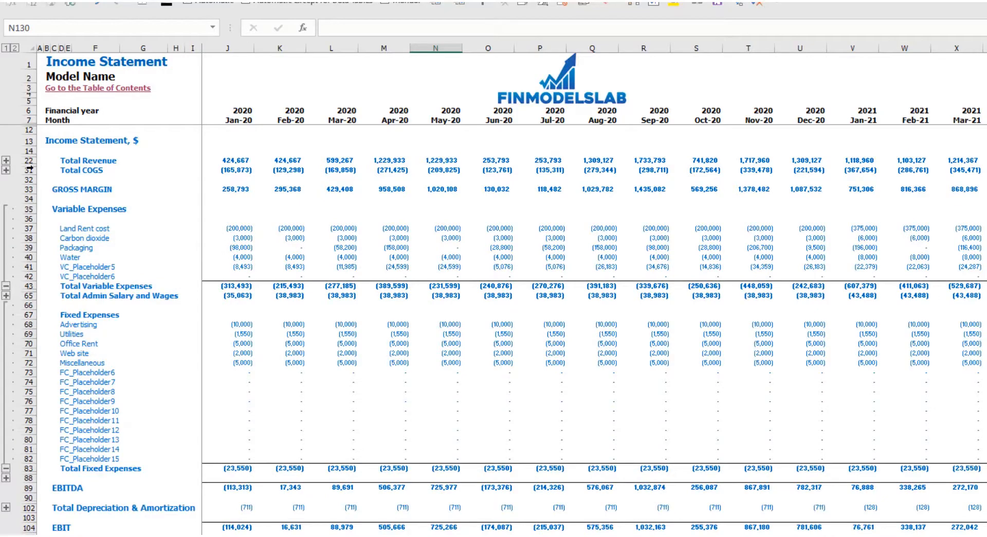
click(6, 160)
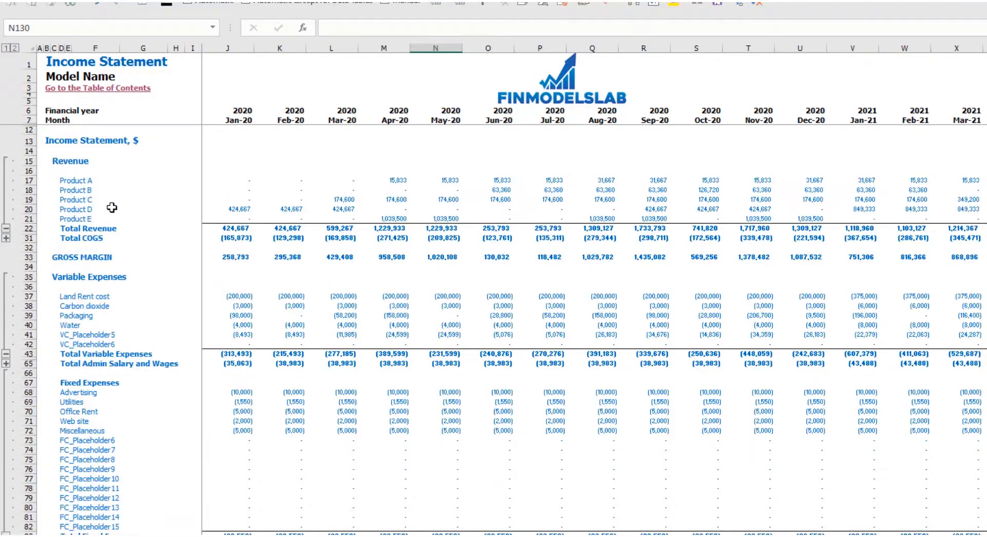
key(ctrl+Page_Down)
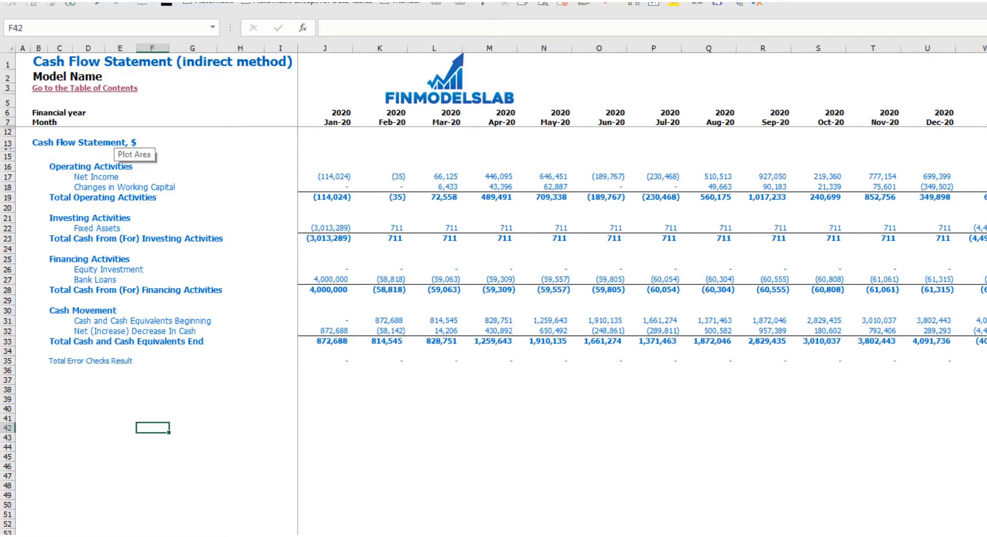
- Open the Financial Statements Summary and set its detailed year to 2022
key(ctrl+Page_Up)
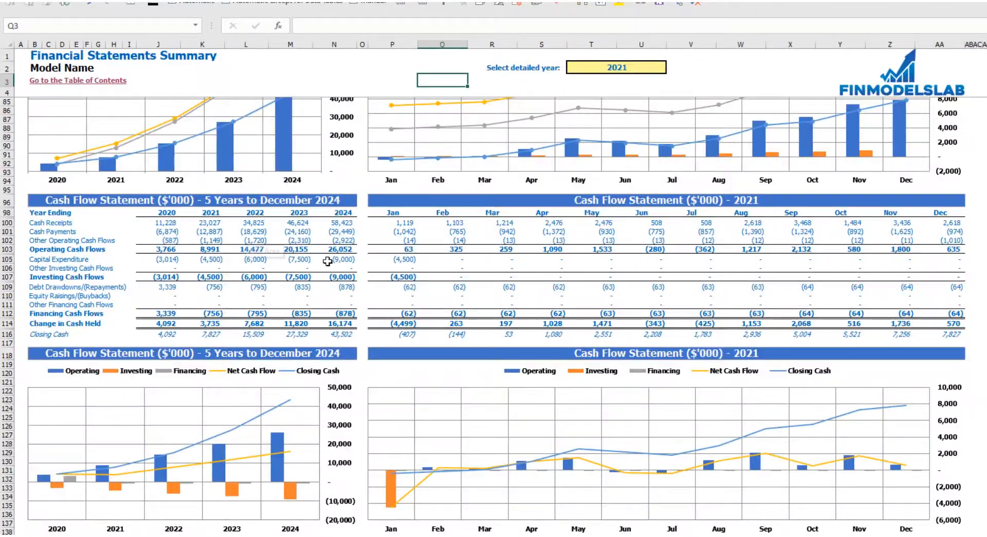
scroll(334, 271, up, 15)
scroll(333, 271, up, 7)
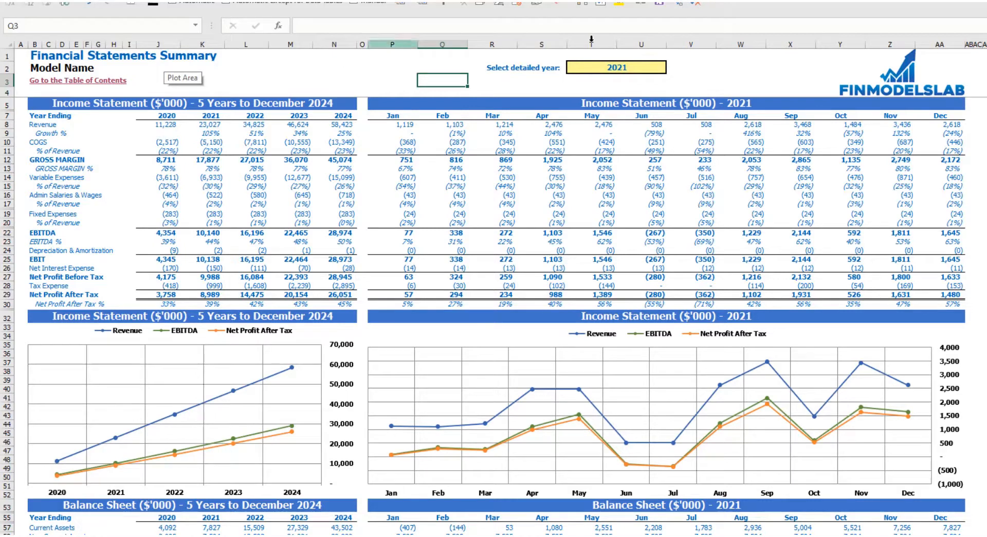
click(662, 69)
click(673, 68)
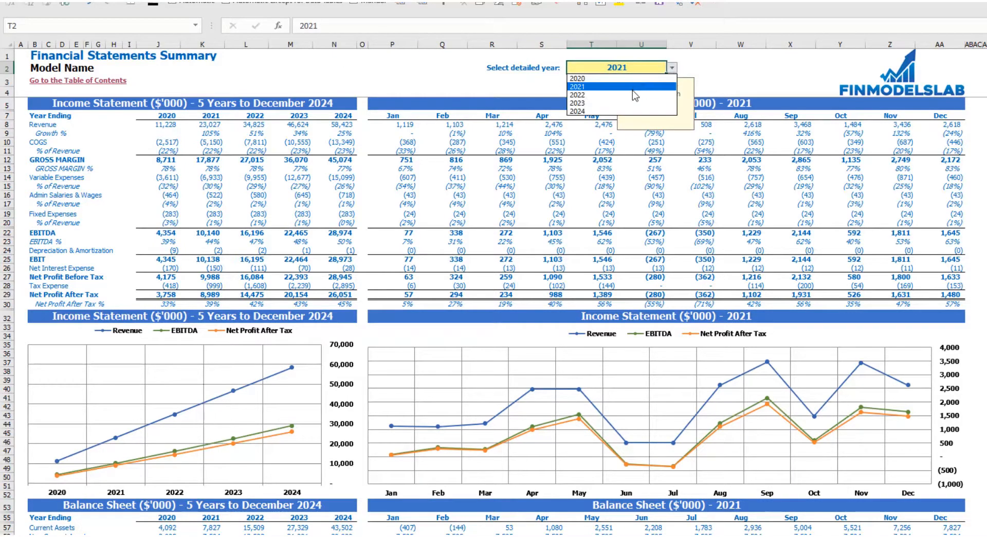
click(633, 90)
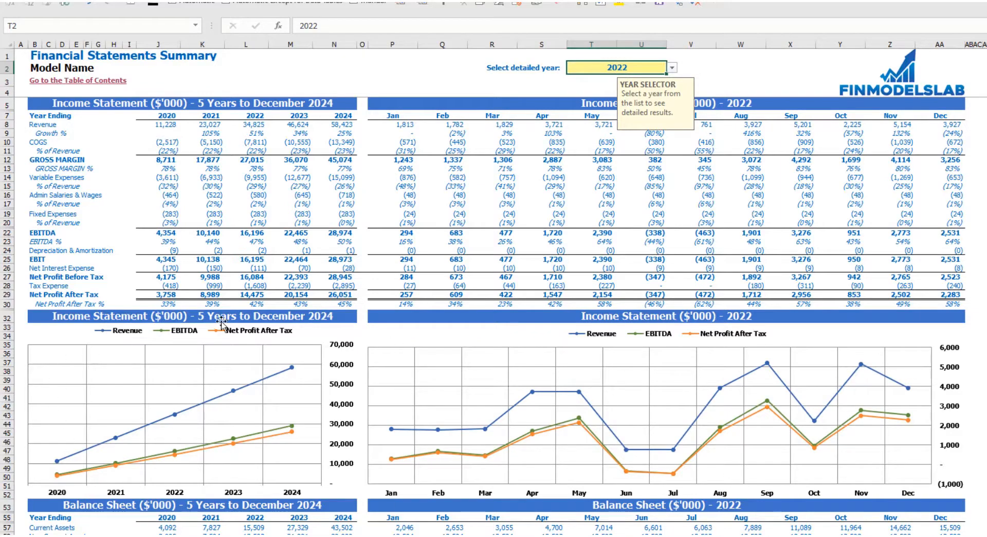
- Review the five-year and 2022 income statement, balance sheet and cash flow sections of the Financial Statements Summary
click(346, 357)
scroll(267, 398, down, 3)
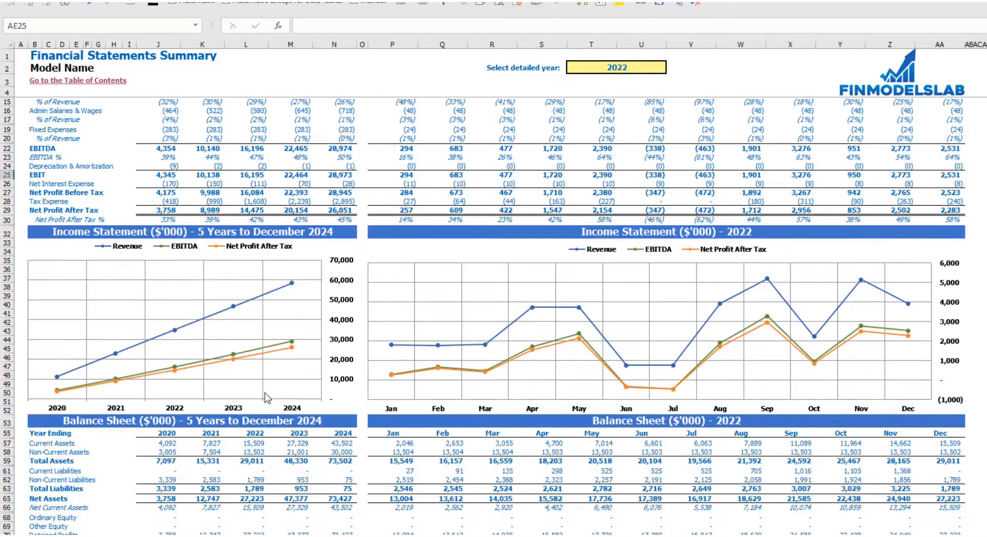
scroll(266, 397, down, 7)
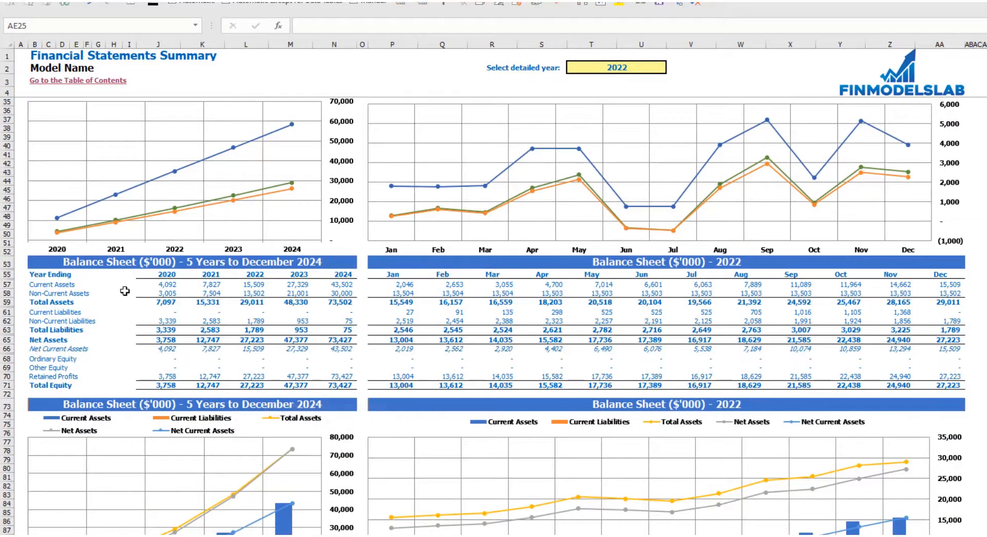
scroll(140, 251, down, 3)
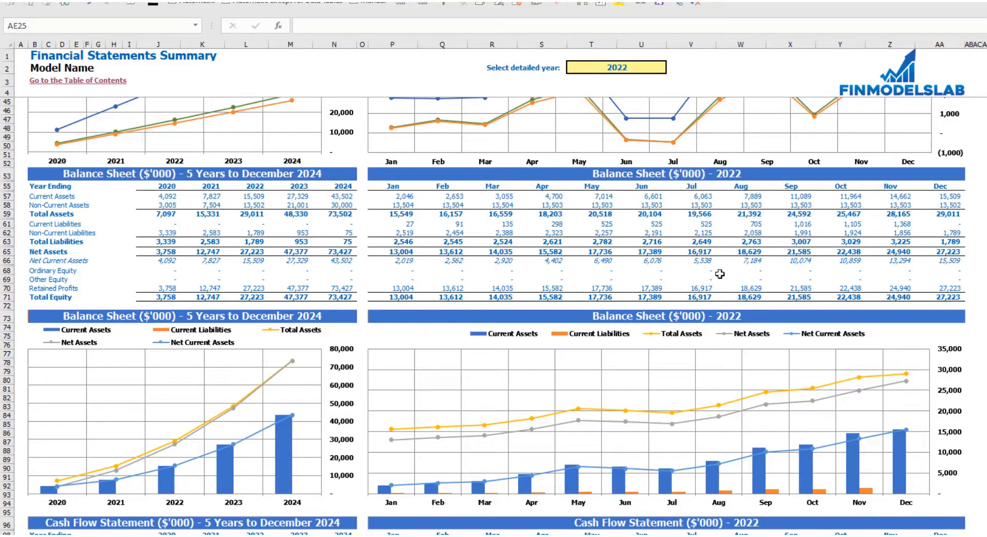
scroll(474, 302, down, 15)
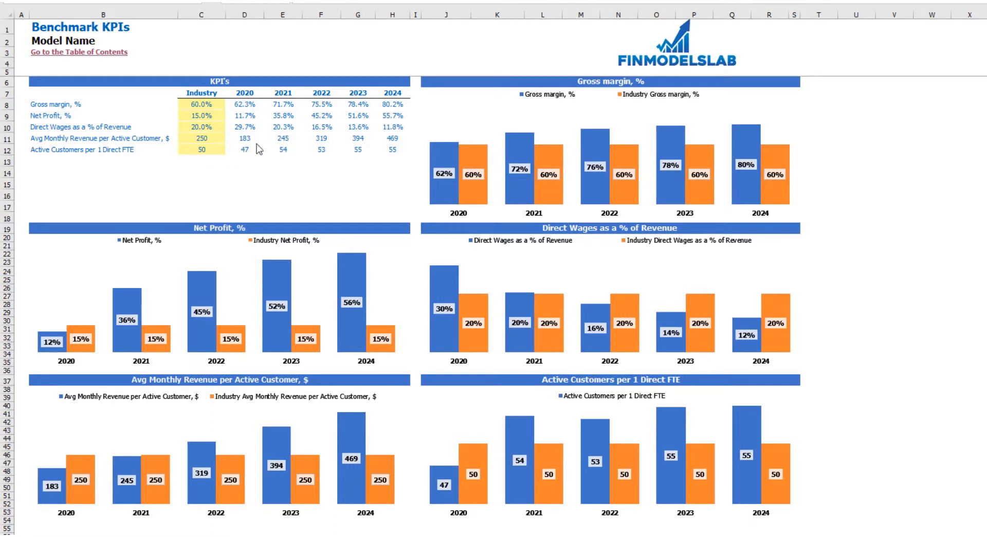
- Go through the Benchmark KPIs row labels one by one, from Gross margin to Active Customers per 1 Direct FTE
click(32, 103)
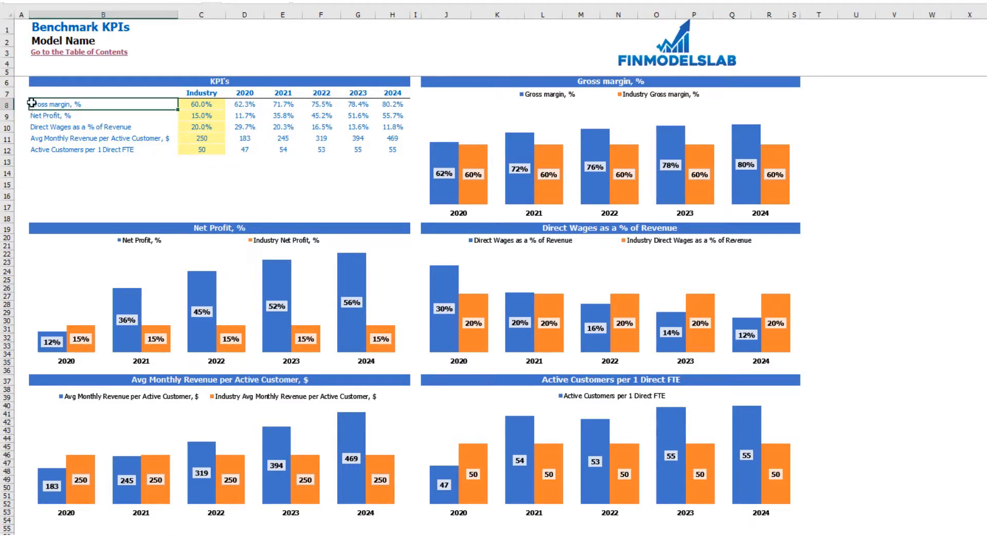
key(Down)
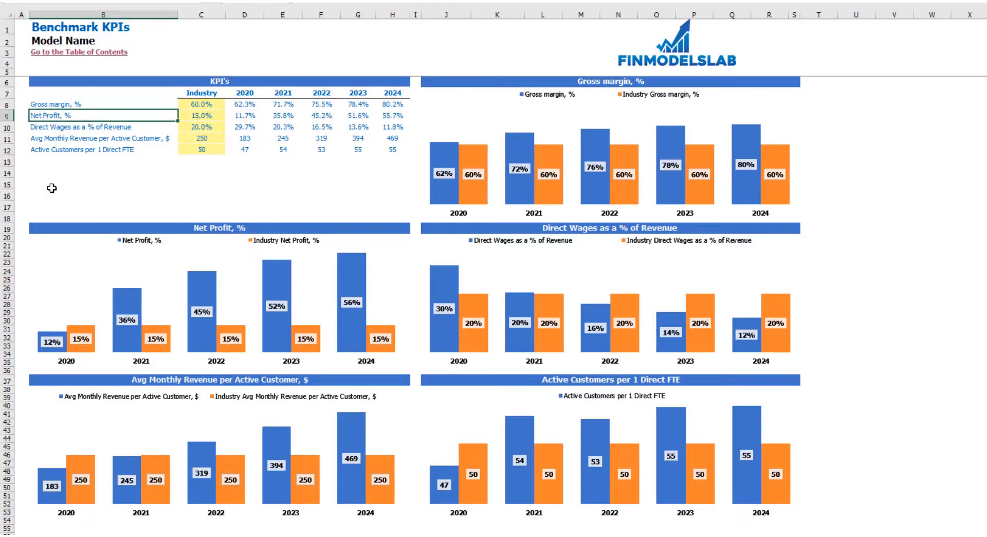
key(Down)
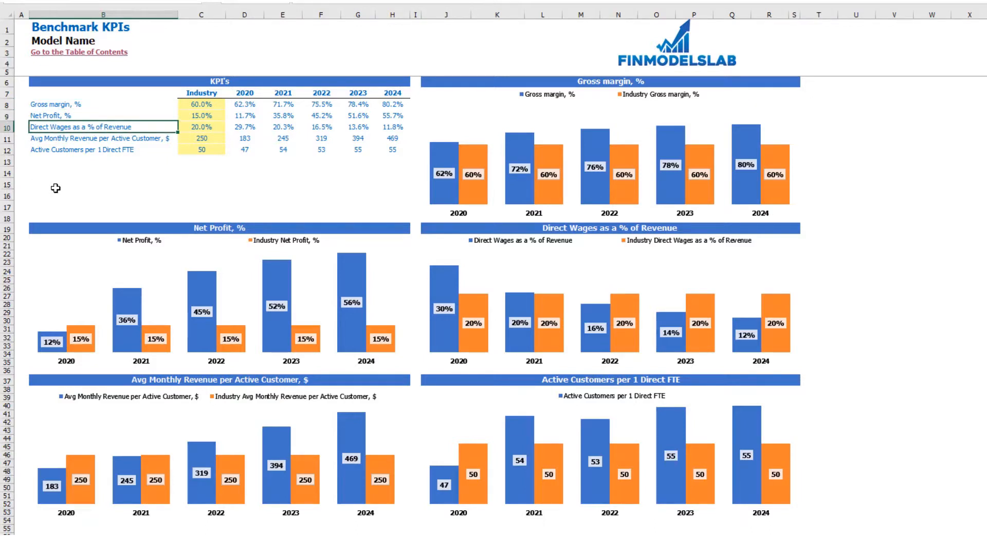
key(Down)
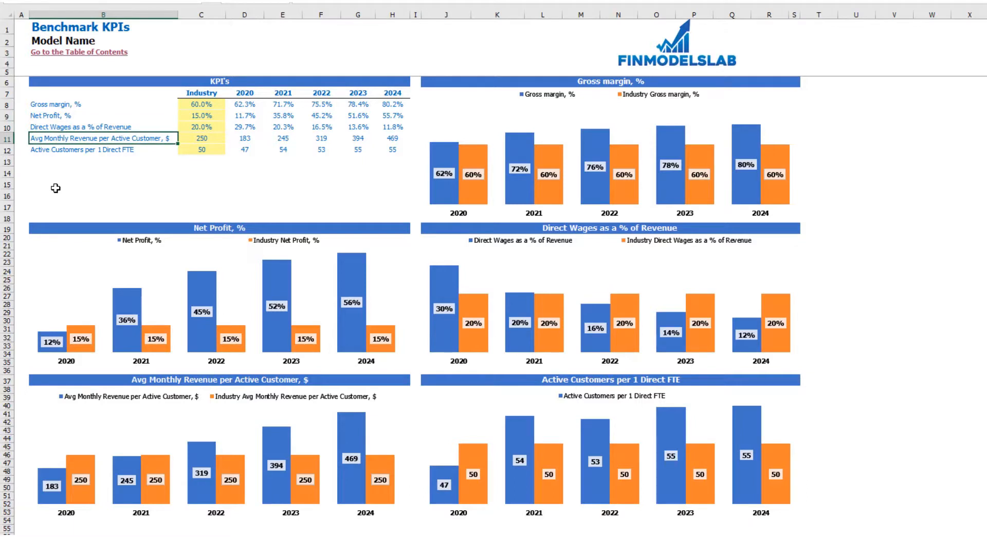
key(Down)
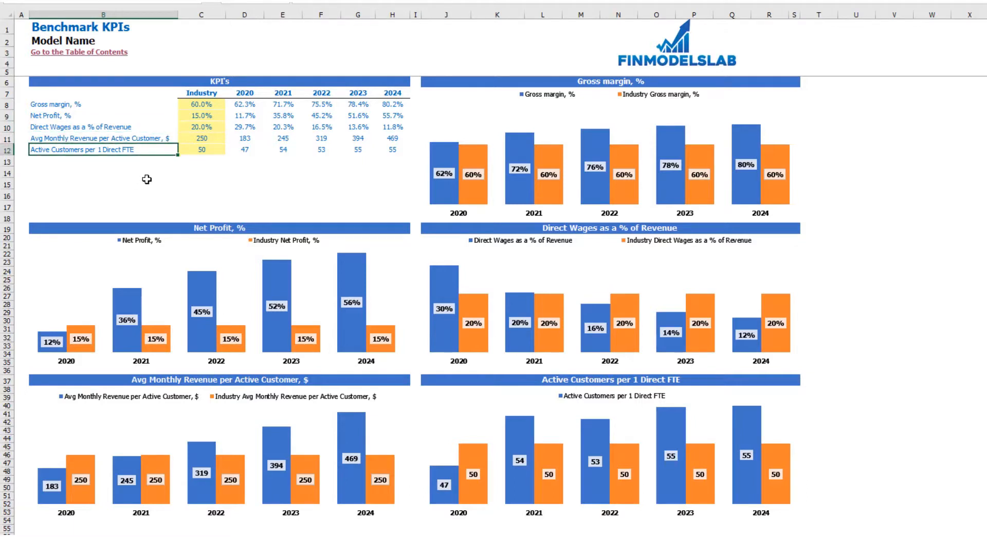
- Set the industry benchmark for Gross margin to 65%
click(195, 105)
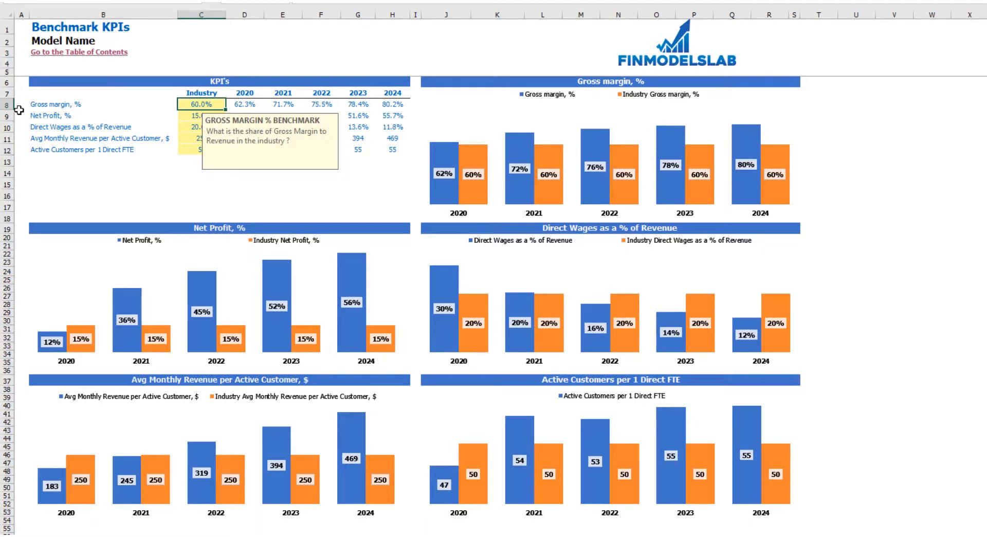
text(65)
key(Return)
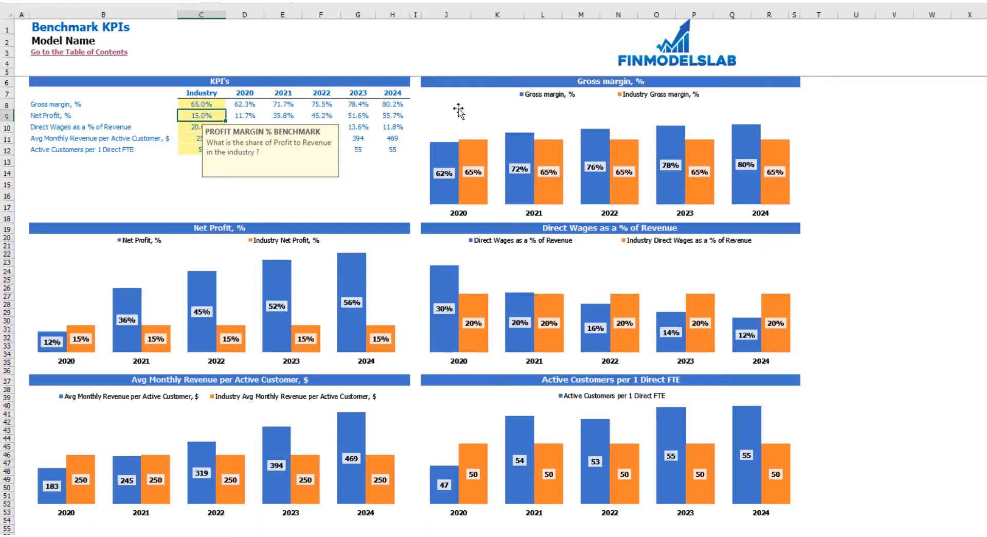
- Examine the model's own KPI values for 2020 to 2024 beside the industry benchmarks
click(403, 174)
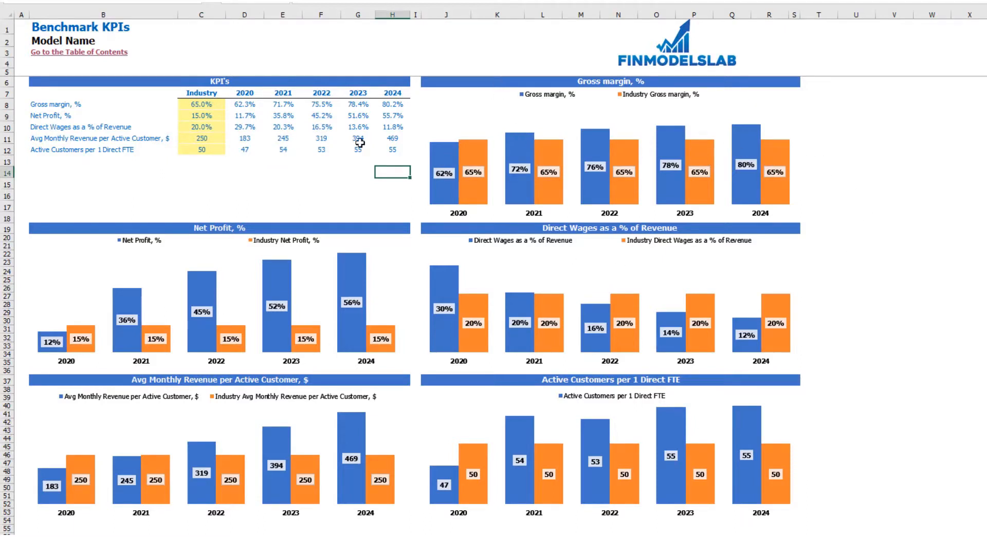
drag(236, 103, 379, 152)
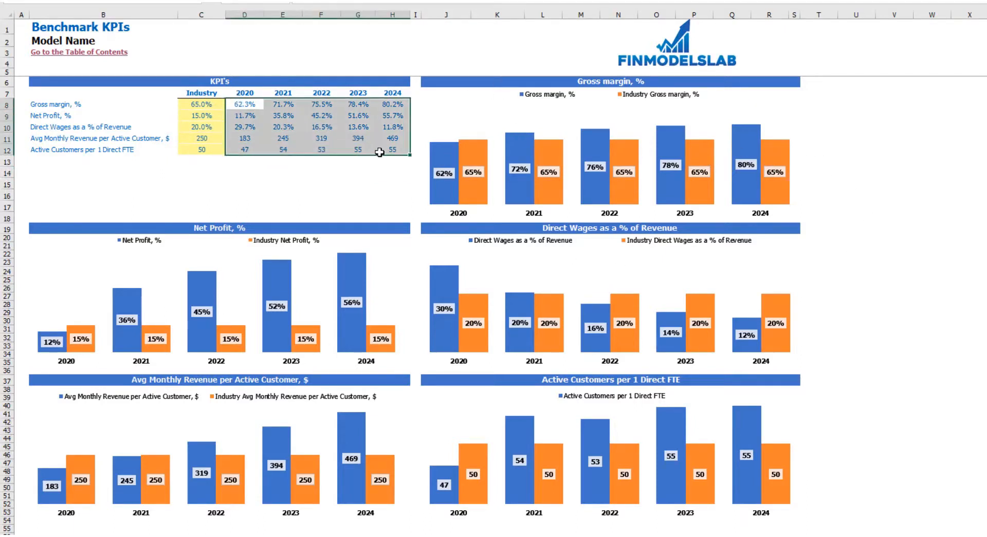
click(273, 189)
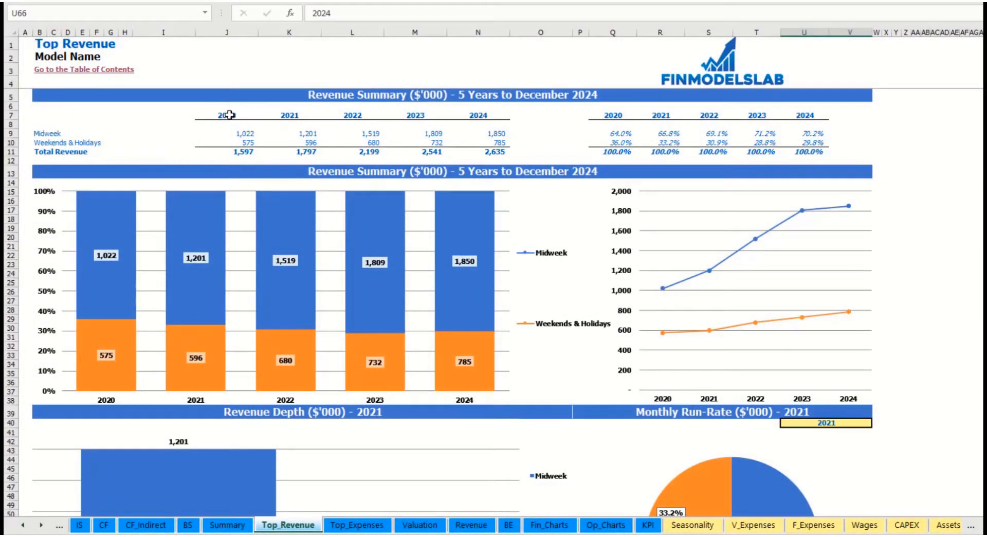
- Examine the Revenue Summary amounts and percentage shares for 2020 to 2024 on the Top Revenue sheet
drag(235, 132, 479, 150)
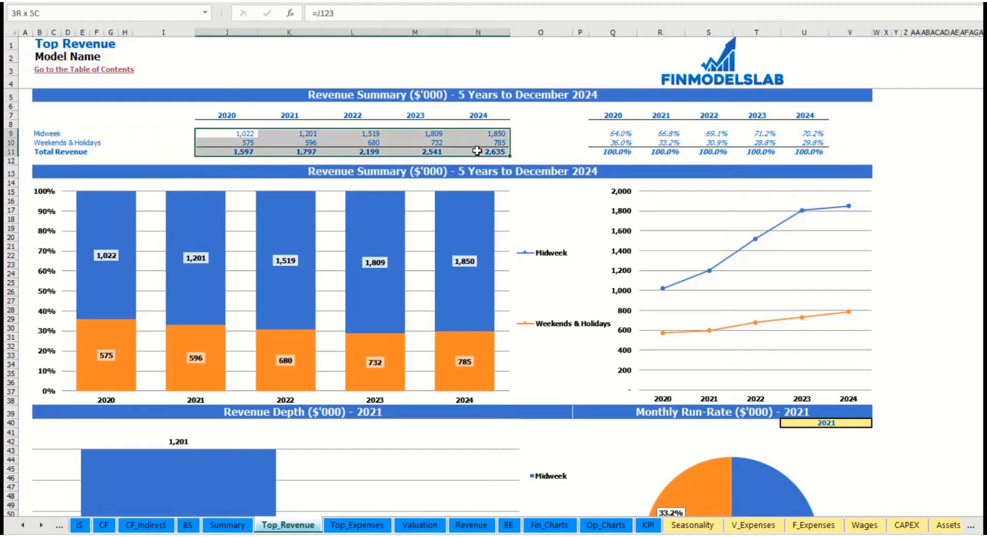
drag(617, 136, 826, 150)
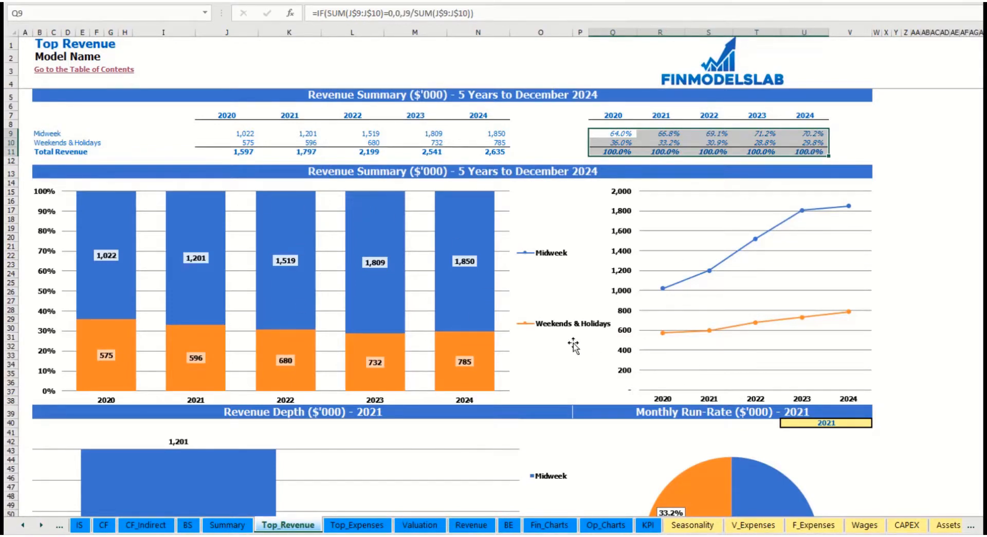
- Set the year for the Revenue Depth and Monthly Run-Rate charts on the Top Revenue sheet to 2022
scroll(574, 345, down, 7)
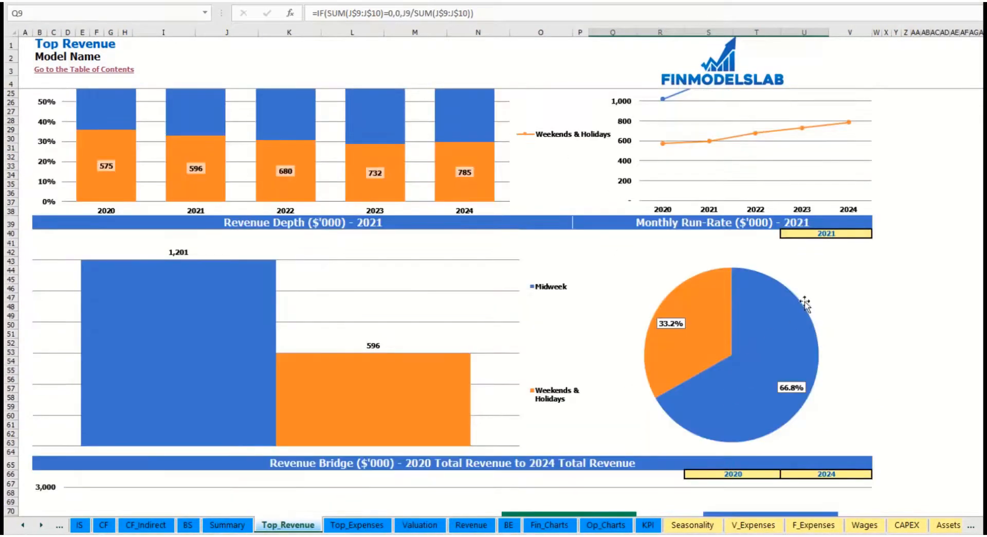
click(871, 234)
click(877, 234)
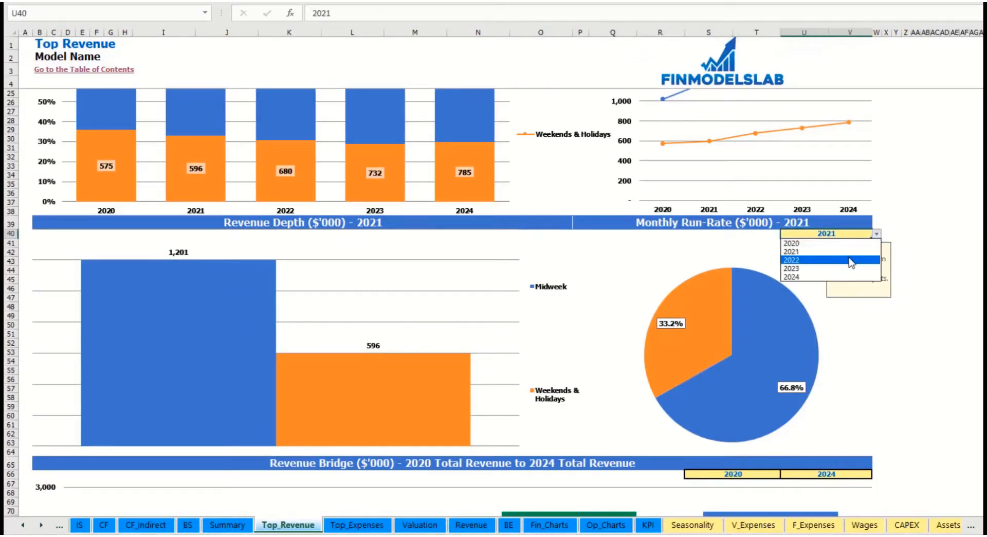
click(817, 257)
click(652, 225)
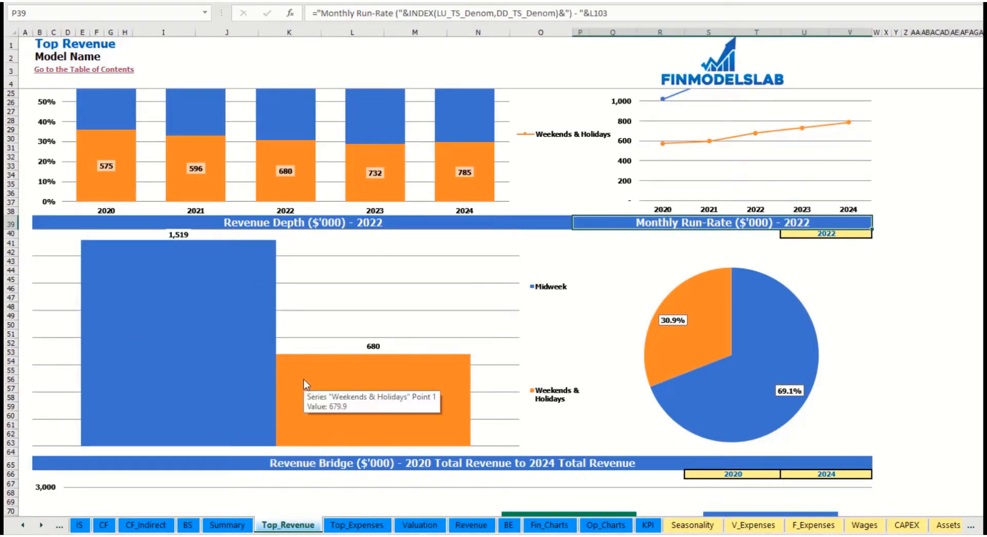
- Set the Revenue Bridge's first year to 2021 and pick its last year from the list of years
scroll(298, 388, down, 10)
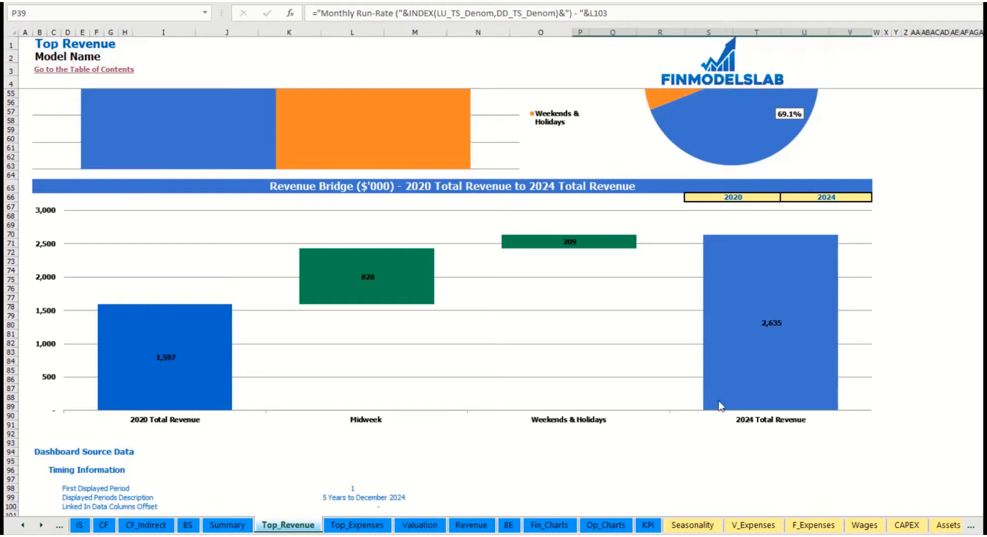
click(775, 197)
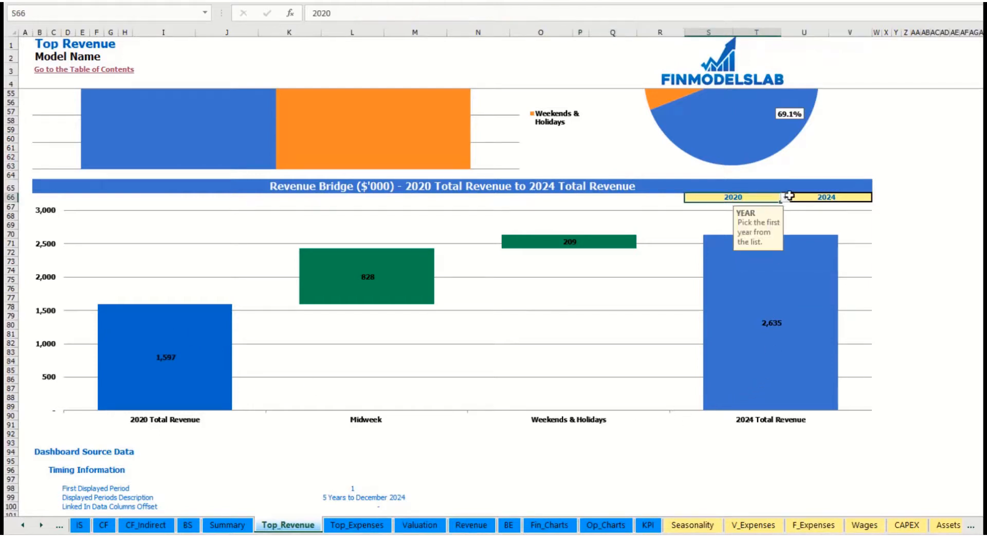
click(786, 197)
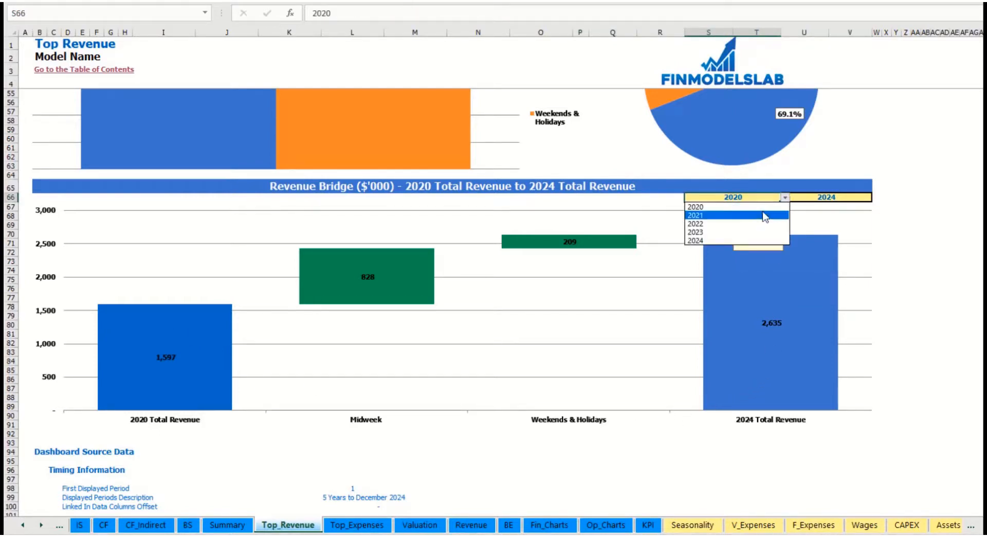
click(764, 216)
click(853, 197)
click(875, 197)
click(868, 197)
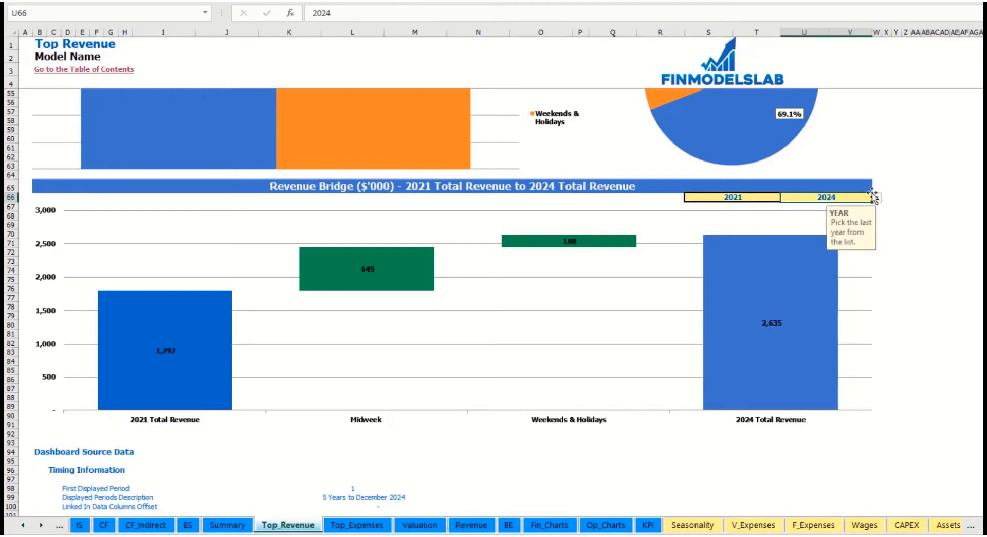
click(877, 197)
click(847, 235)
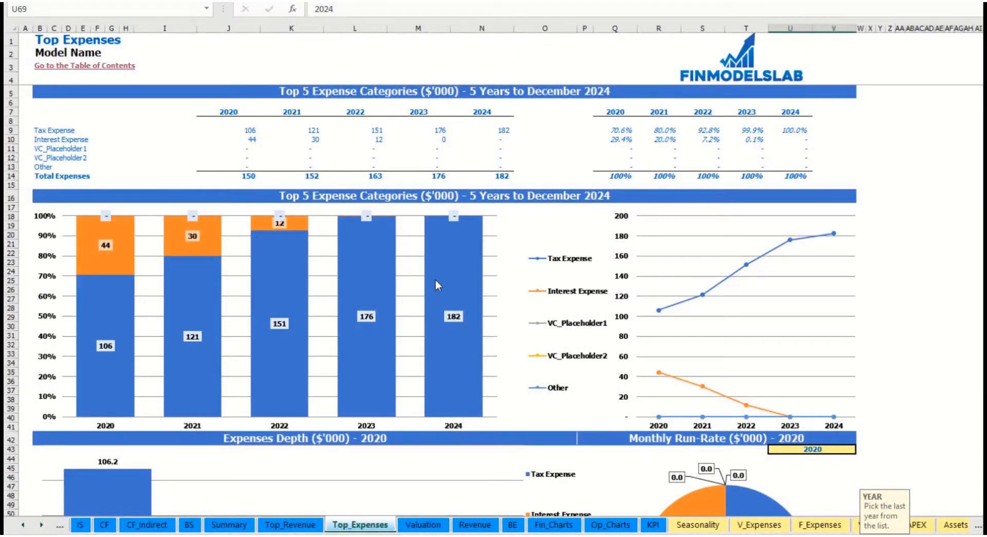
- Examine the top 5 expense categories for 2020 to 2024, including Other, and their charts on the Top Expenses sheet
drag(39, 132, 88, 157)
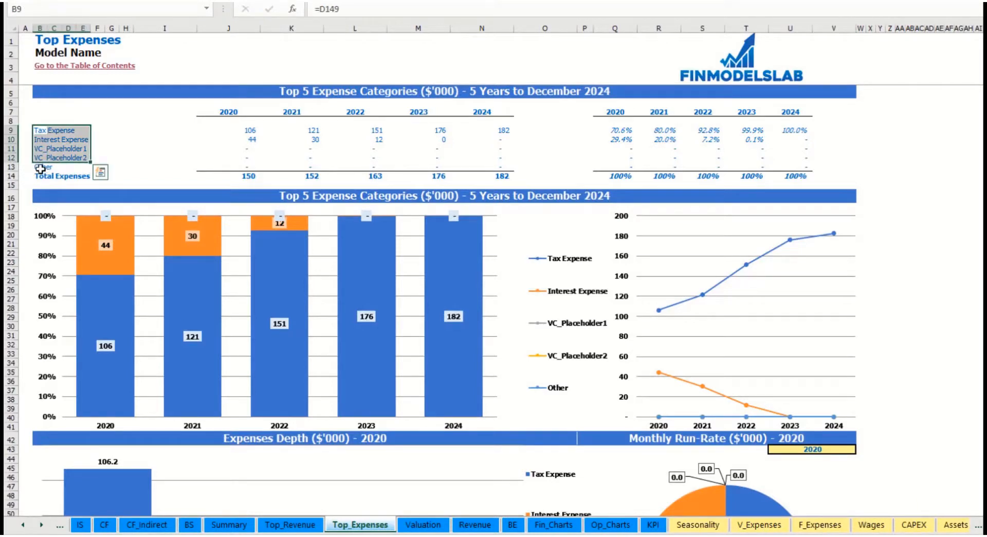
click(37, 167)
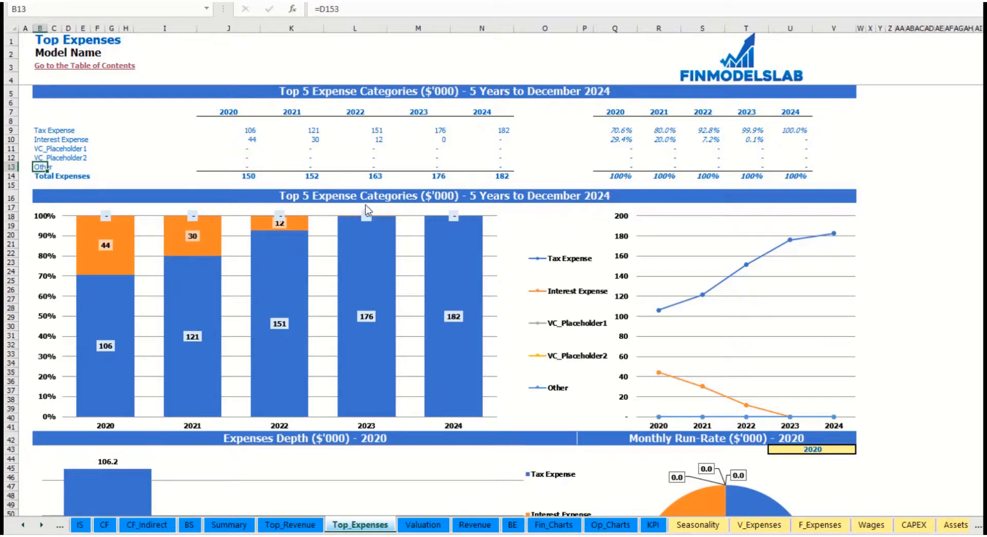
scroll(370, 196, down, 3)
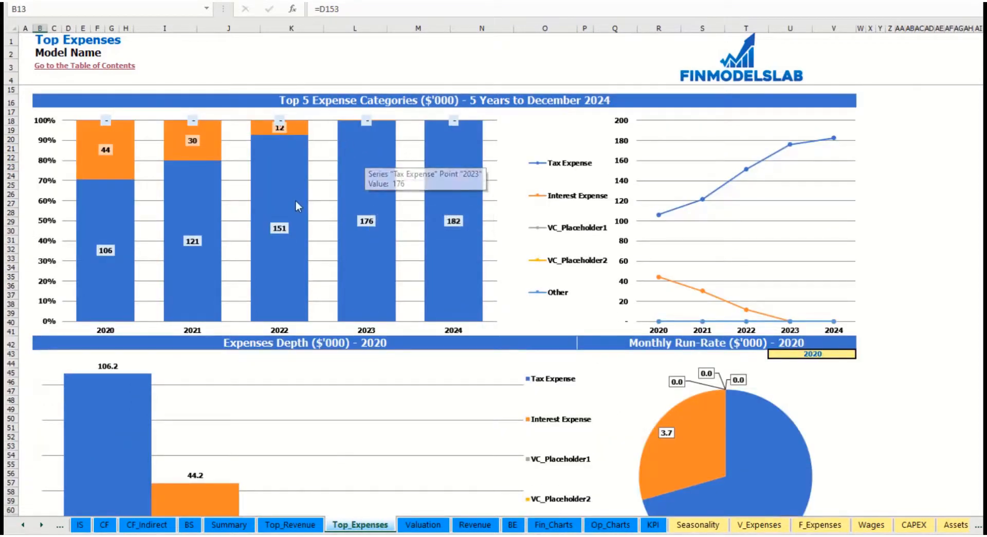
scroll(322, 231, down, 3)
scroll(350, 276, down, 3)
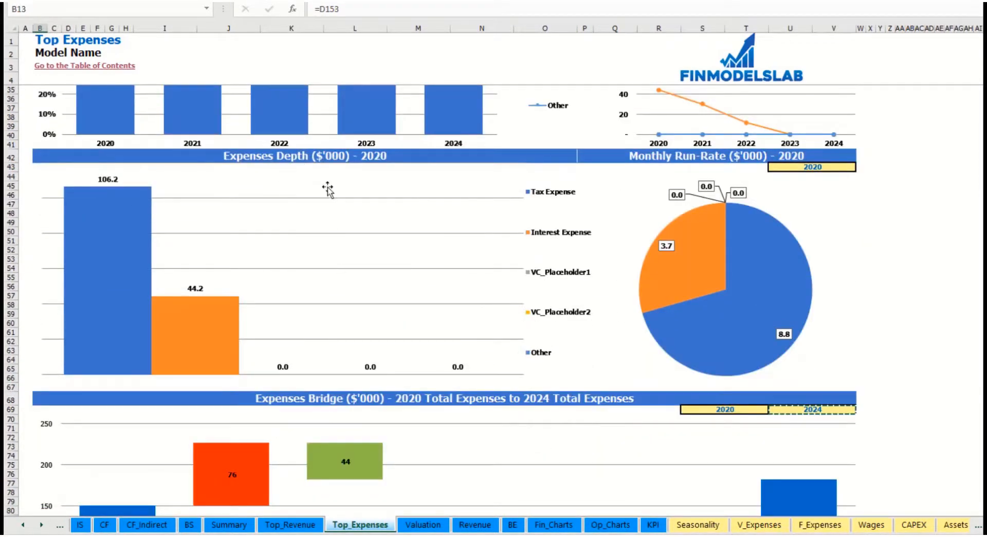
- Set the Expenses Depth and Monthly Run-Rate year to 2022 and view the Expenses Bridge chart
click(837, 168)
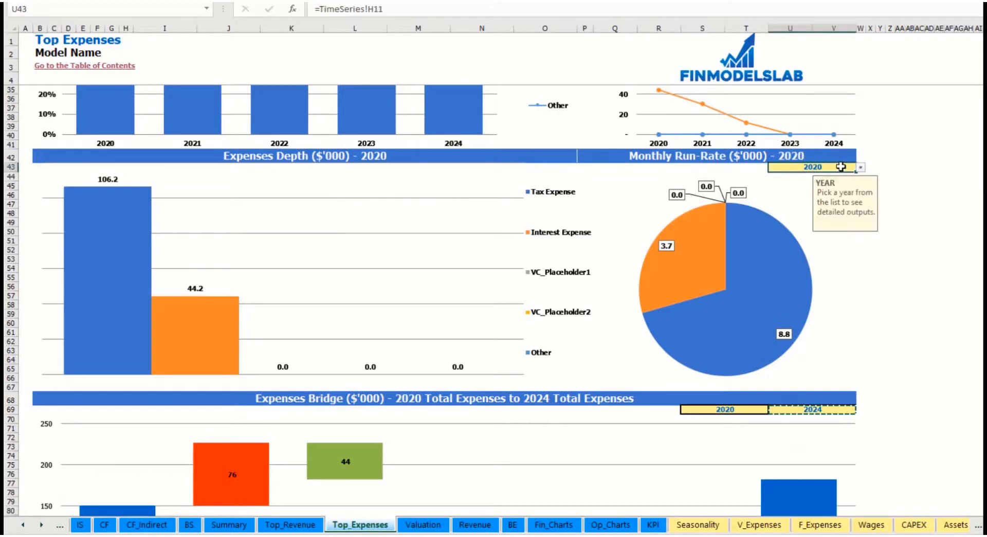
click(860, 168)
click(837, 194)
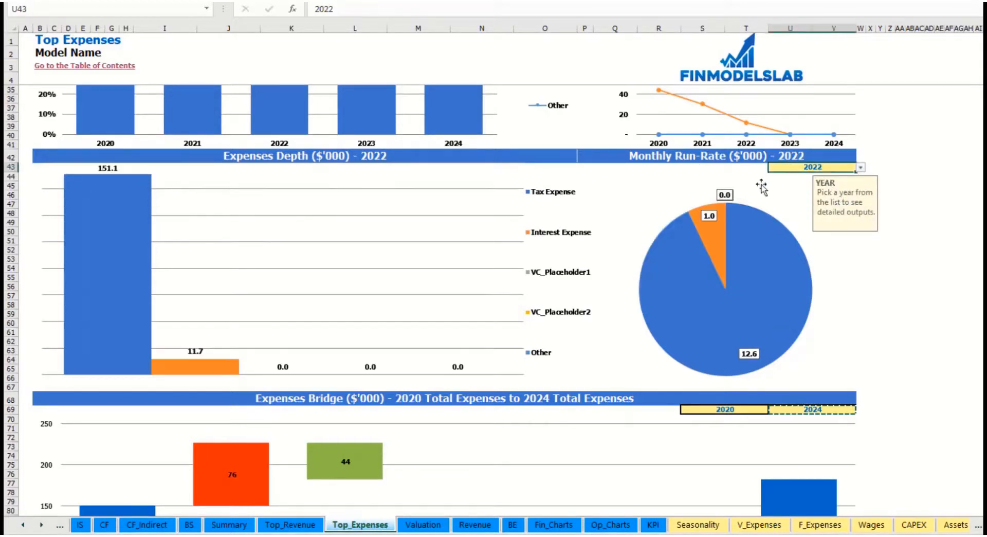
scroll(509, 314, down, 7)
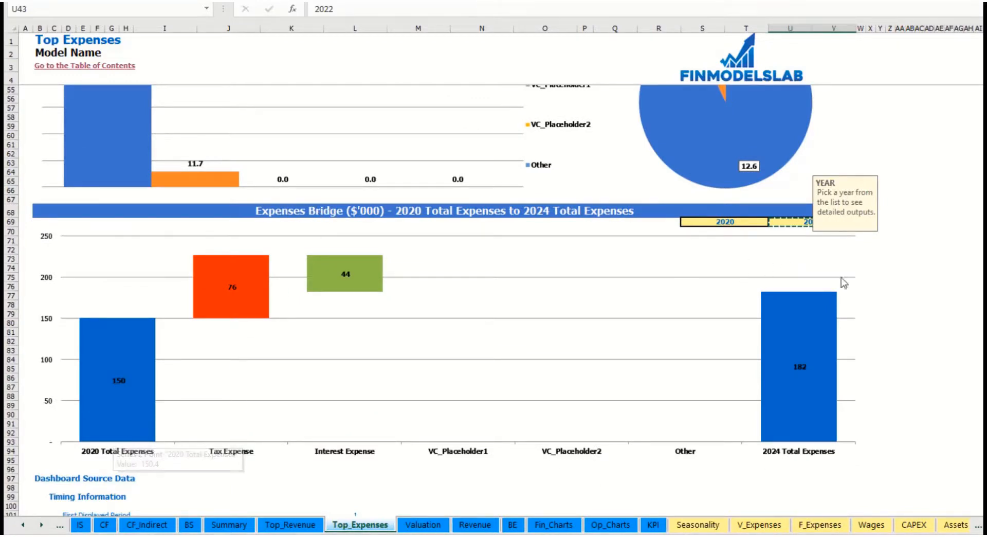
click(909, 277)
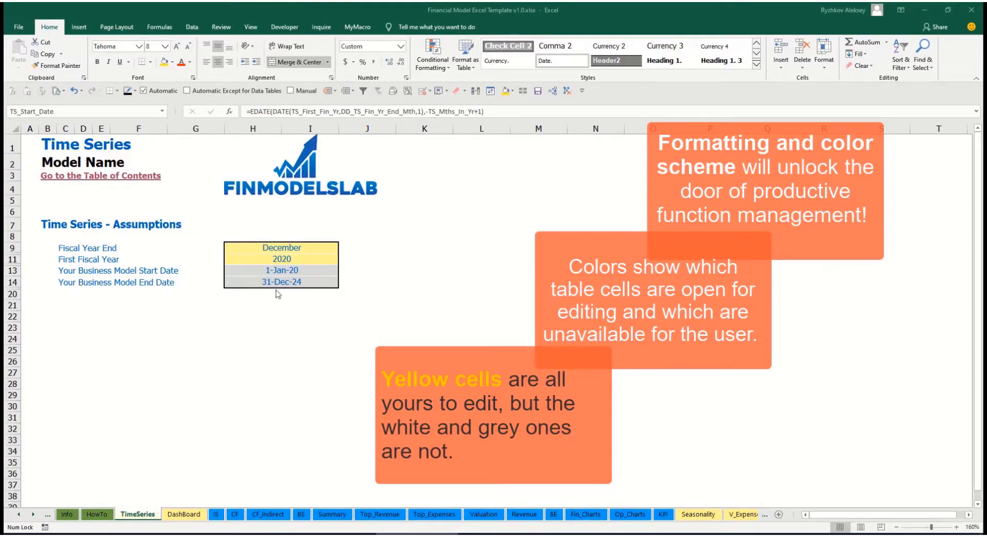
- Look through the workbook's color-coded sheet tabs, from TimeSeries through the reports to the inputs and calculations
click(33, 514)
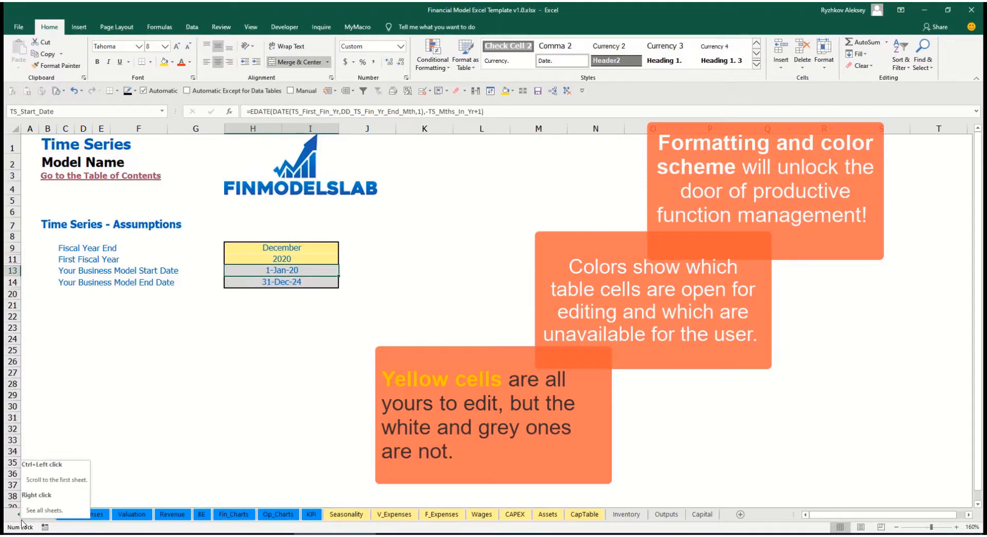
click(20, 515)
click(21, 517)
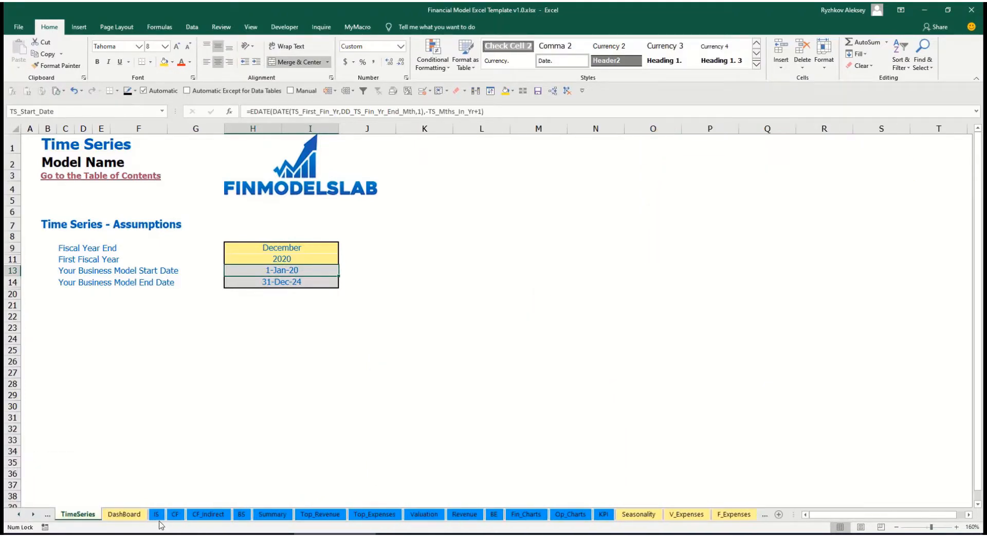
click(33, 515)
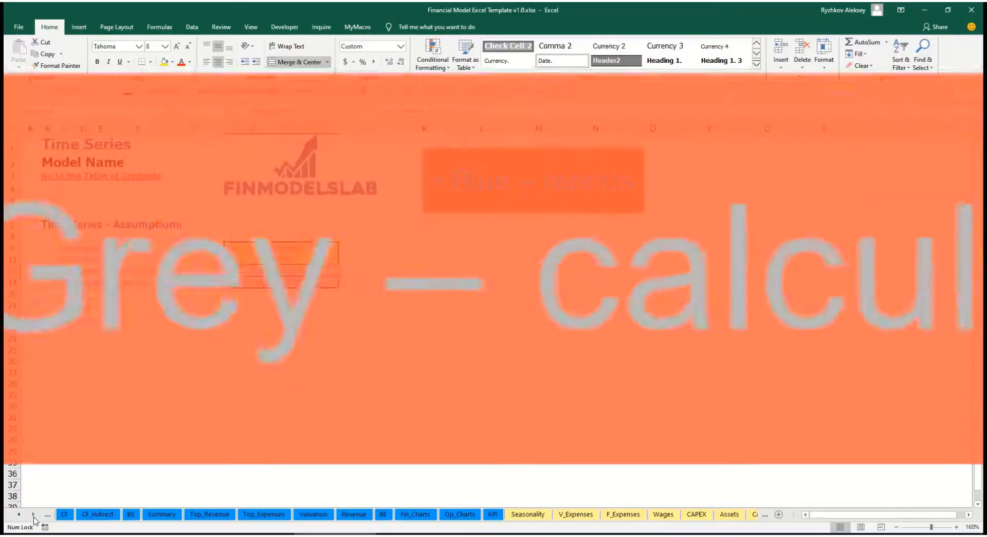
click(33, 515)
click(33, 515)
click(33, 515)
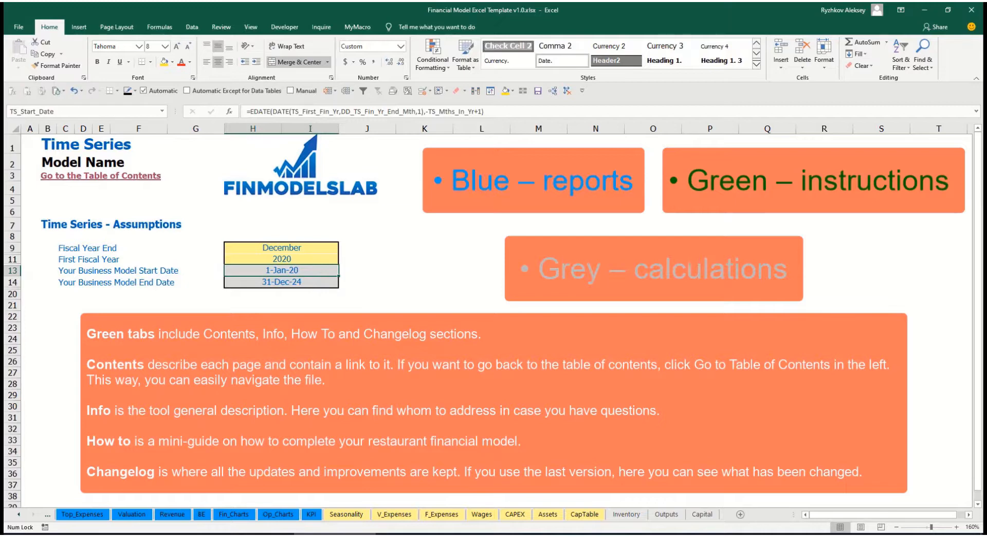
- Open the Contents sheet, follow its Financial Statements Summary link and return to the table of contents
click(18, 517)
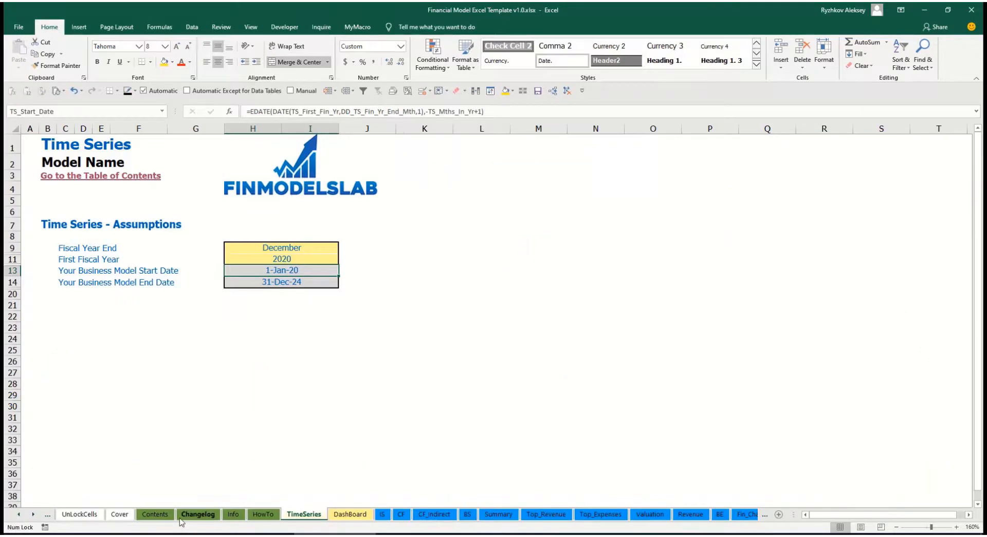
click(155, 514)
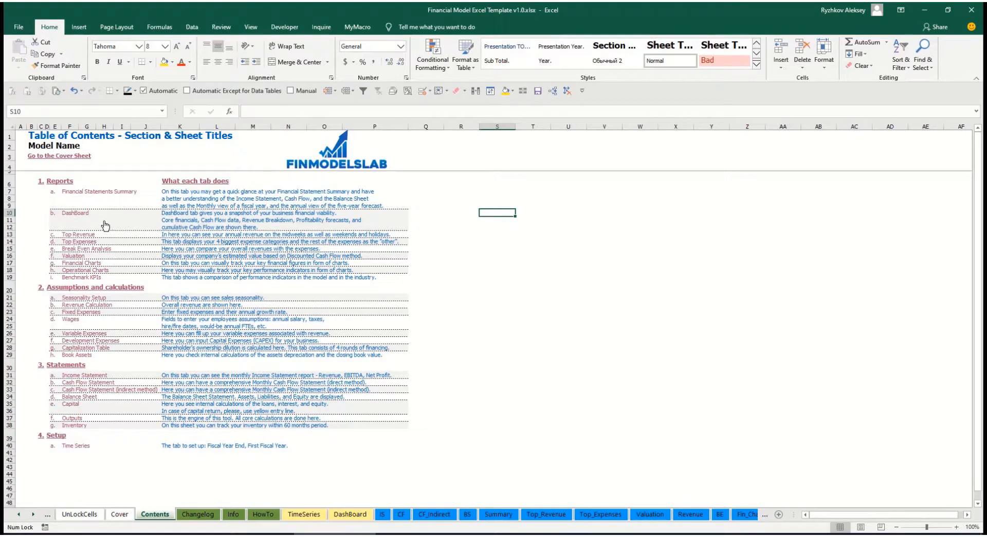
click(93, 195)
click(35, 161)
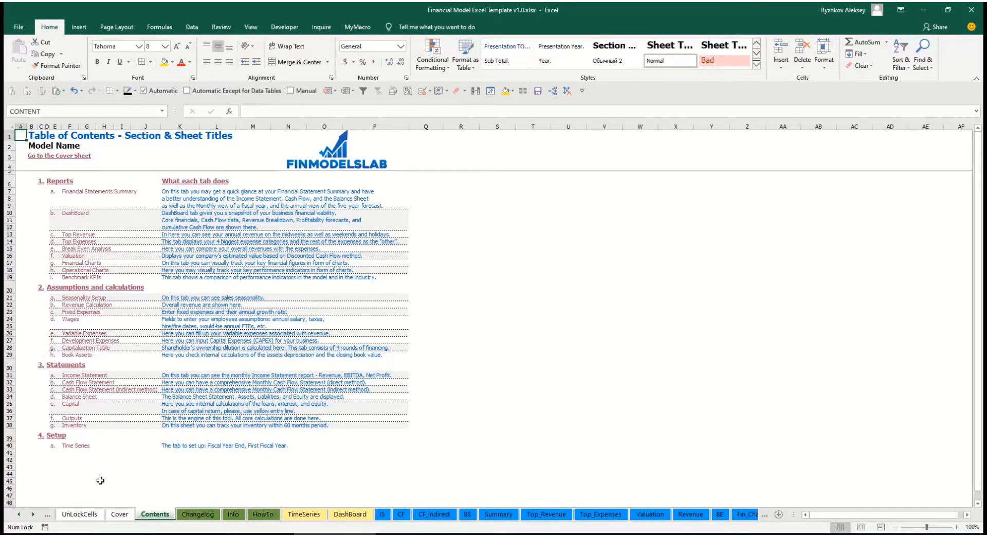
- Read through the HowTo guide, from the Cover and Time Series instructions to the Book Assets and Benchmark KPIs sections
click(263, 514)
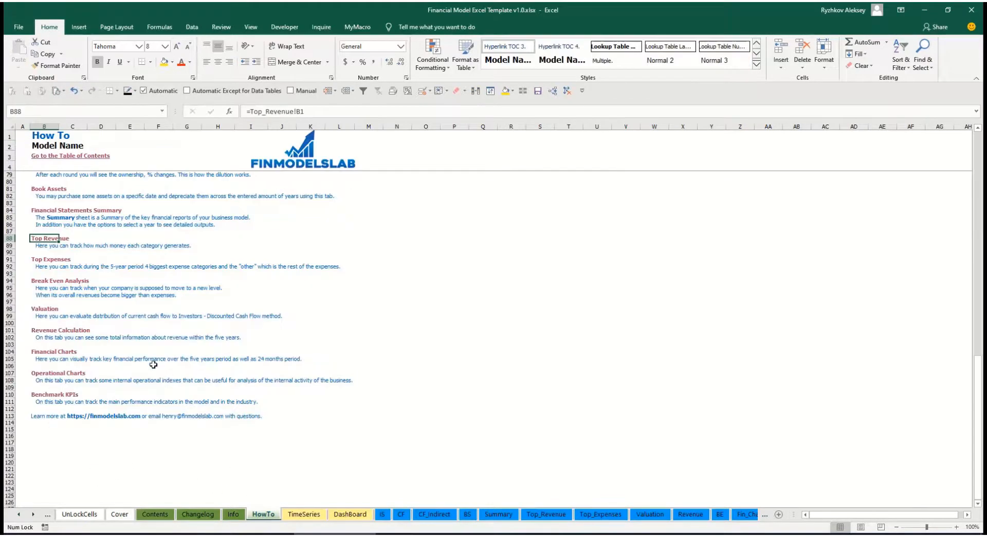
scroll(107, 282, up, 20)
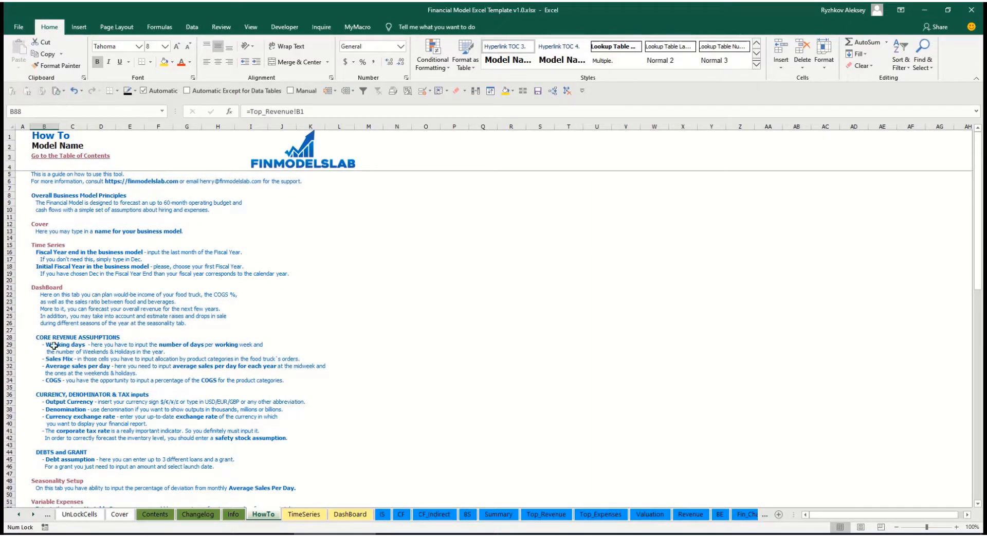
scroll(56, 345, down, 3)
scroll(61, 382, down, 3)
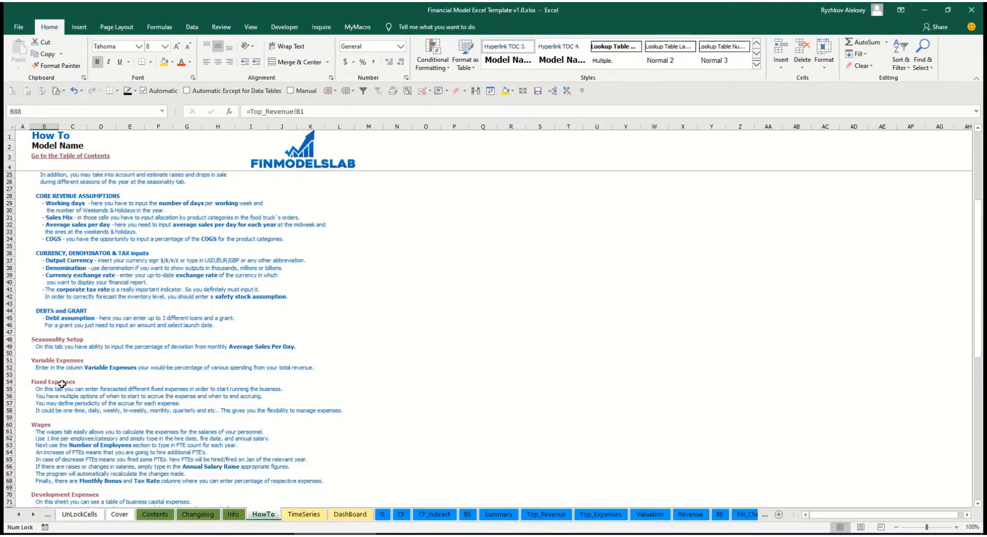
scroll(52, 407, down, 6)
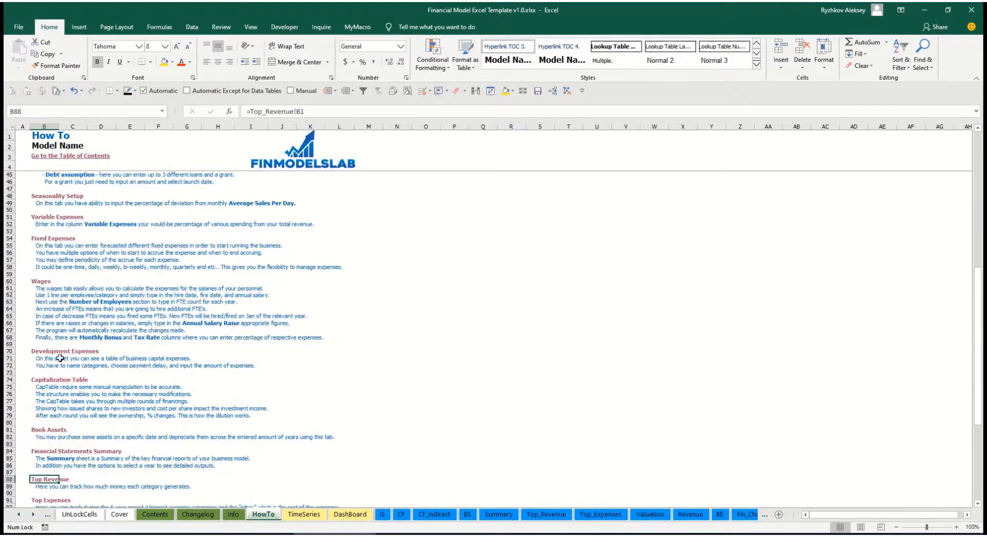
scroll(60, 358, up, 12)
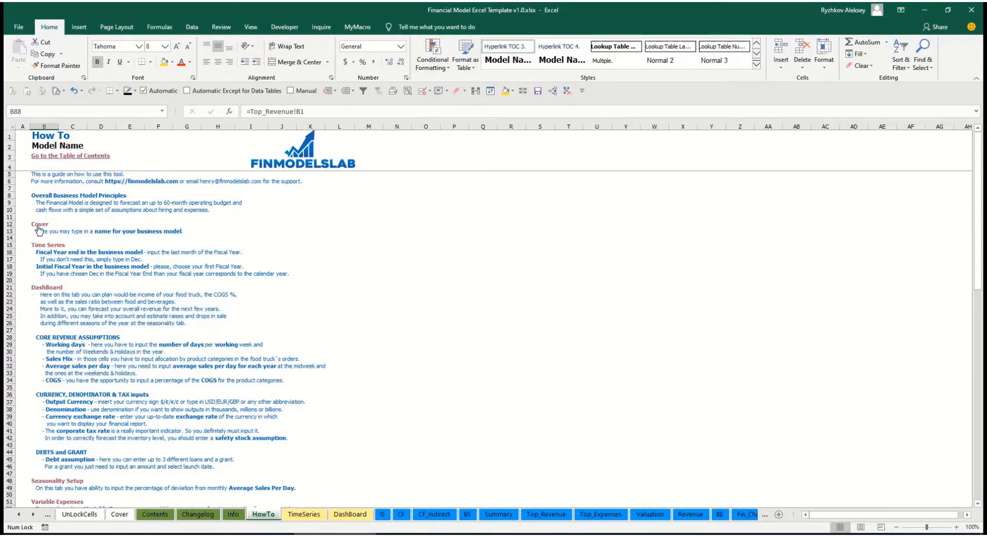
scroll(46, 324, down, 10)
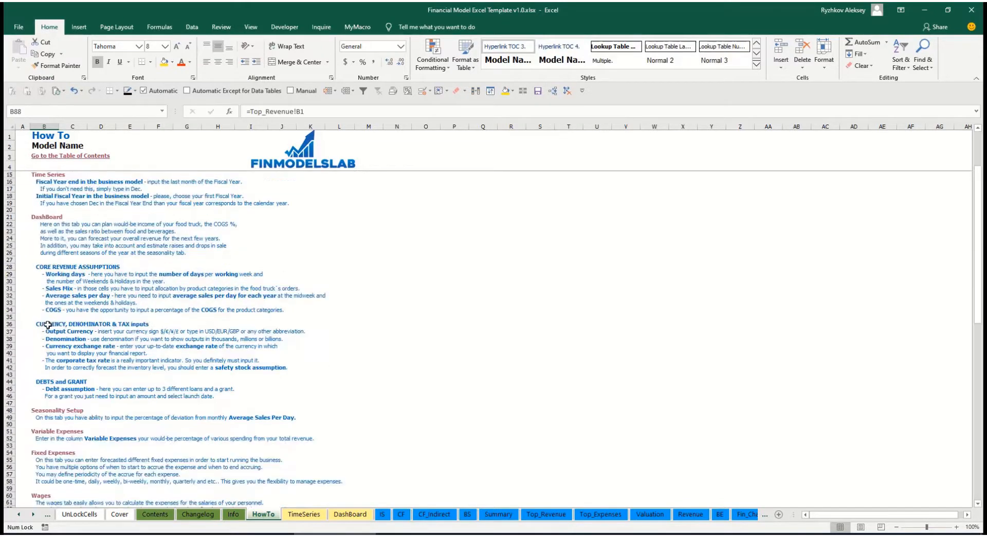
scroll(50, 294, down, 3)
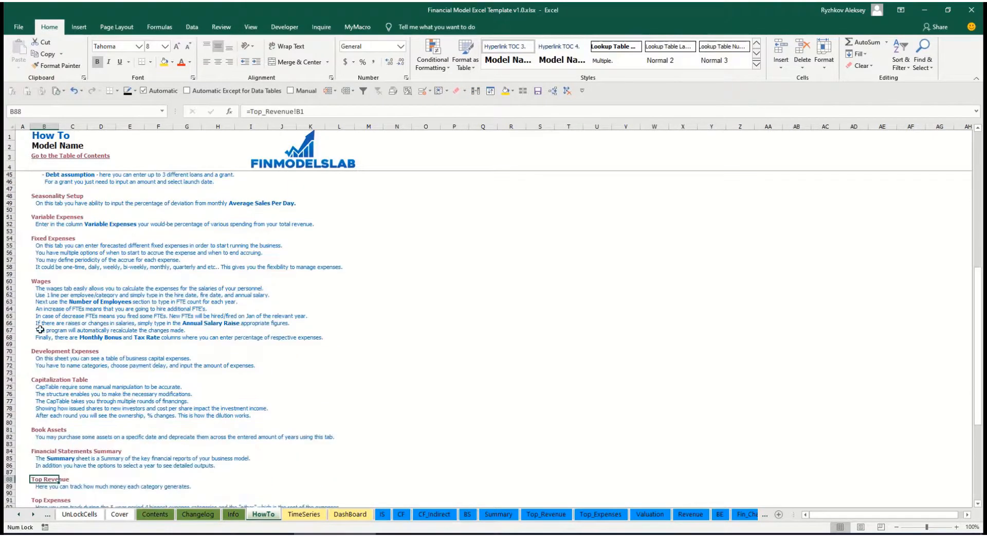
click(38, 432)
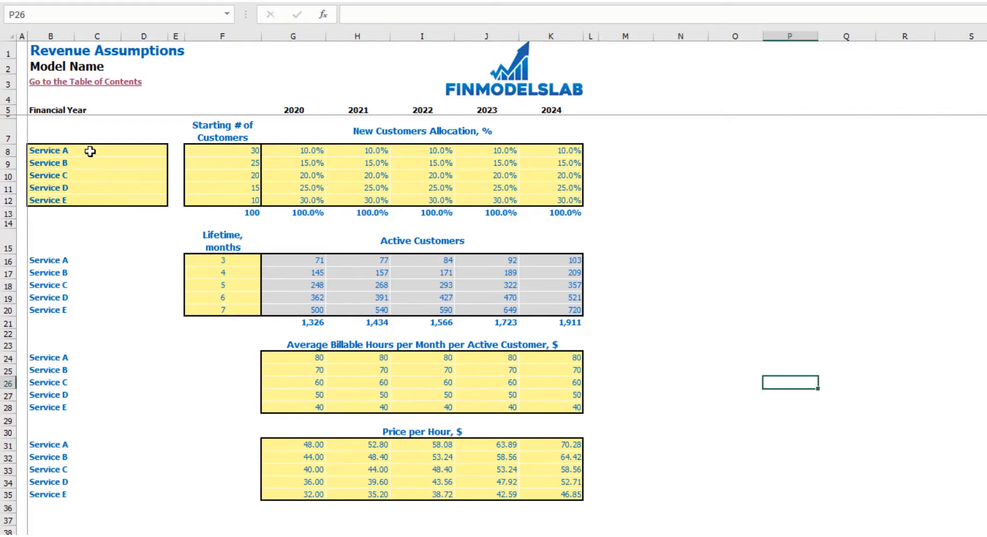
- Rename Service A in the Revenue Assumptions services list to "Offering 1"
drag(91, 152, 97, 197)
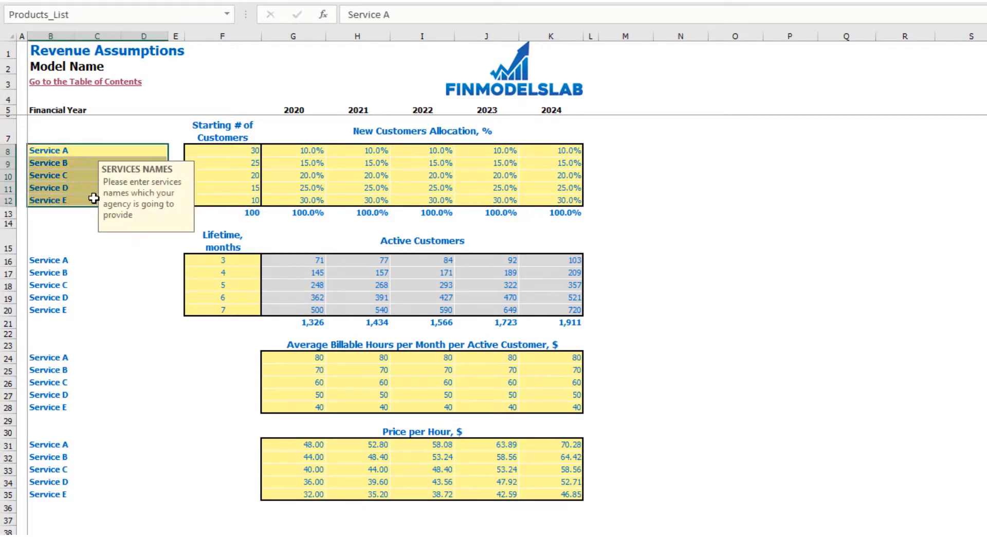
click(57, 152)
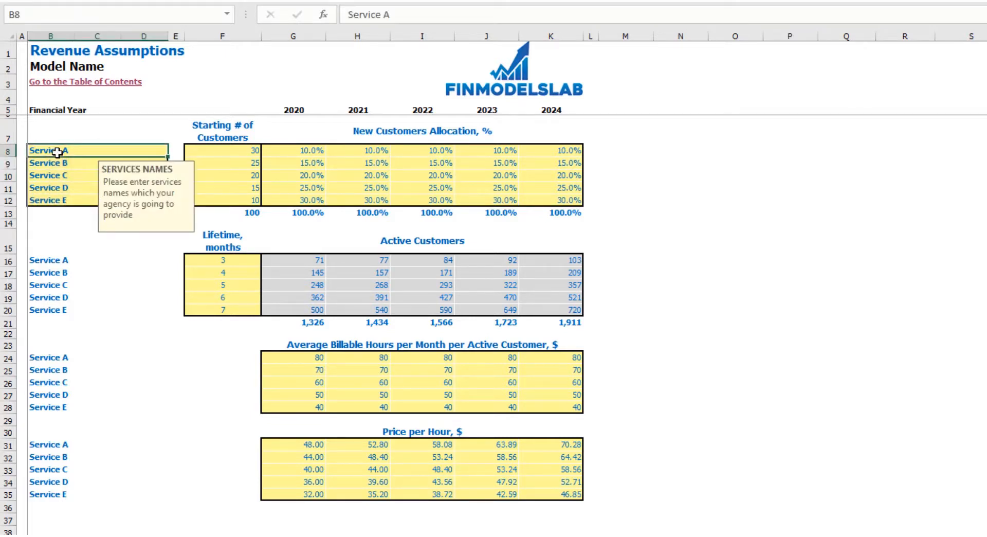
text(Offering)
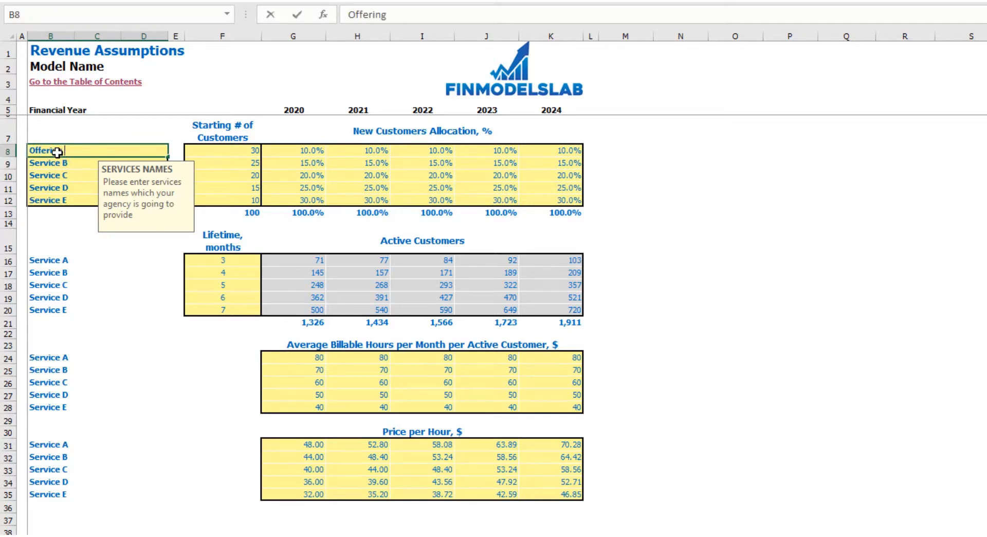
text( 1)
key(Return)
click(69, 214)
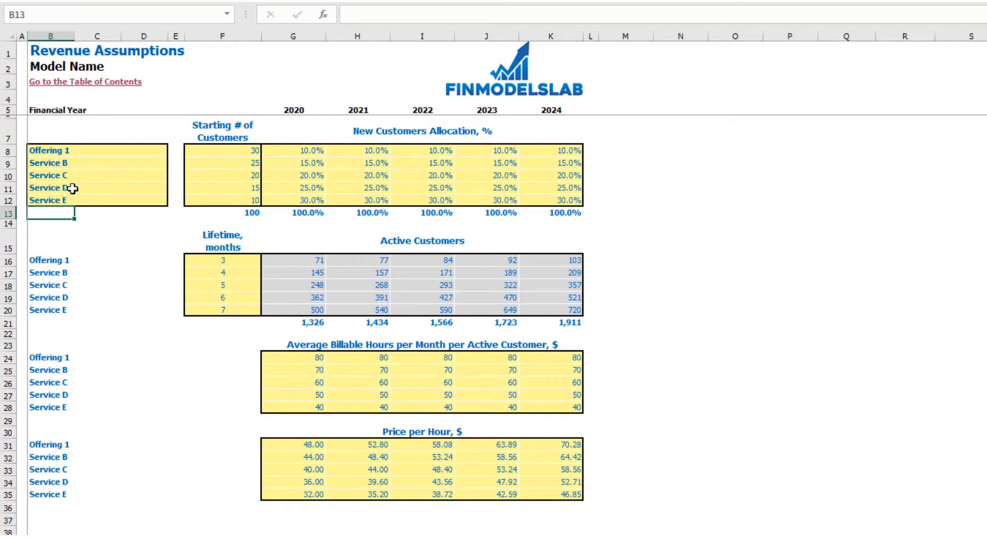
- Clear the names, starting customers and new customer allocations of Service D and Service E
drag(77, 188, 556, 200)
key(Delete)
click(735, 162)
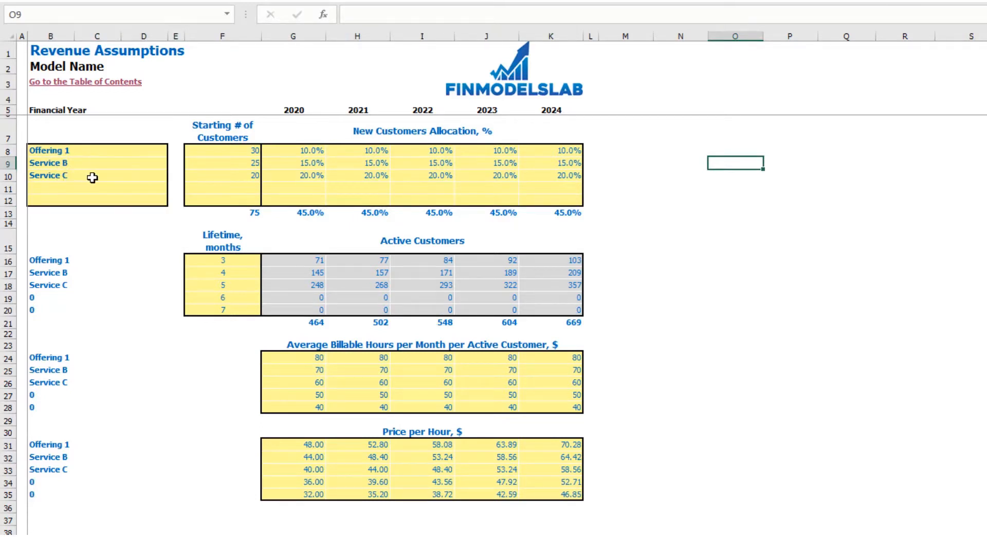
- Undo the clearing of the Service D and Service E rows and the renaming of Service A
key(ctrl+z)
key(ctrl+z)
click(705, 216)
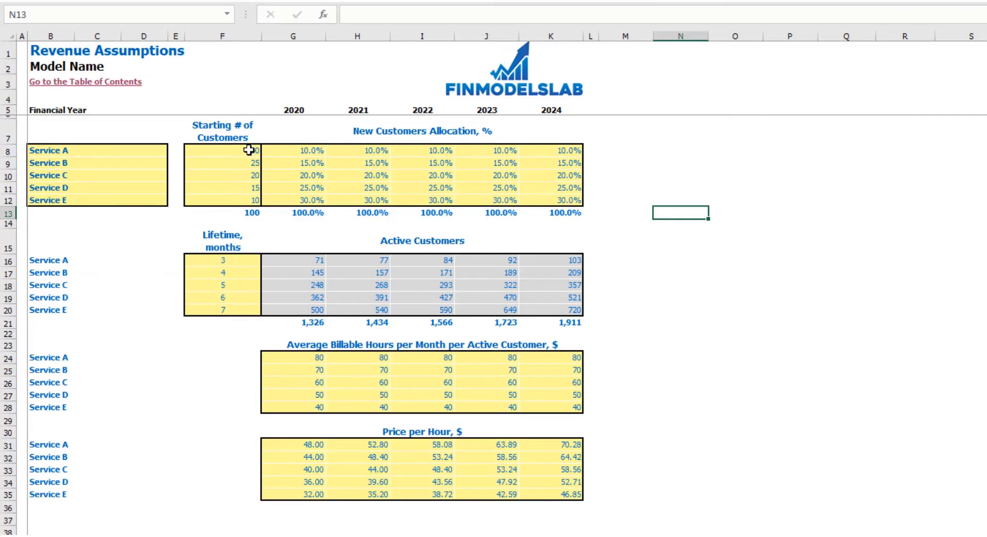
- Set the starting number of customers to 50 for Service A and 60 for Service B
click(230, 154)
text(50)
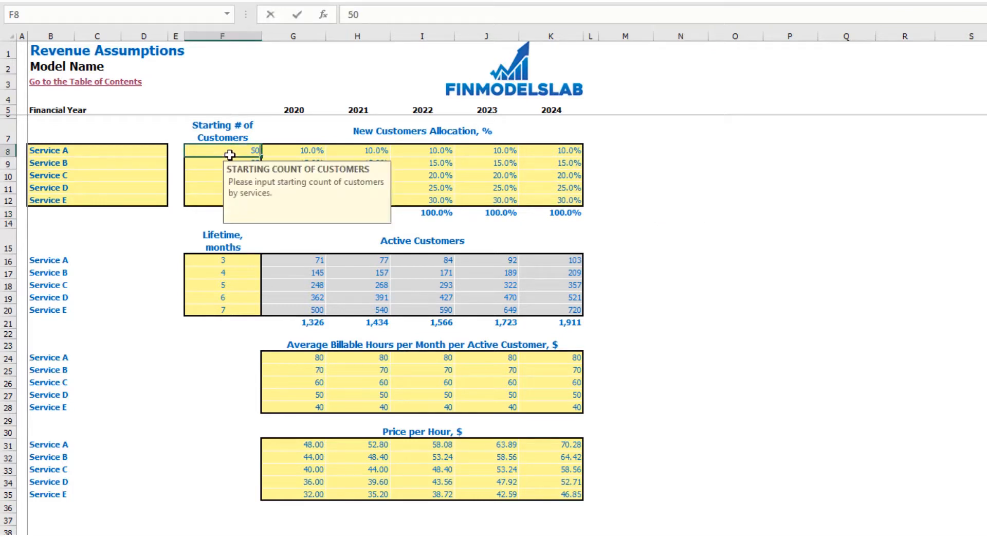
key(Return)
text(60)
key(Return)
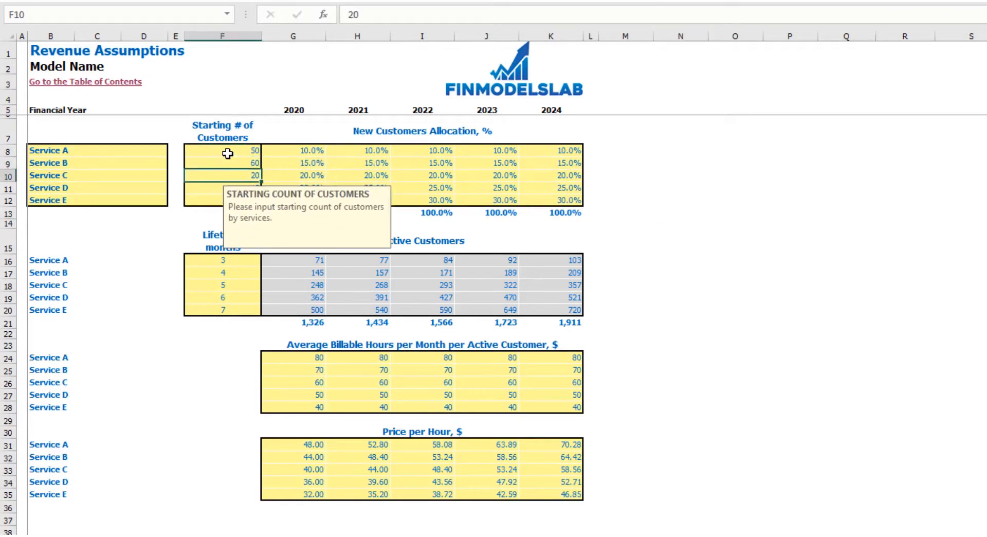
- Clear the starting number of customers for all five services and check the formula of their total
drag(226, 152, 208, 197)
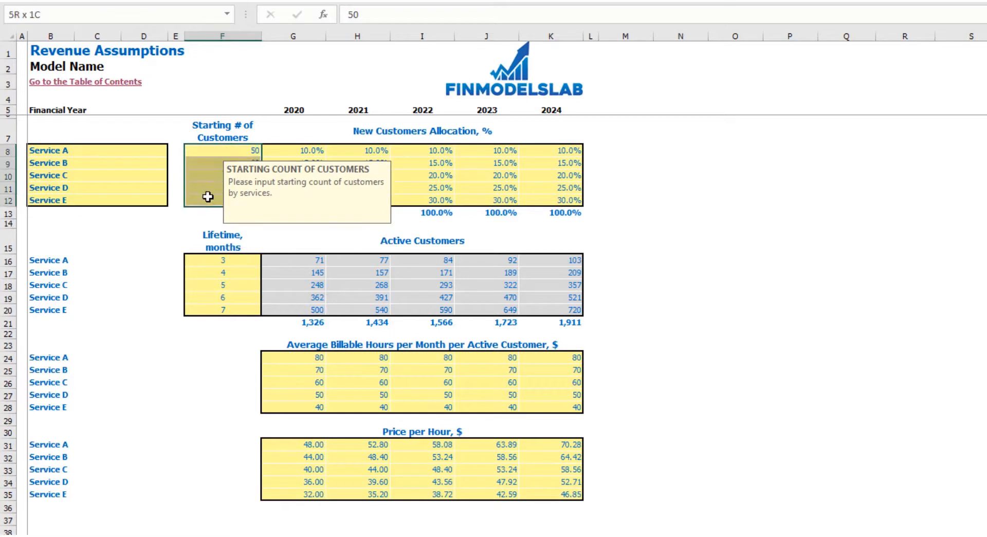
key(Delete)
click(848, 164)
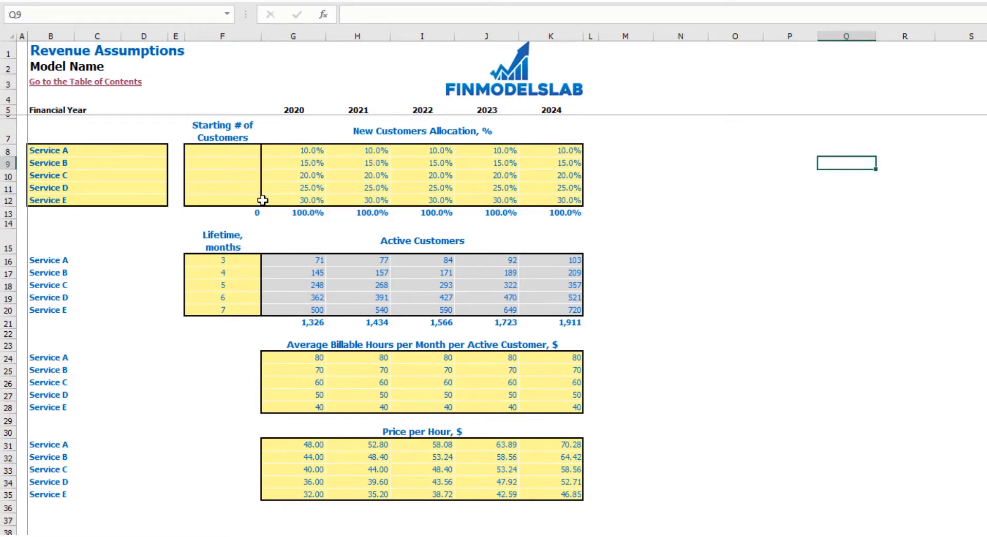
click(252, 211)
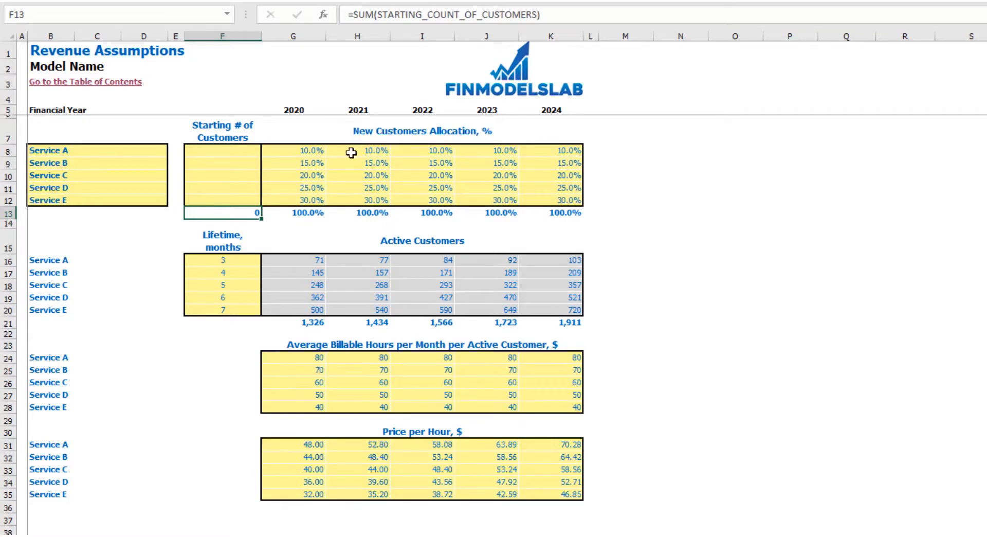
- Set Service A's new customers allocation to 10% for 2020, 15% for 2021 and 20% for 2022
click(315, 149)
drag(316, 166, 550, 194)
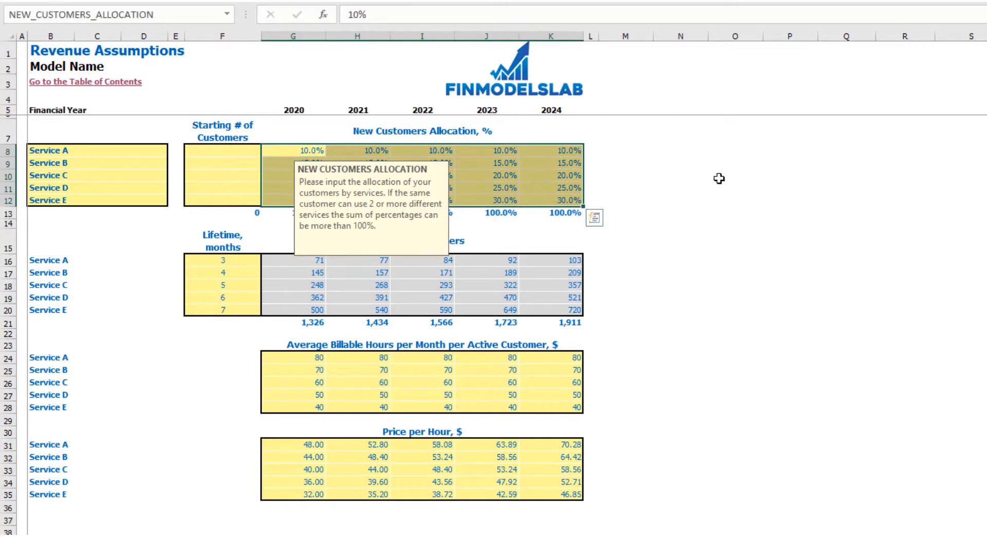
click(735, 175)
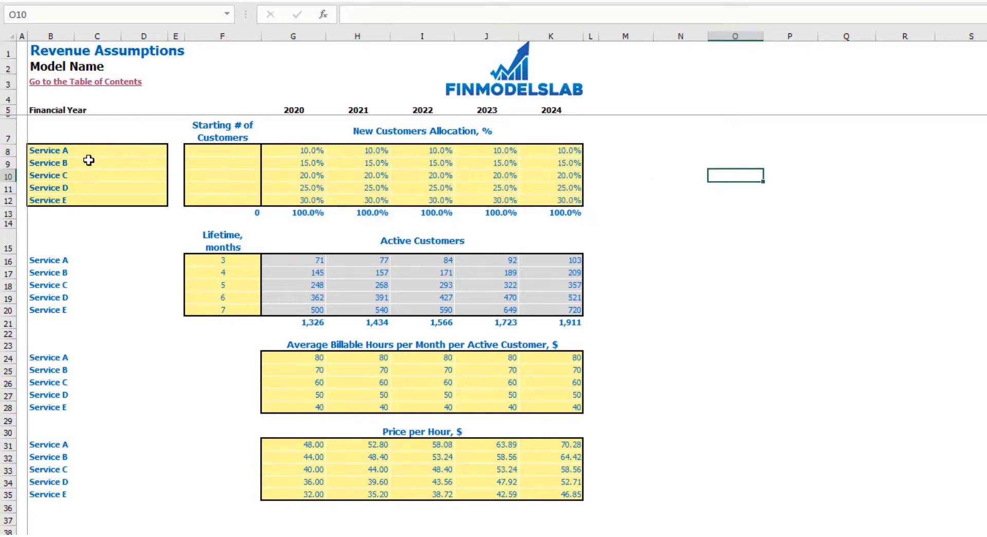
click(322, 150)
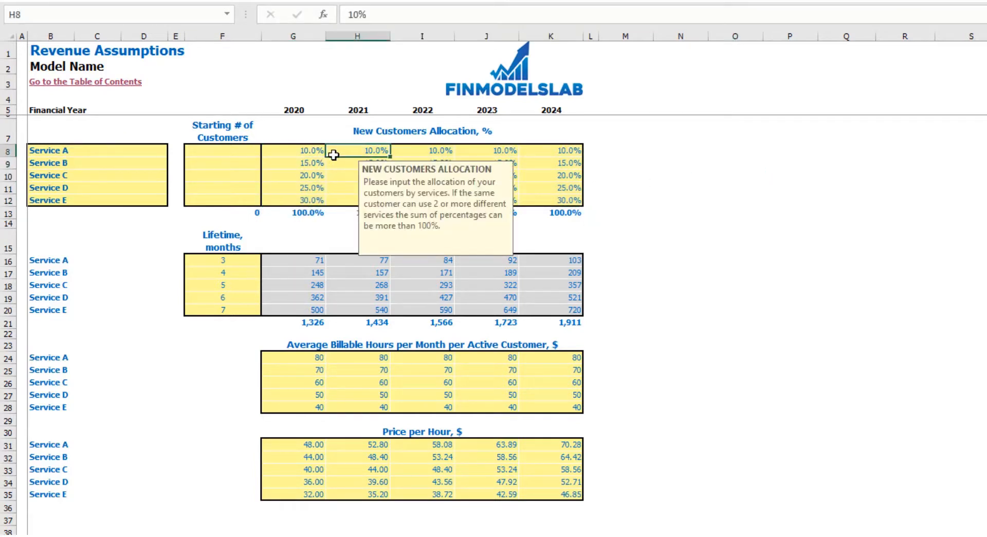
text(10%)
key(Tab)
text(15%)
key(Tab)
text(20%)
key(Return)
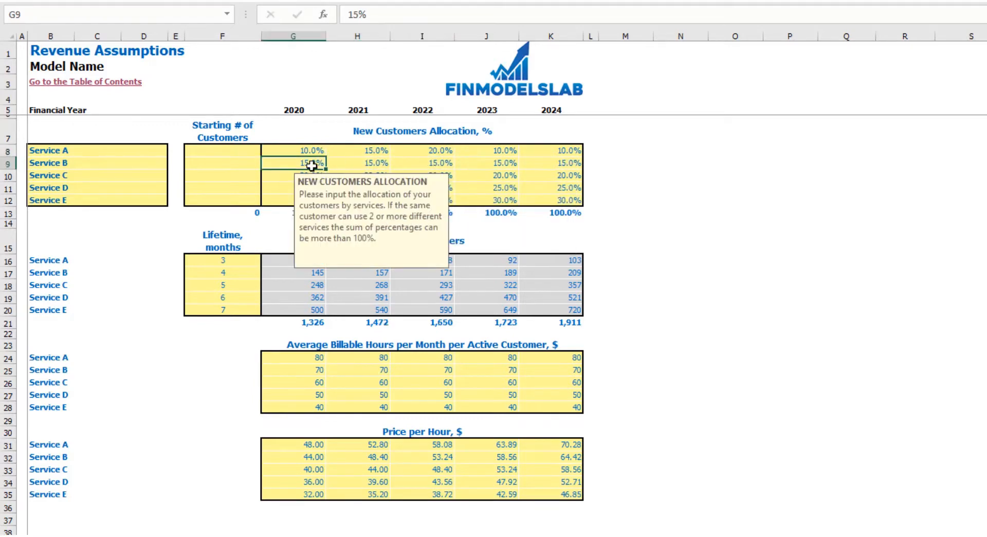
click(678, 200)
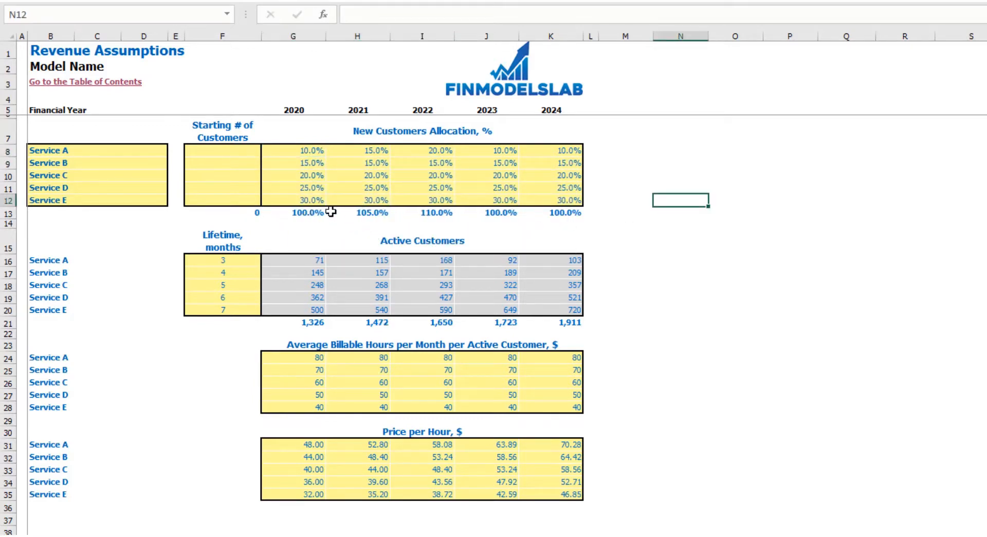
- Set Service E's new customers allocation to 25% for 2021 and 20% for 2022, then check the yearly totals
drag(298, 213, 569, 216)
key(Escape)
click(383, 201)
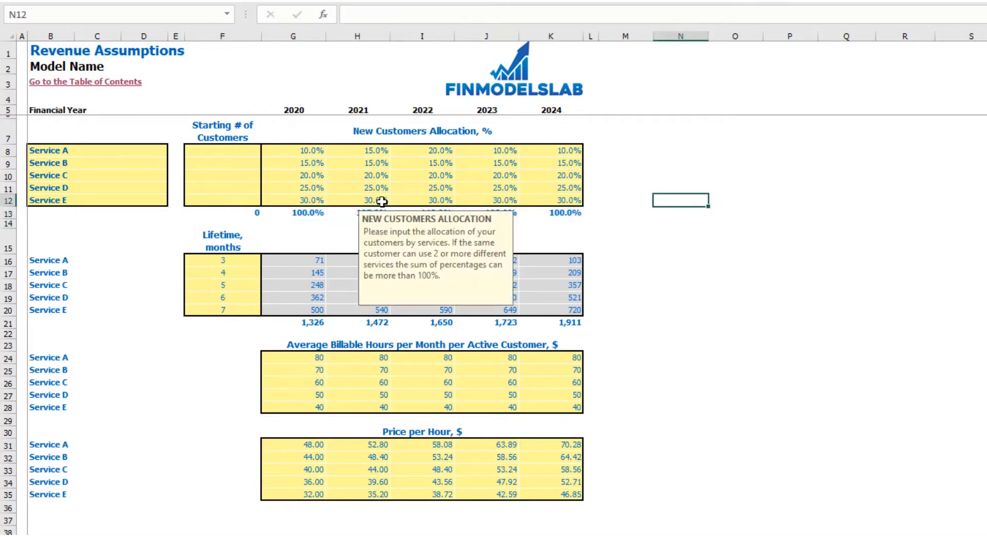
text(25)
key(Tab)
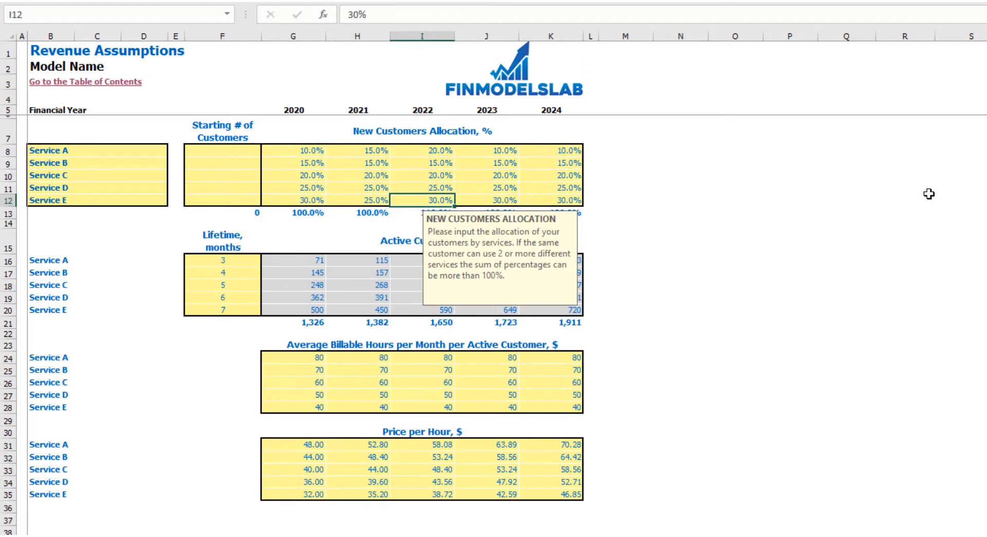
text(20)
key(Return)
click(929, 191)
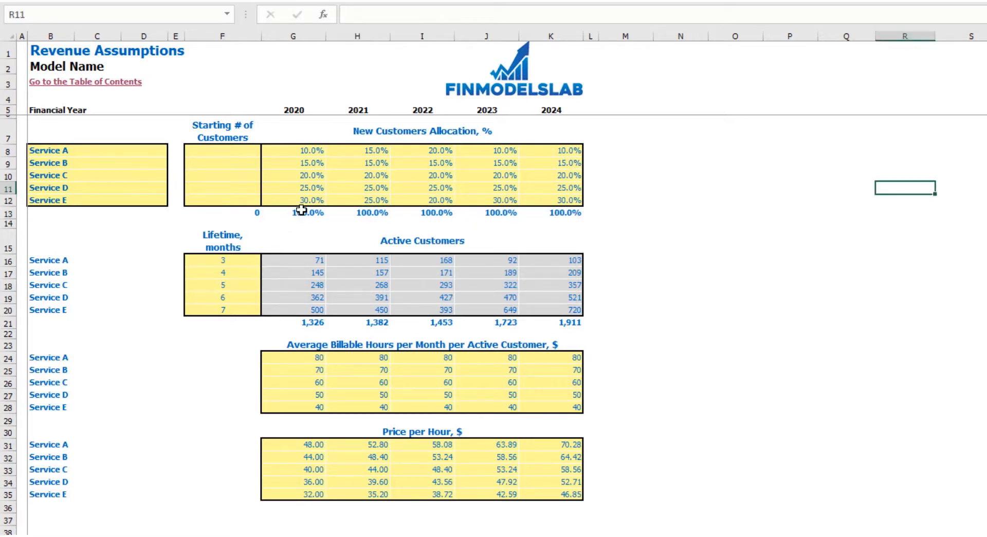
drag(301, 210, 553, 213)
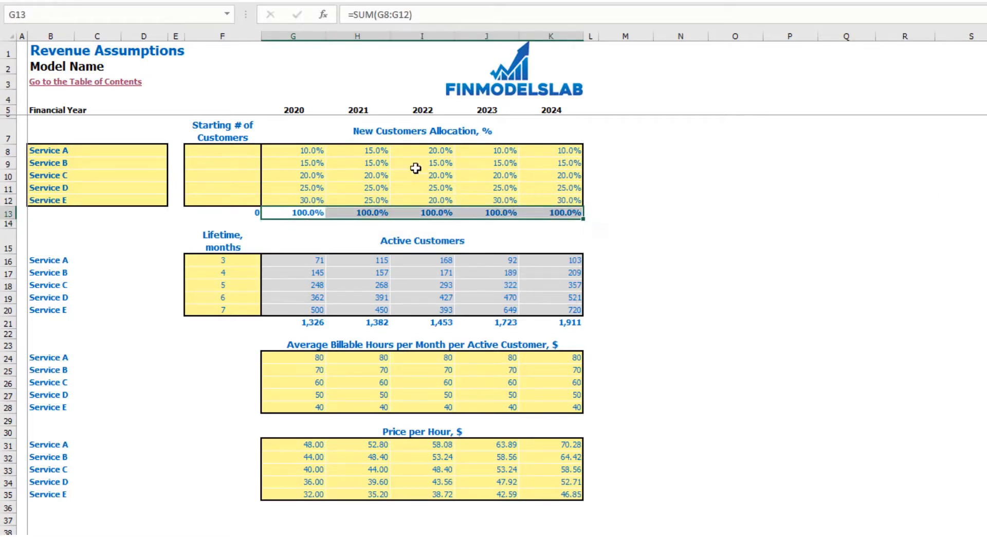
click(670, 200)
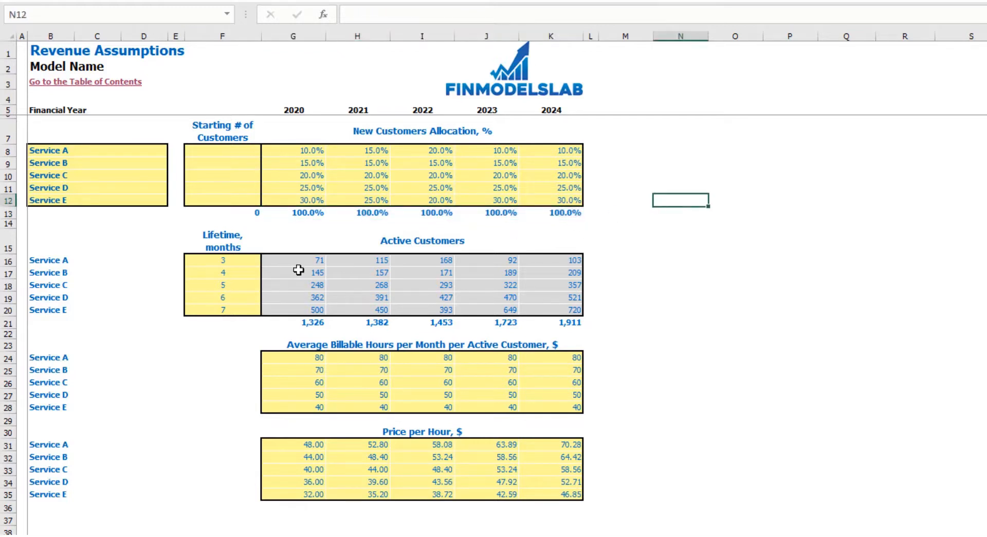
- Set the customer lifetimes for Services A to E to 5, 6, 10, 12 and 15 months
click(199, 258)
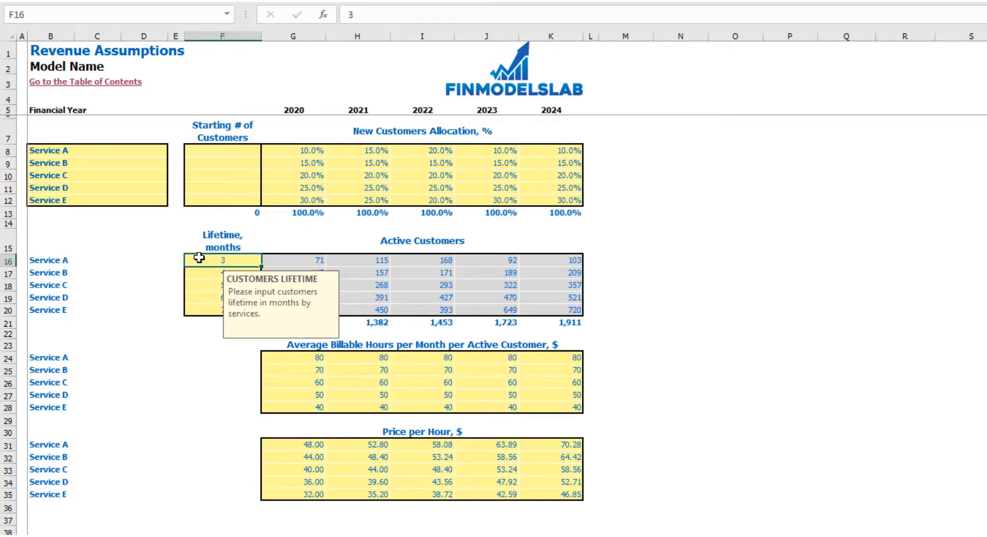
key(Return)
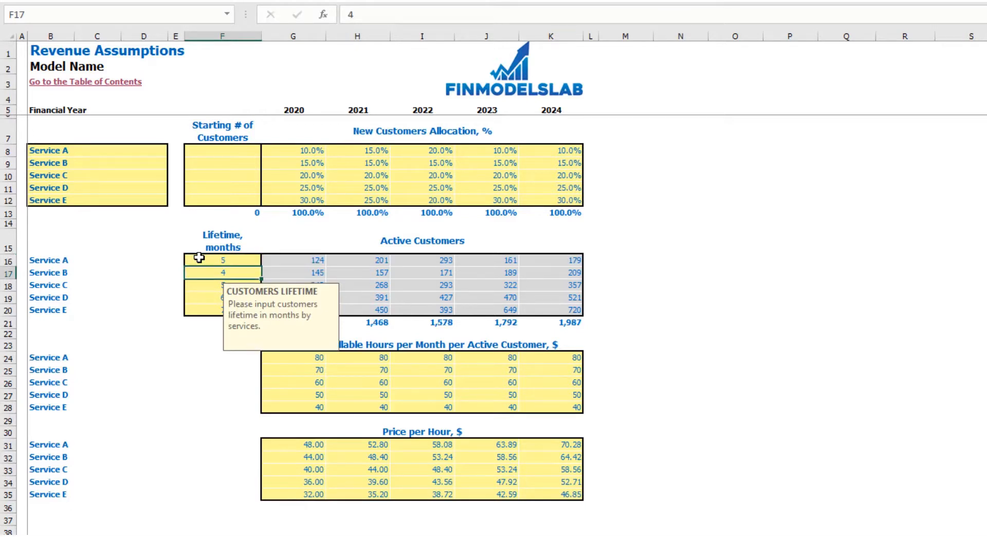
text(6)
key(Return)
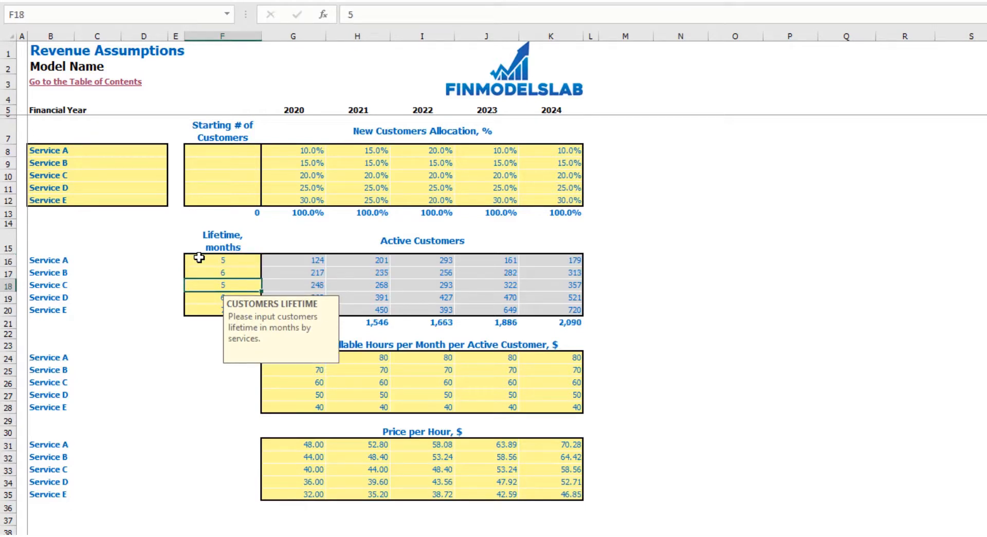
text(10)
key(Return)
text(12)
key(Return)
text(15)
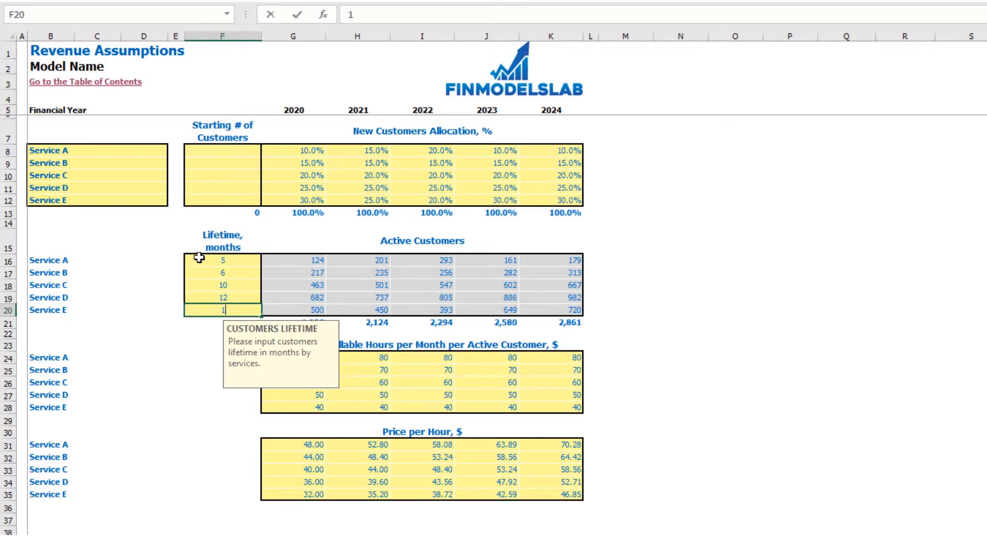
key(Return)
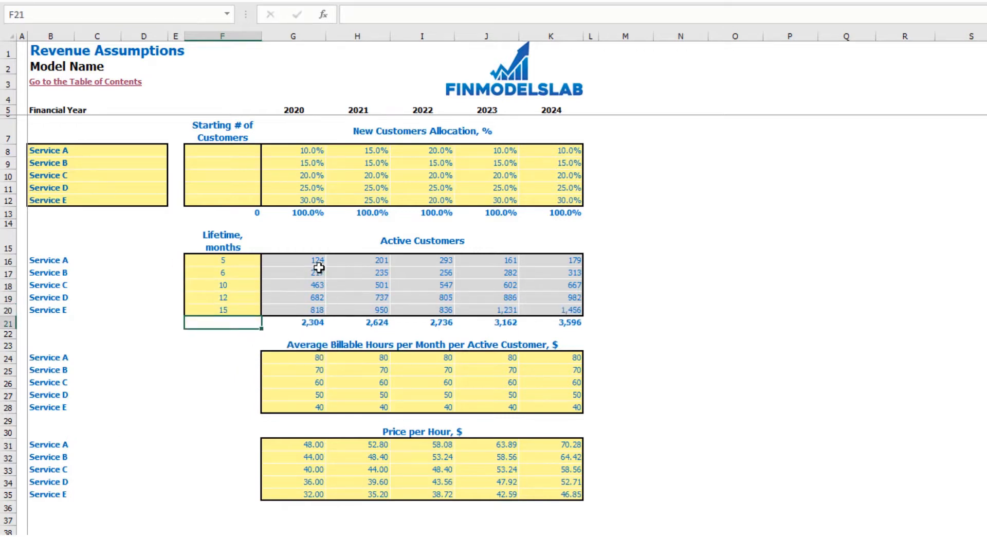
- Set Service A's customer lifetime to 8 months and look over the yearly active customer totals
drag(314, 261, 574, 310)
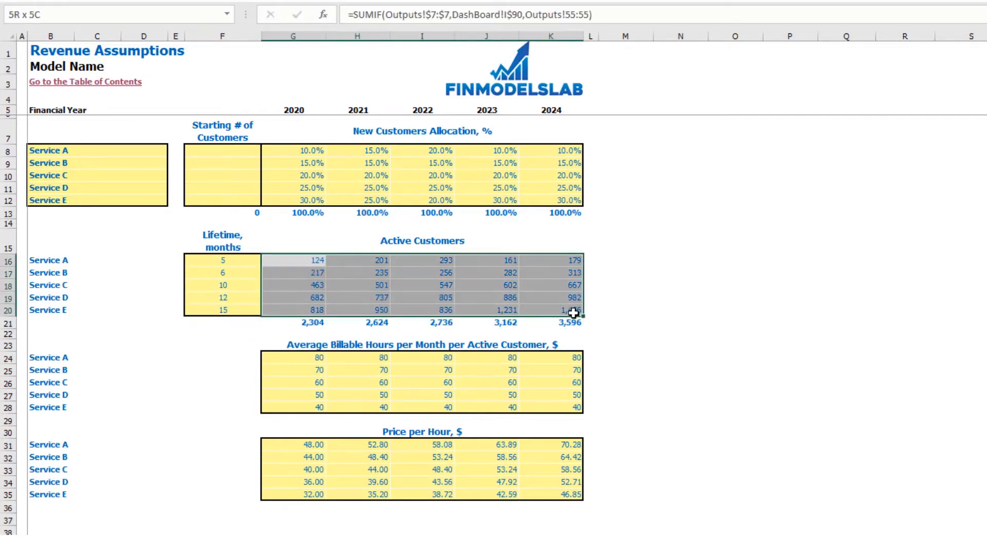
click(241, 260)
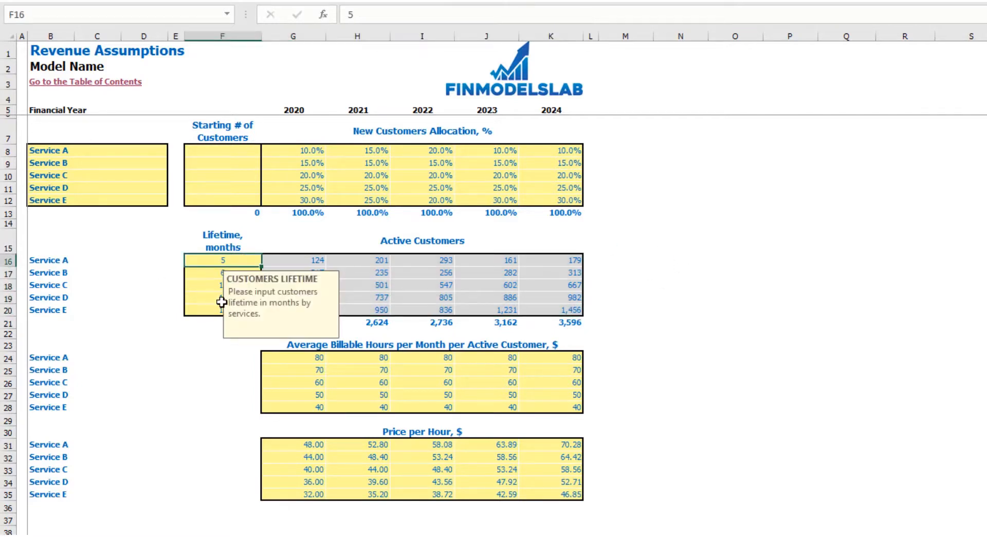
text(8)
key(Return)
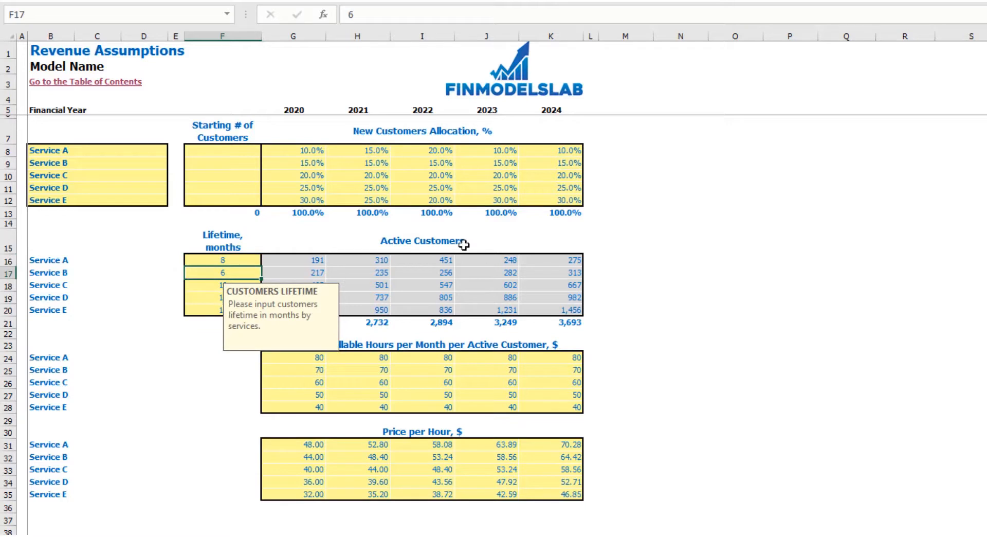
click(637, 232)
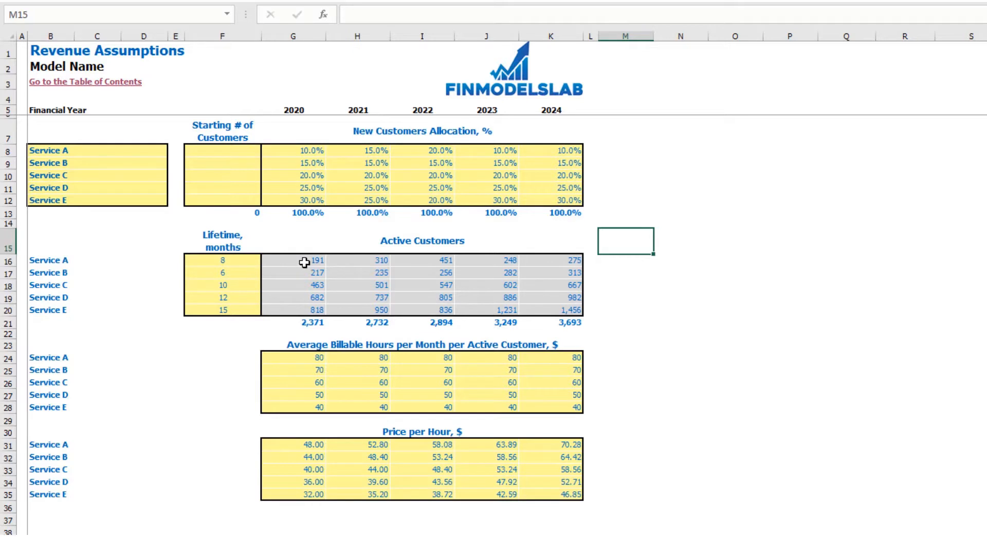
click(311, 323)
drag(312, 324, 553, 322)
click(687, 302)
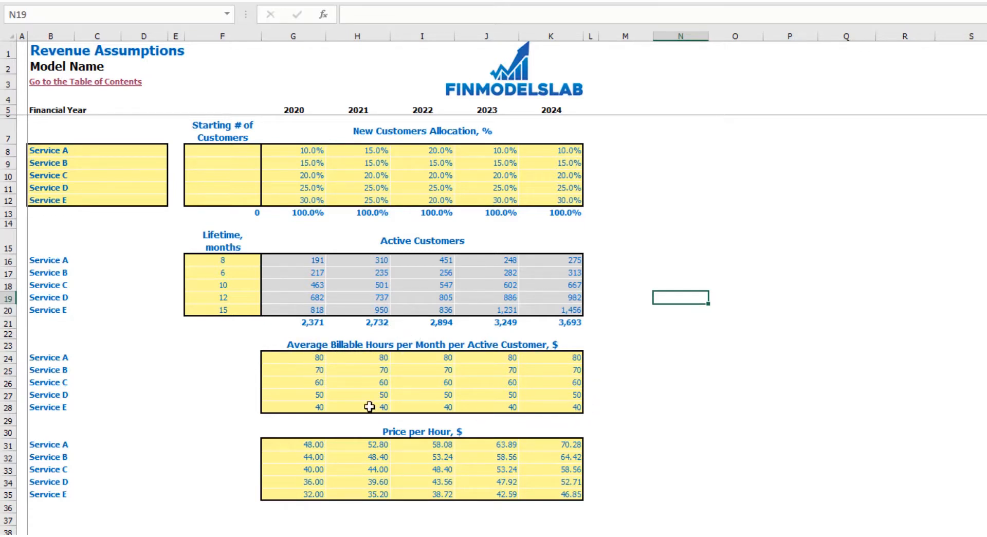
- Set Service A's average billable hours per month to 100, 110, 120, 130 and 140 for 2020 through 2024
click(42, 359)
drag(43, 358, 46, 406)
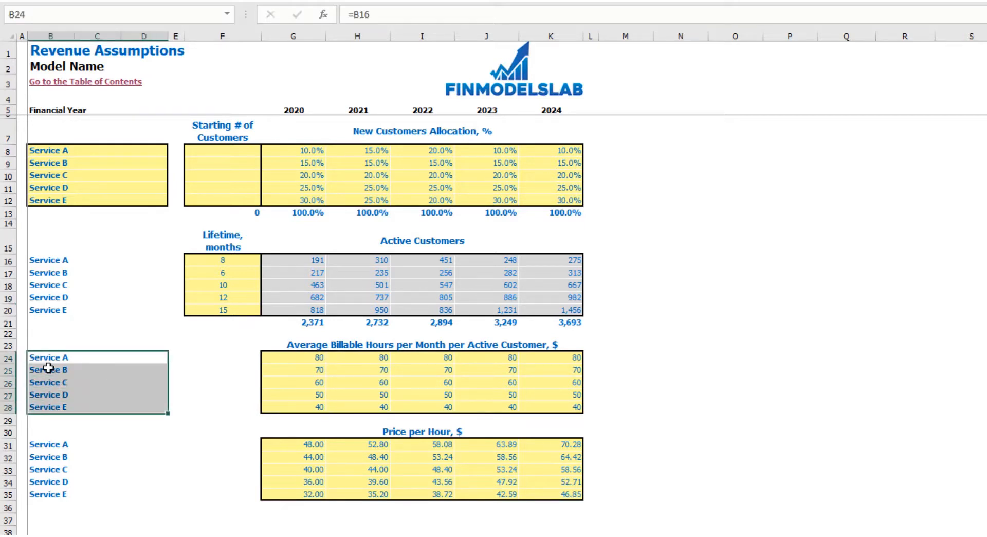
click(288, 360)
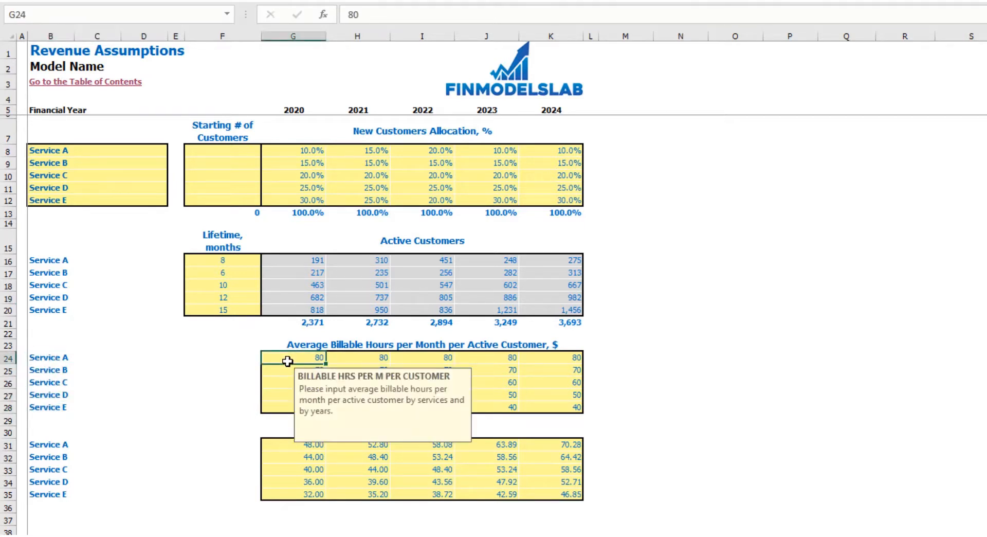
text(100)
key(Tab)
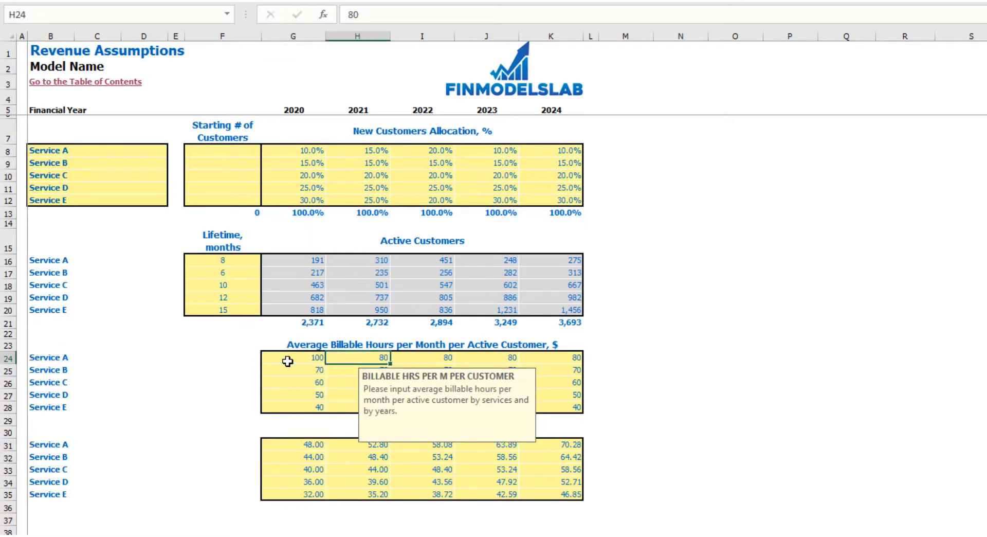
text(1)
key(Tab)
text(120)
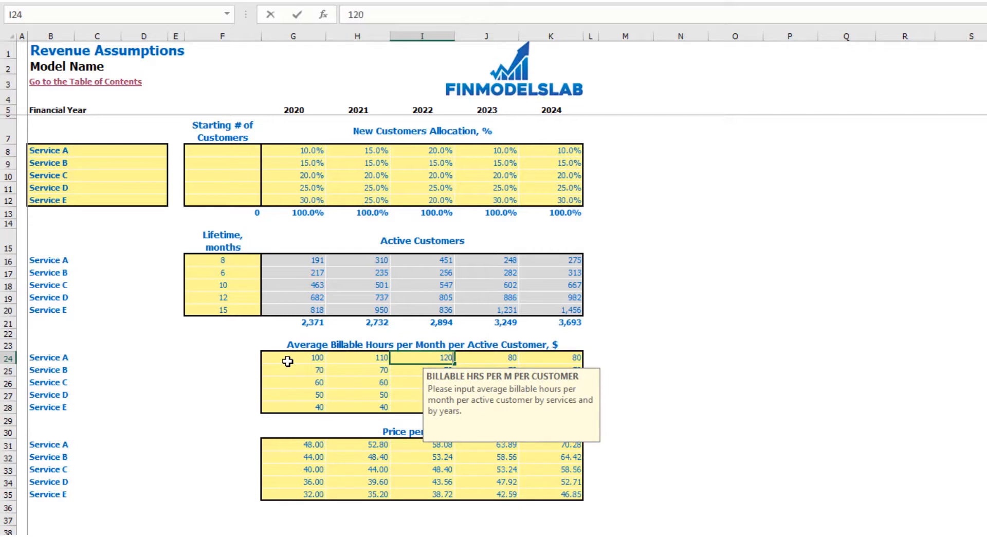
key(Tab)
text(130)
key(Tab)
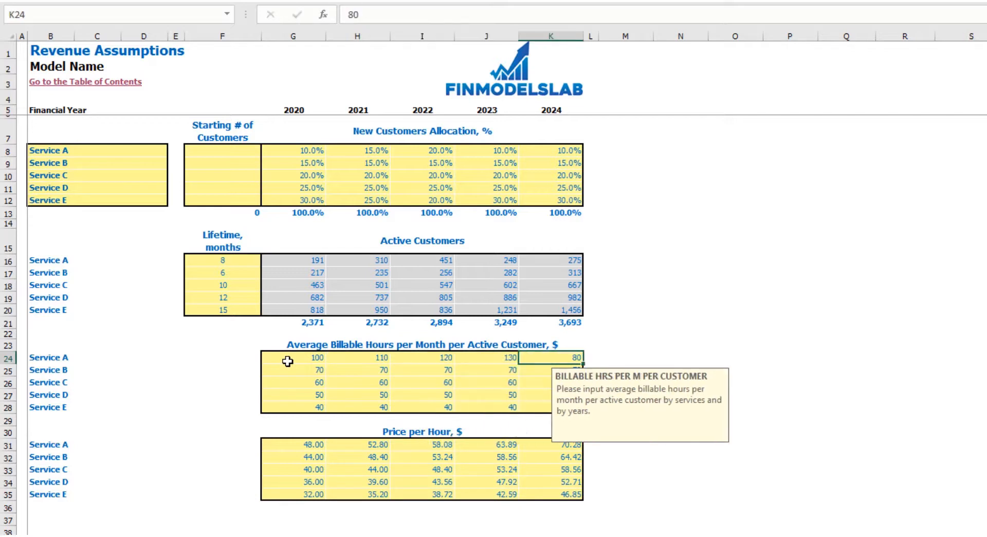
text(140)
key(Return)
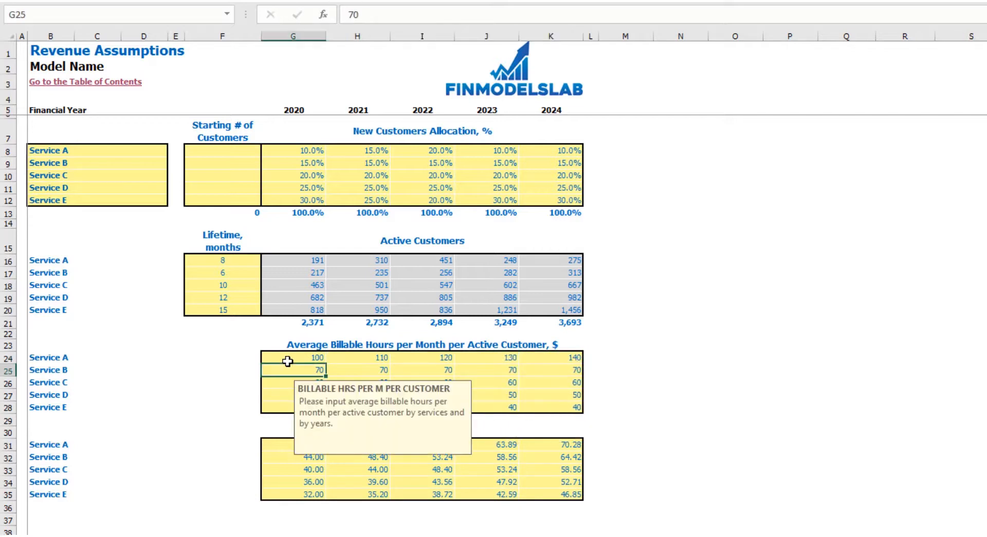
click(674, 310)
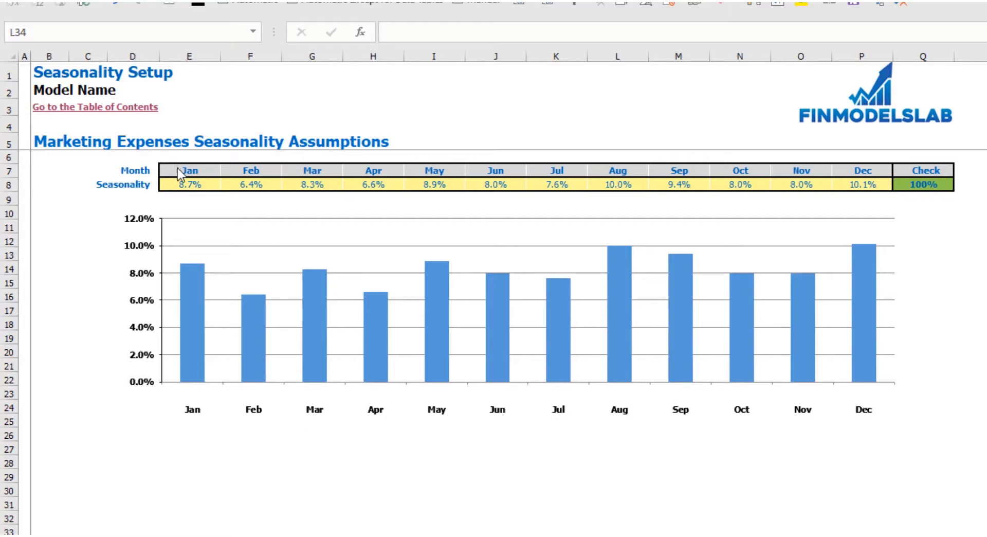
- Set the marketing seasonality for January through April to 15%, 10%, 5% and 10%
click(199, 185)
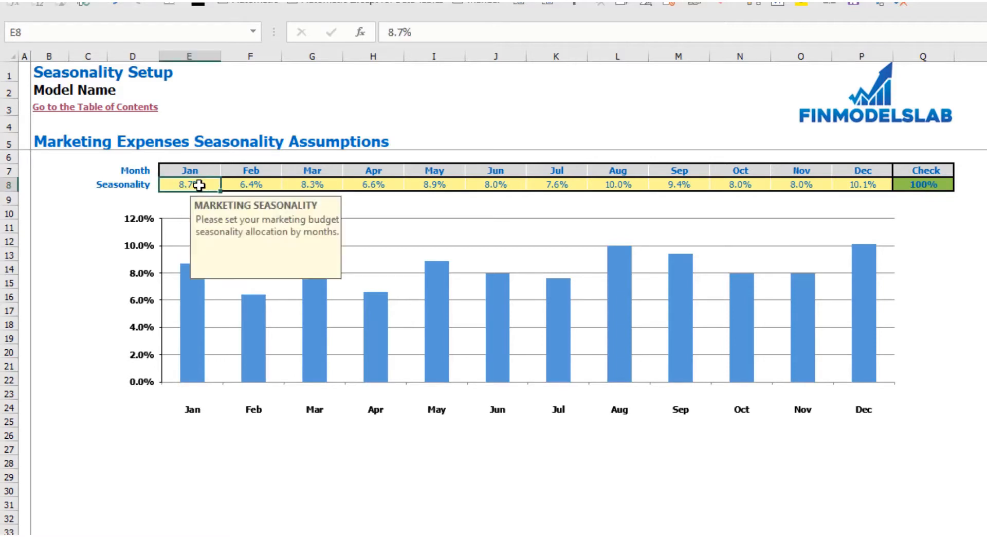
text(15%)
key(Tab)
text(10%)
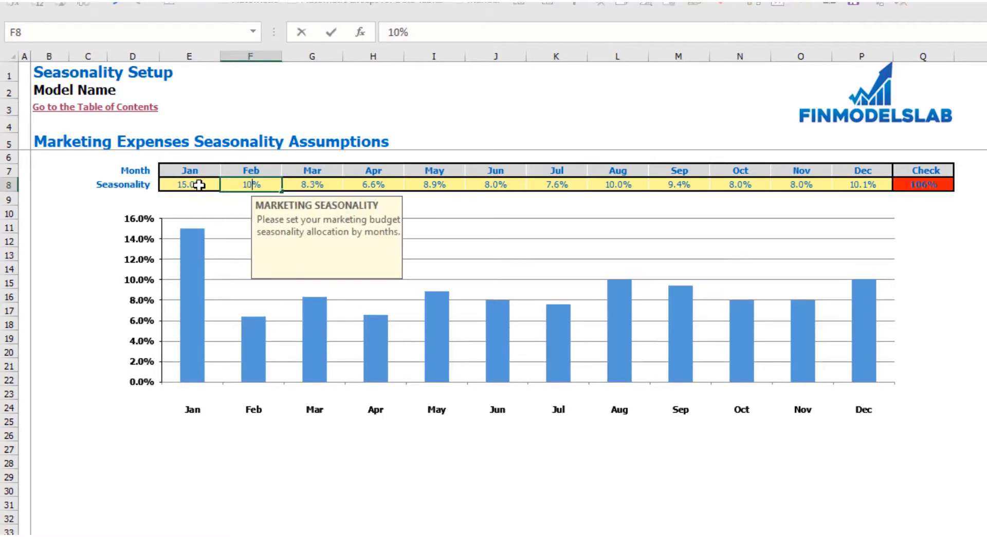
key(Tab)
text(5%)
key(Tab)
text(10%)
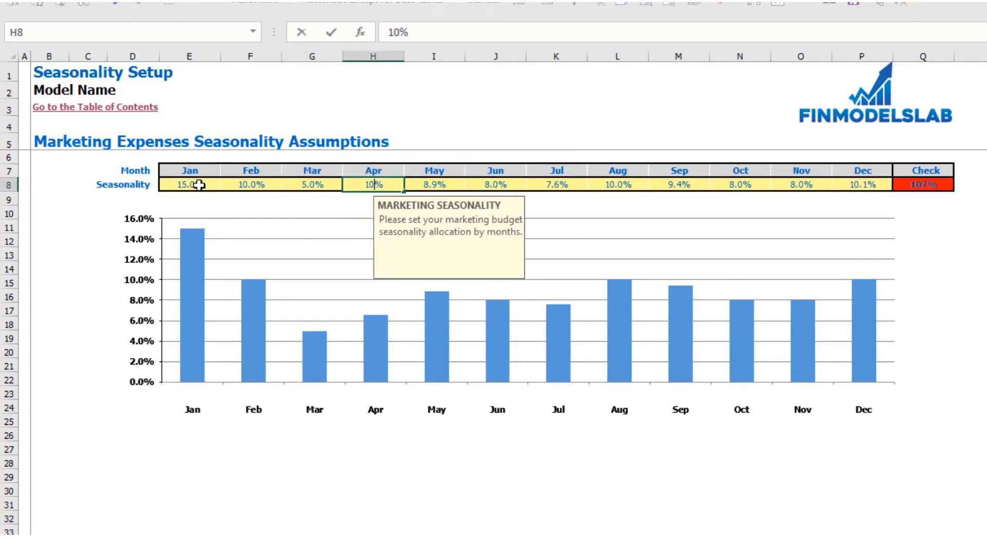
key(Tab)
- Set the marketing seasonality for May through August to 8%, 6%, 7% and 5%
text(8%)
key(Tab)
text(6%)
key(Tab)
text(7%)
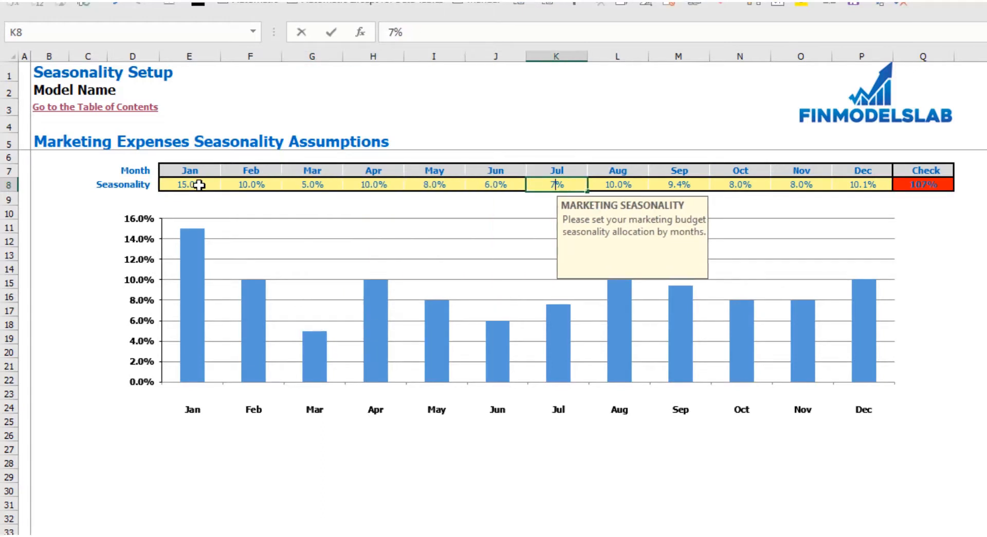
key(Tab)
text(5)
key(Tab)
- Set the marketing seasonality for September through December to 10%, 15%, 5% and 5%
text(10)
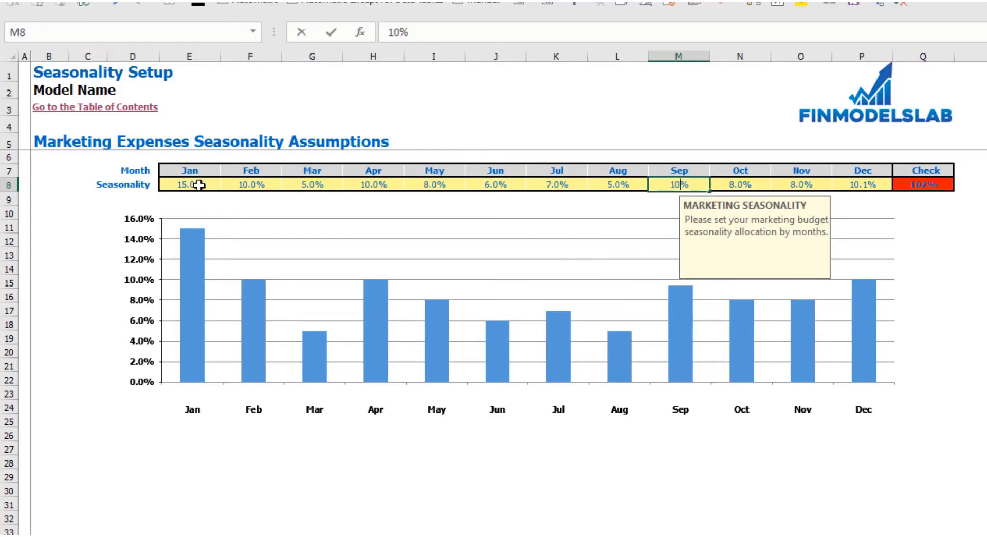
key(Tab)
text(15)
key(Tab)
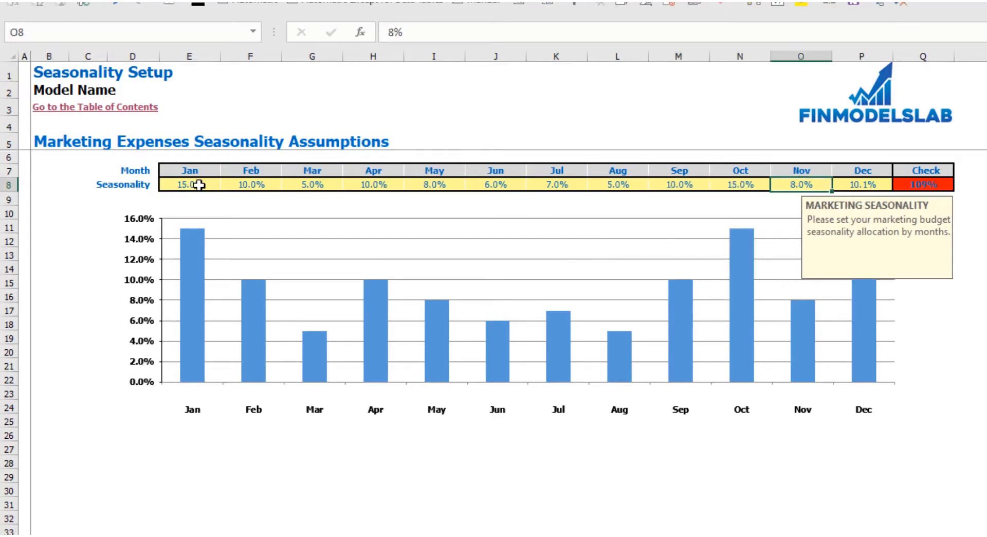
text(5)
key(Tab)
text(5)
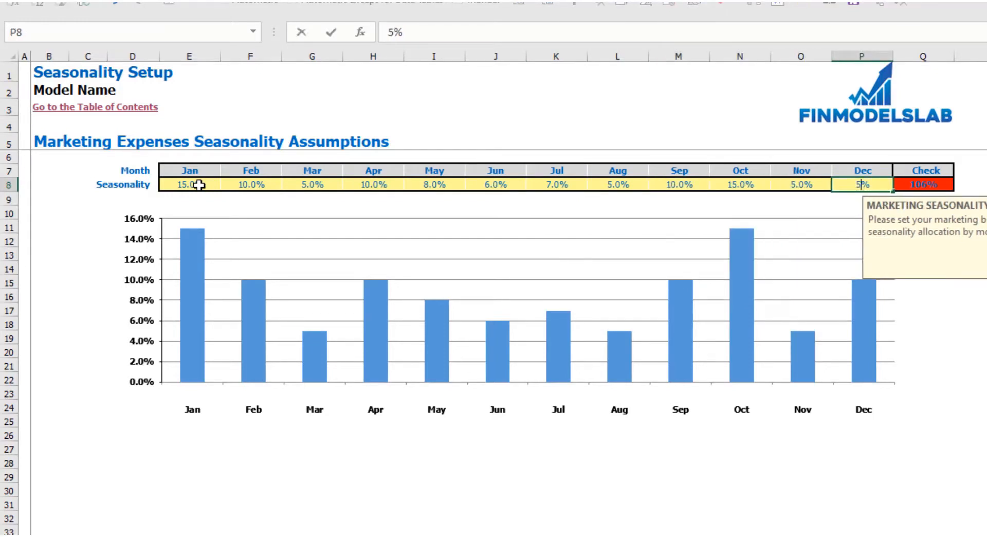
key(Return)
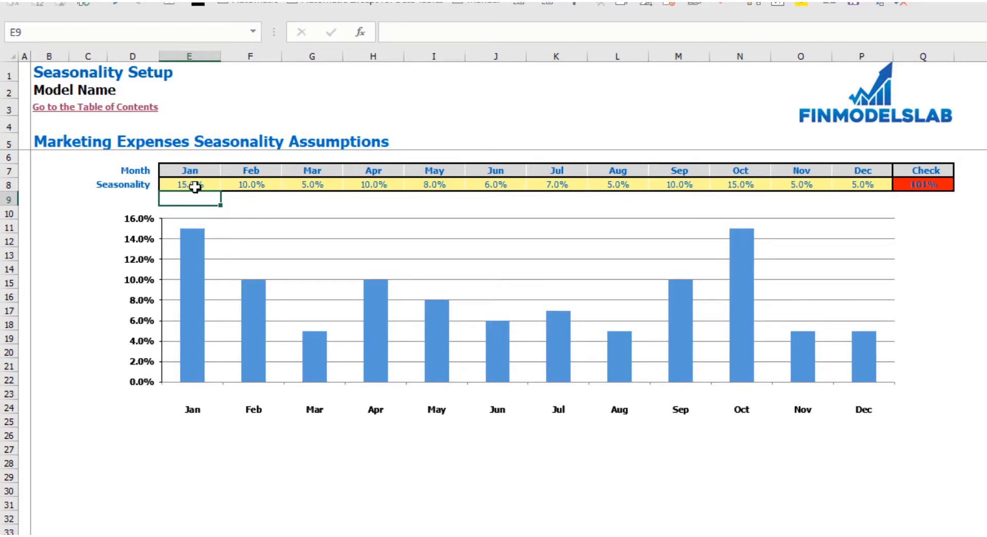
- Inspect the seasonality check total and set October's marketing seasonality to 14%
click(940, 185)
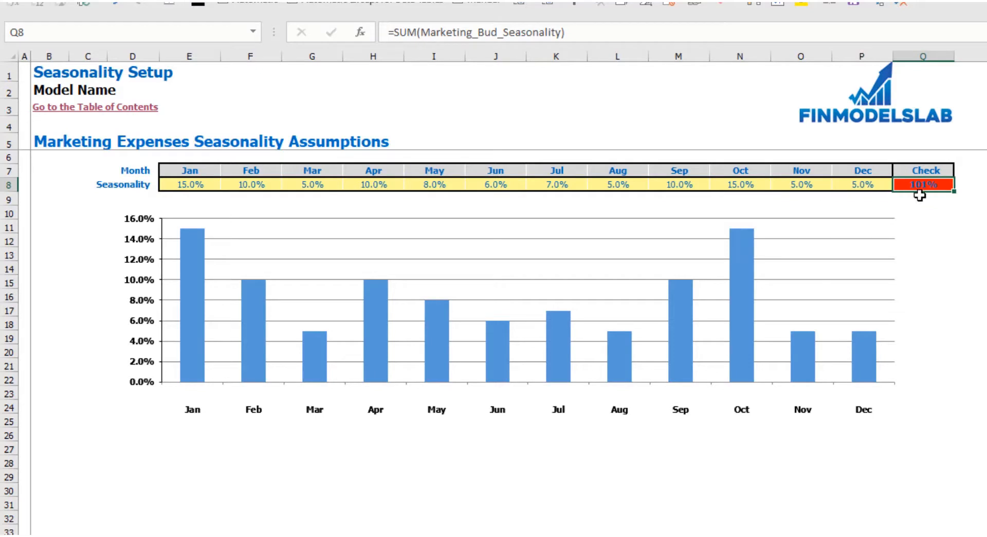
click(746, 185)
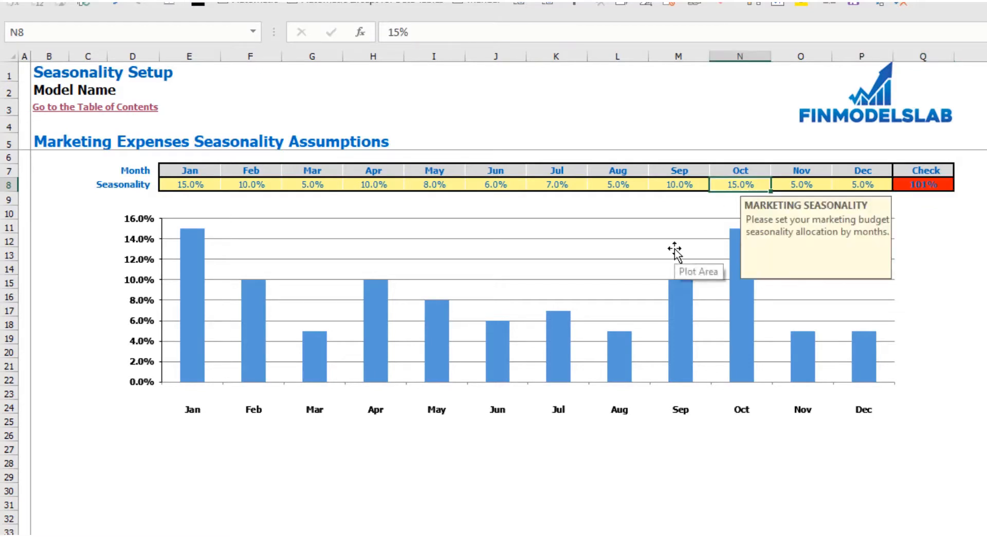
text(14)
key(Return)
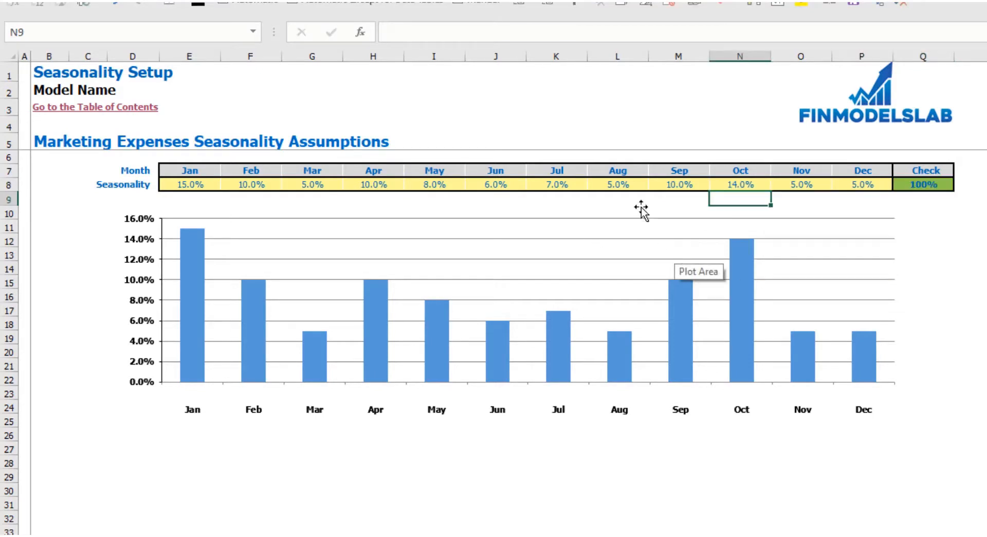
click(942, 185)
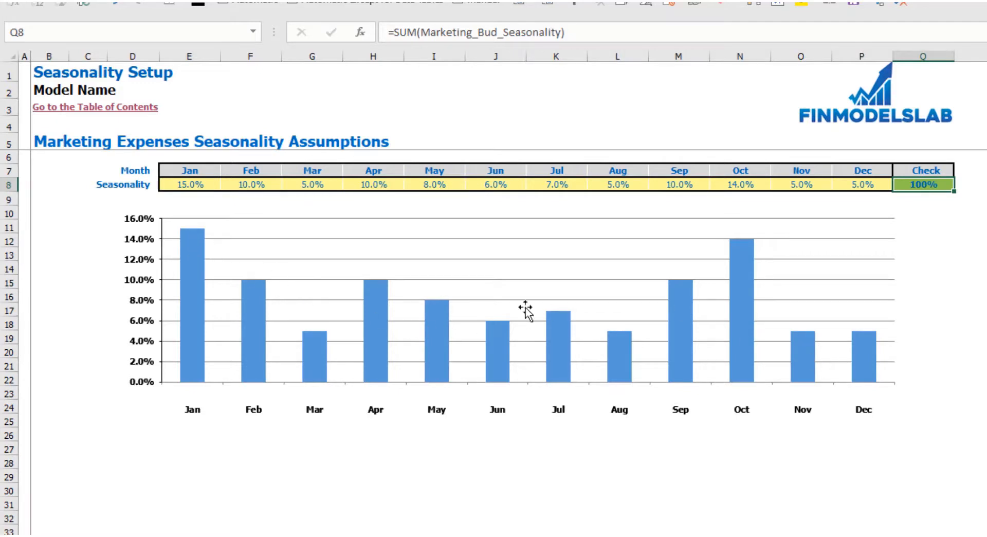
- Spread the marketing seasonality evenly by entering =1/12 for January and copying it to February through December
click(199, 184)
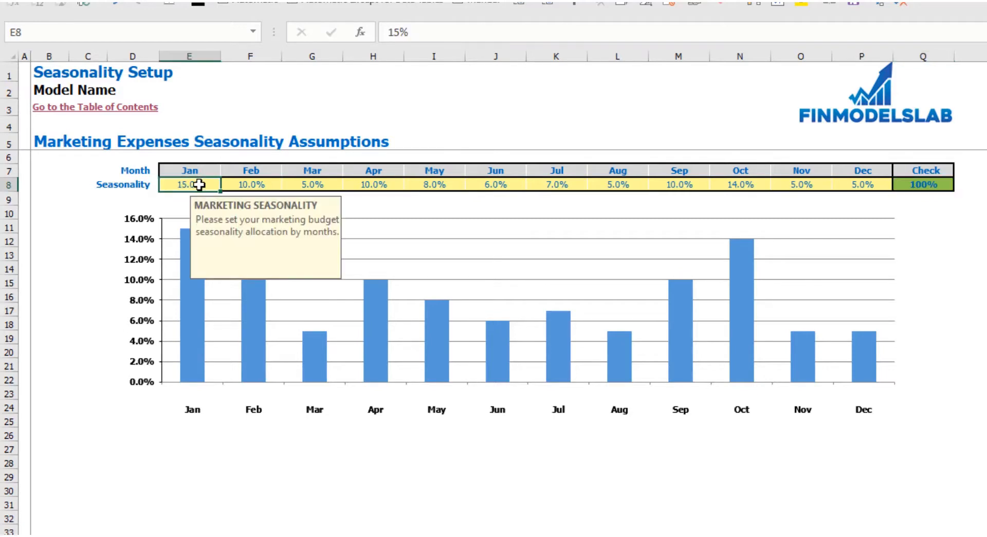
text(=1/12)
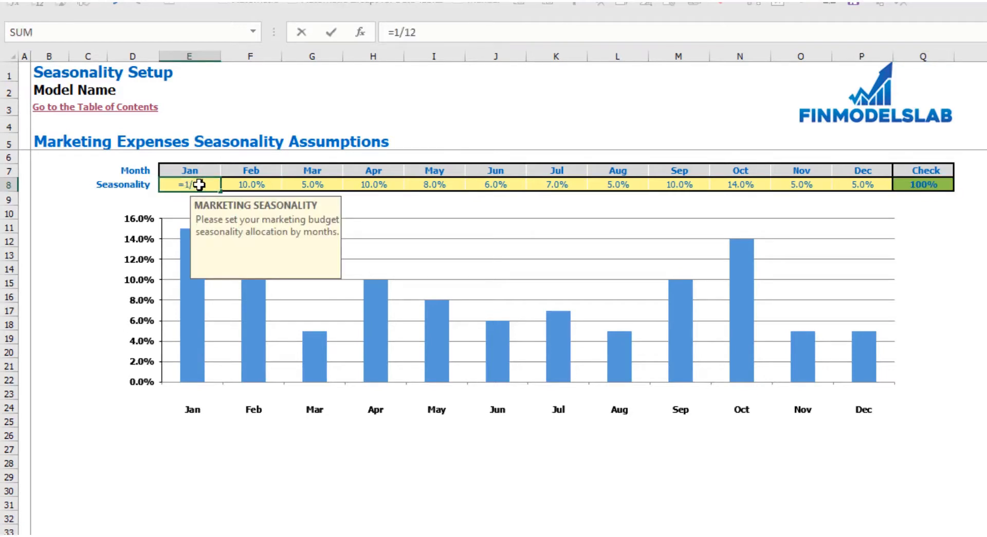
key(ctrl+Return)
key(ctrl+c)
key(Right)
key(ctrl+shift+Right)
key(ctrl+v)
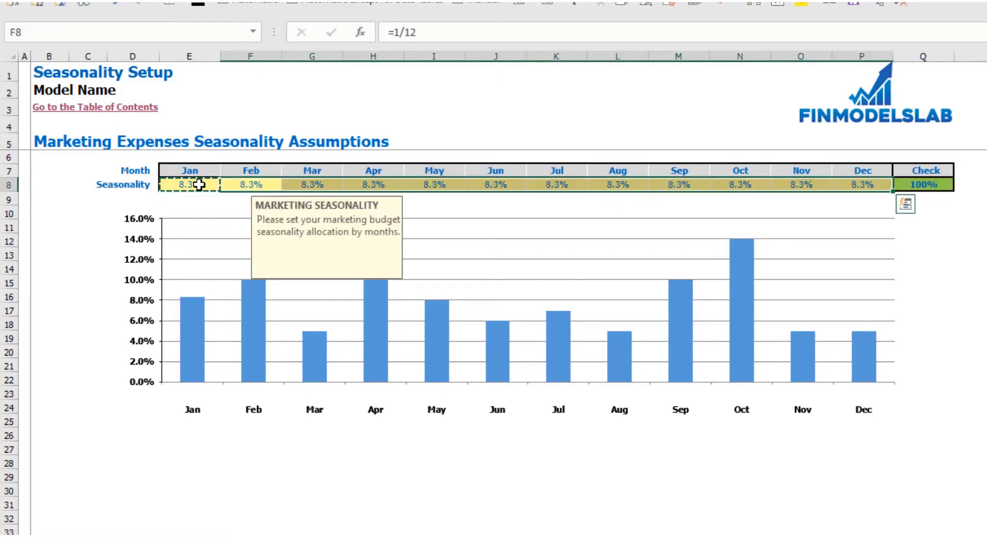
click(961, 254)
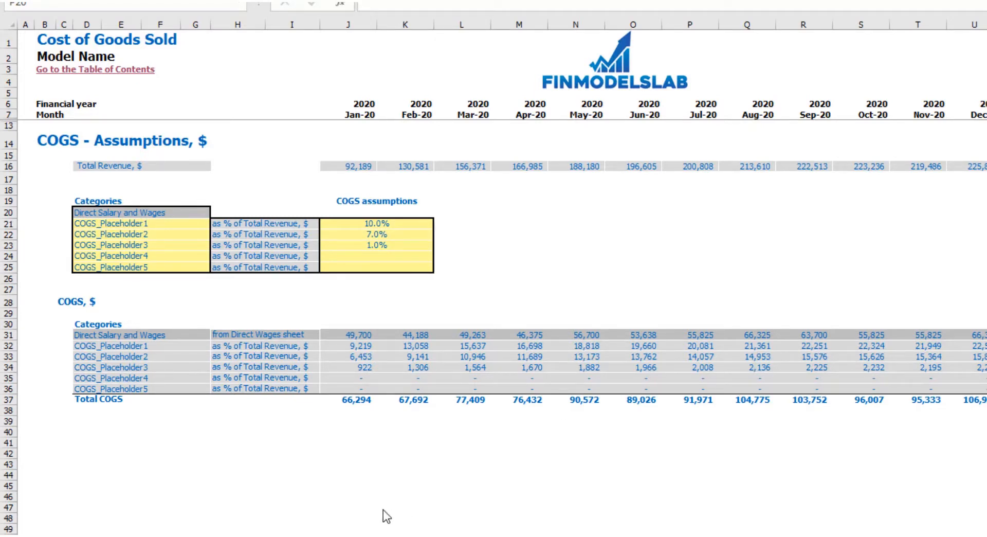
- Rename the COGS category COGS_Placeholder1 as Hosting in the Cost of Goods Sold assumptions
click(171, 223)
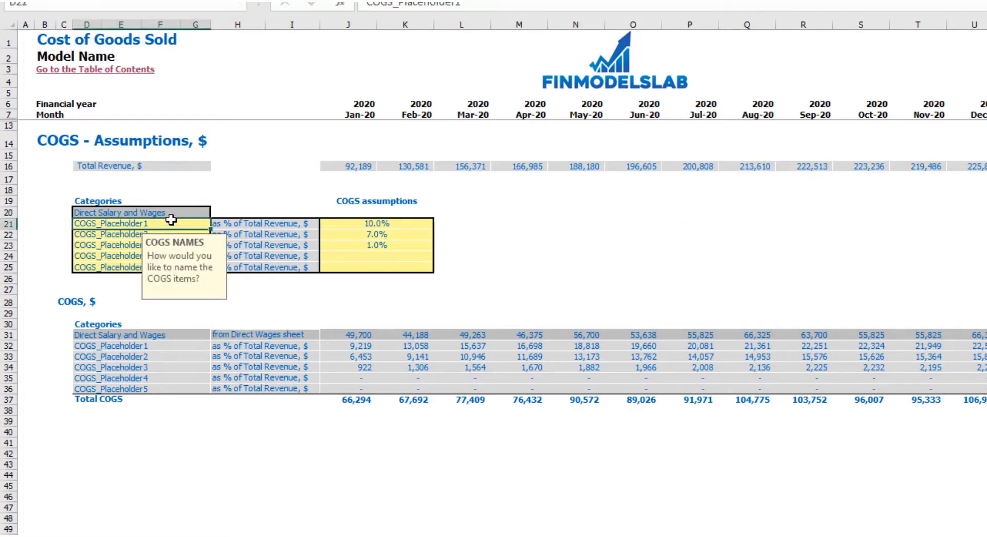
key(shift+Down)
key(shift+Down)
key(shift+Down)
key(shift+Down)
click(143, 223)
text(Hosting)
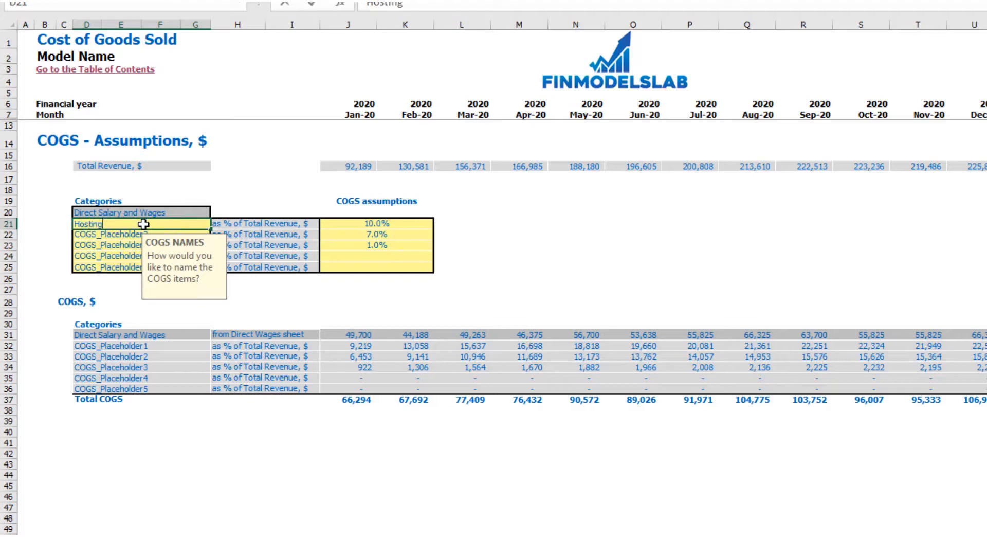
key(Return)
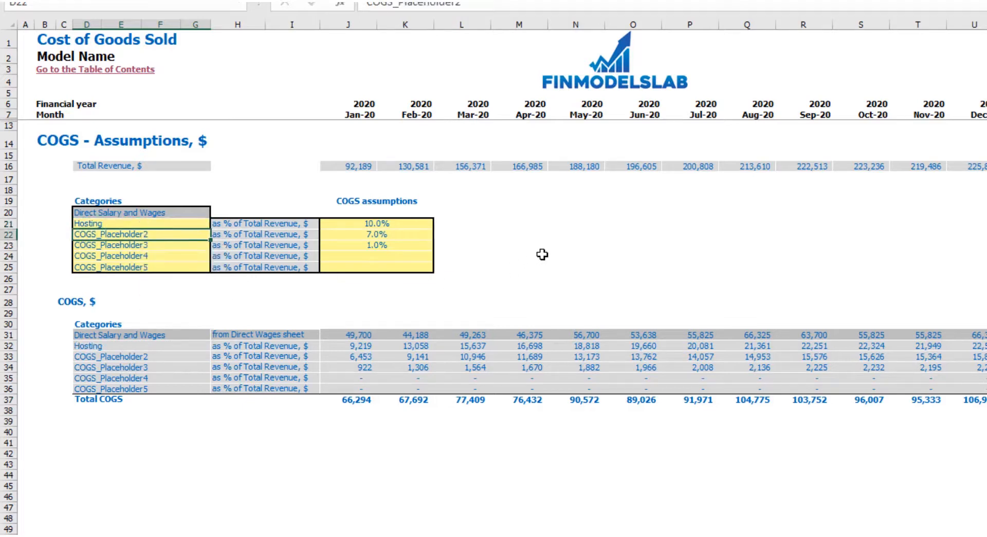
- Set the COGS assumption for Hosting to 15% of total revenue
click(494, 255)
click(400, 226)
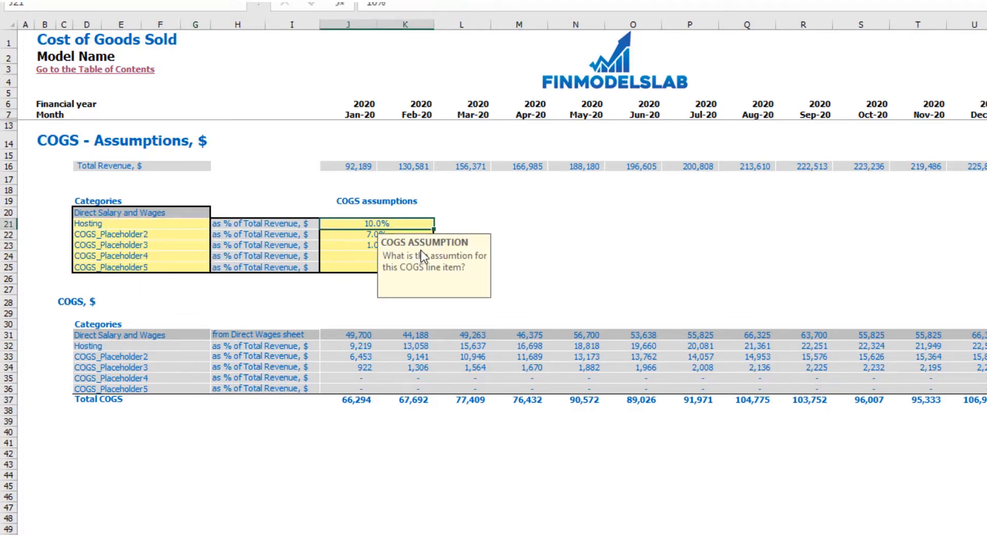
text(15)
key(Return)
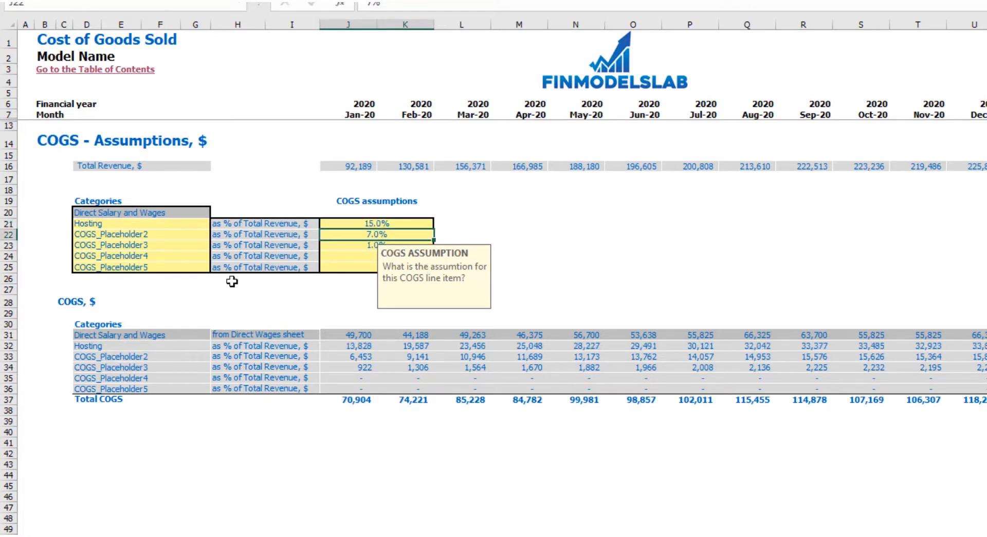
- Look over the total revenue row of the COGS assumptions, then open the Income Statement and expand the Total COGS rows
click(8, 166)
click(365, 194)
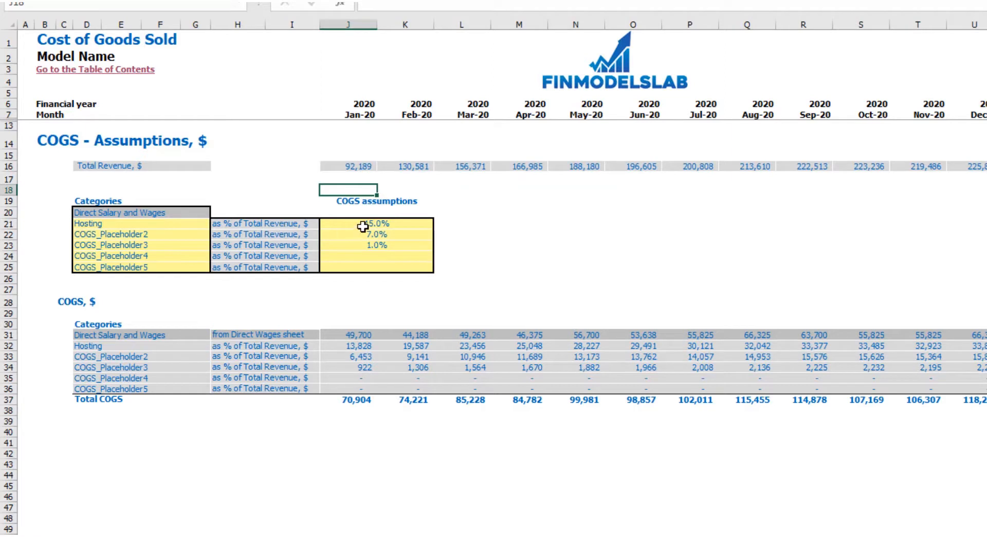
click(486, 192)
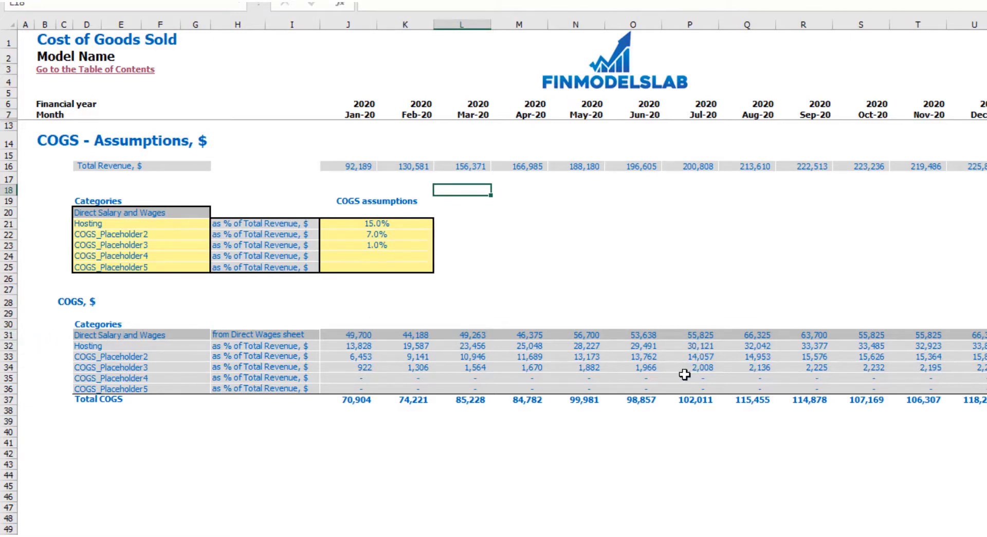
key(ctrl+Page_Down)
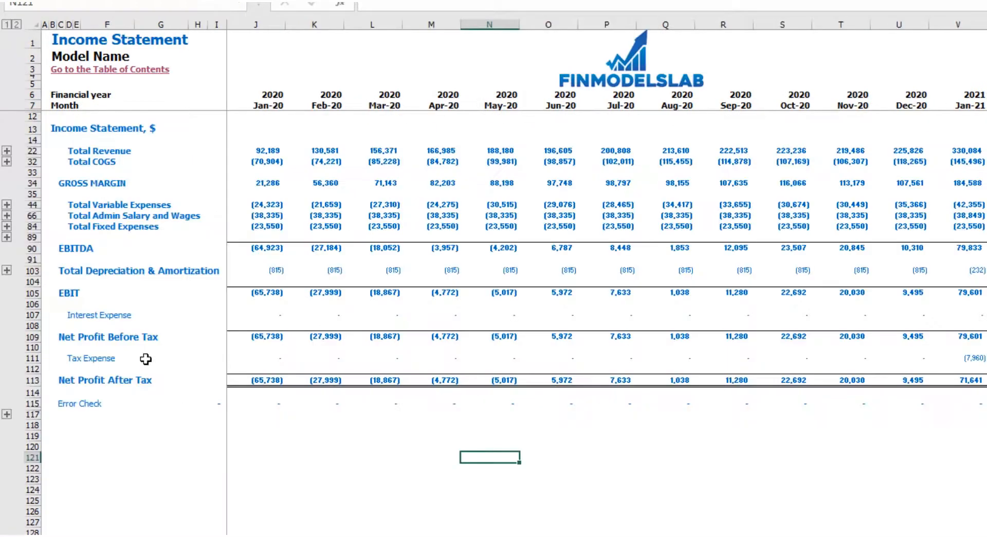
click(7, 162)
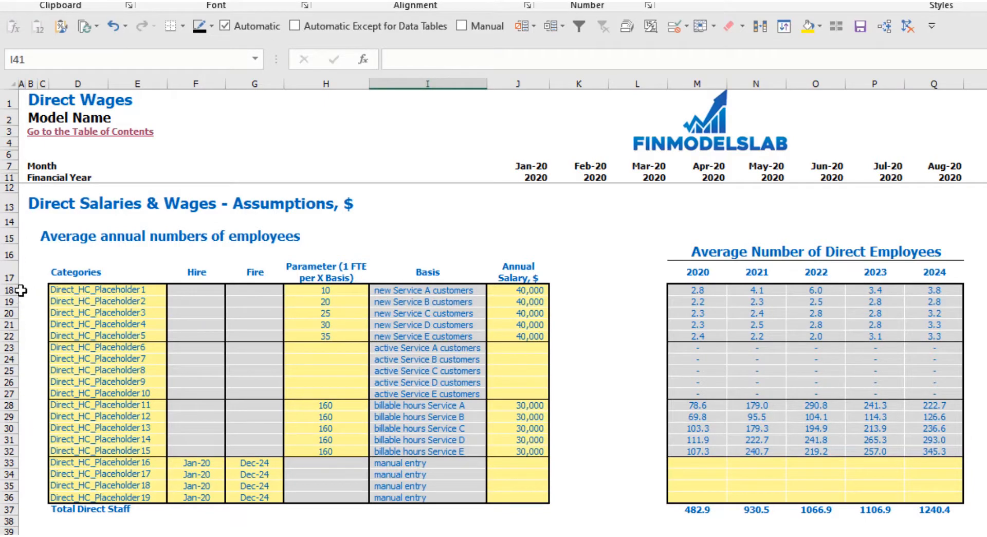
- Rename the first two direct staff categories on the Direct Wages sheet as AE and SDR
drag(9, 290, 9, 336)
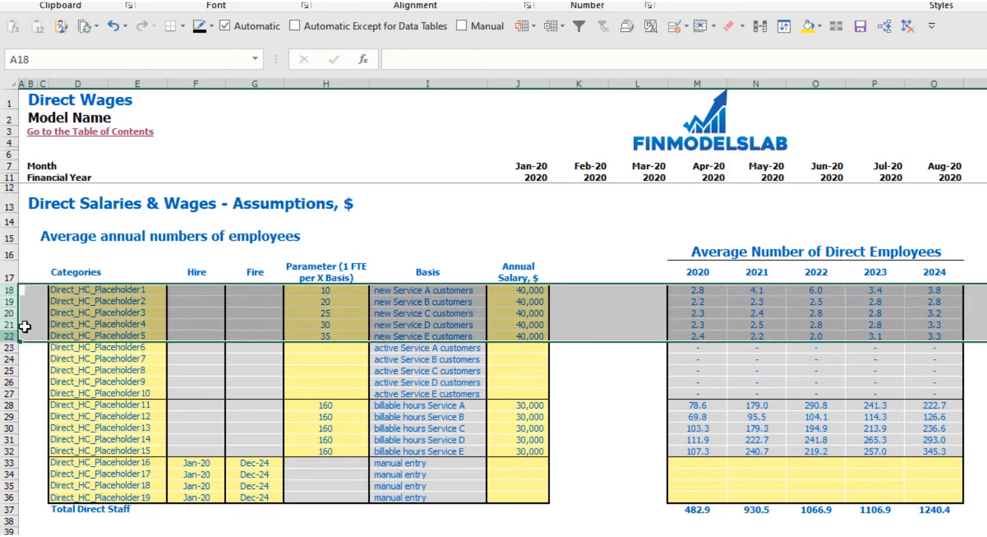
click(28, 317)
click(97, 292)
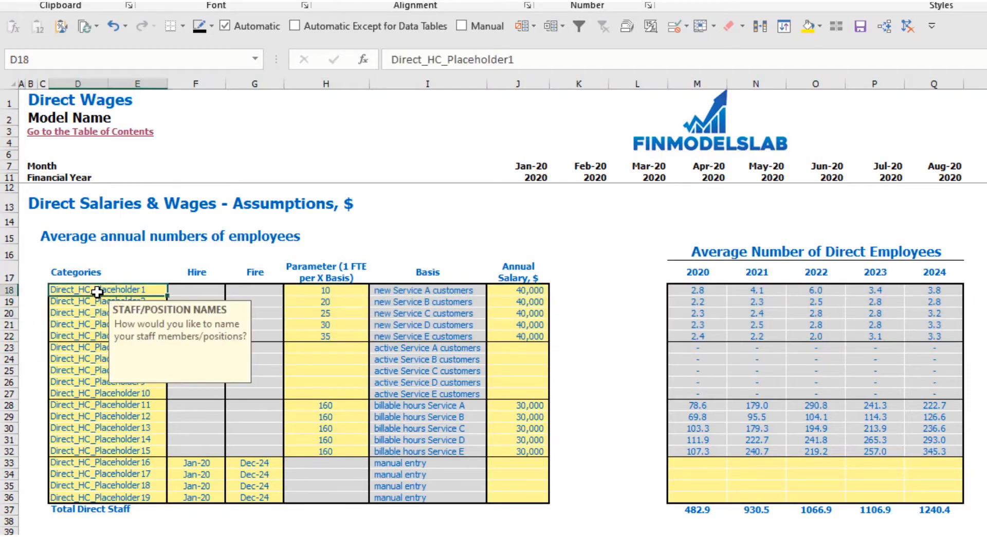
text(AE)
key(Return)
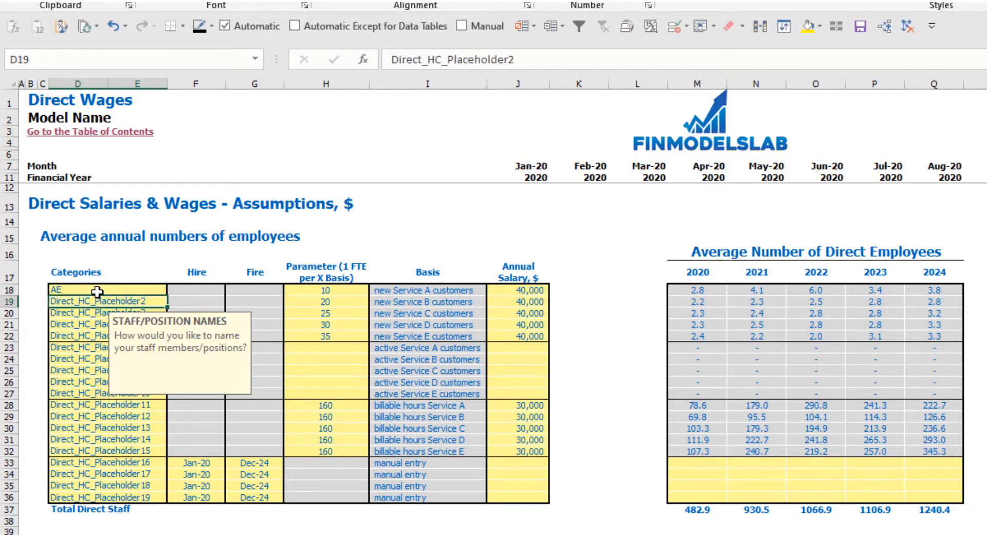
text(SDR)
key(Return)
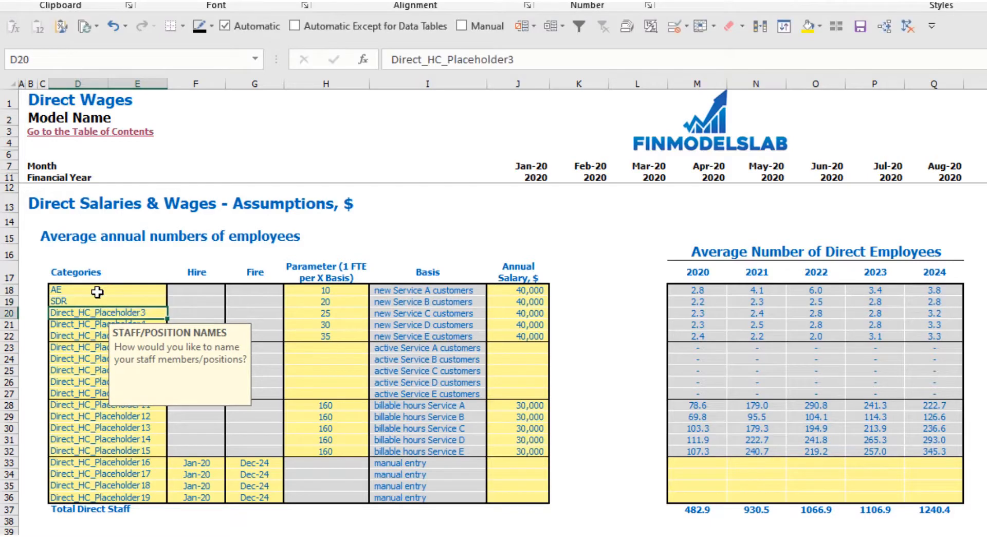
- Set the AE staffing parameter to one FTE per 15 new Service A customers
click(391, 223)
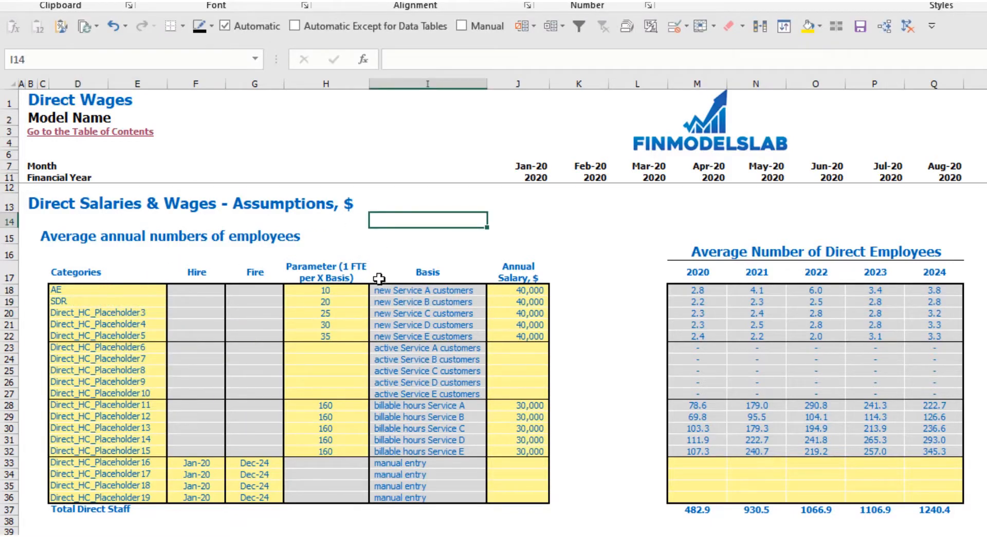
click(402, 277)
click(330, 278)
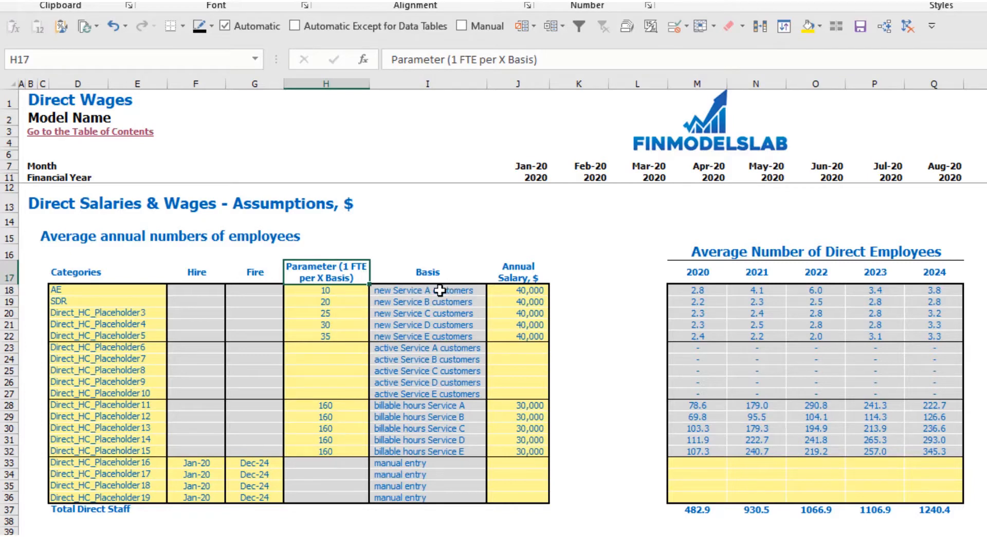
click(355, 299)
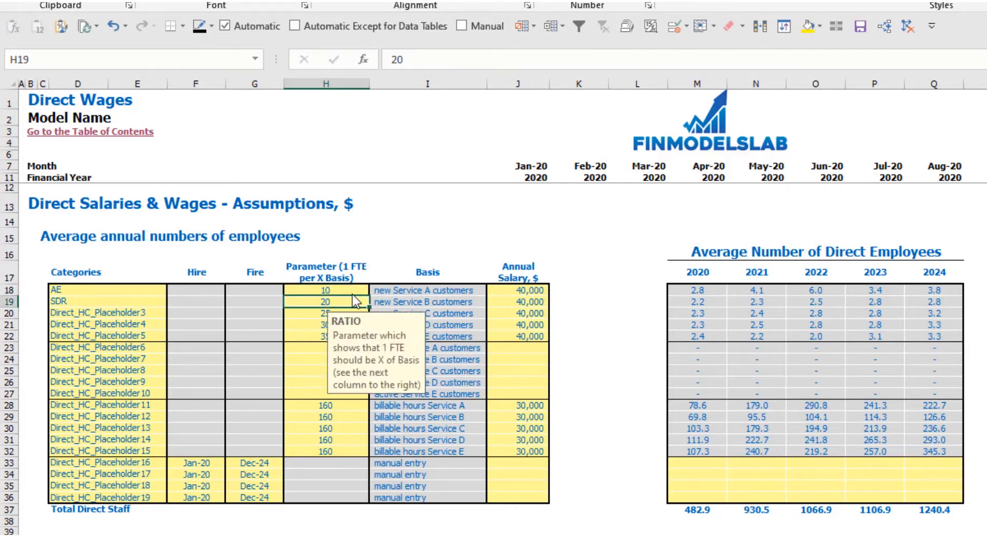
click(345, 288)
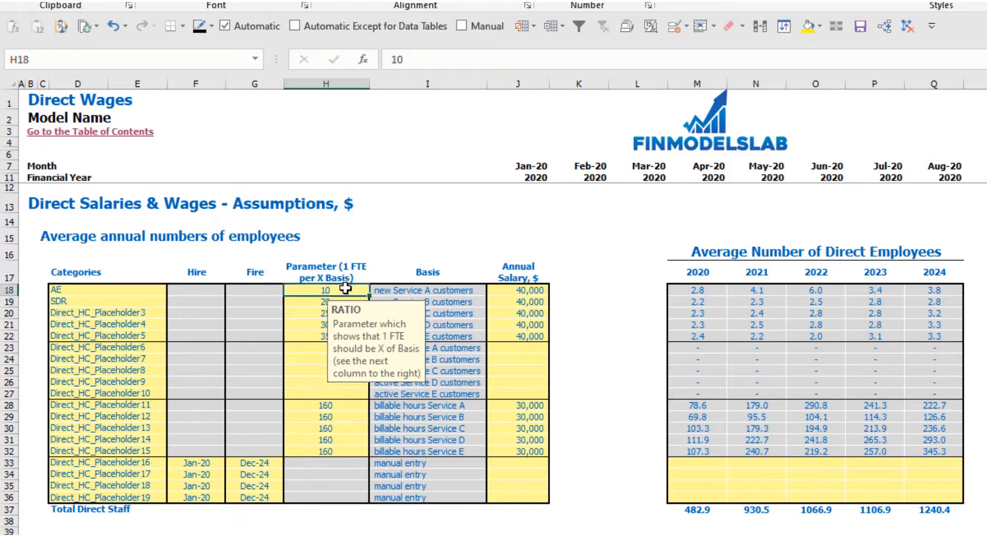
text(15)
key(Return)
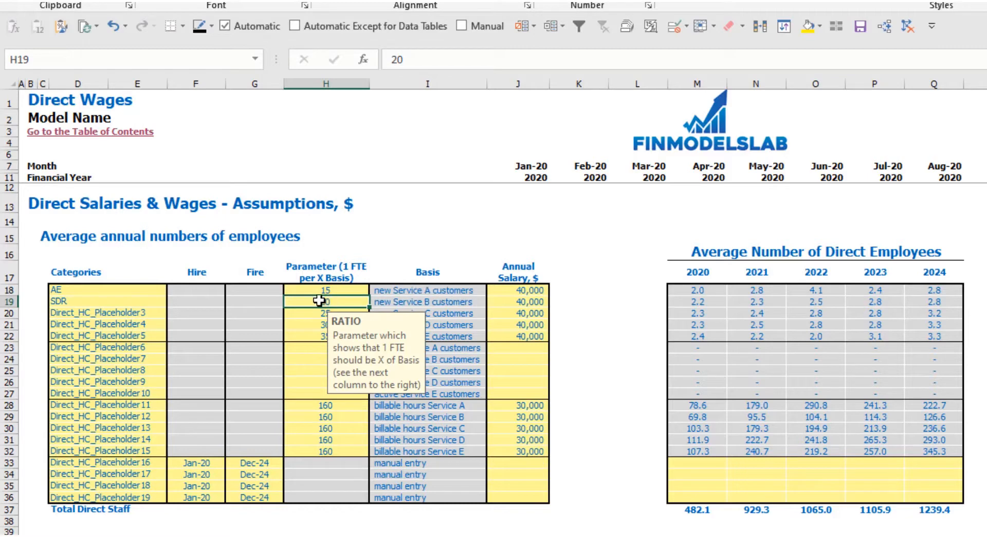
click(336, 291)
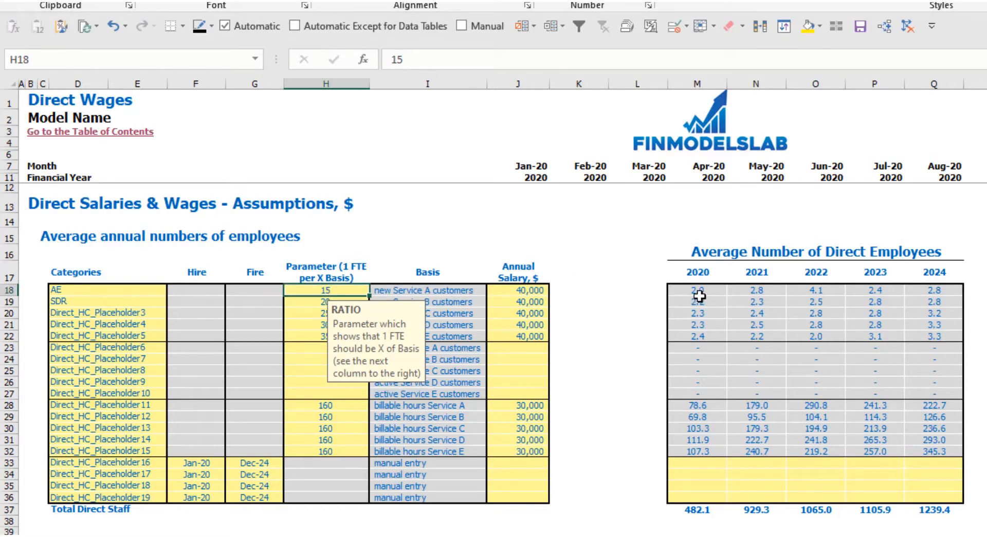
- Check the AE average headcount across 2020 to 2024, and set the AE annual salary to 25,000
click(766, 216)
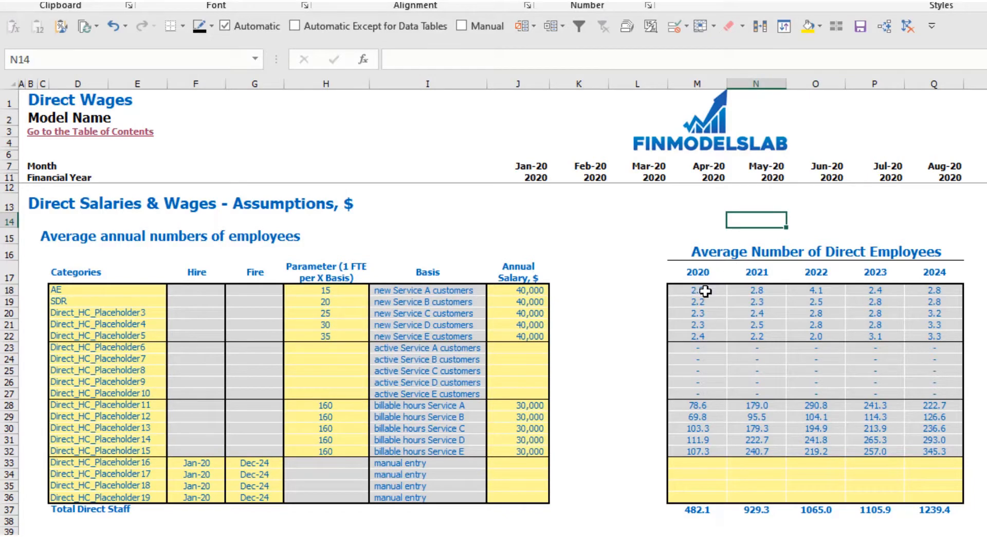
drag(705, 291, 943, 290)
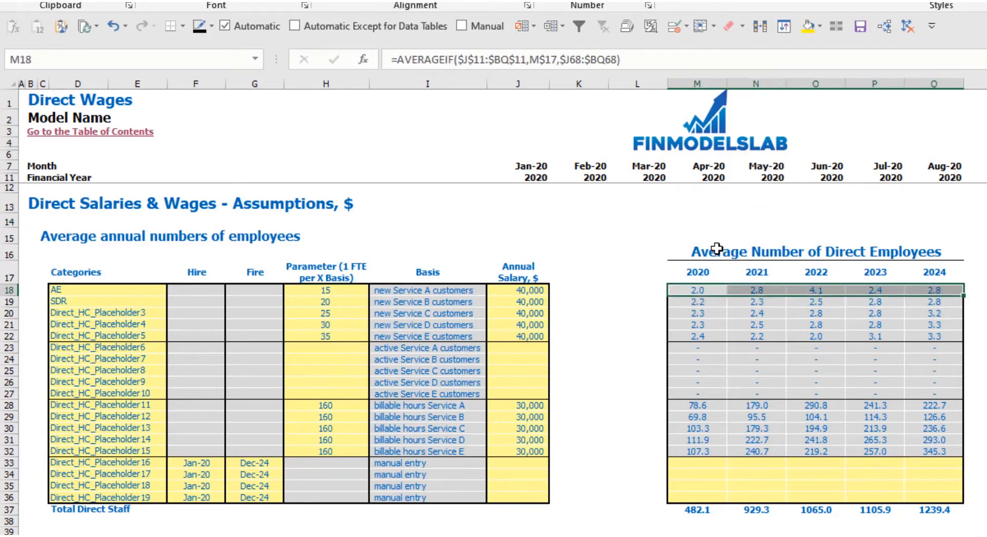
click(574, 237)
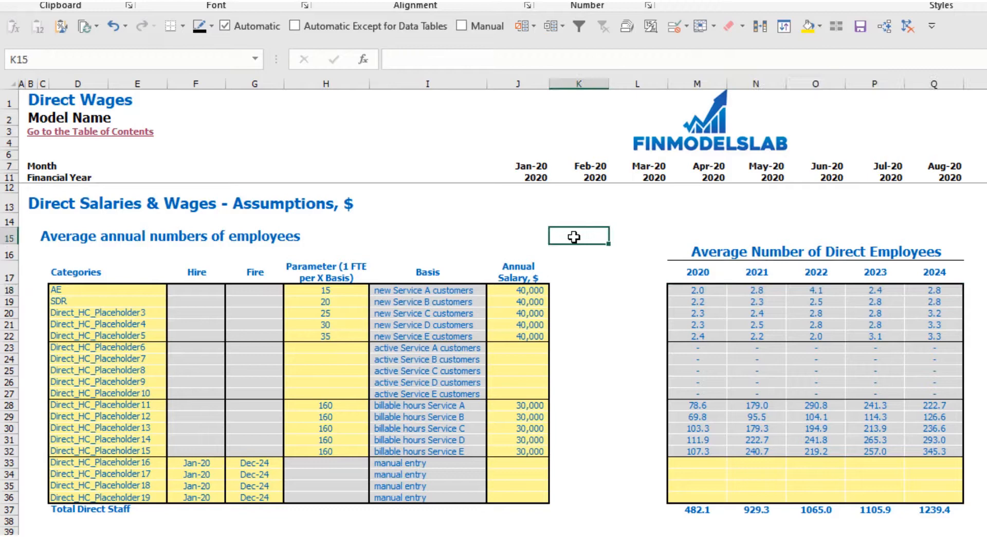
click(535, 289)
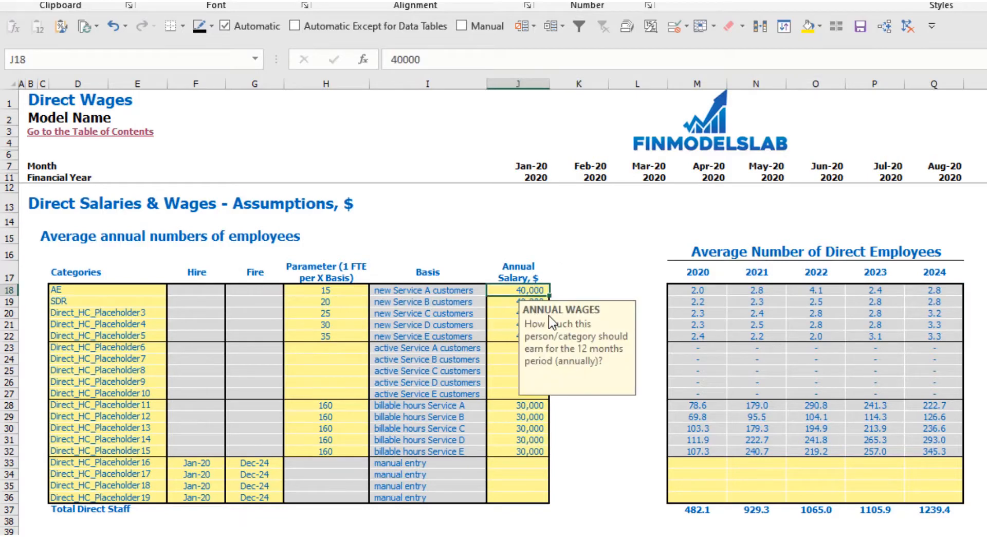
text(25,00)
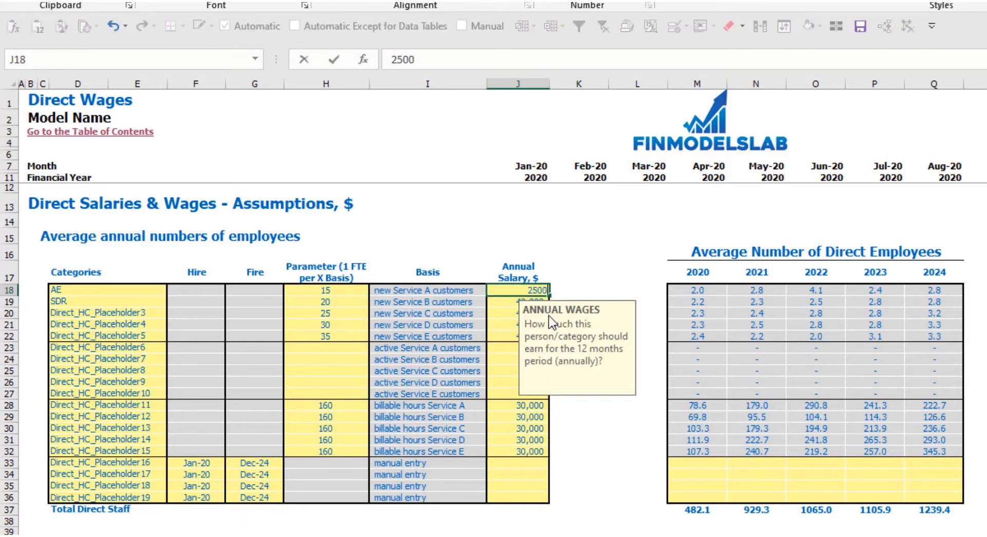
text(0)
key(Return)
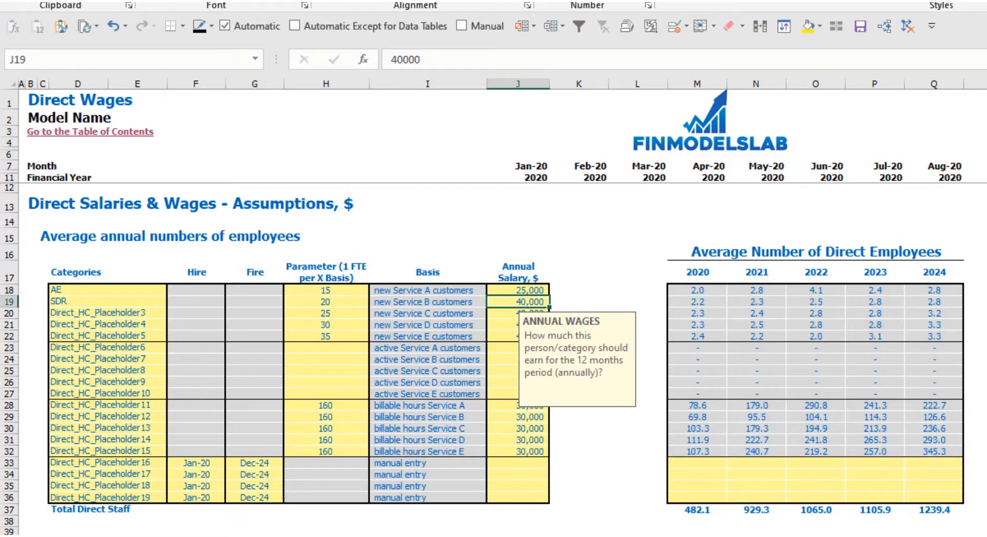
- Set the AE annual salary raises to 5%, 4%, 3% and 2% for 2021 through 2024
click(986, 290)
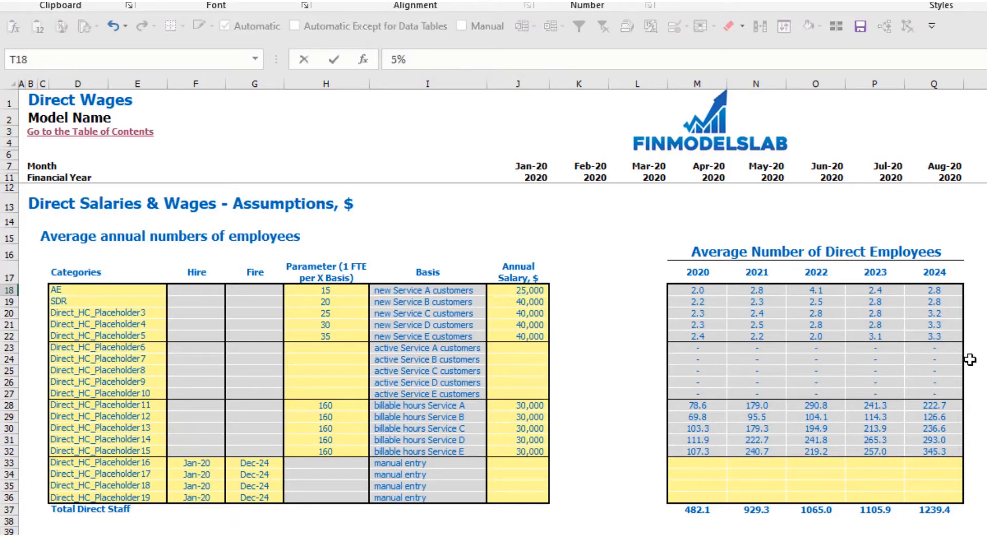
key(Right)
key(Right)
key(Right)
key(Right)
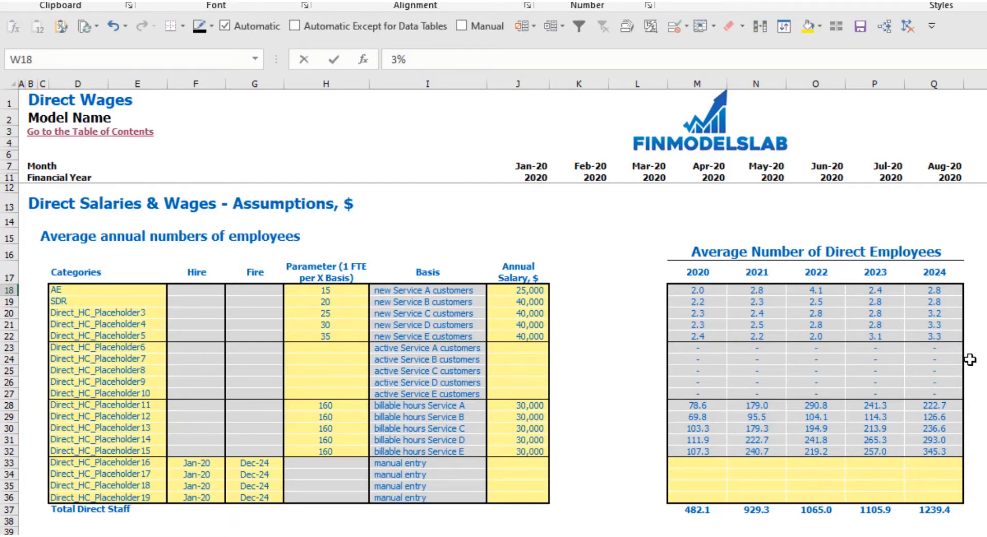
key(Right)
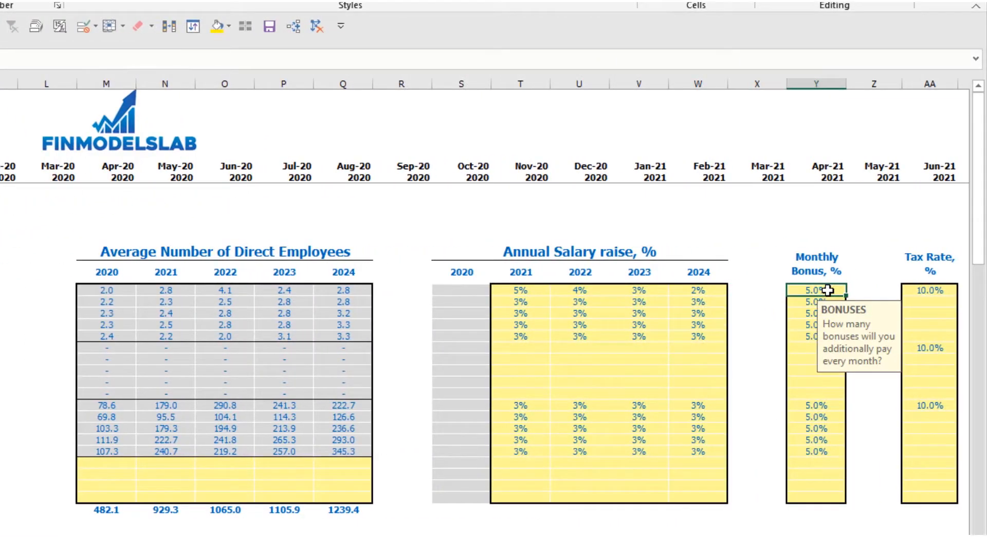
- Set the AE monthly bonus to 10% and its tax rate to 12%
text(10)
key(ctrl+Return)
click(922, 287)
text(12)
key(Return)
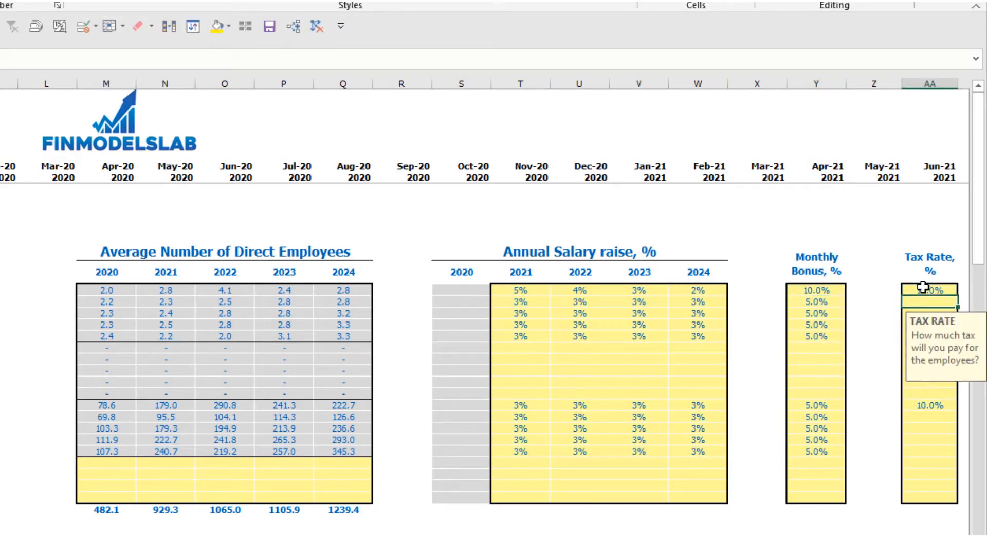
- Clear the monthly bonus and tax rate values in the AE row
click(819, 291)
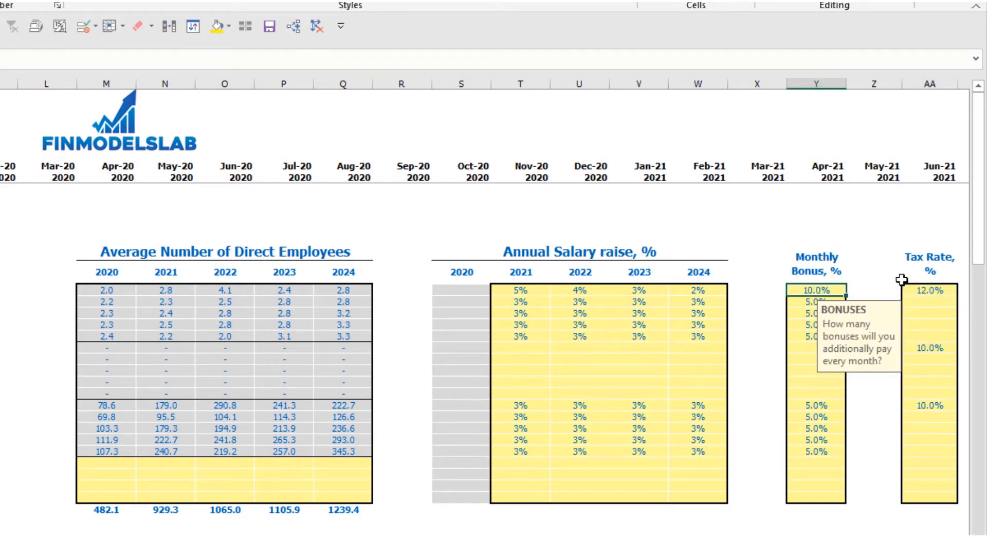
key(Delete)
click(919, 289)
key(Delete)
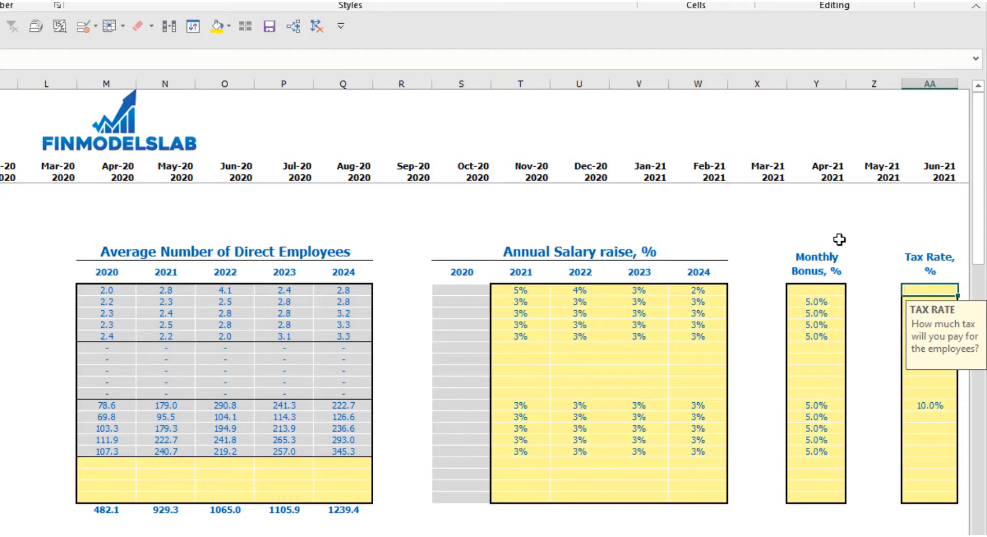
- Examine the calculated annual salary, staff number, monthly base salary, monthly bonus and base tax tables on the Direct Wages sheet
drag(106, 535, 343, 535)
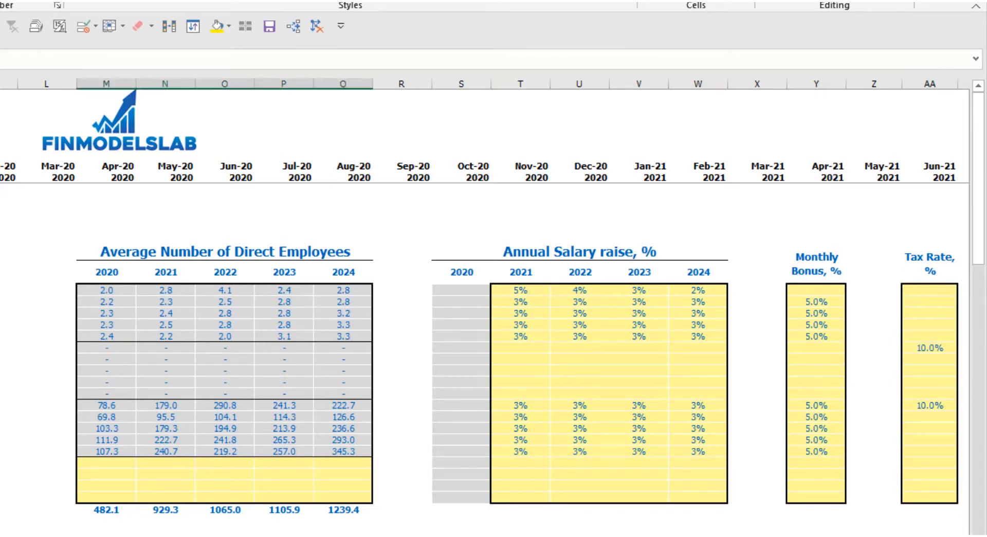
click(520, 535)
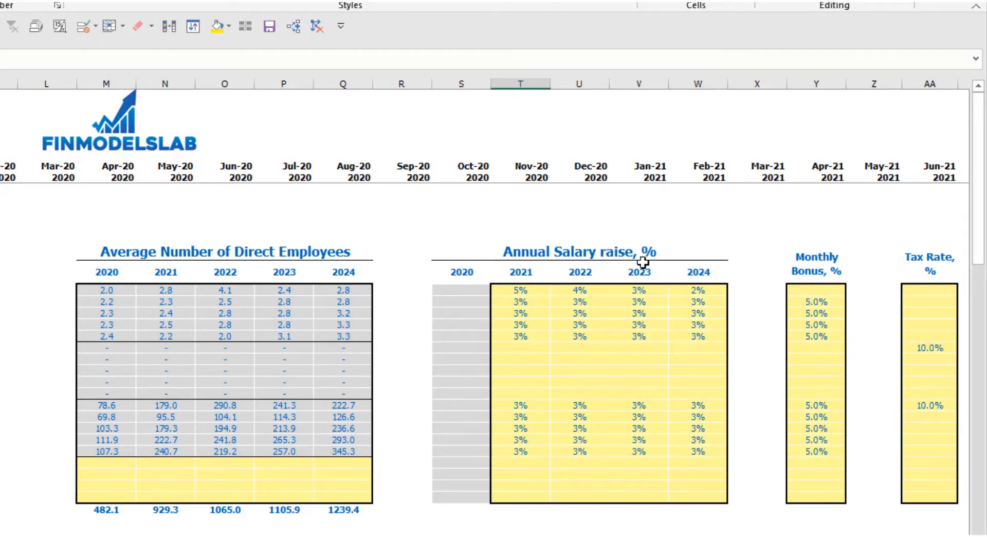
scroll(632, 291, down, 4)
scroll(485, 360, down, 10)
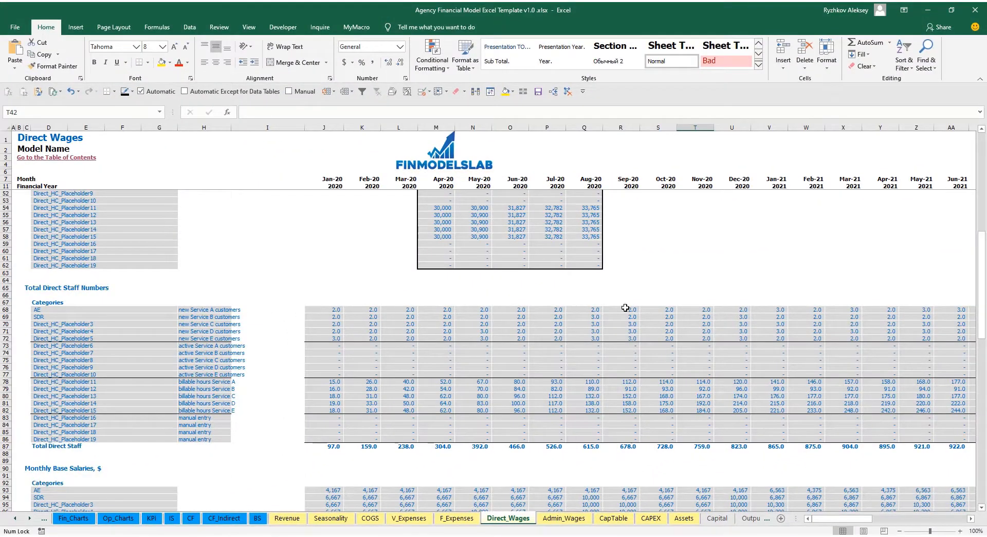
scroll(360, 353, down, 7)
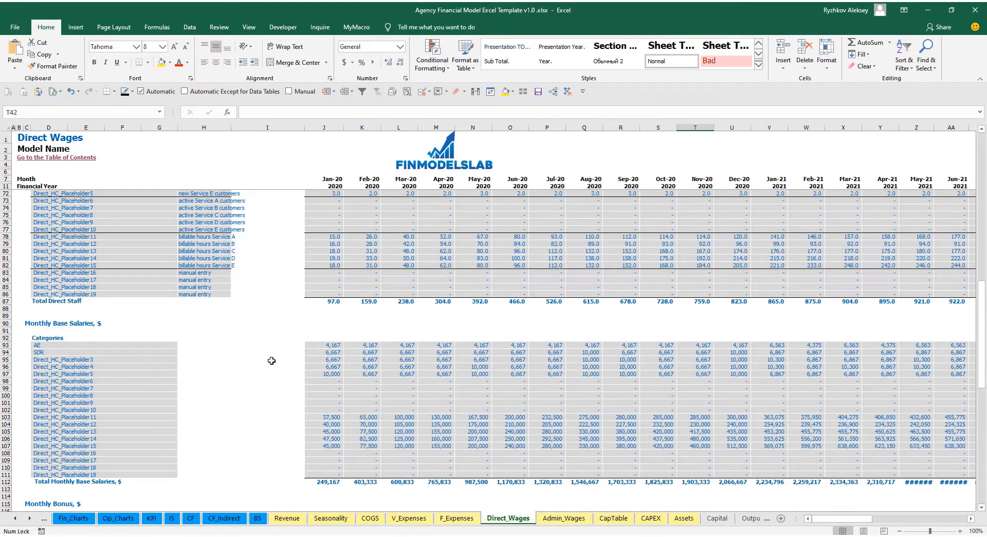
scroll(478, 372, down, 10)
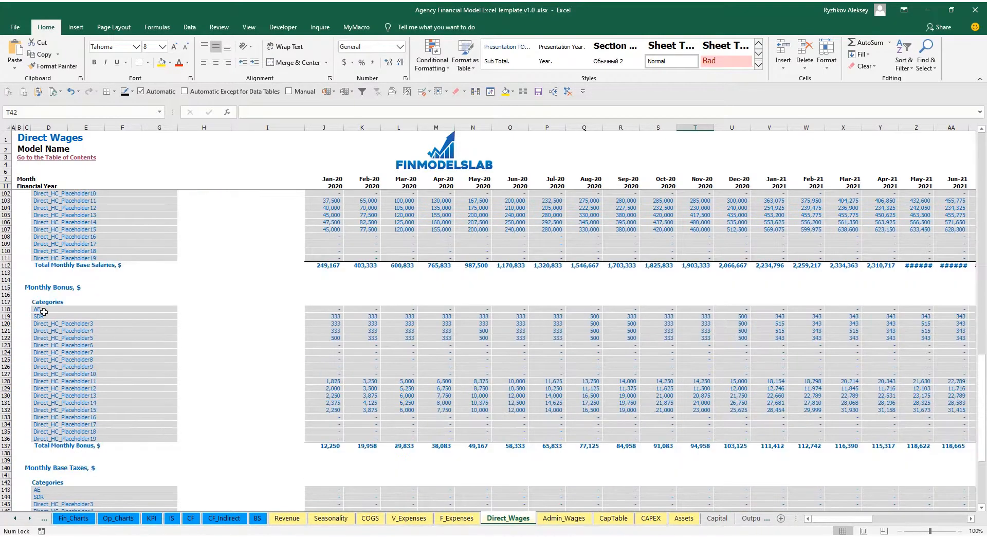
scroll(397, 336, down, 7)
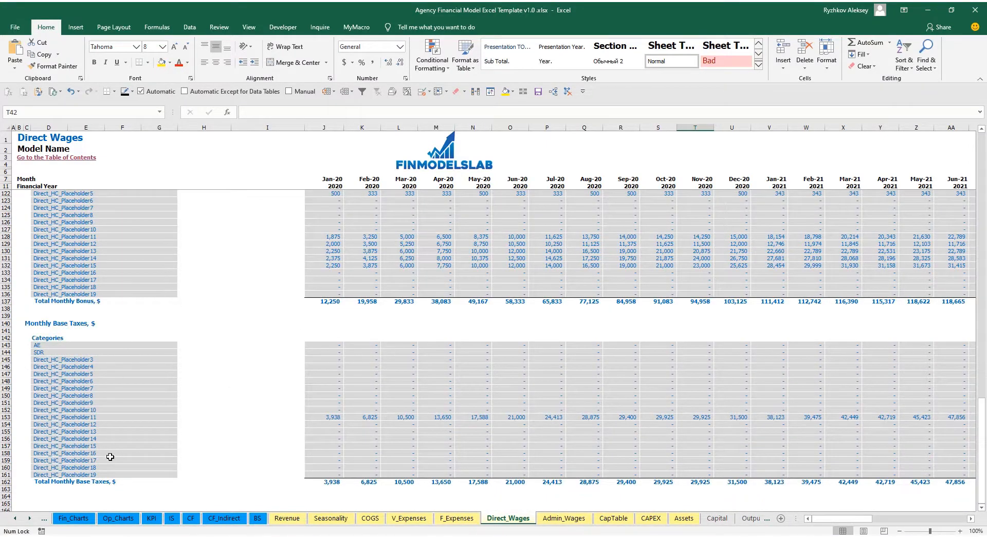
scroll(460, 352, up, 20)
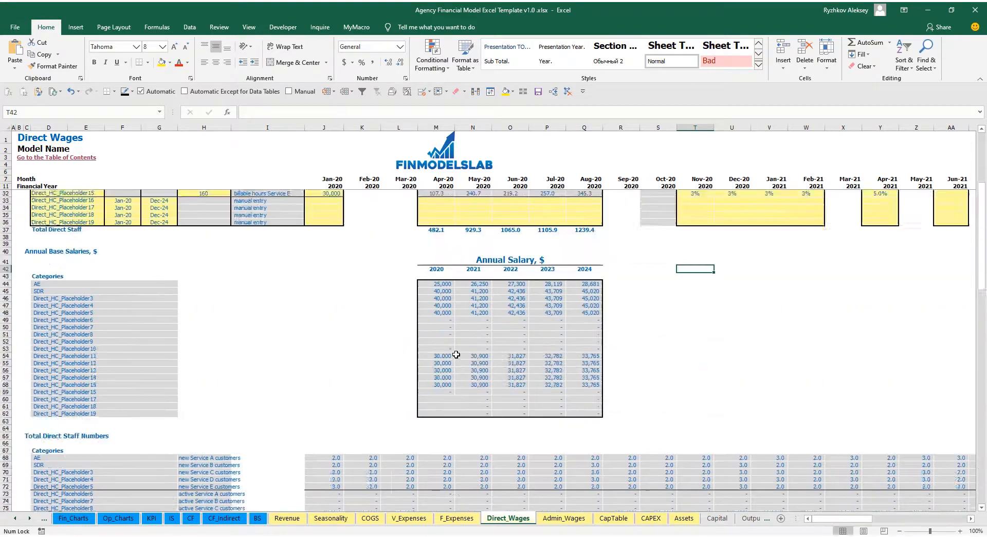
- Rename the first direct staff category based on active customers as Cust Success
drag(5, 292, 4, 321)
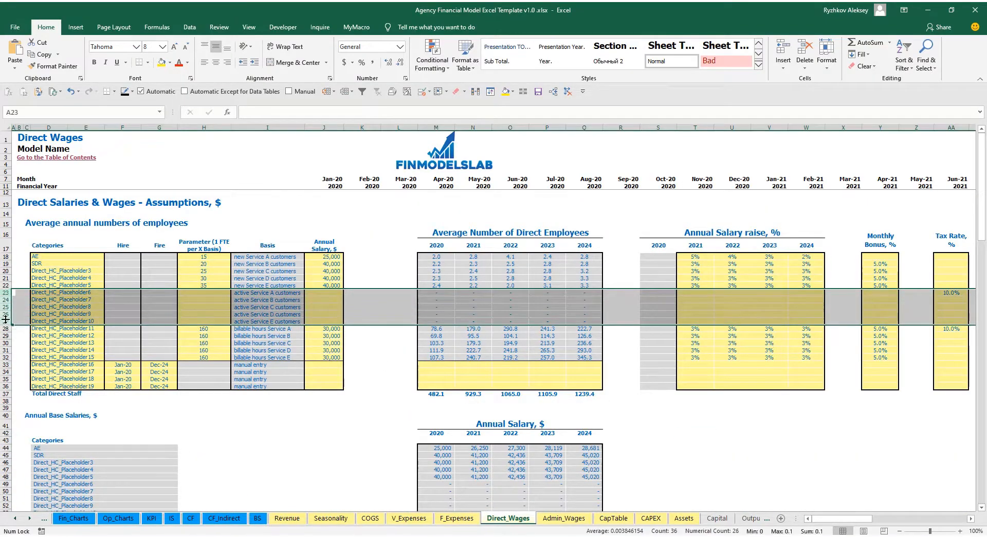
click(268, 296)
click(83, 293)
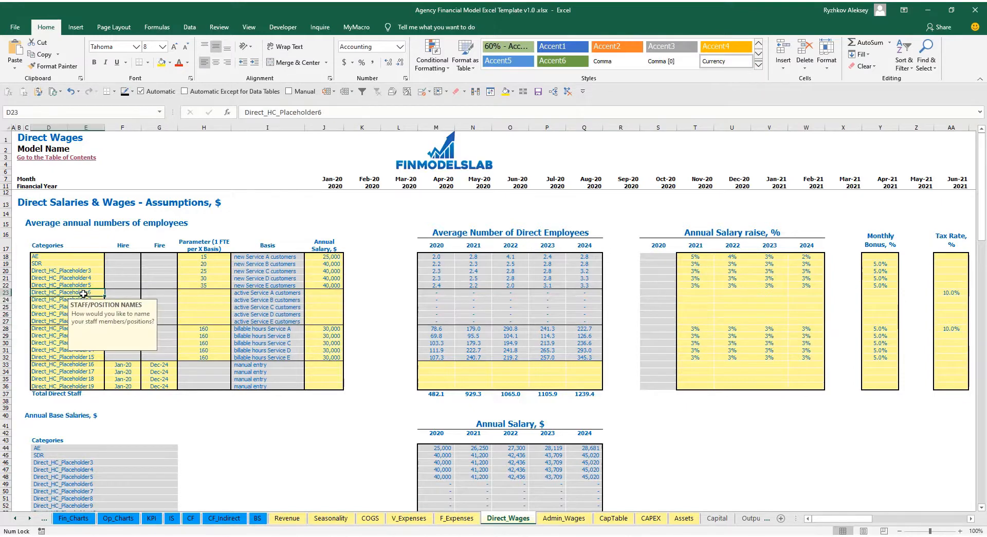
text(Cust S)
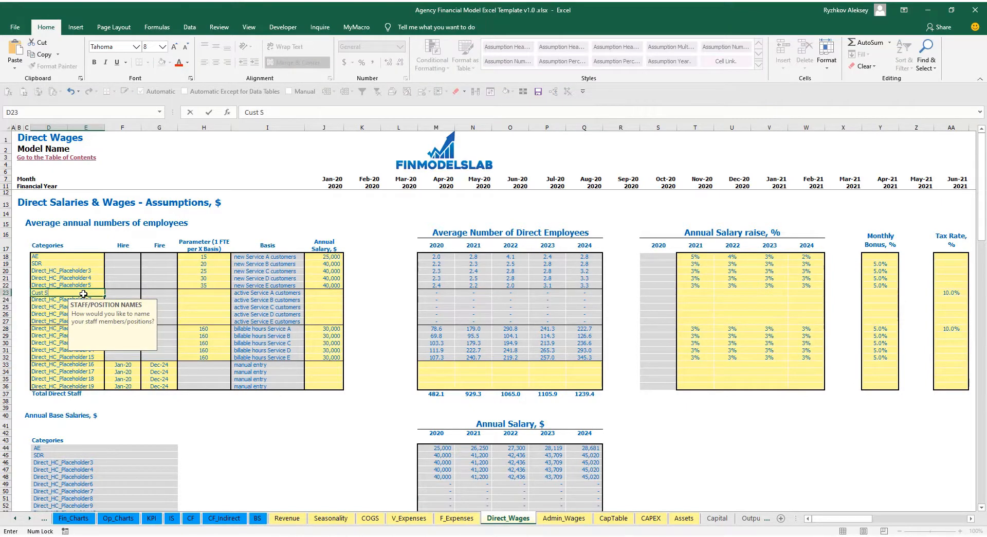
text(uccess)
key(Return)
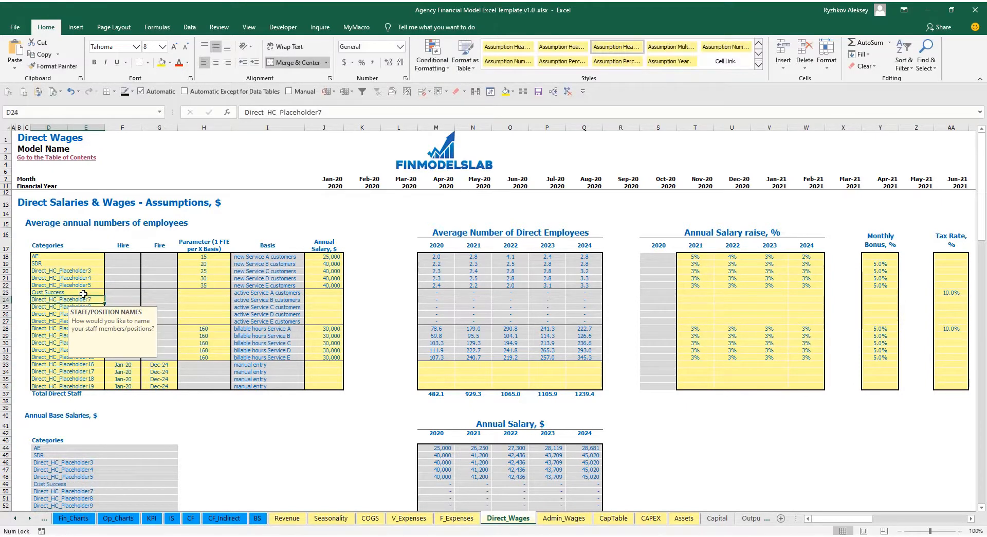
- Set the Cust Success staffing parameter to one FTE per 20 active Service A customers and its annual salary to 3,000
click(183, 291)
text(20)
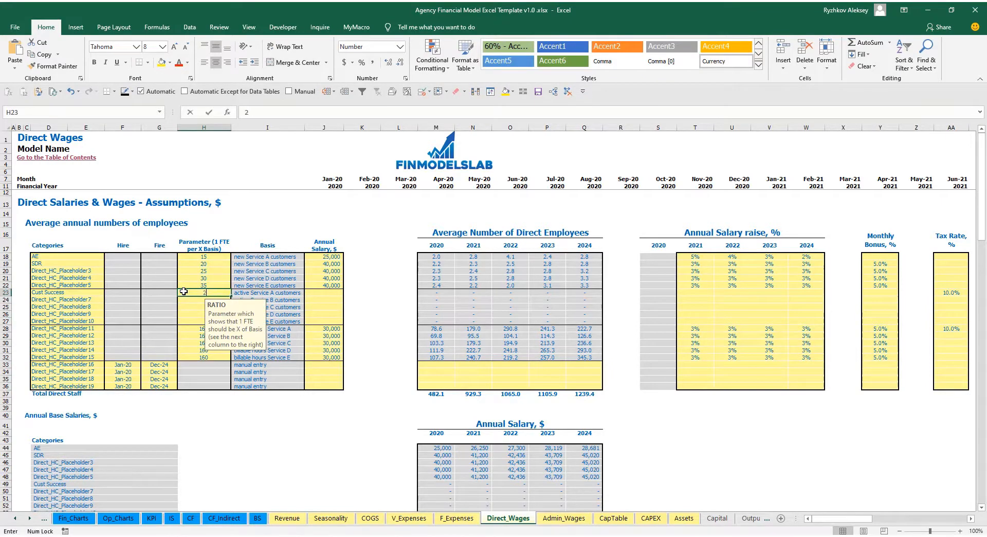
key(Return)
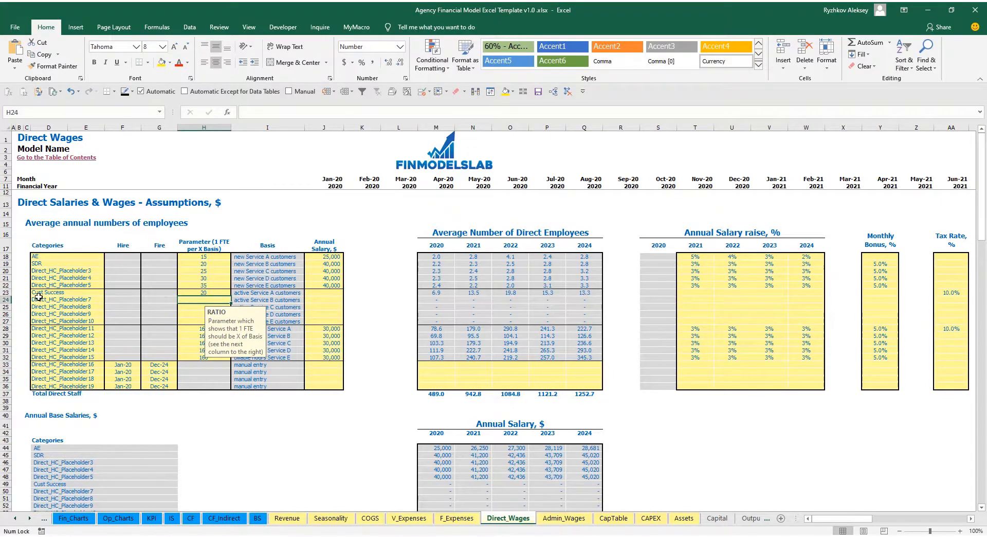
click(331, 292)
text(3000)
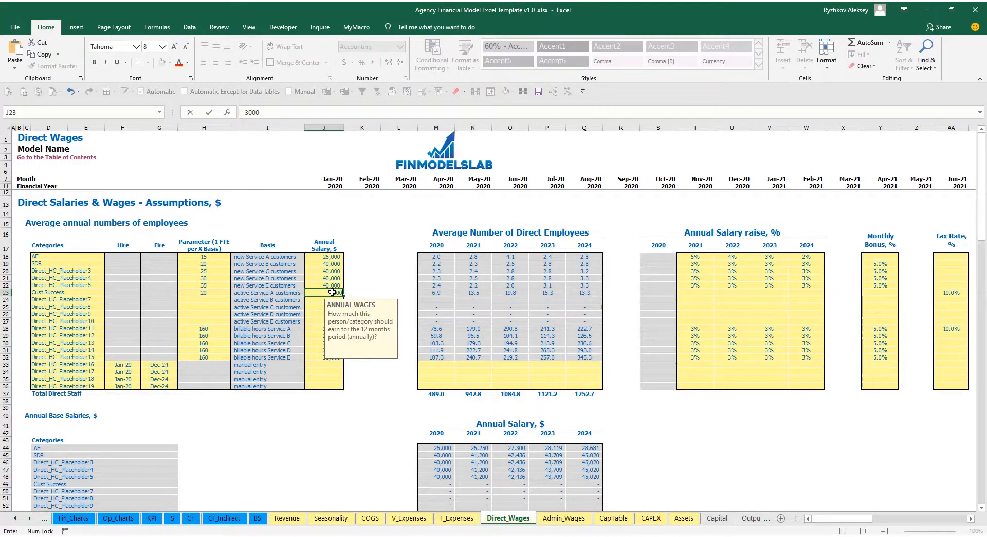
key(Return)
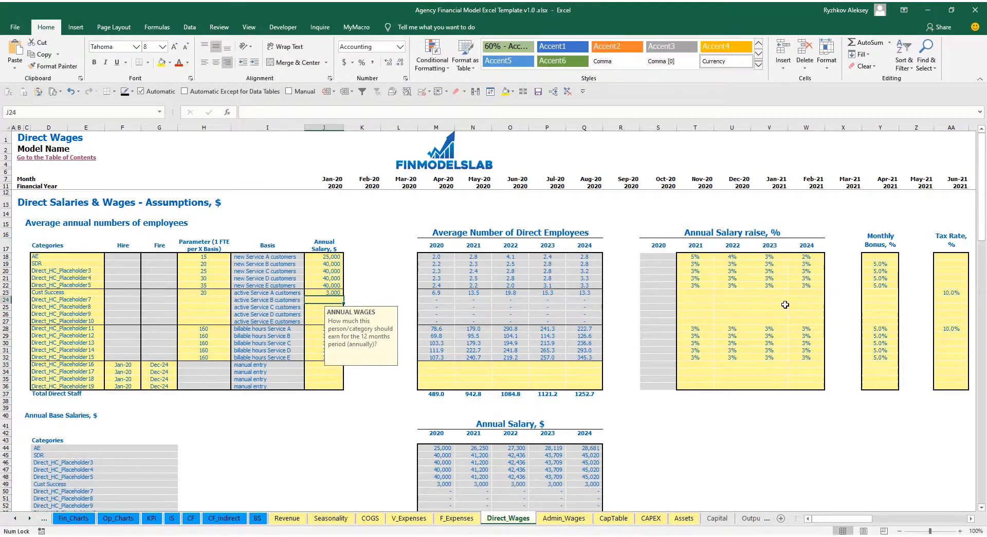
- Copy the 3% annual salary raise from the row above into the Cust Success row for 2021 through 2024
click(696, 285)
key(ctrl+c)
drag(696, 293, 794, 293)
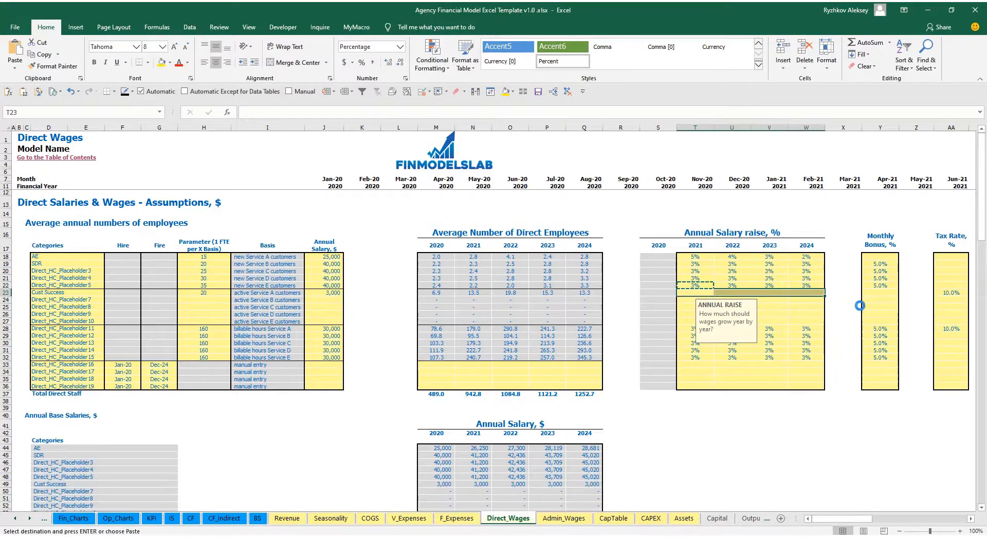
key(Return)
- Set the Cust Success monthly bonus to 5% and its tax rate to 12%
click(881, 292)
text(5)
key(Tab)
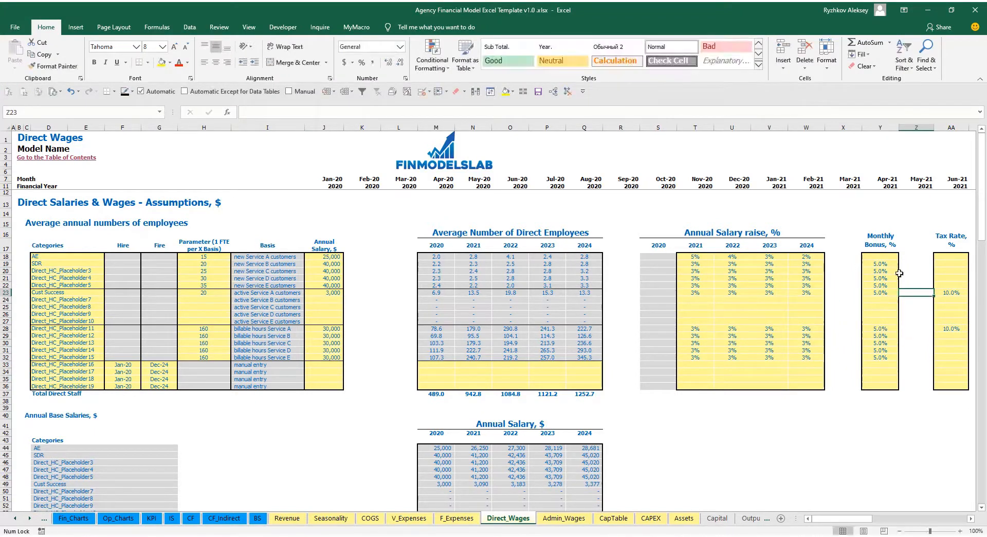
click(945, 290)
text(12)
key(Return)
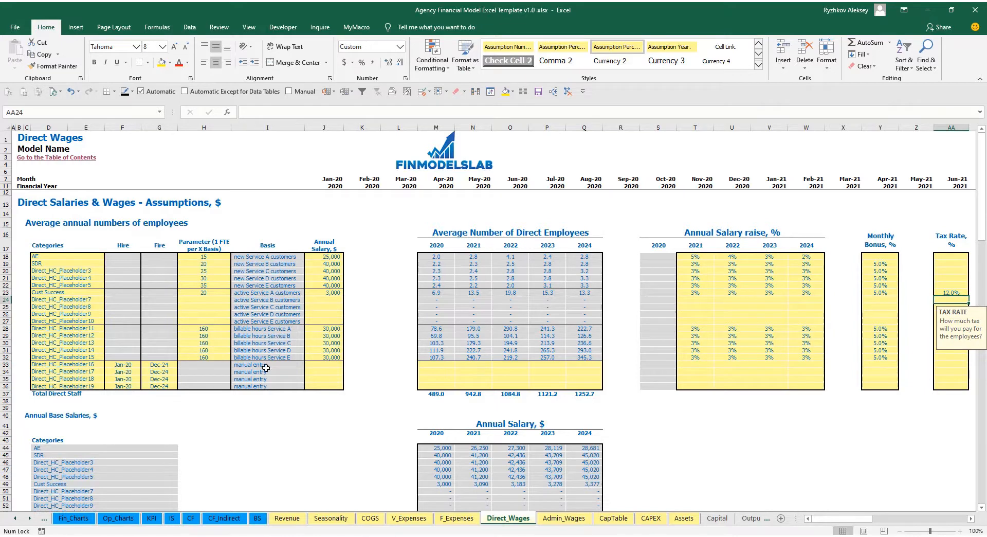
- Rename the Service A billable-hours staff category as Engineer, and review its FTE parameter and annual salary
click(208, 330)
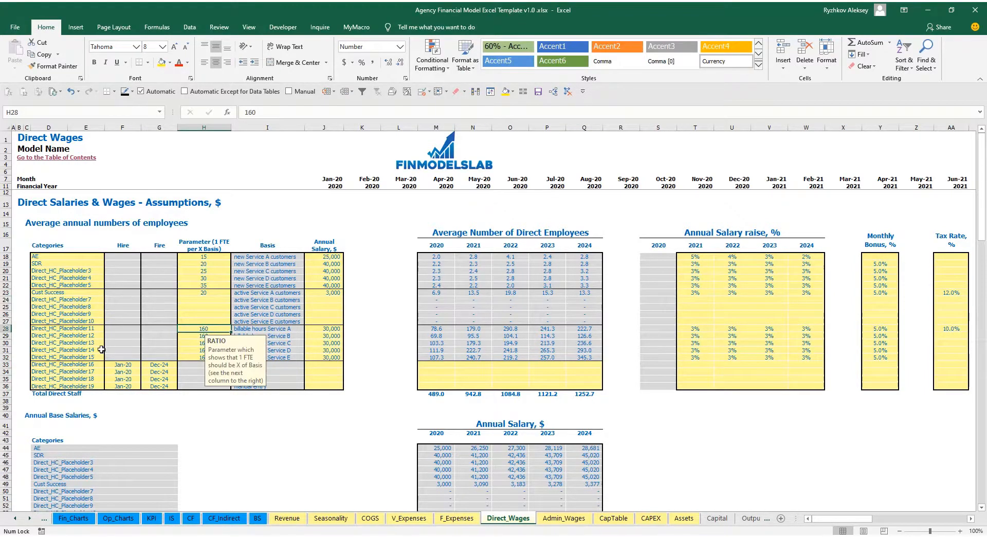
click(87, 329)
text(Engineer)
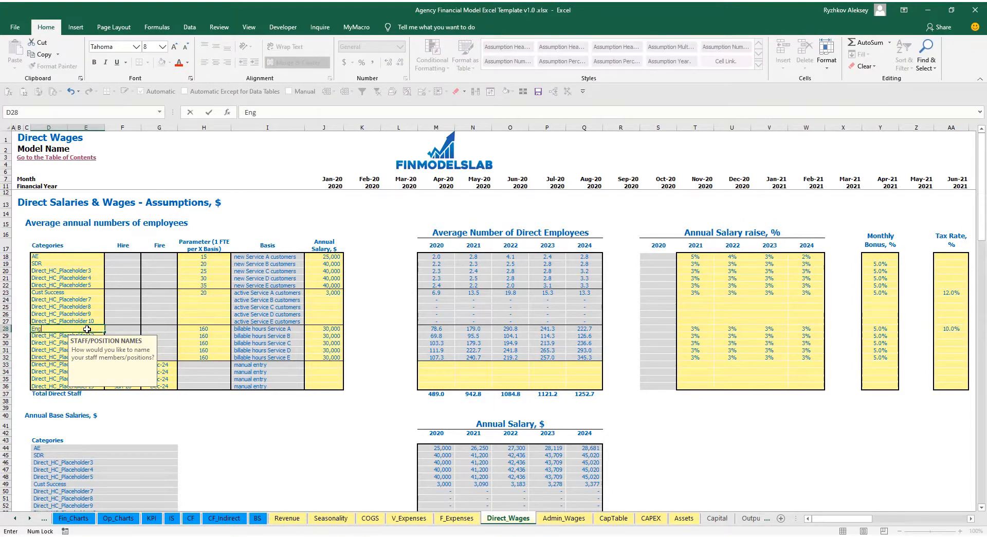
click(206, 334)
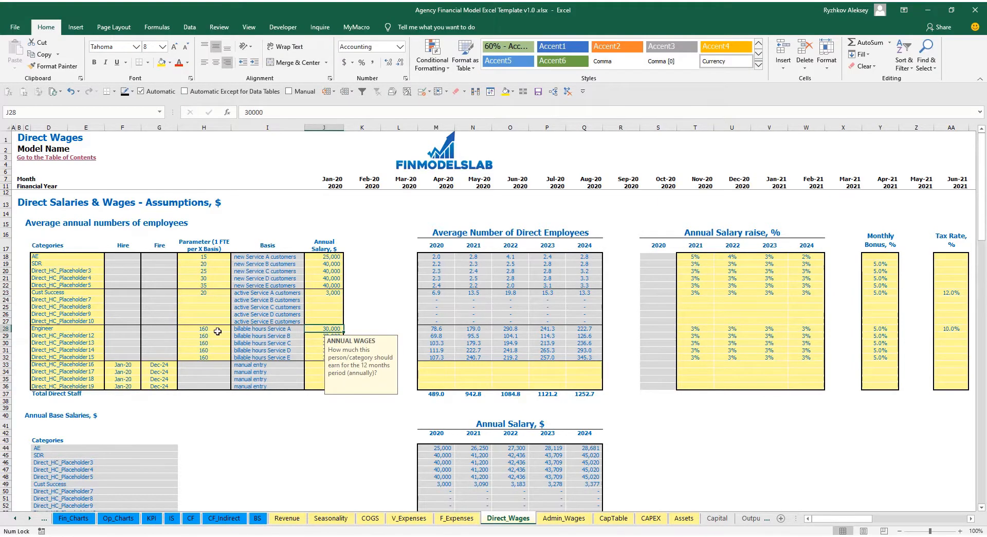
click(219, 329)
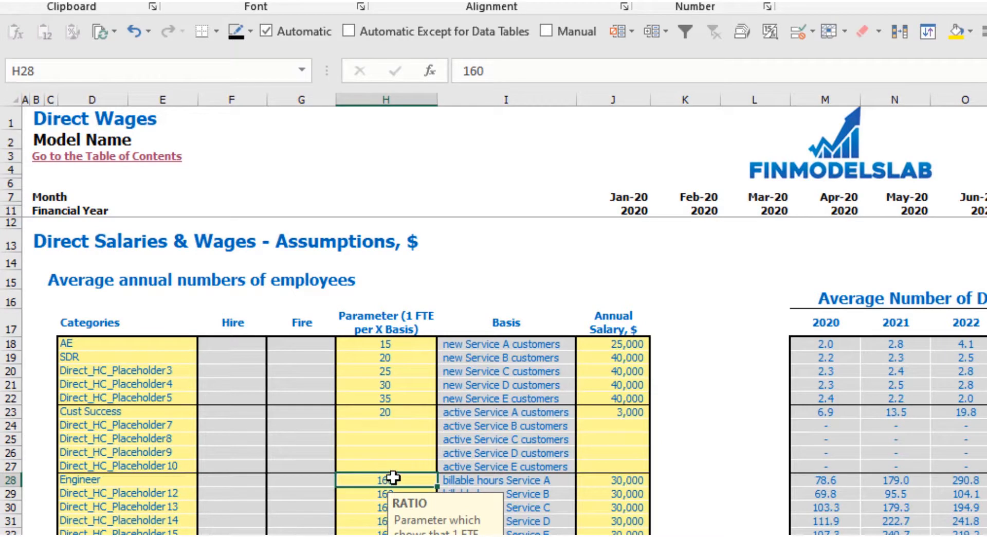
click(627, 484)
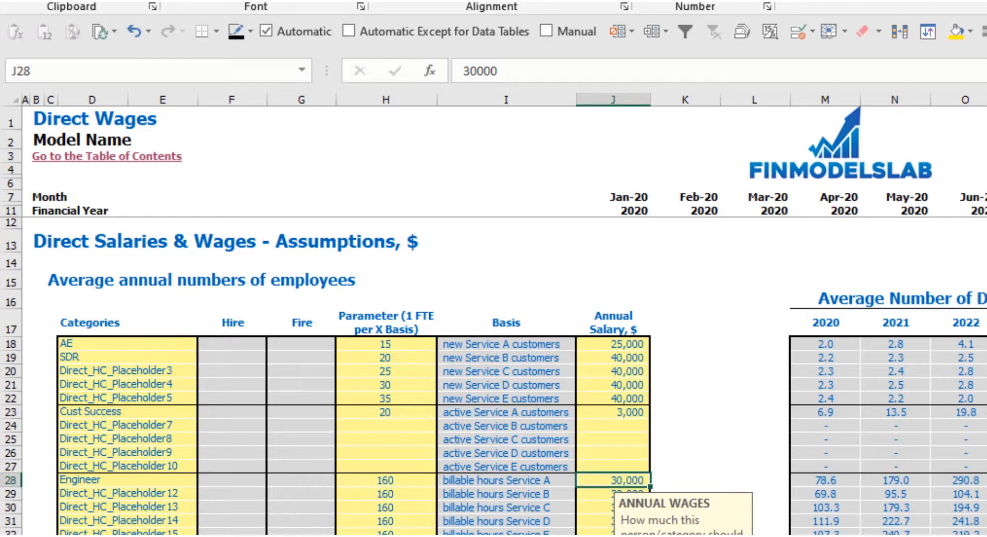
- Rename the first manual-entry direct staff category as Manager
click(506, 535)
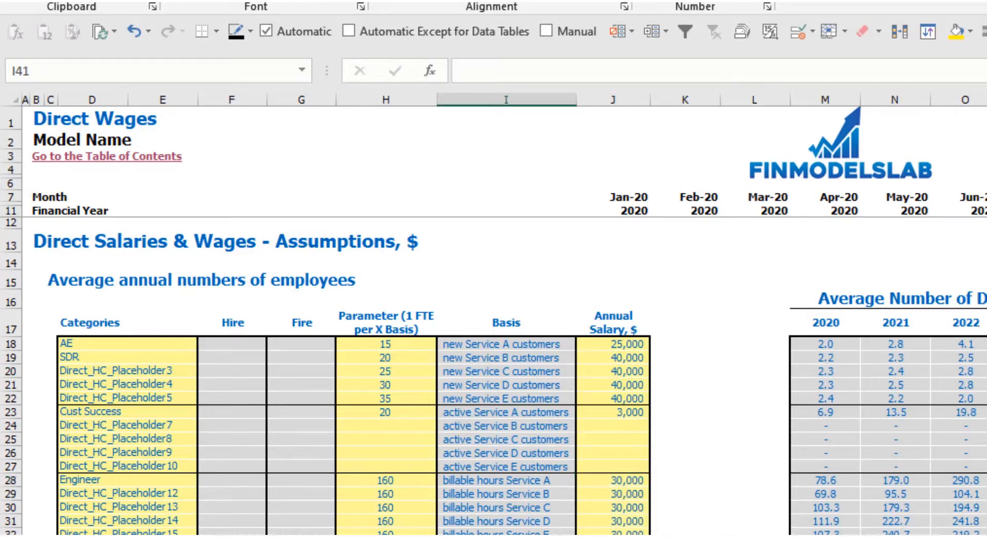
click(10, 122)
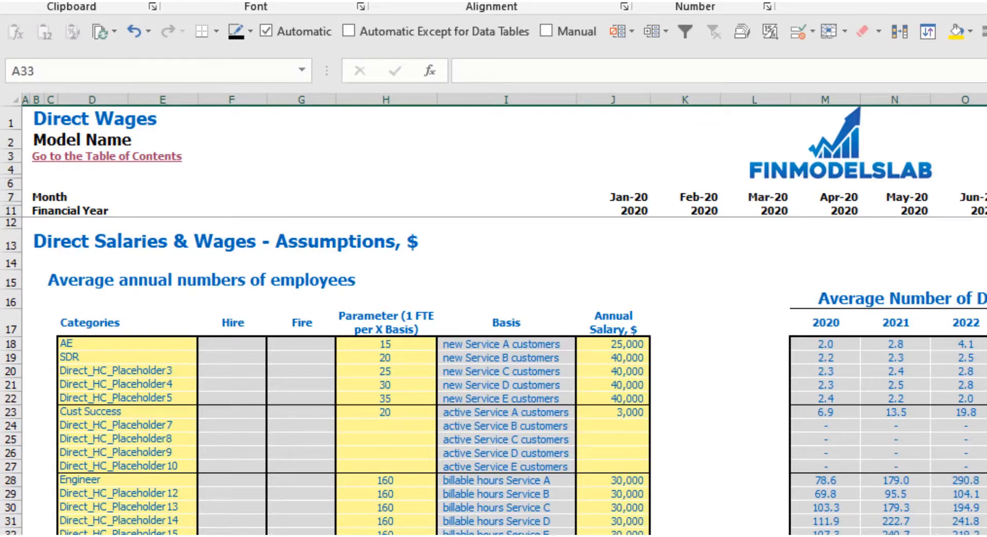
click(138, 534)
text(Manager)
key(Return)
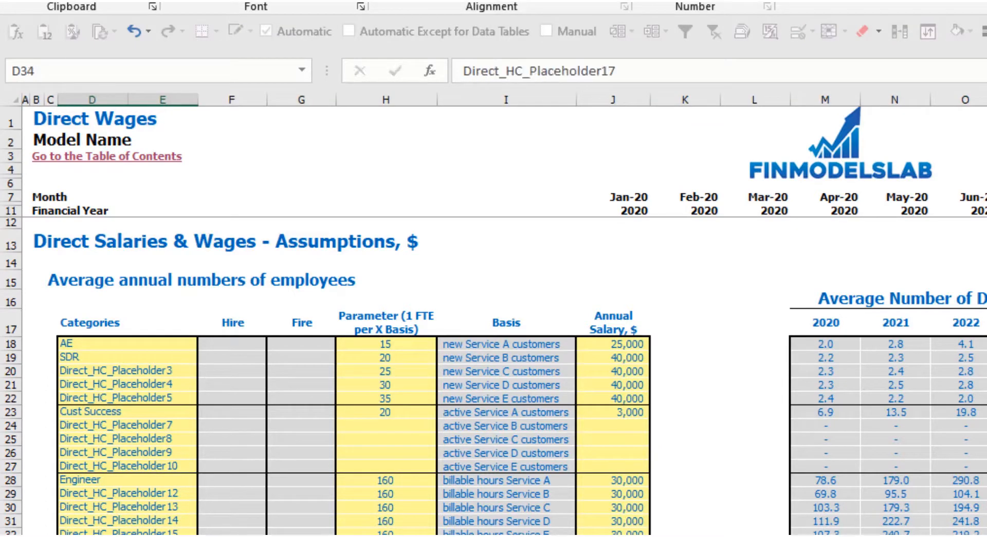
- Set the Manager category's hire date to Mar-20, fire date to Dec-24 and annual salary to 50,000
click(232, 535)
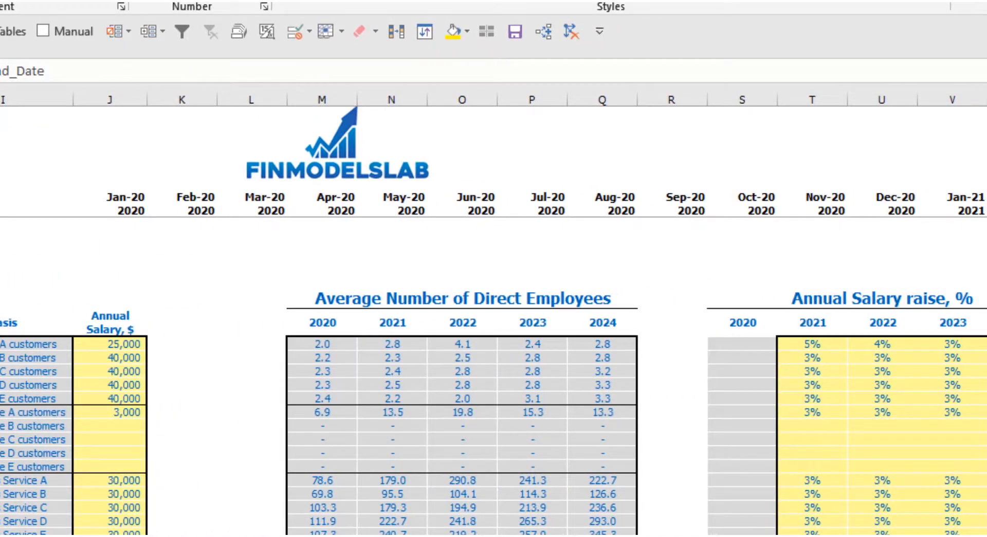
key(Right)
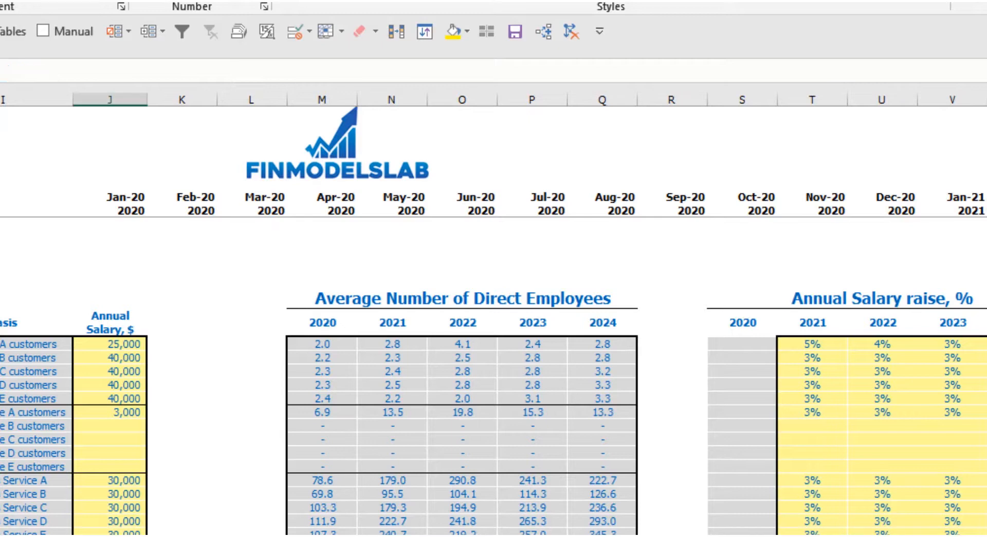
key(F2)
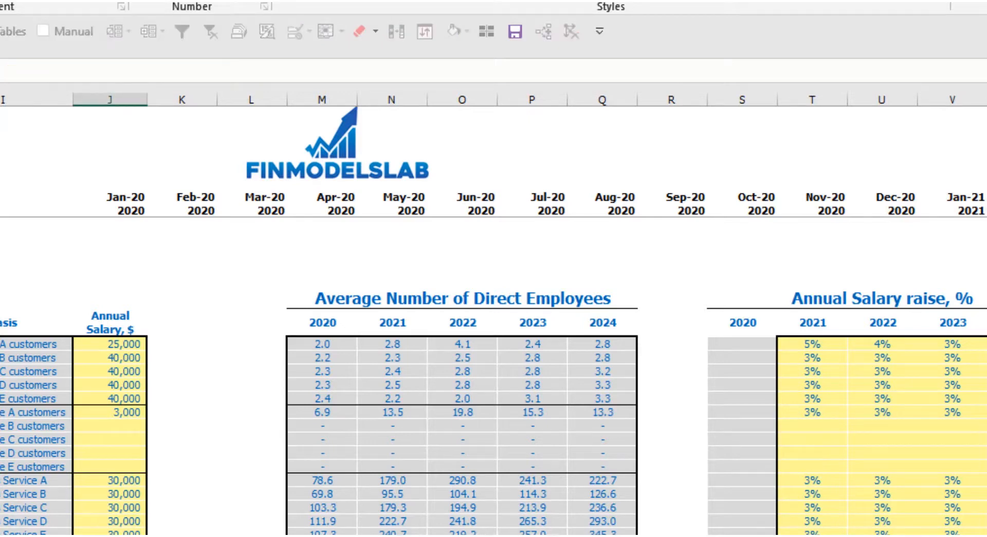
key(Escape)
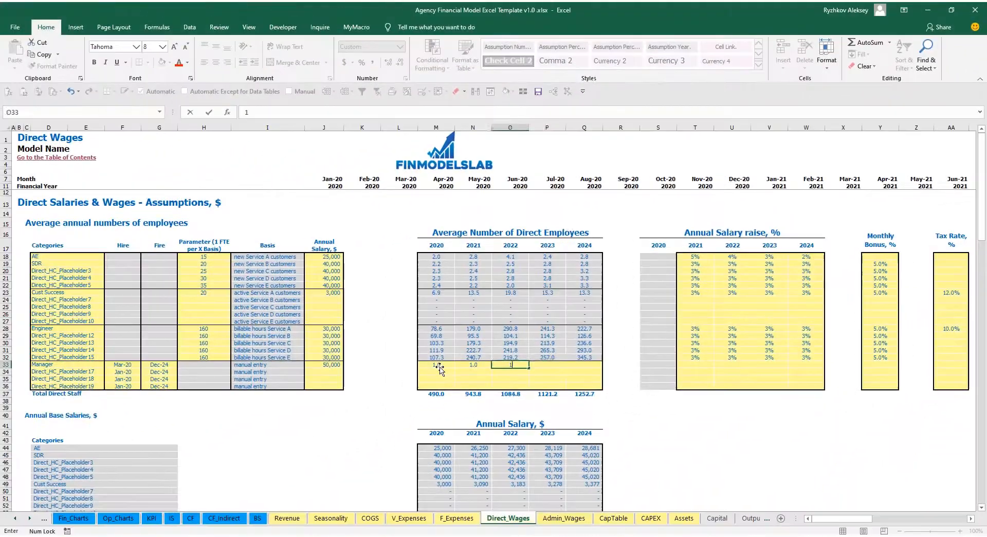
- Enter an average headcount of 1 for the Manager category in each year from 2020 through 2024
key(Right)
text(1)
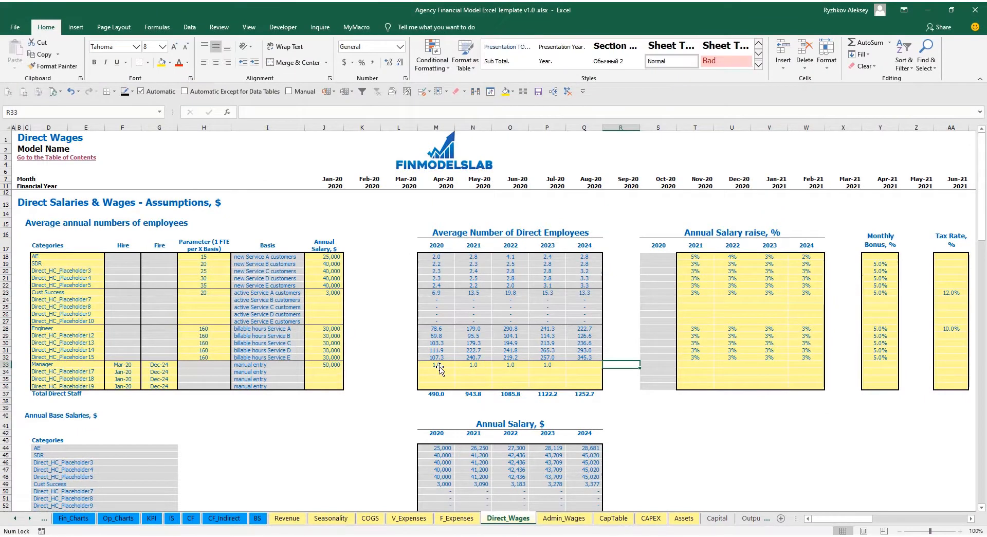
key(Left)
key(Left)
key(Left)
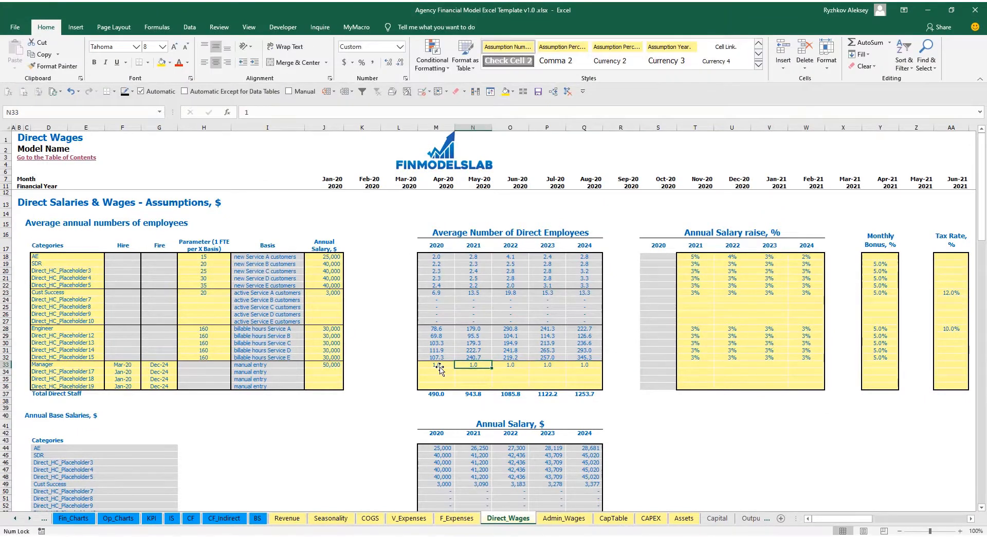
- Set the Manager headcount to 2 for 2021, 3 for 2022, 4 for 2023 and 5 for 2024
text(1)
key(Right)
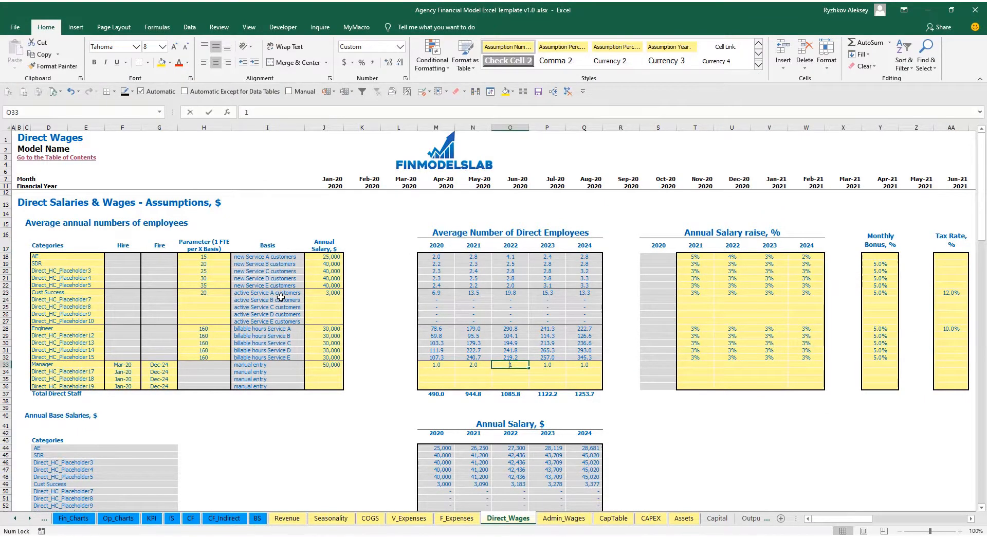
key(BackSpace)
text(3)
key(Right)
text(4)
key(Right)
text(5)
key(Right)
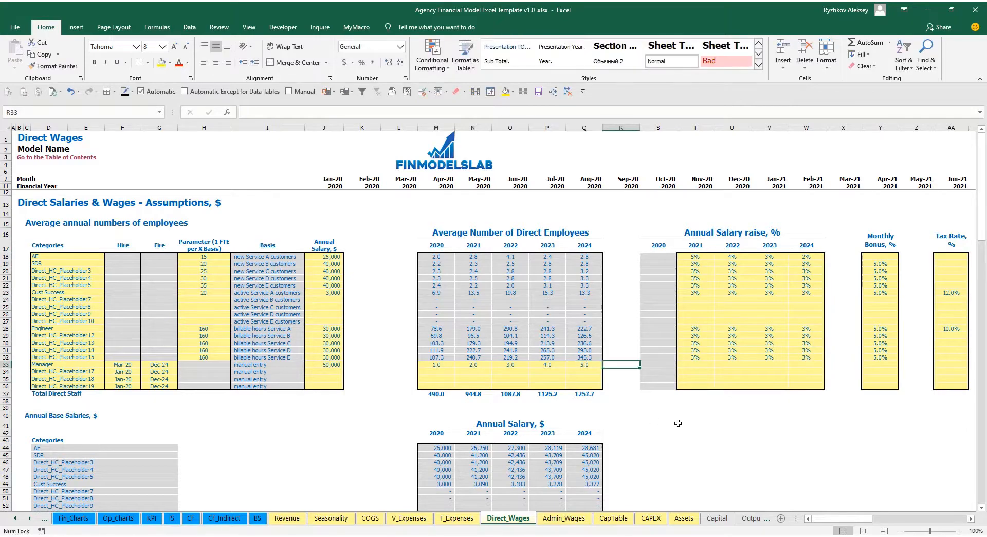
- Examine the Manager row month by month in the Total Direct Staff Numbers section, from the hire month into the following years
scroll(506, 389, down, 15)
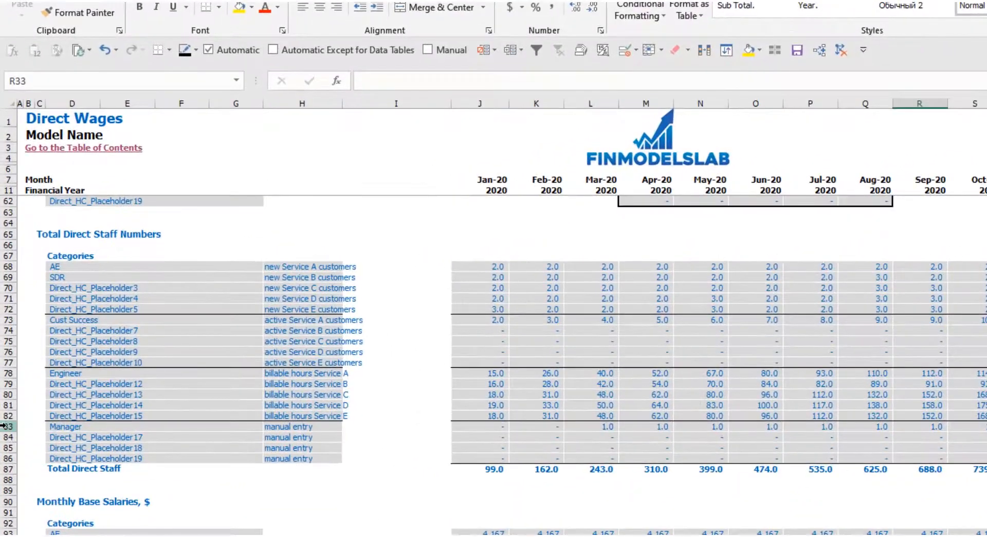
click(14, 411)
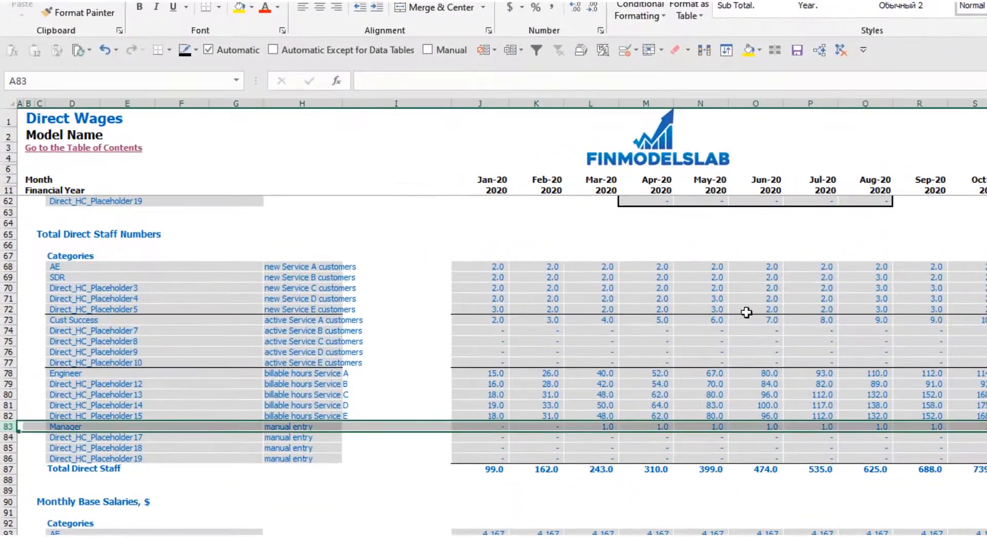
click(613, 426)
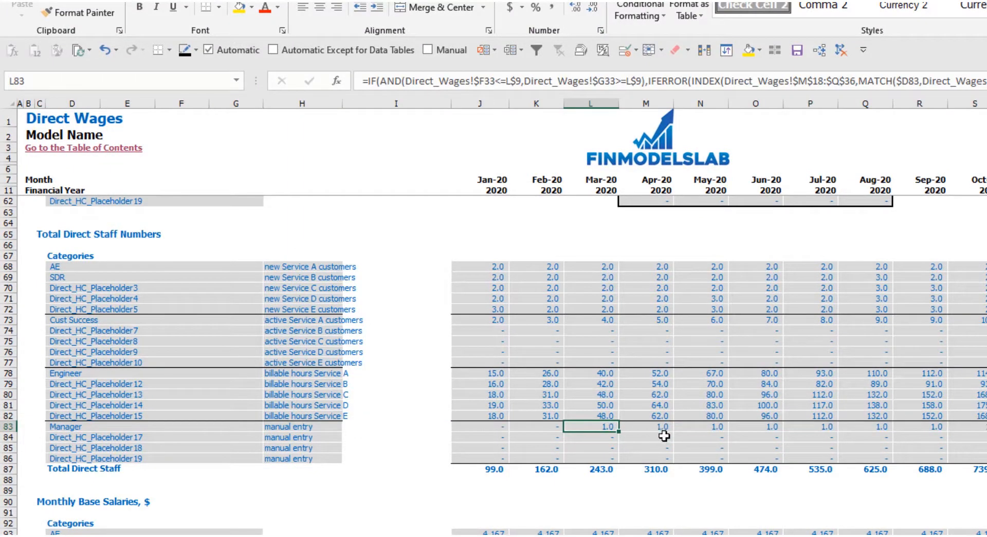
key(Up)
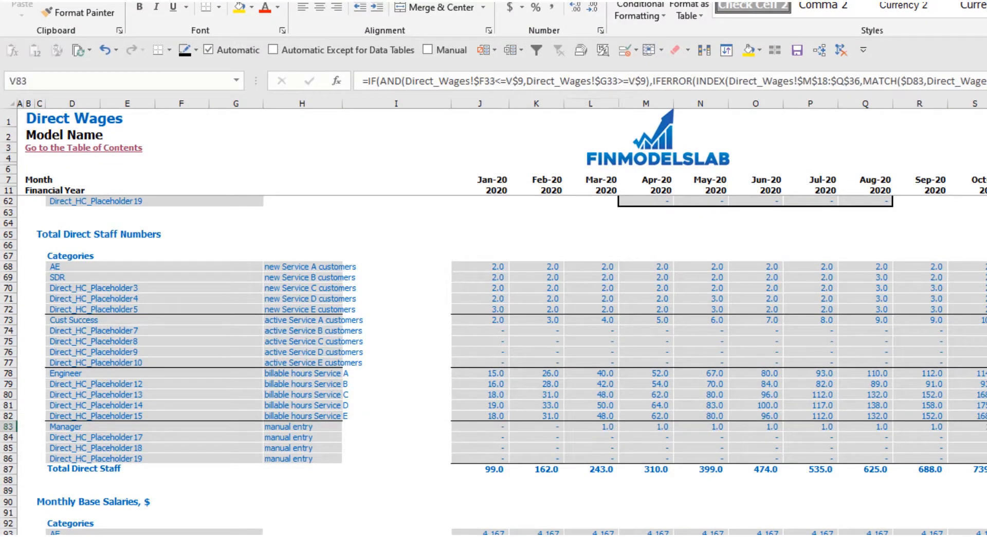
key(Right)
key(Right)
key(Right)
key(Right)
key(Right)
key(Right)
key(Right)
key(Right)
key(Right)
key(Right)
key(Right)
key(Right)
scroll(502, 317, right, 3)
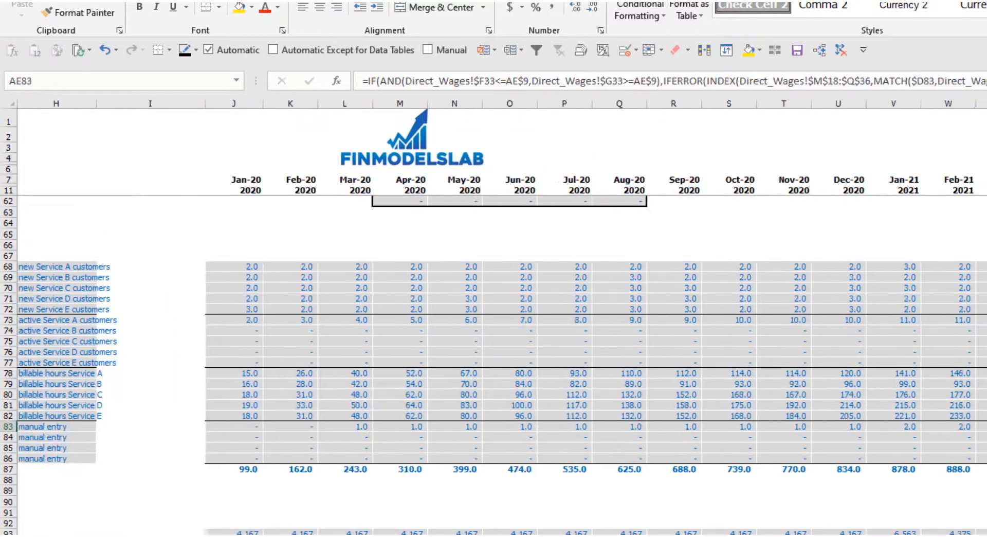
scroll(501, 317, right, 1)
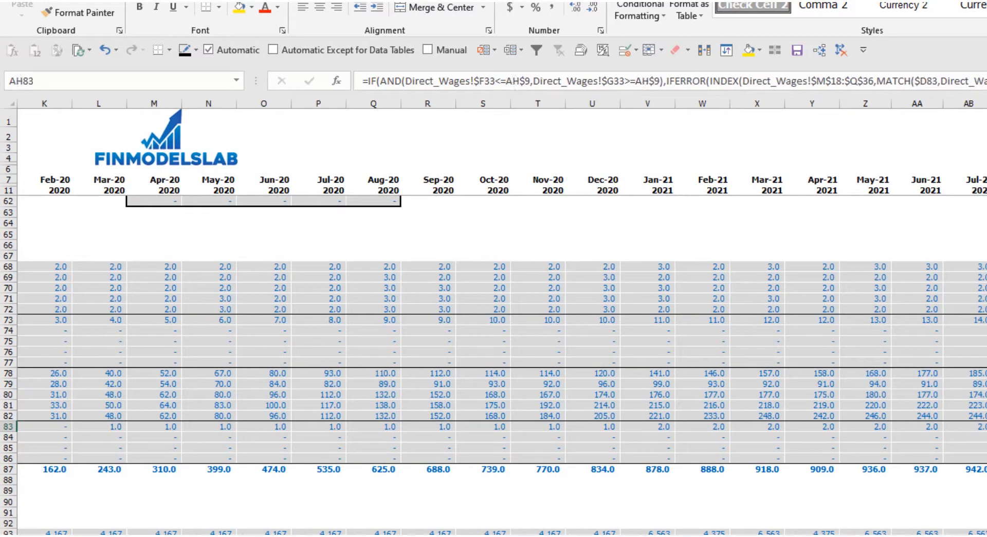
- Inspect the Direct Salary and Wages line on the Income Statement sheet and check its January 2020 formula
key(ctrl+Page_Down)
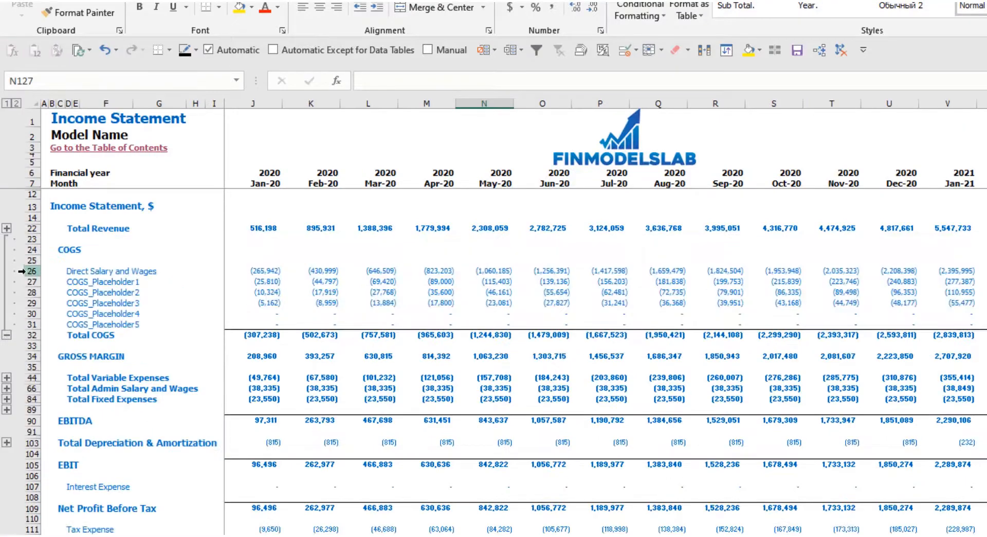
click(23, 272)
click(253, 271)
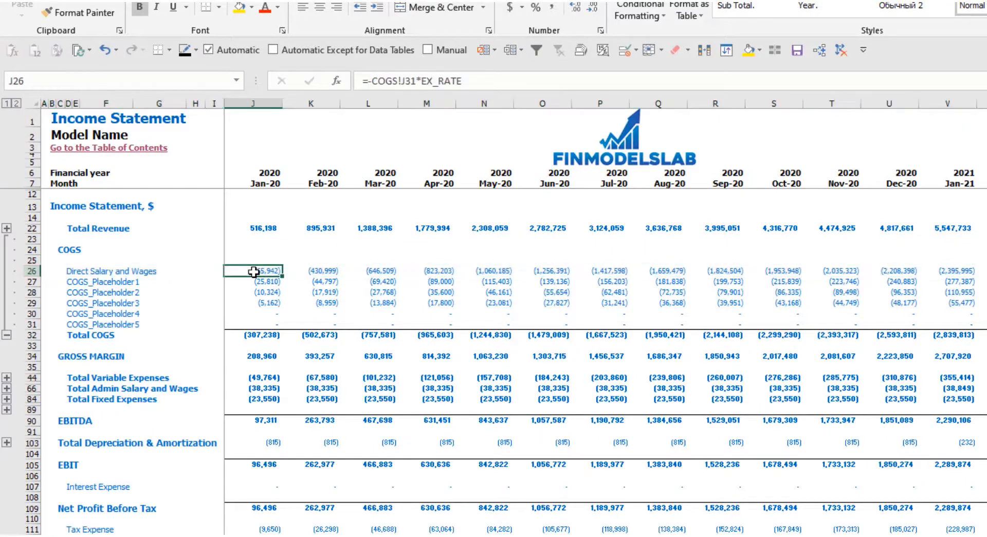
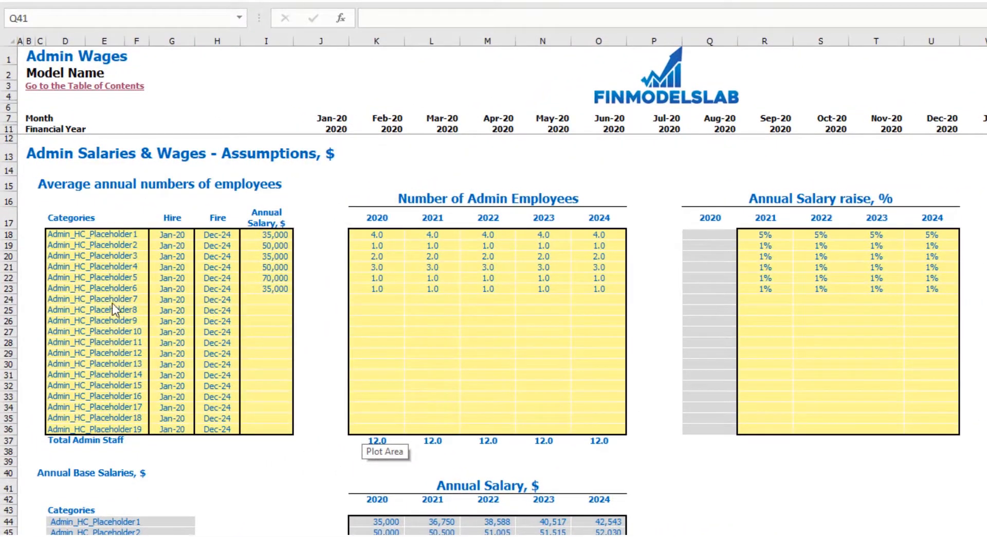
- Rename the first admin staff category on the Admin Wages sheet as managers, and select its hire date
click(63, 236)
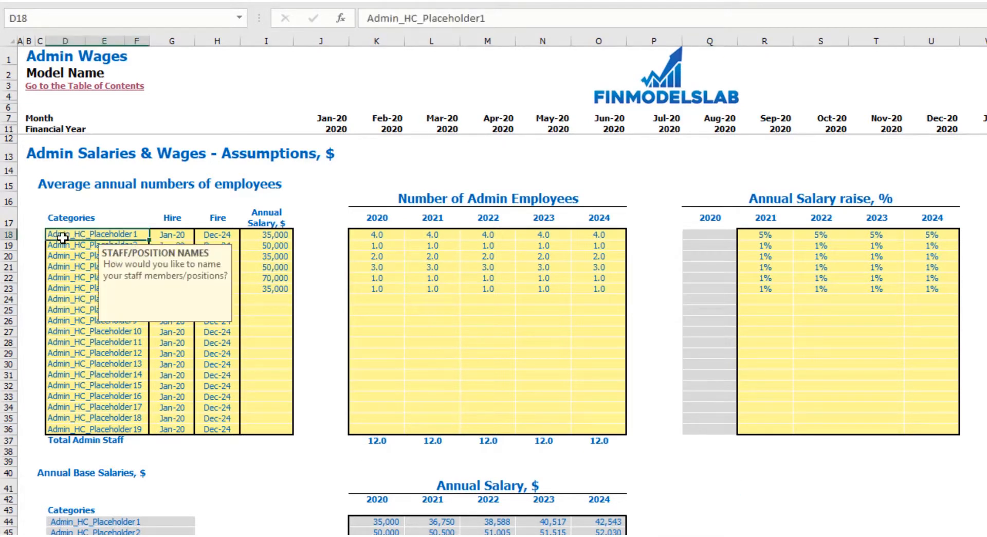
text(managers)
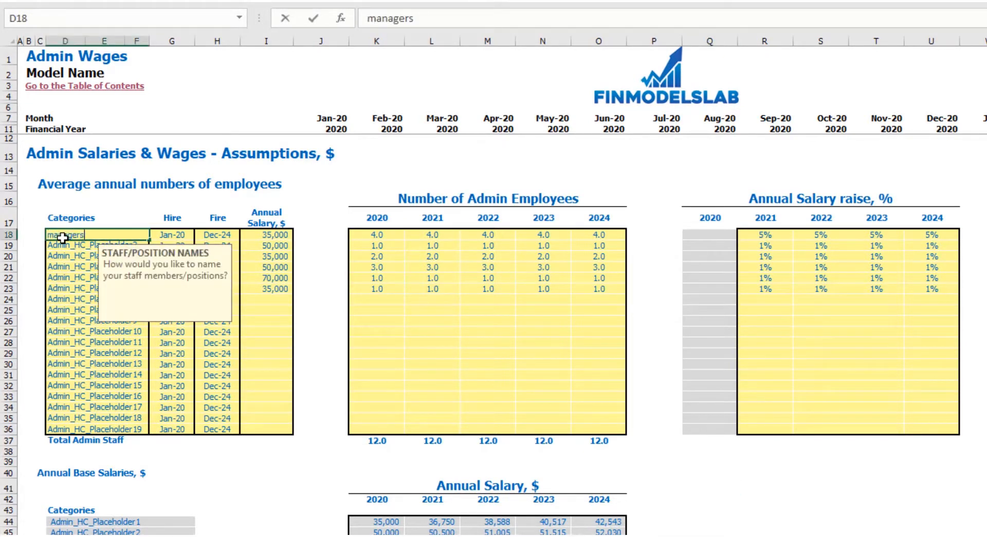
key(Return)
click(194, 232)
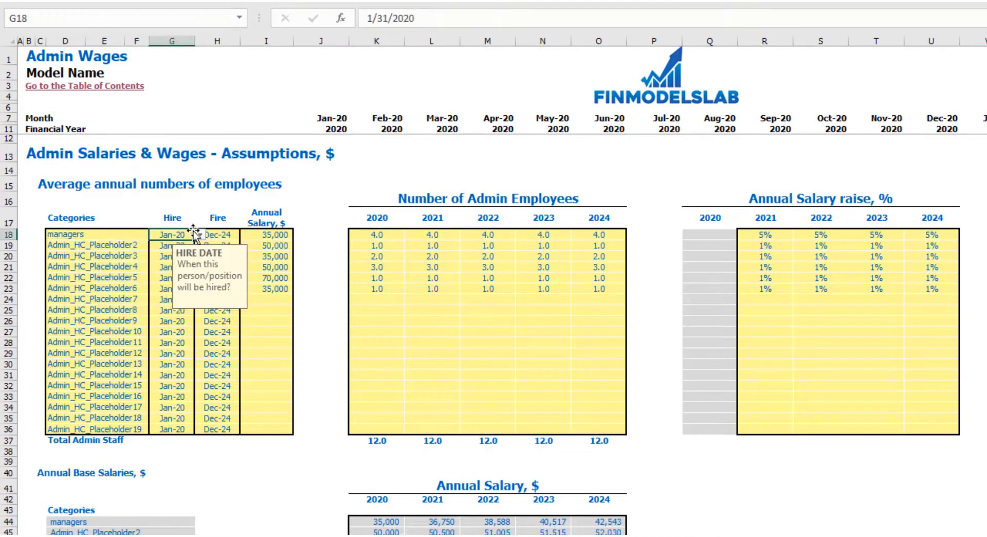
- Set the hire date of the managers category to Feb-20 in the admin wages assumptions
click(199, 234)
click(184, 259)
click(218, 234)
click(310, 190)
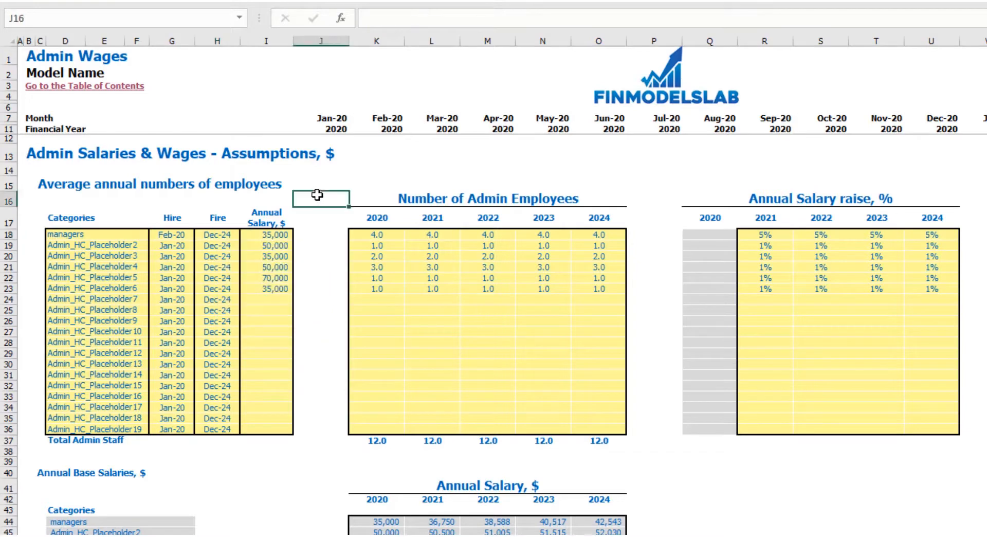
- Set the managers' annual salary to 40,000
click(278, 235)
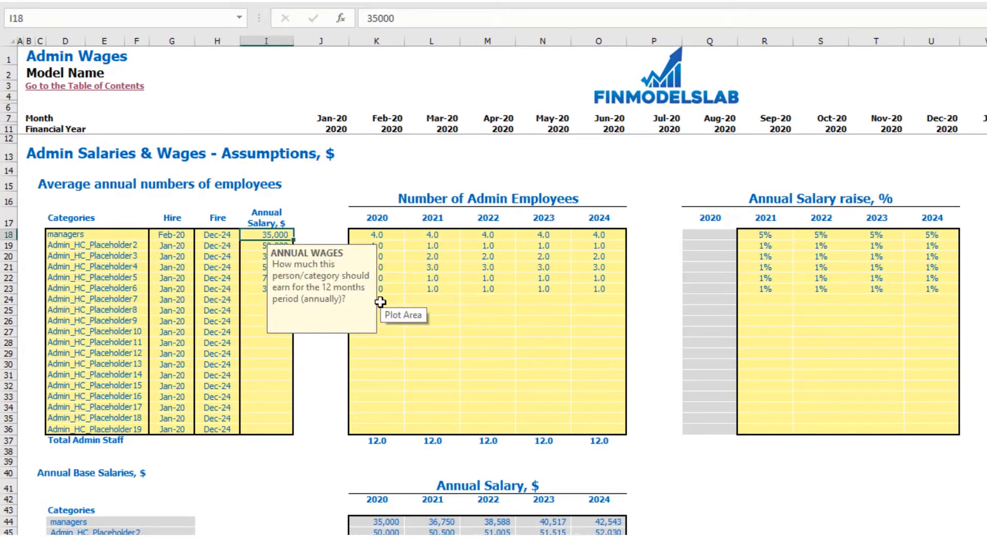
text(40,0)
text(00)
key(Return)
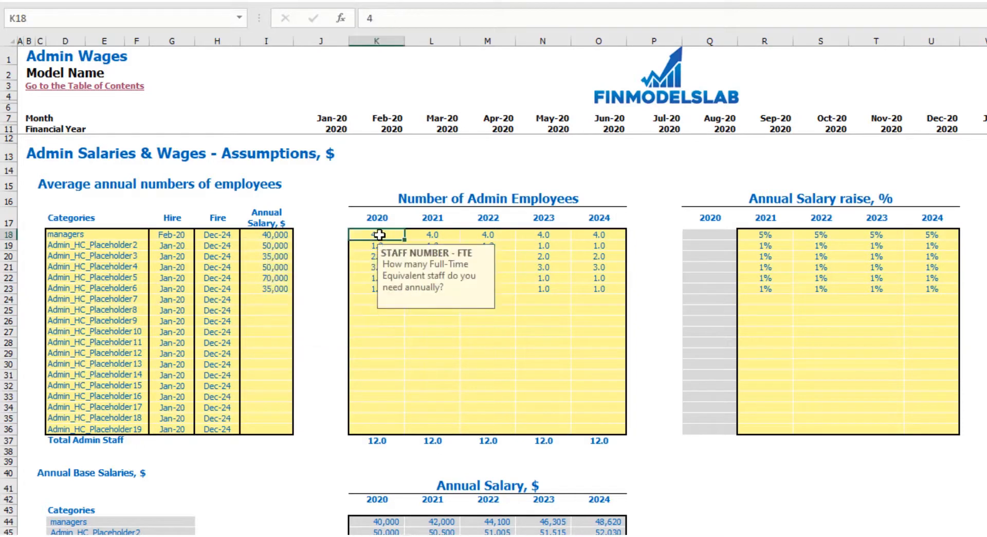
- Enter the number of managers for 2020 through 2024 as 1, 2, 3, 4 and 5
click(381, 235)
text(1)
key(Tab)
text(2)
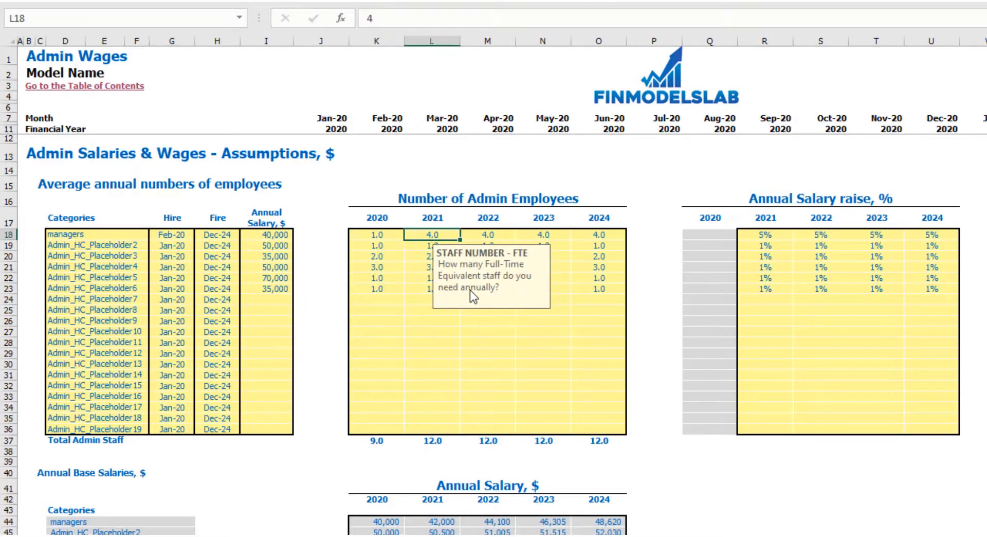
key(Tab)
text(3)
key(Tab)
text(4)
key(Tab)
text(5)
key(Tab)
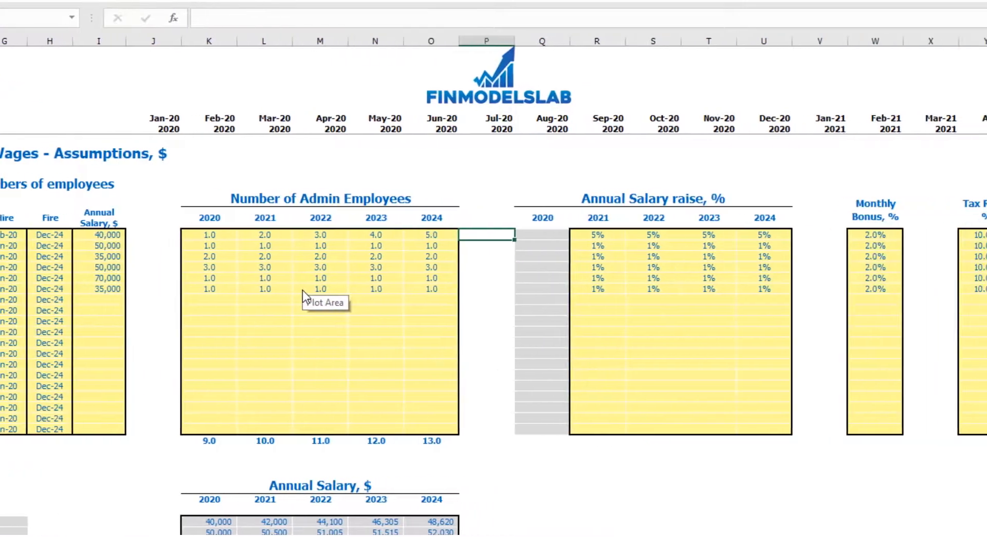
- Set the managers' annual salary raise to 3%, 4%, 5% and 6% for 2021 through 2024
click(630, 183)
drag(520, 232, 689, 242)
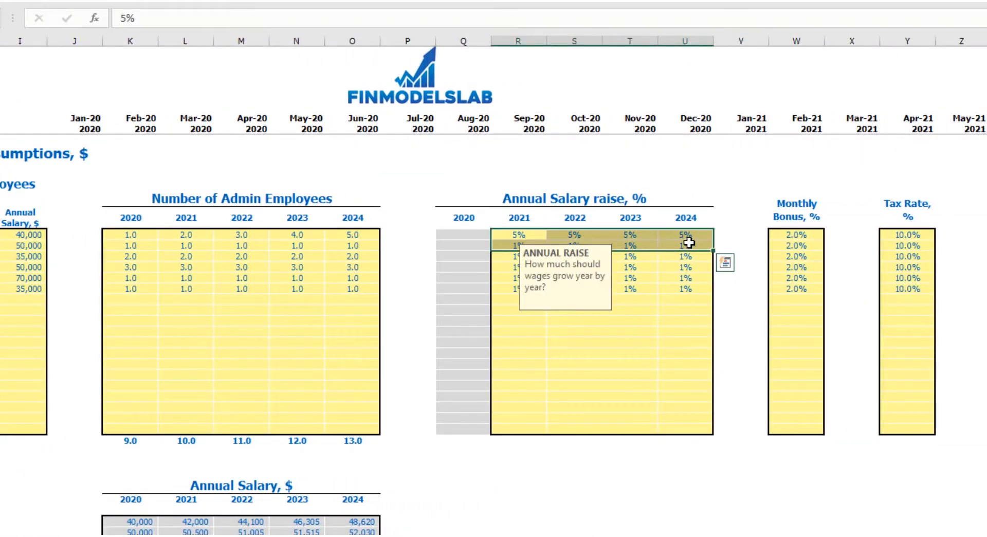
click(517, 232)
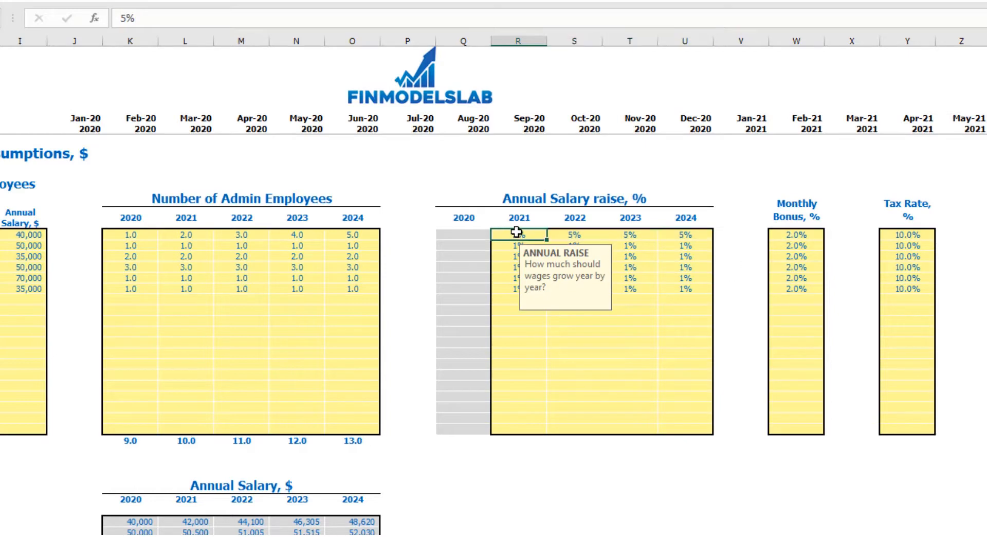
text(3)
key(Tab)
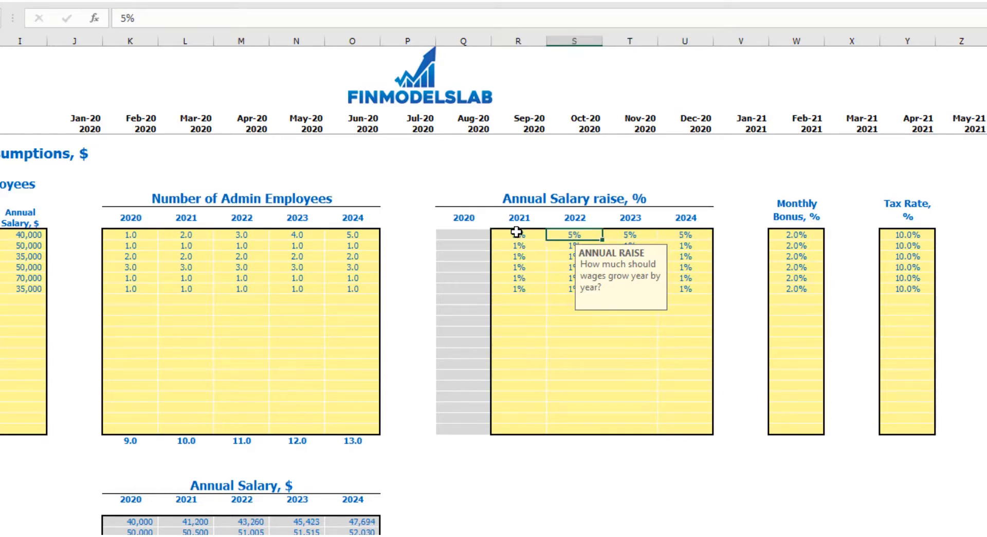
text(4)
key(Tab)
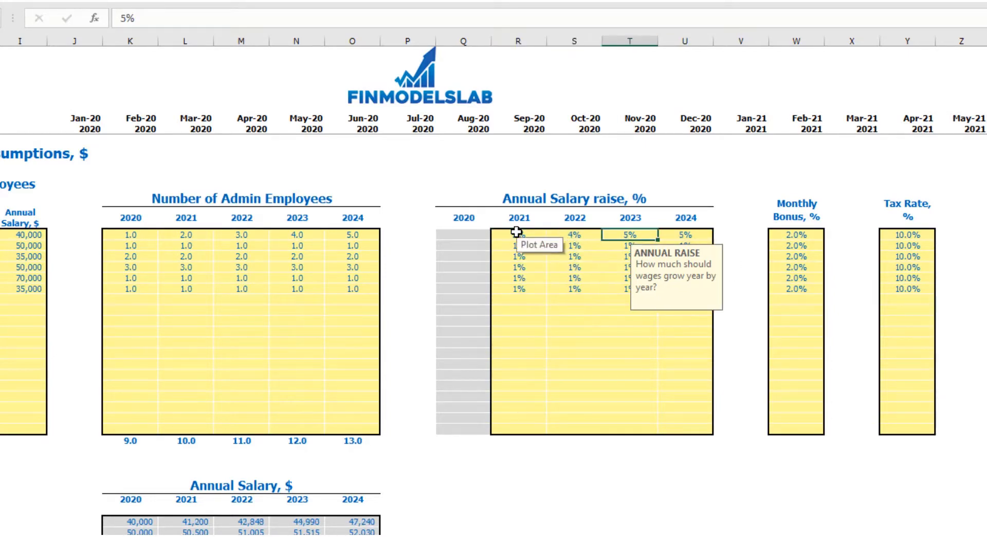
text(5)
key(Tab)
text(6)
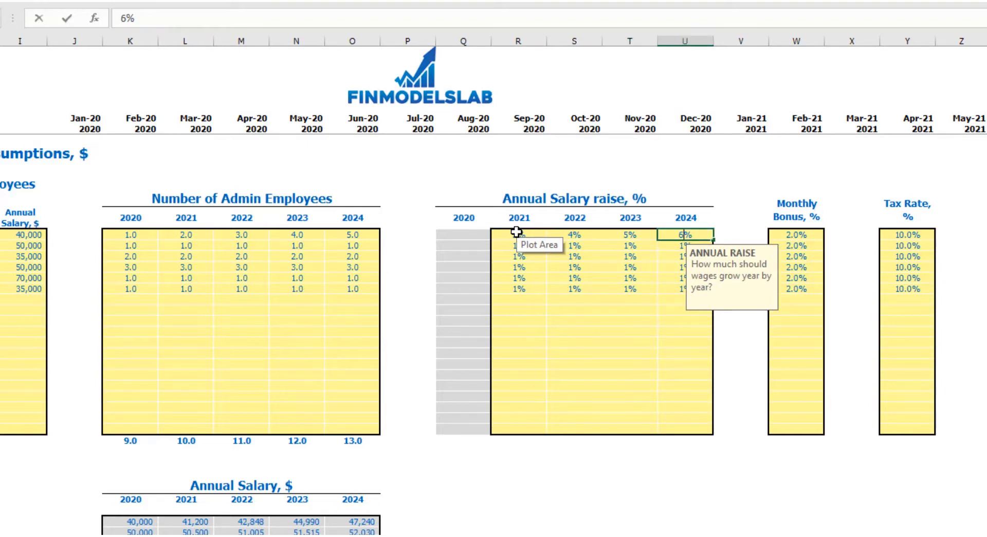
key(Return)
- Set the managers' monthly bonus to 5% and their tax rate to 12%
click(804, 234)
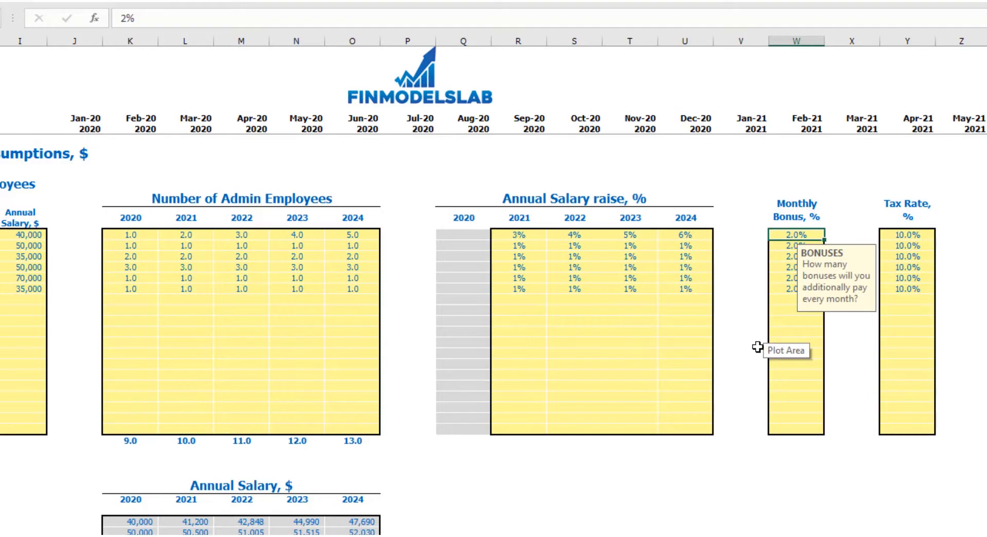
text(5)
key(Return)
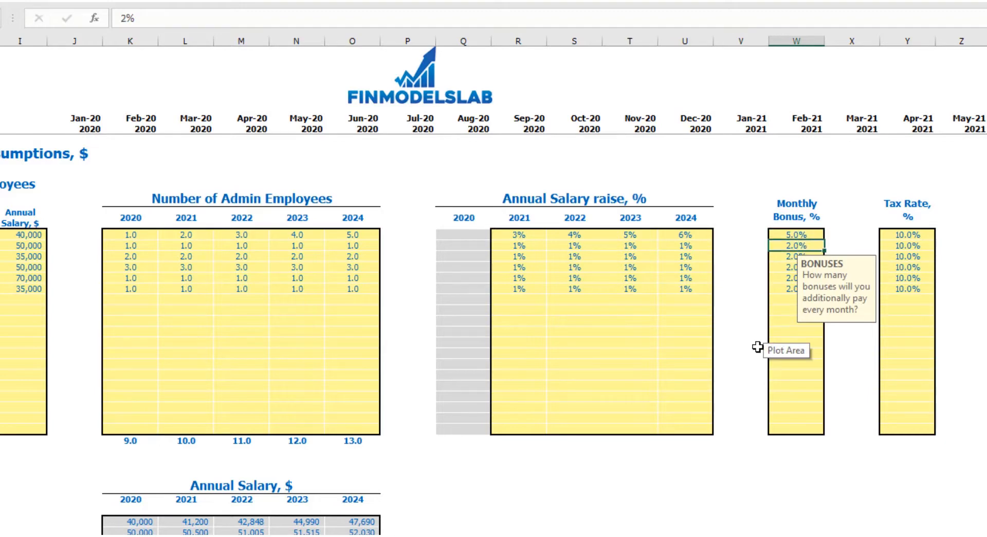
click(923, 235)
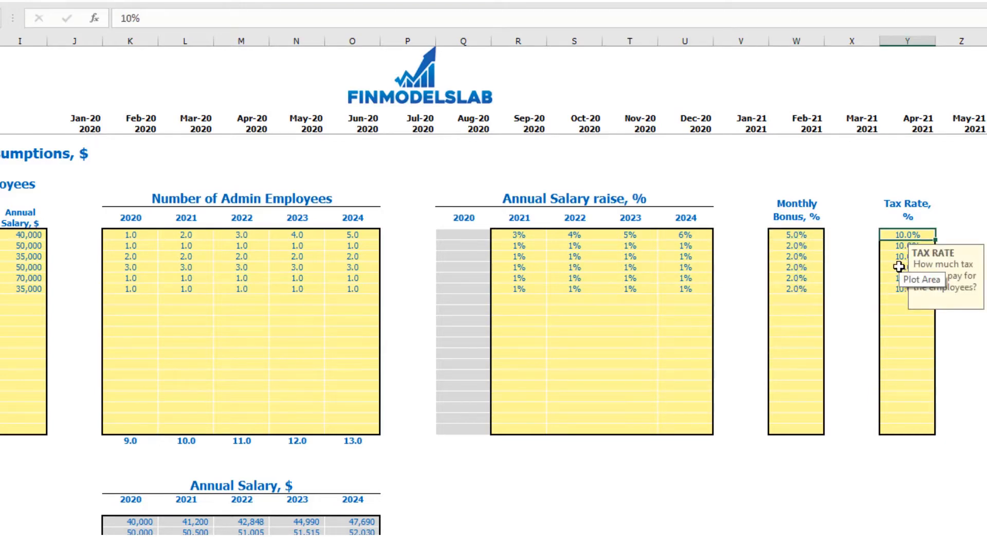
text(12)
key(Return)
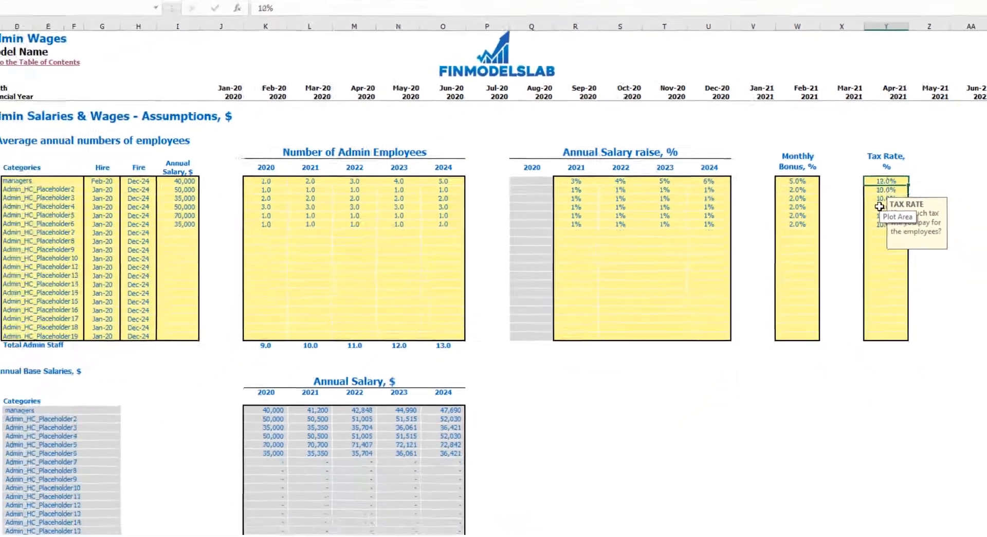
- Compare the managers' calculated annual salaries and monthly staff numbers with their salary, raise and hire date assumptions
scroll(323, 310, down, 3)
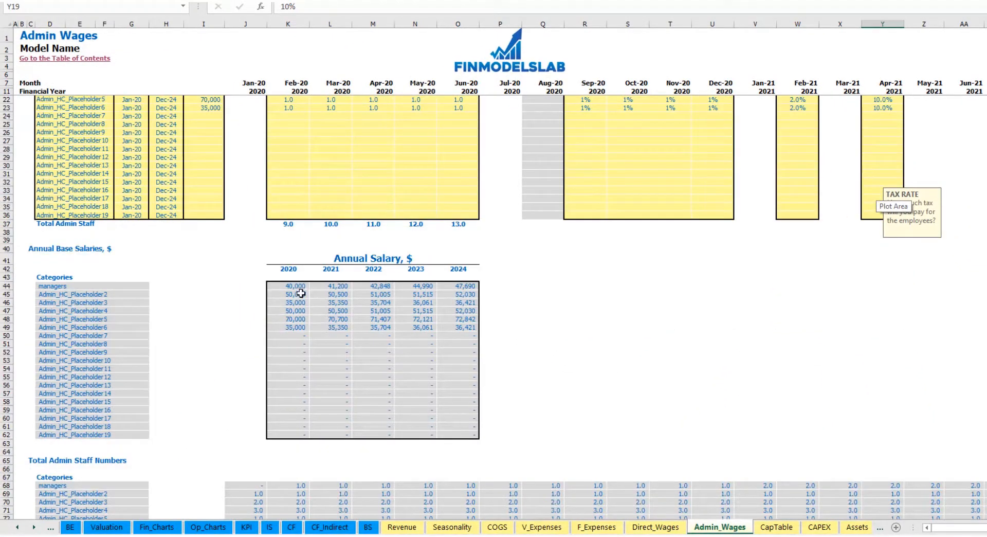
scroll(299, 292, up, 3)
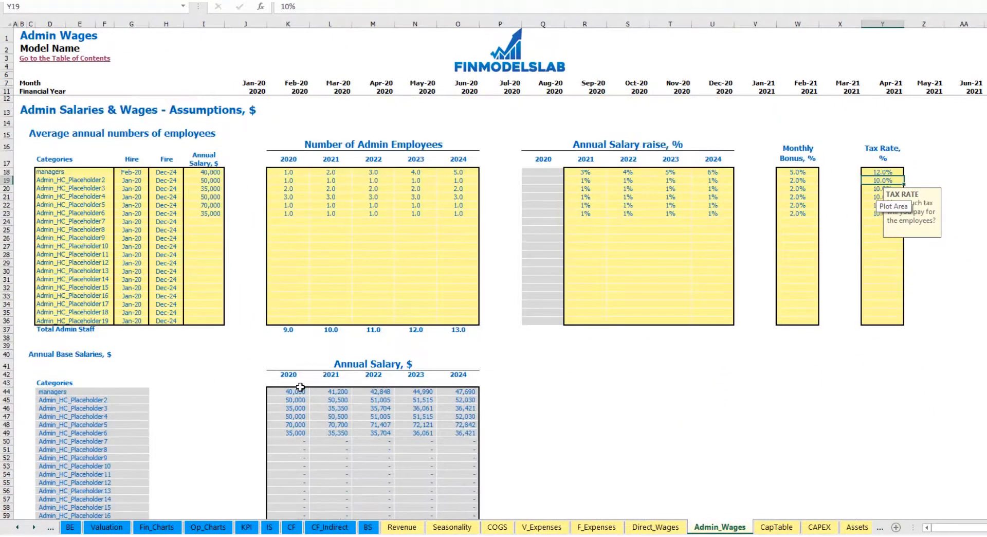
click(212, 173)
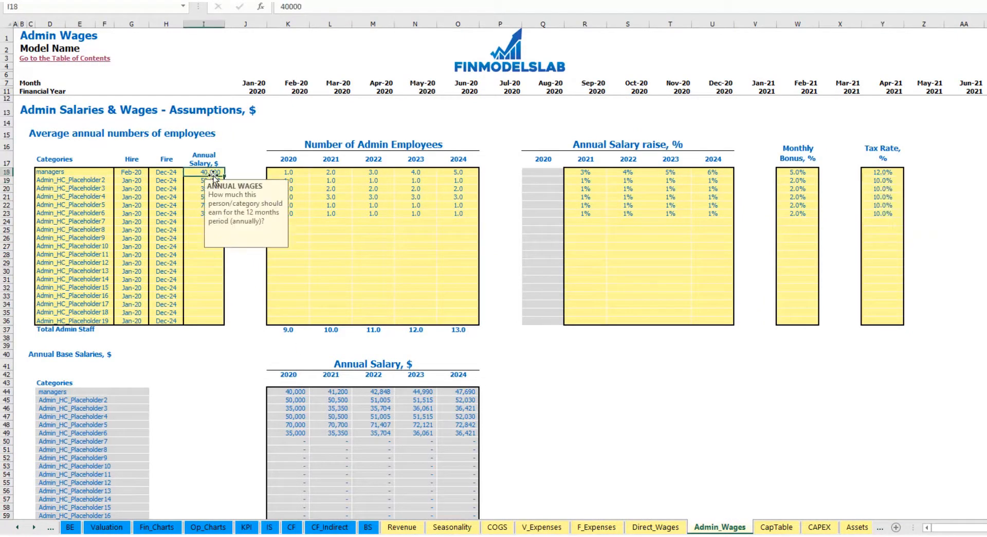
drag(582, 172, 717, 173)
scroll(310, 389, down, 13)
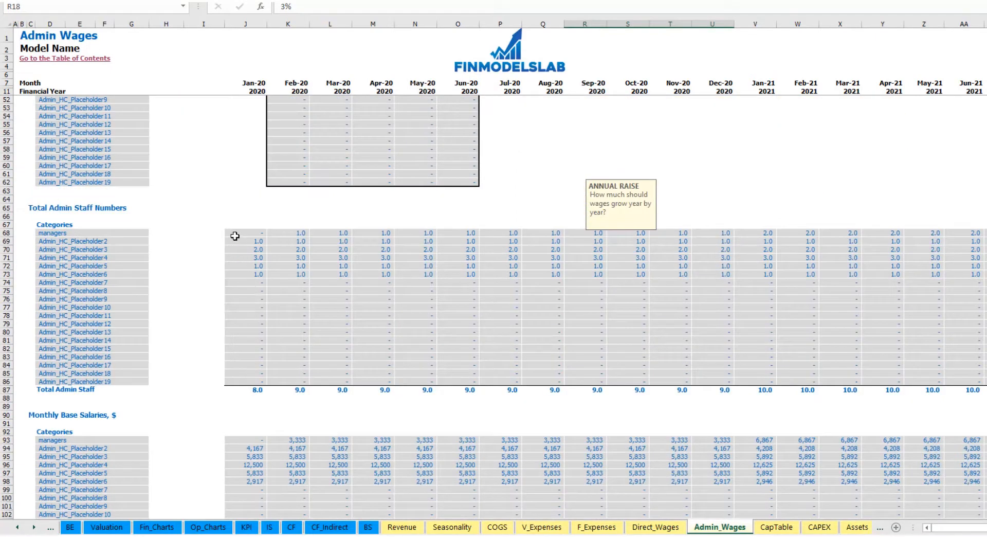
click(284, 232)
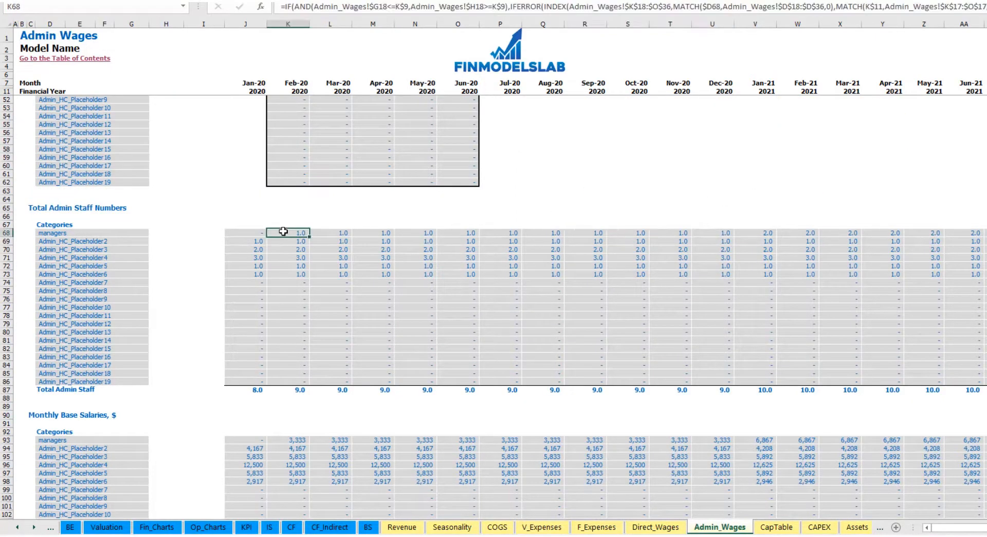
scroll(267, 187, up, 13)
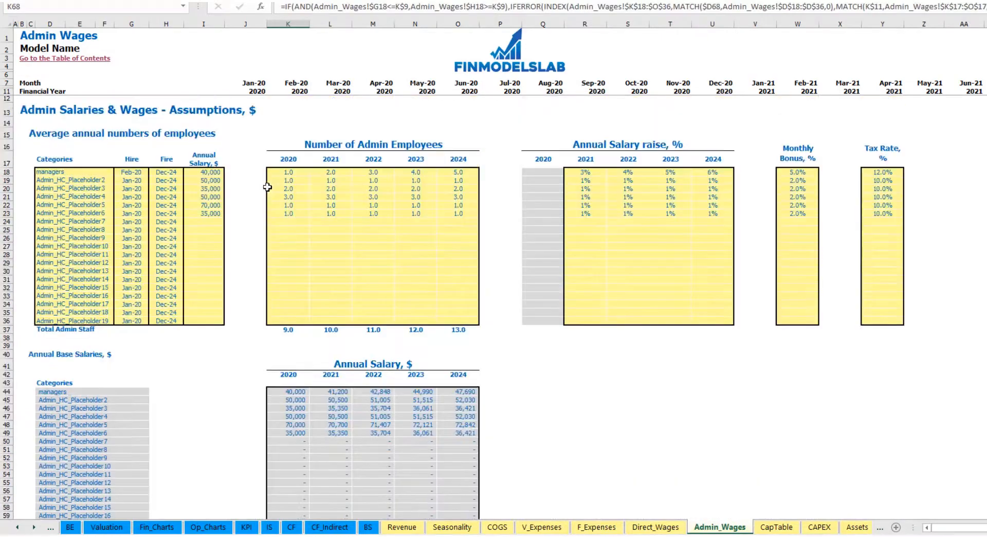
click(135, 171)
- Review the monthly base salaries, monthly bonus and monthly base taxes sections of the admin wages sheet
scroll(236, 231, down, 20)
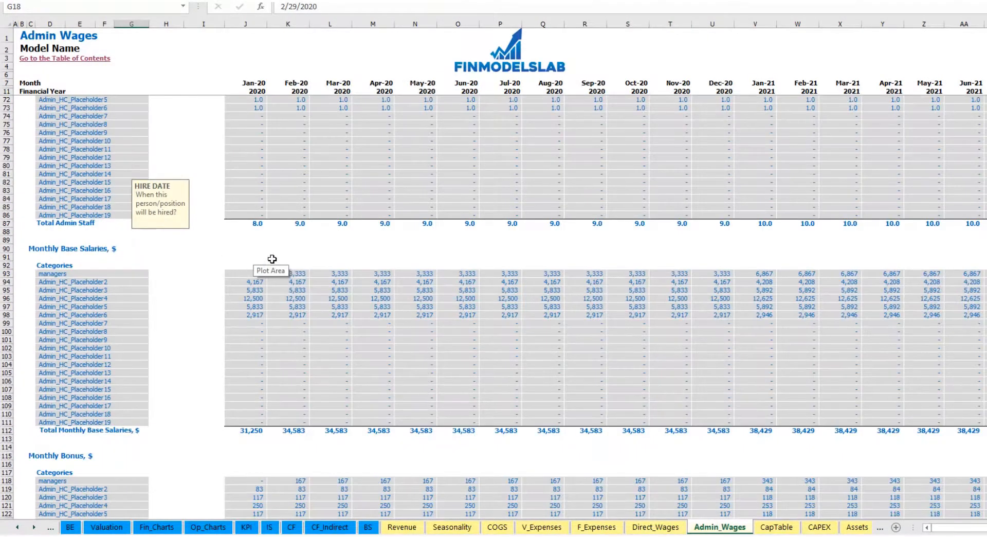
click(278, 249)
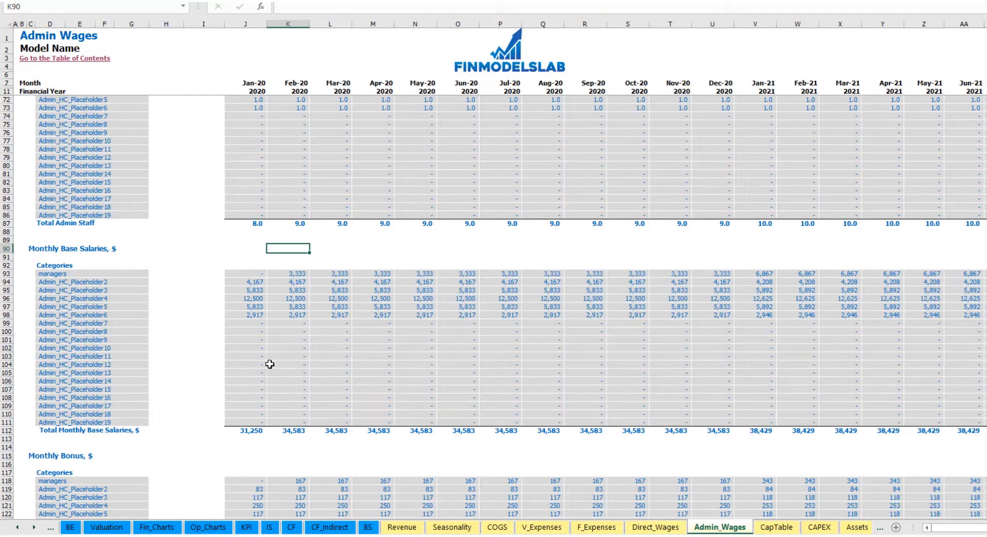
scroll(270, 364, down, 13)
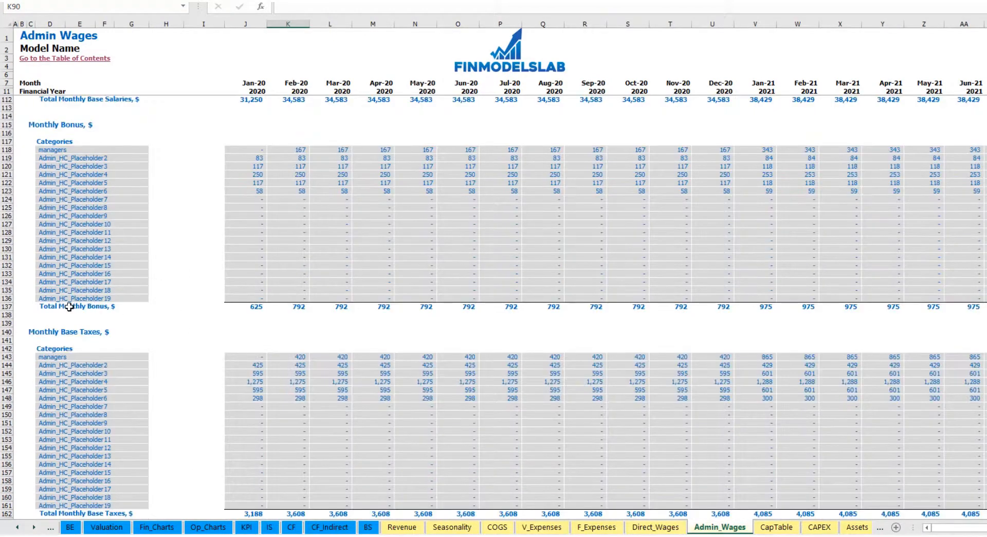
scroll(69, 307, down, 3)
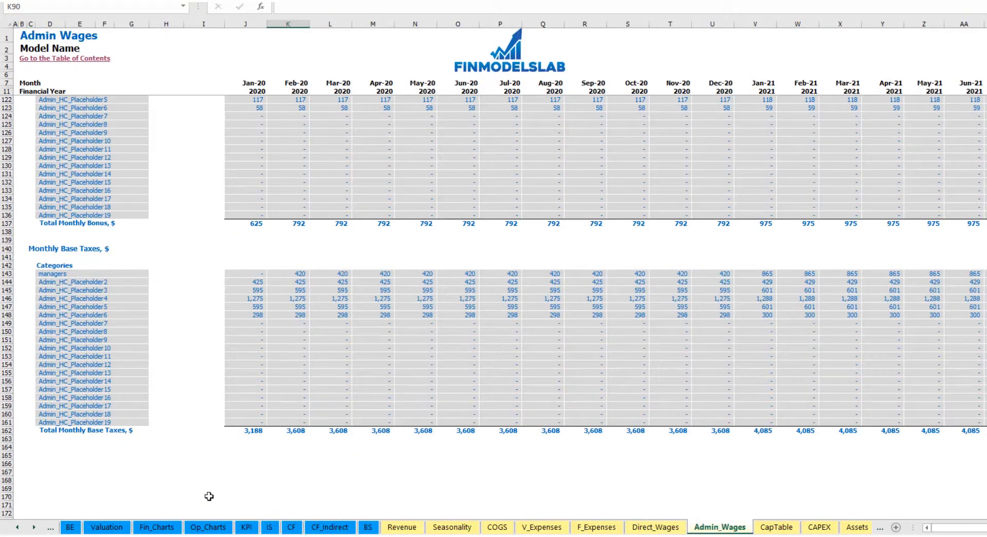
- Expand the Admin Salary and Wages group on the income statement sheet and examine the monthly amounts per category
click(270, 528)
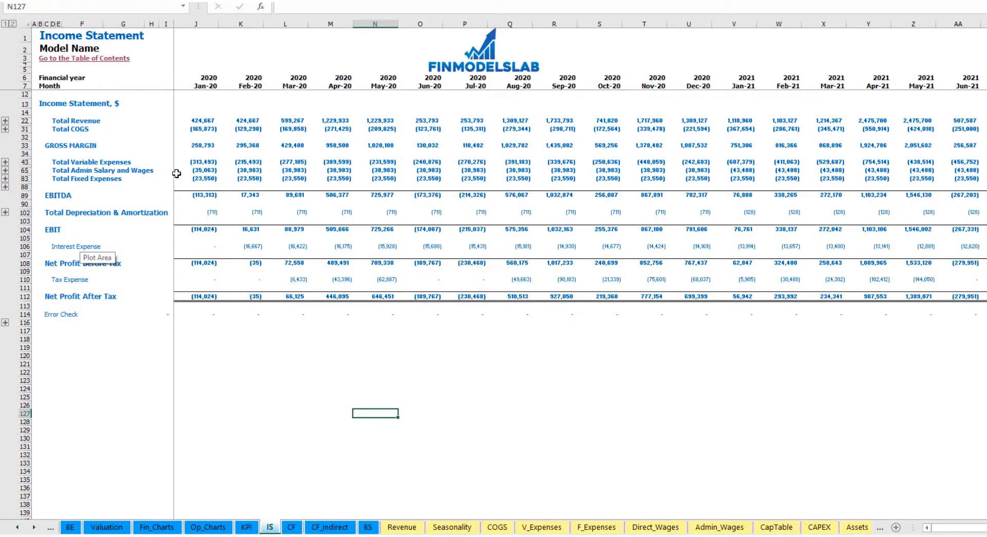
click(5, 171)
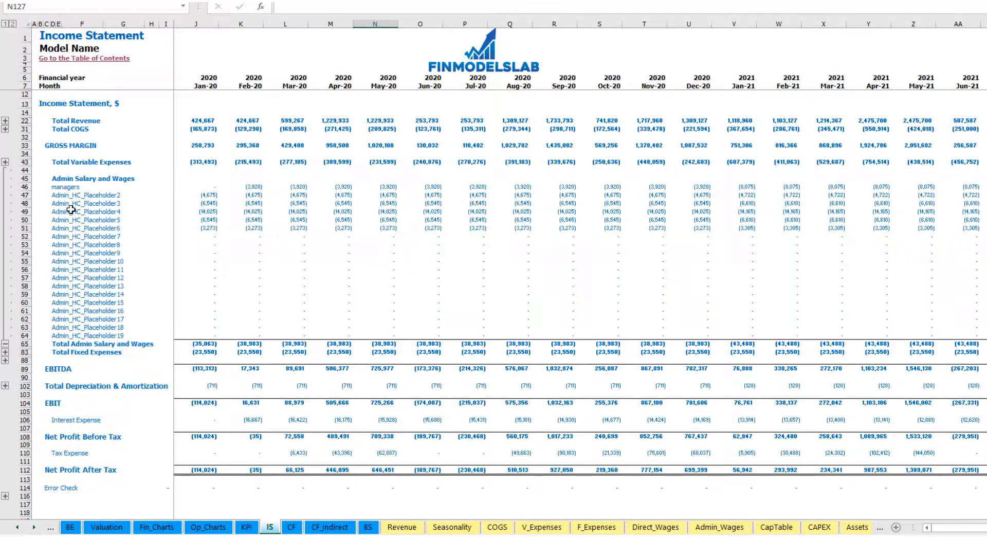
drag(55, 186, 51, 335)
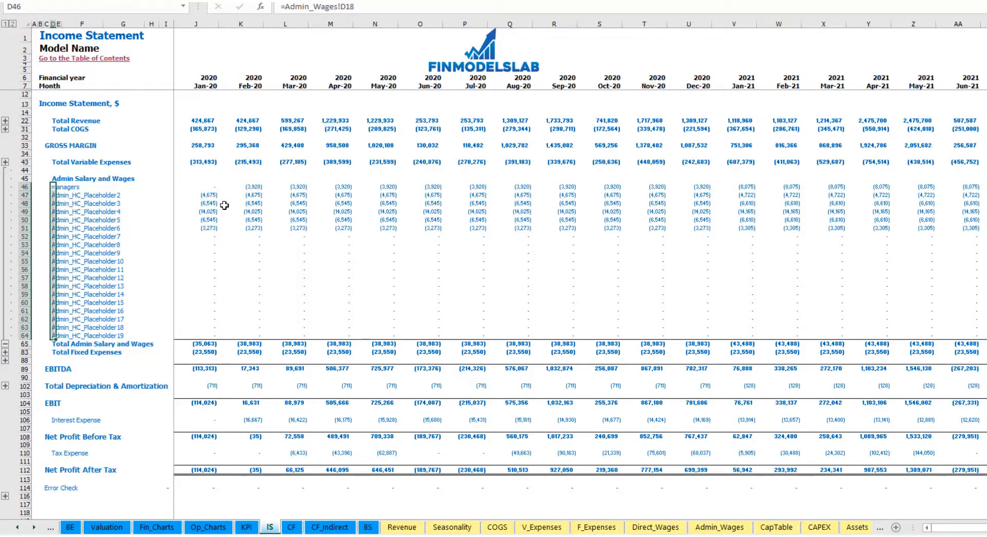
drag(199, 185, 876, 293)
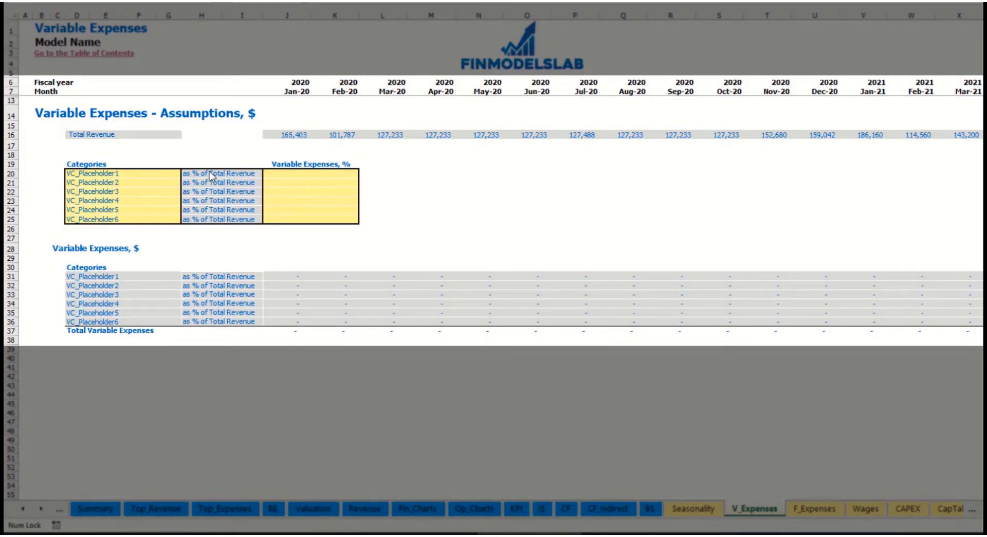
- Name the first variable expense category "Bank fees" on the V_Expenses sheet and set it to 2.5% of total revenue
click(110, 174)
text(Ba)
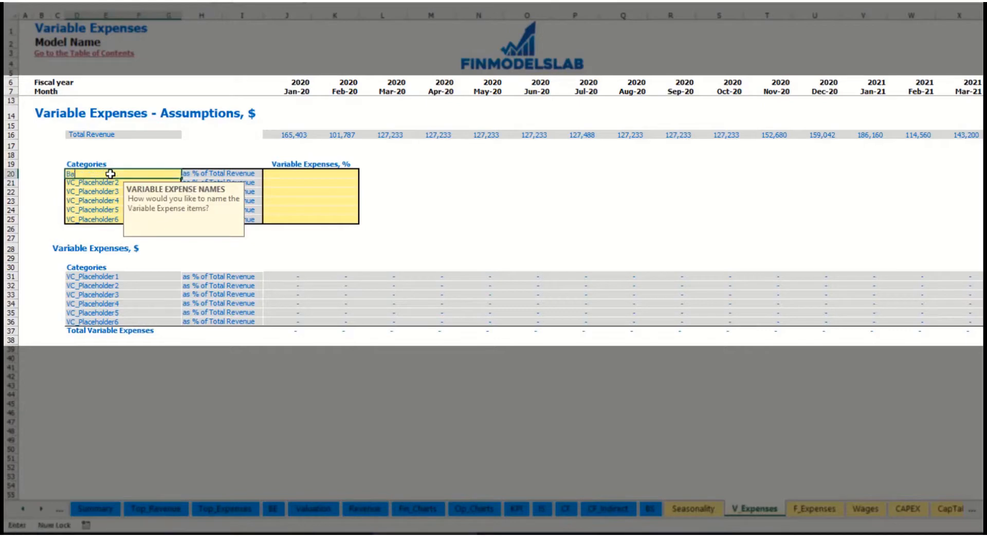
text(nk fees)
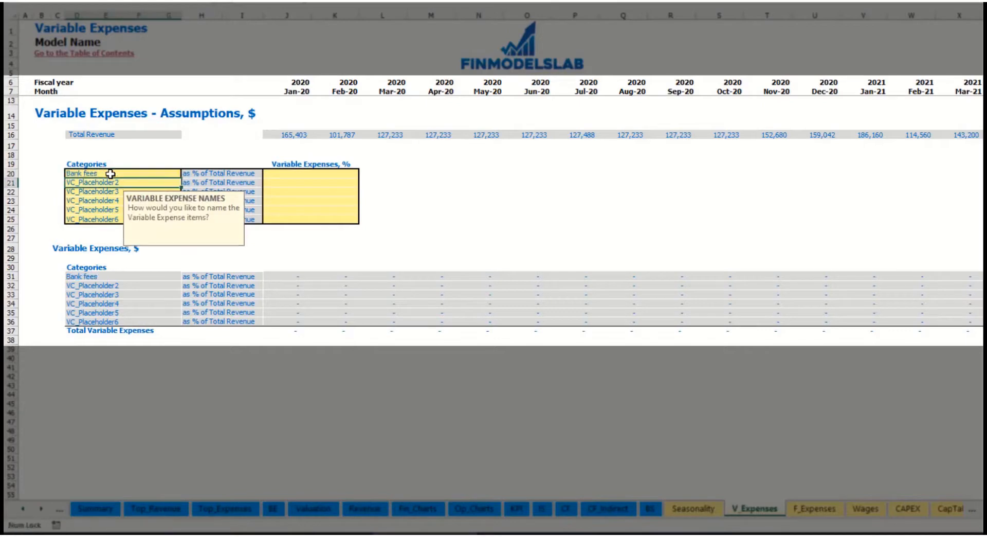
click(293, 174)
text(2)
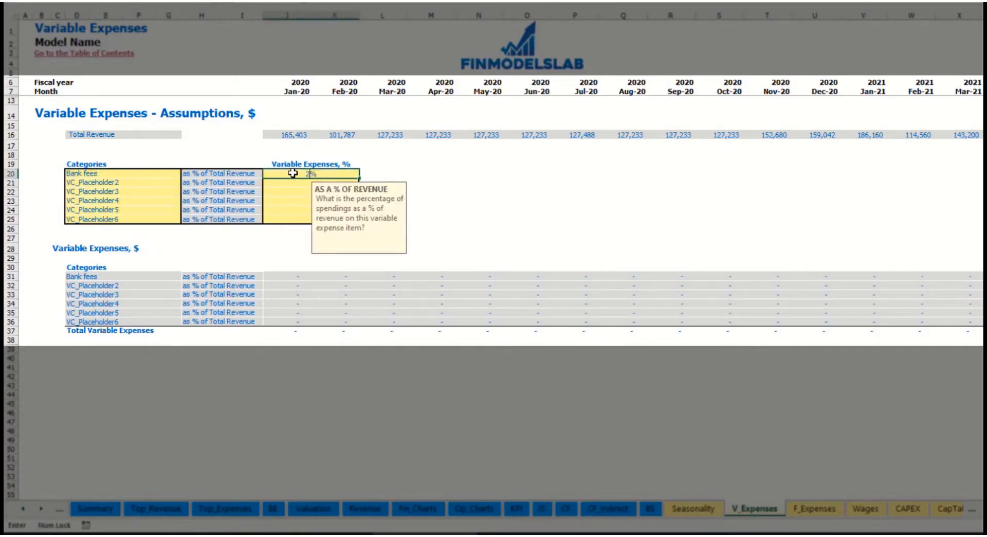
text(.5)
key(Return)
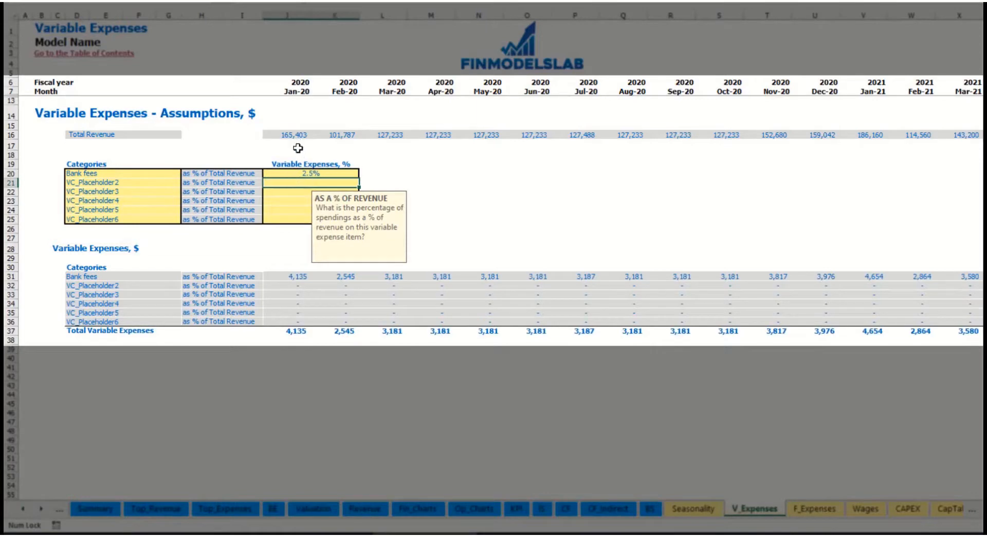
- Examine the monthly Total Revenue row and the calculated monthly Bank fees amounts
drag(289, 135, 769, 136)
scroll(253, 275, right, 10)
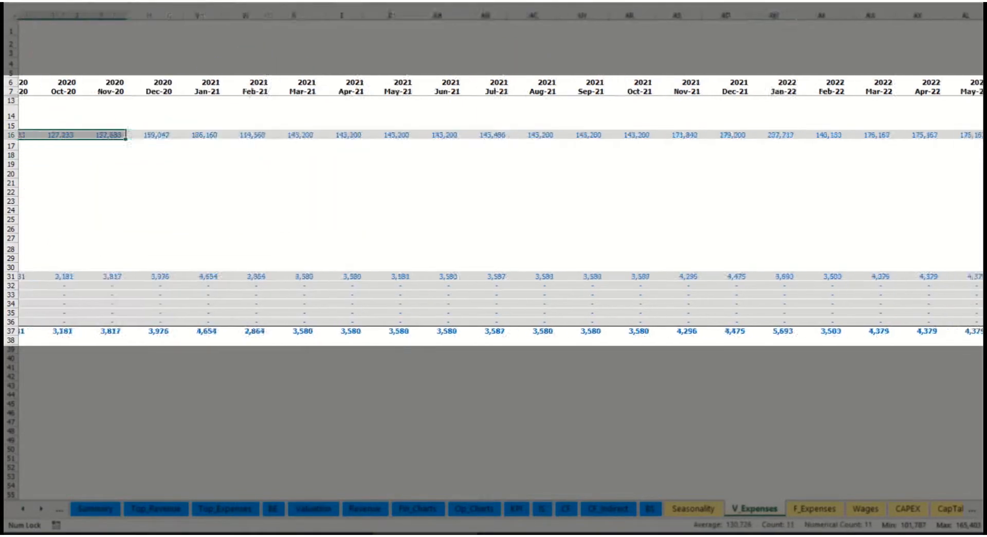
scroll(253, 274, left, 10)
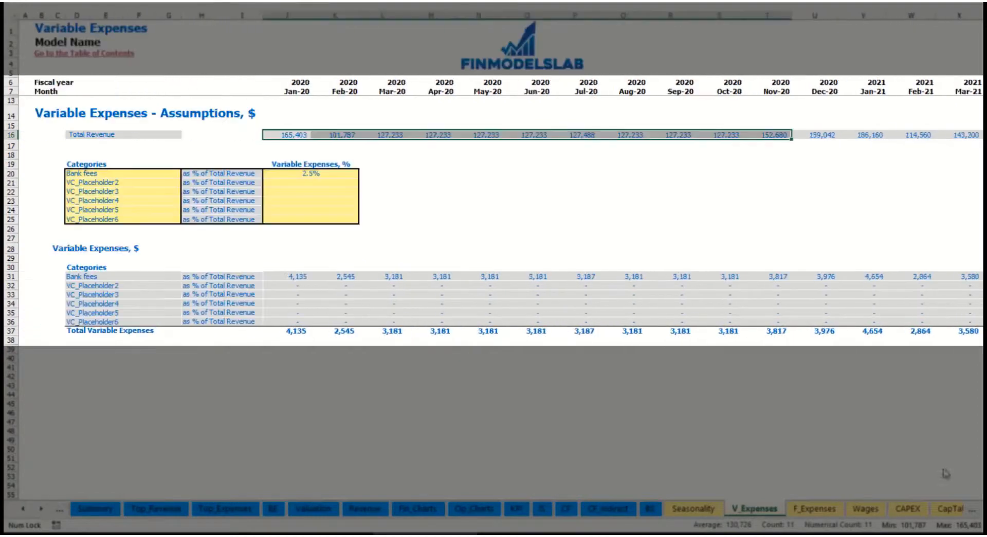
click(305, 277)
click(384, 276)
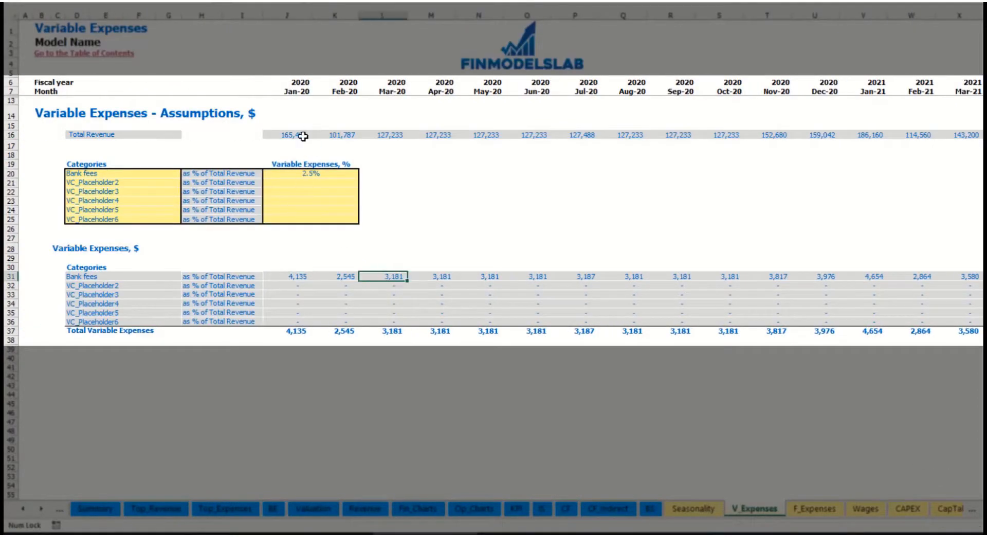
- Name the second variable expense category "Other Var Exp" and set it to 5% of total revenue
click(126, 183)
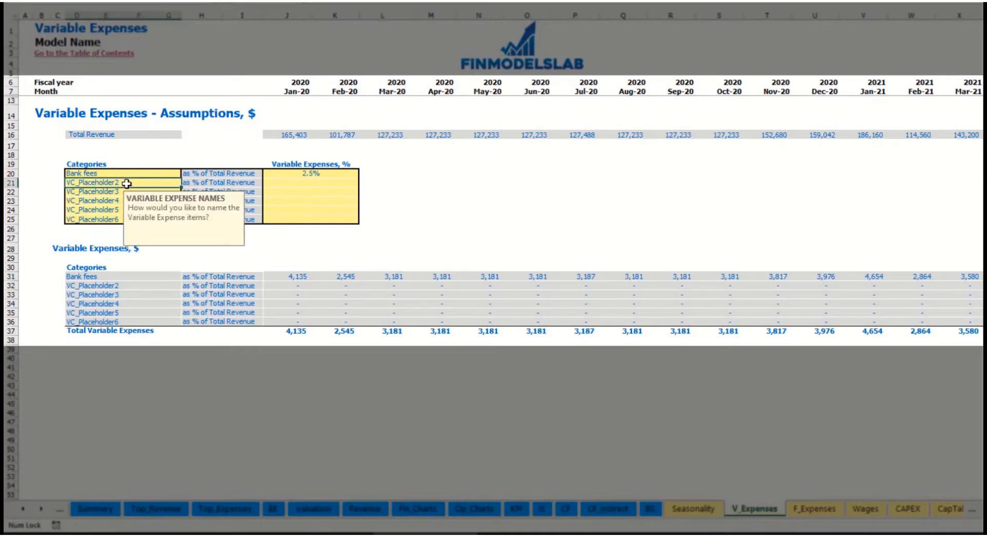
text(Other Var Exp)
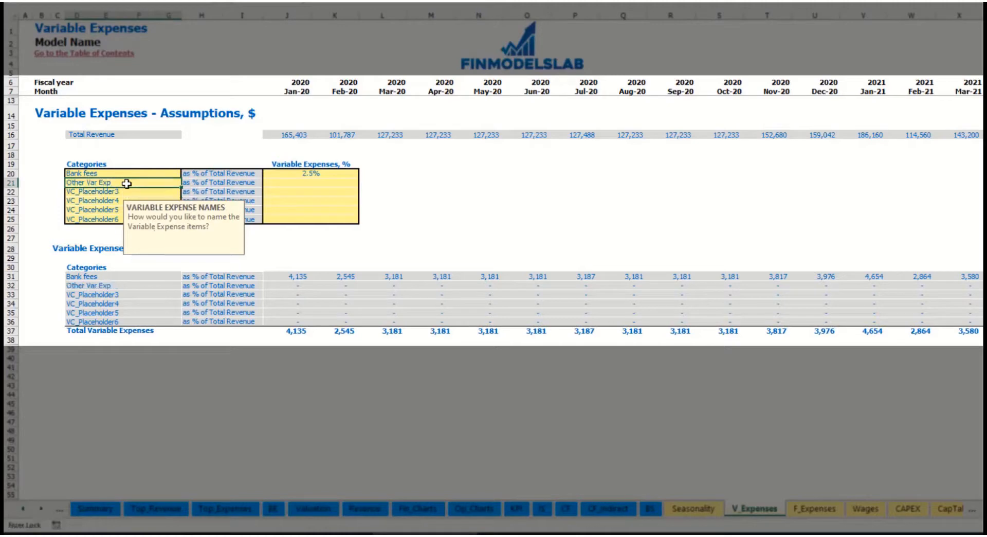
key(Return)
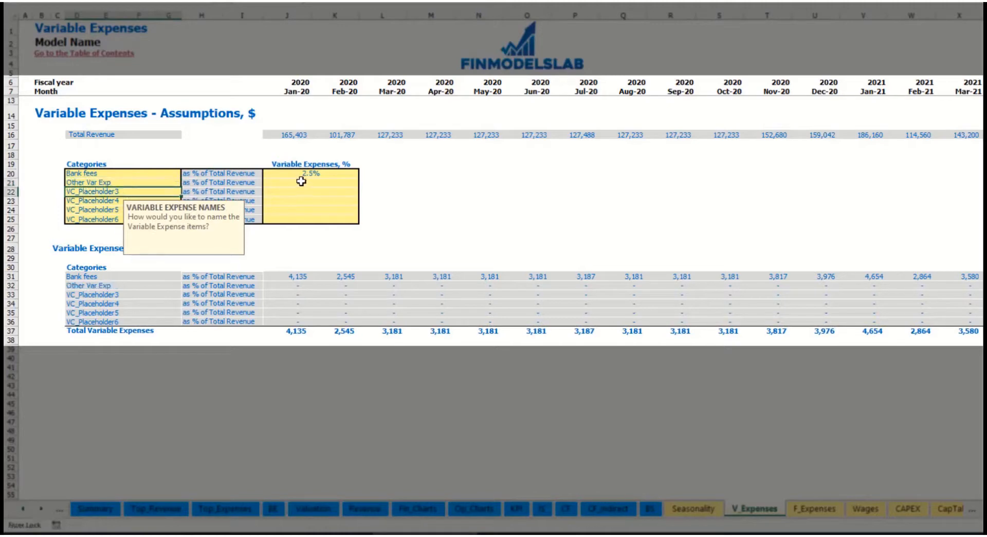
click(301, 181)
text(5)
key(Return)
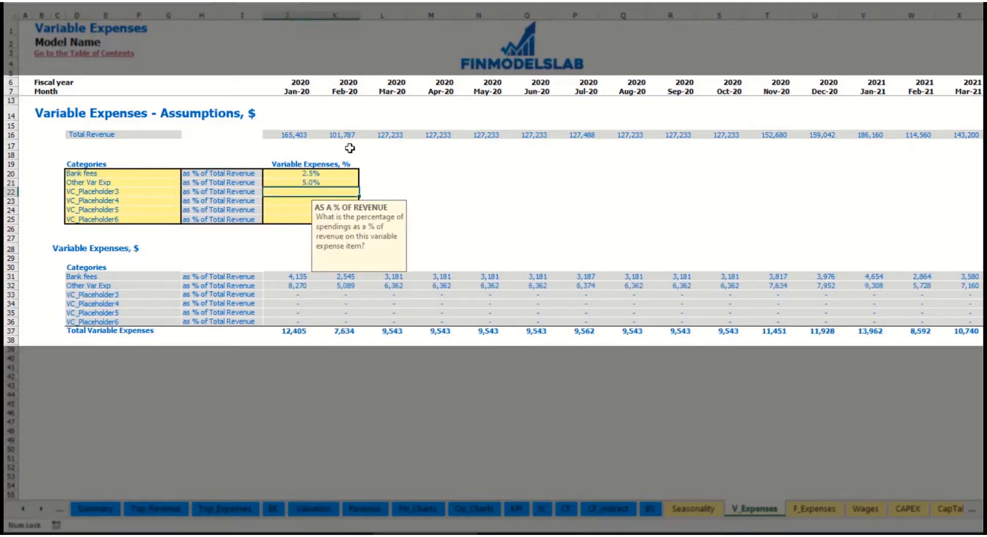
- Name the third variable expense category "Direct Labor" and set it to 15% of total revenue
click(159, 192)
text(Direct)
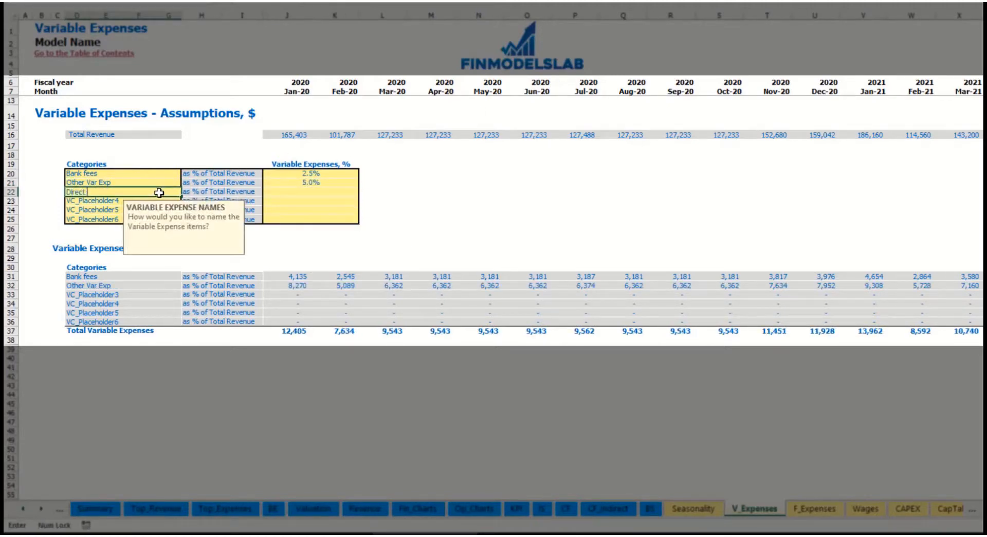
text( Labor)
key(Return)
click(291, 192)
text(1)
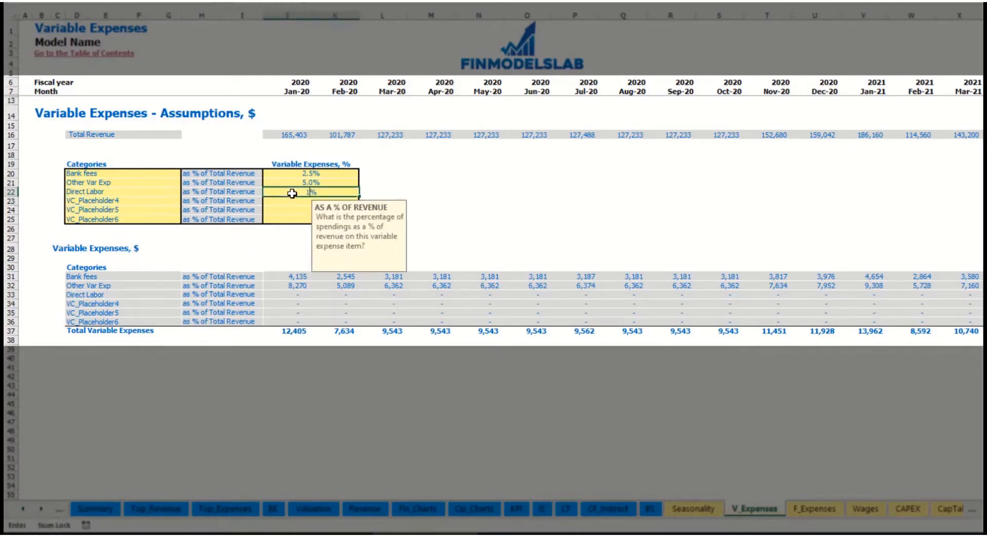
text(5)
key(Return)
- Expand the Total Variable Expenses group on the income statement sheet and examine the monthly amounts of each category
click(289, 276)
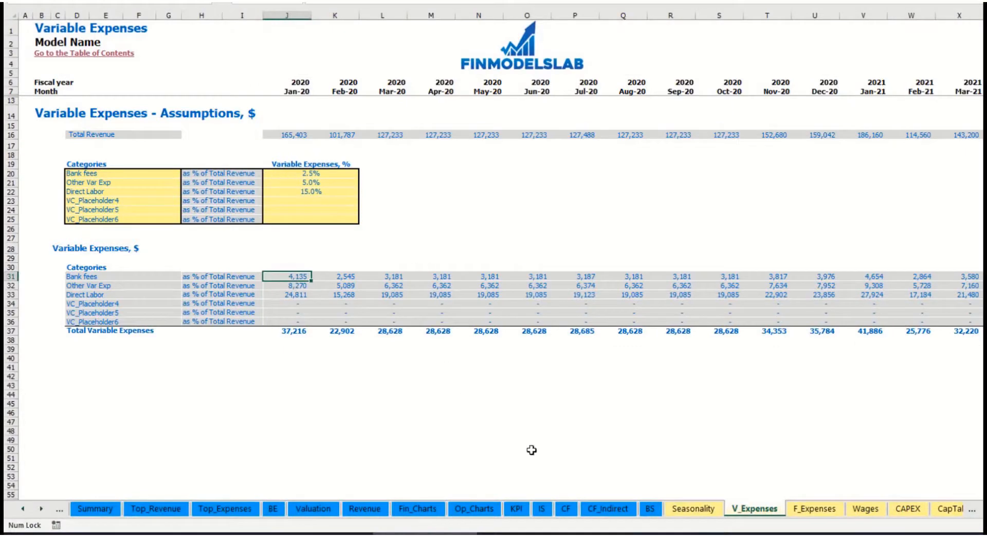
click(547, 514)
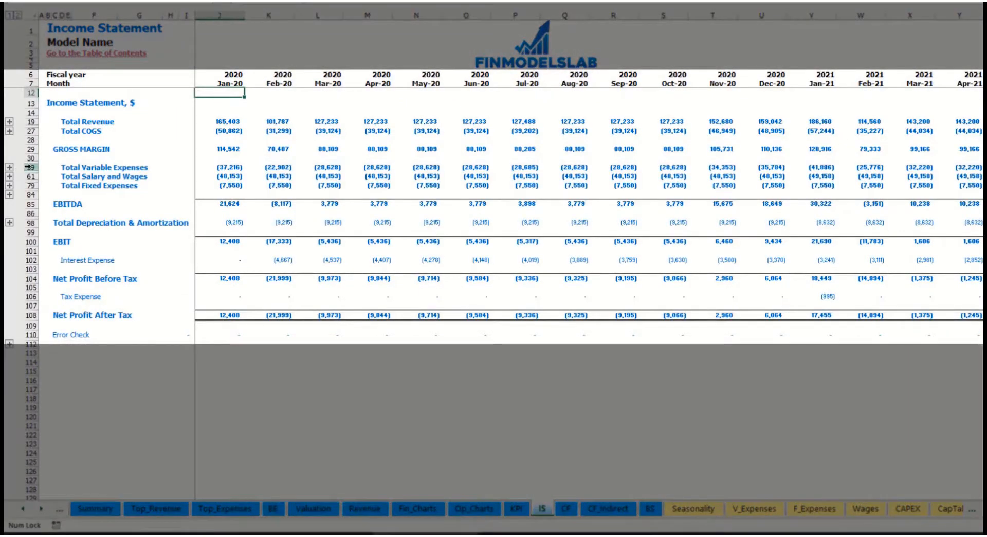
click(30, 167)
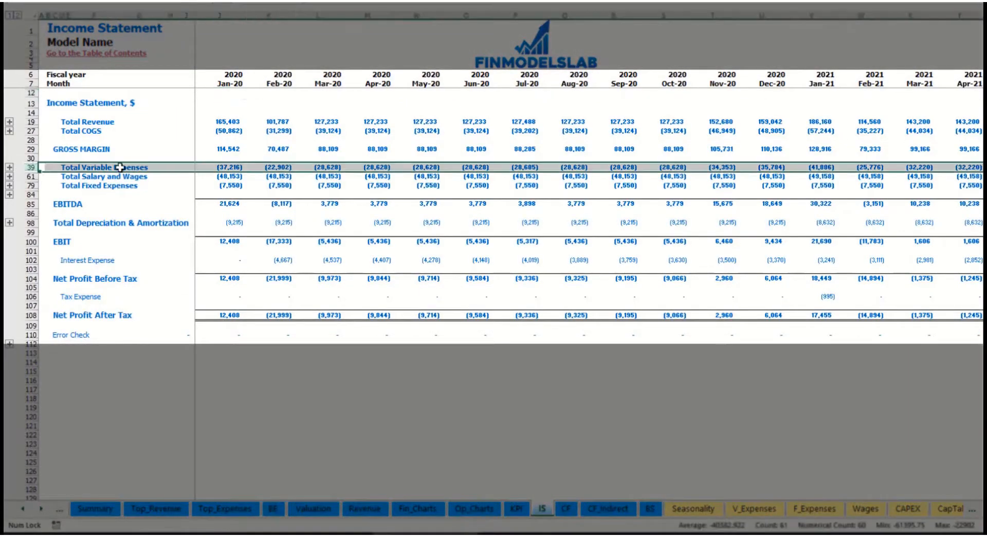
click(9, 167)
drag(31, 186, 40, 216)
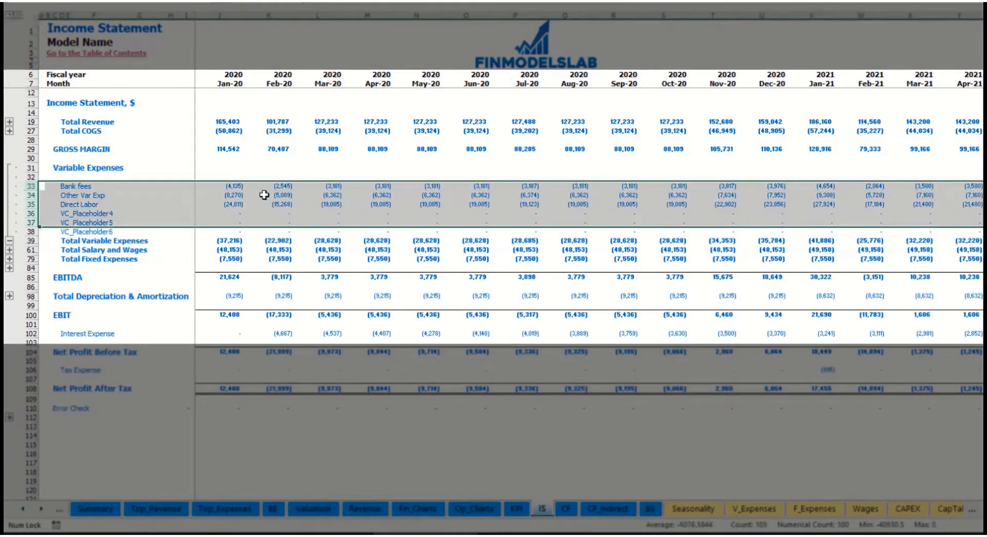
click(350, 186)
drag(65, 186, 65, 232)
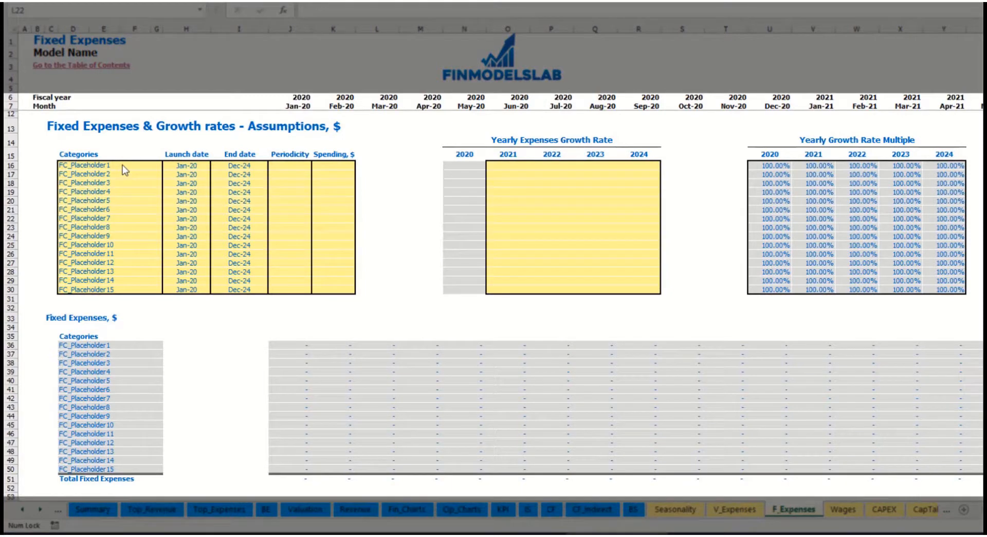
- Name the first fixed expense category "Utilities" on the F_Expenses sheet and set its launch date to Mar-20
click(110, 166)
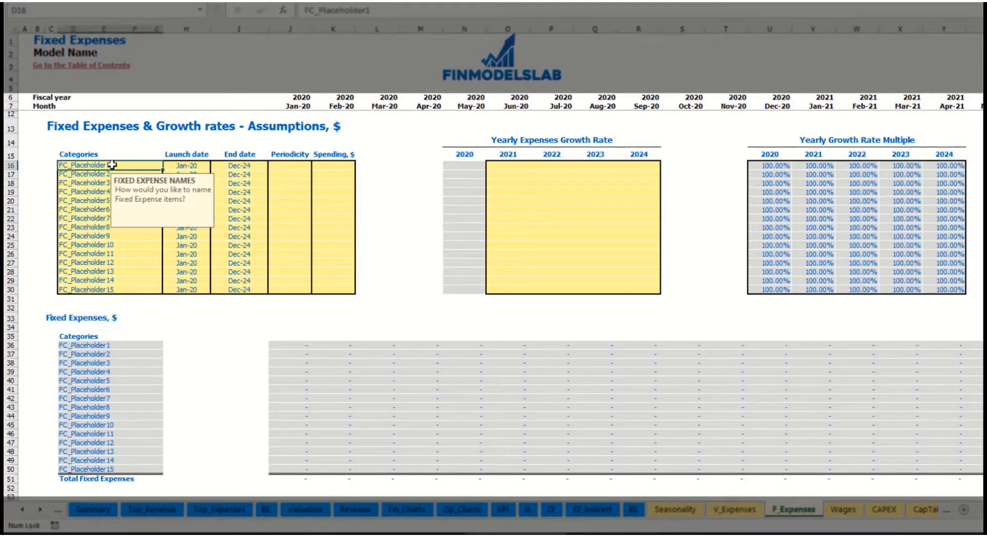
text(Utilities)
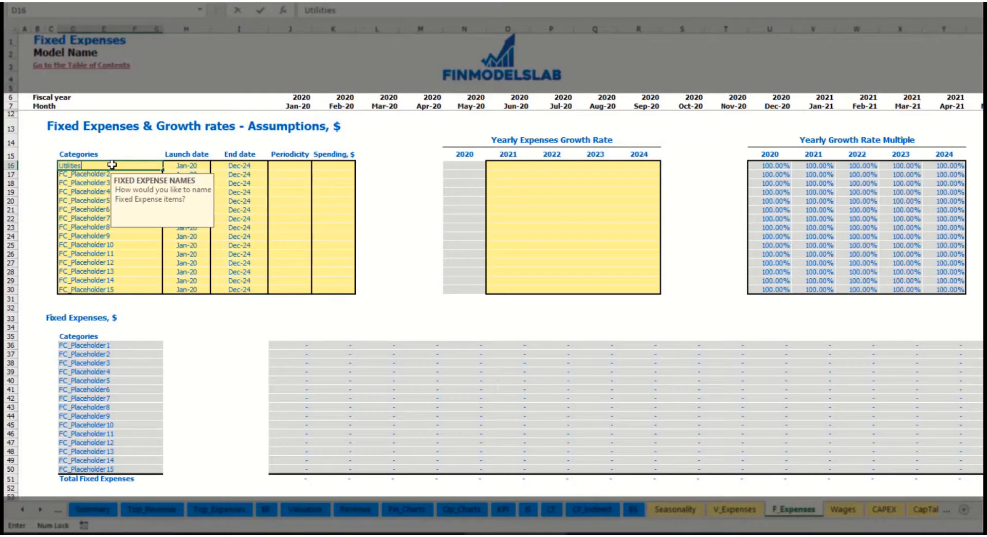
key(Return)
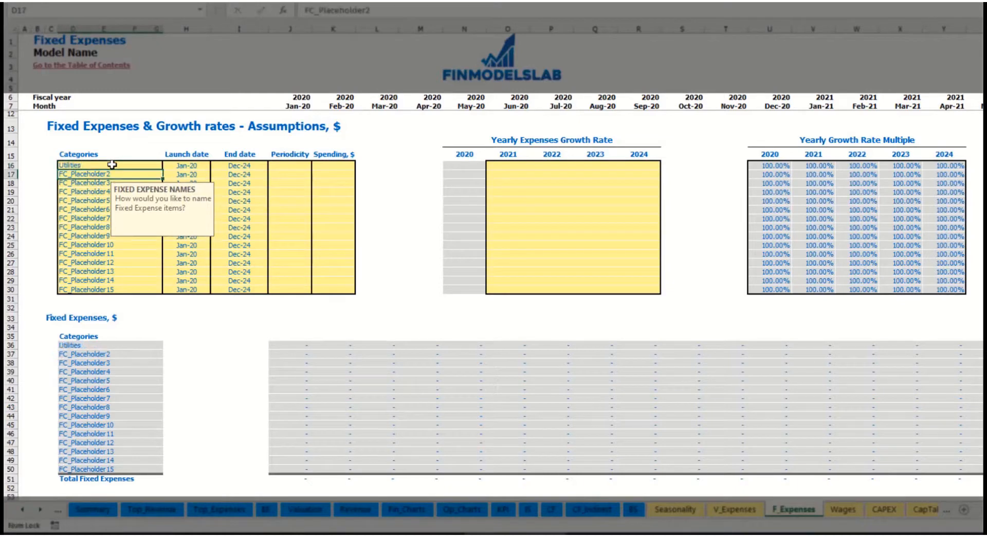
click(192, 165)
click(215, 166)
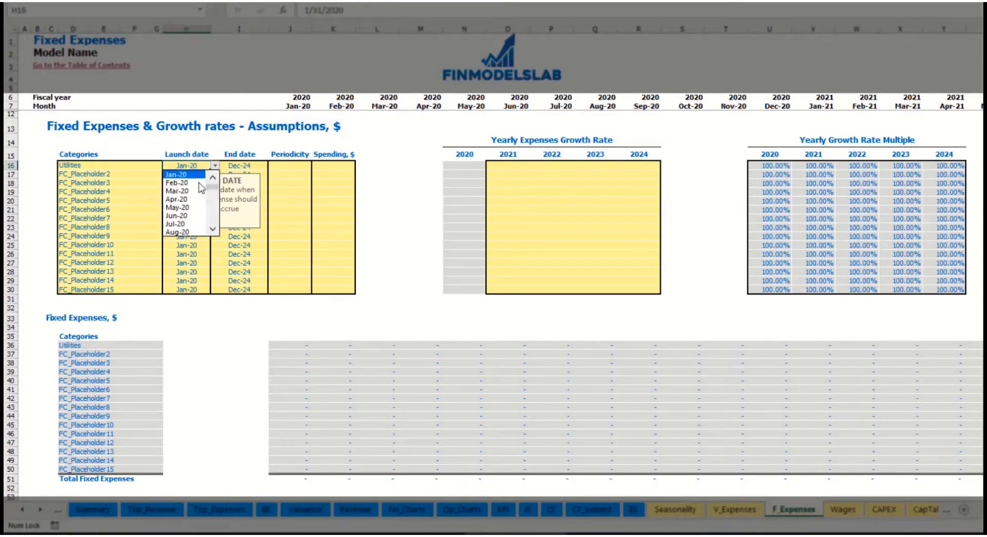
click(180, 193)
- Check the Utilities end date and the span of the monthly timeline on the fixed expenses sheet
click(261, 164)
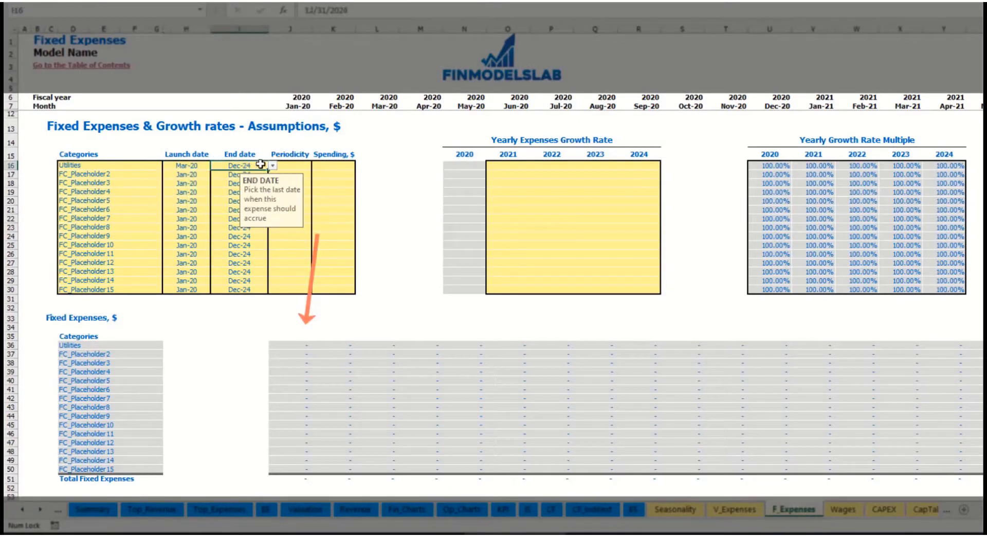
click(297, 107)
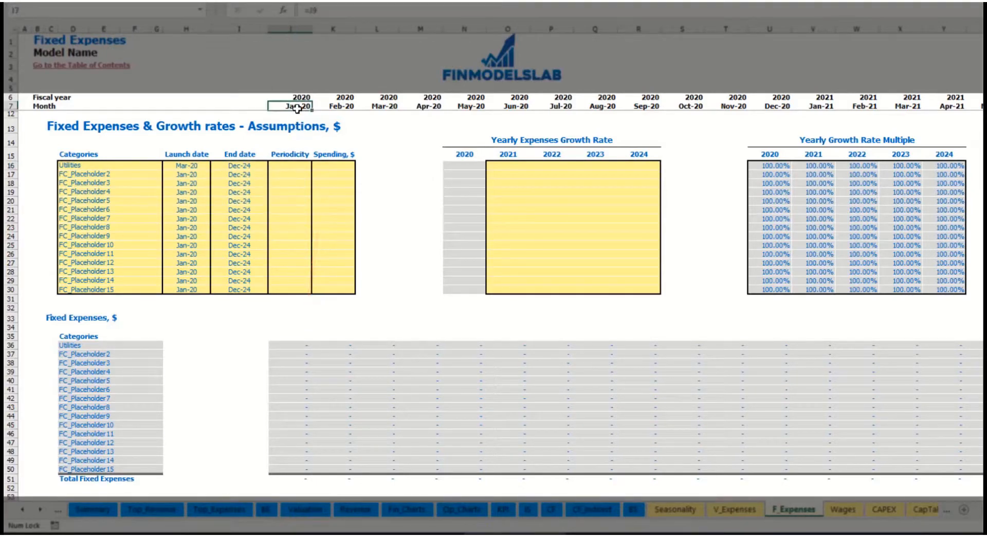
key(ctrl+Right)
key(ctrl+Left)
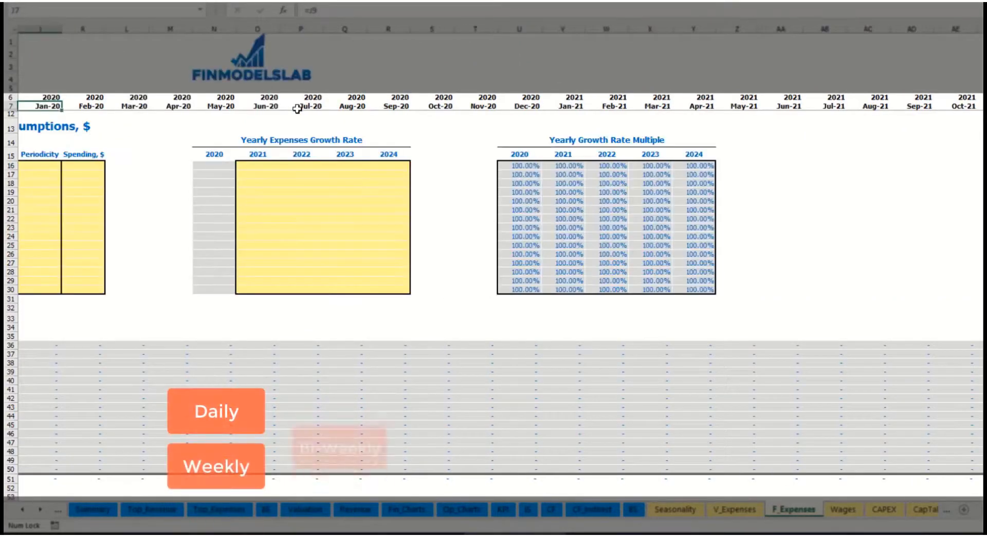
key(Left)
key(Left)
key(Left)
key(Home)
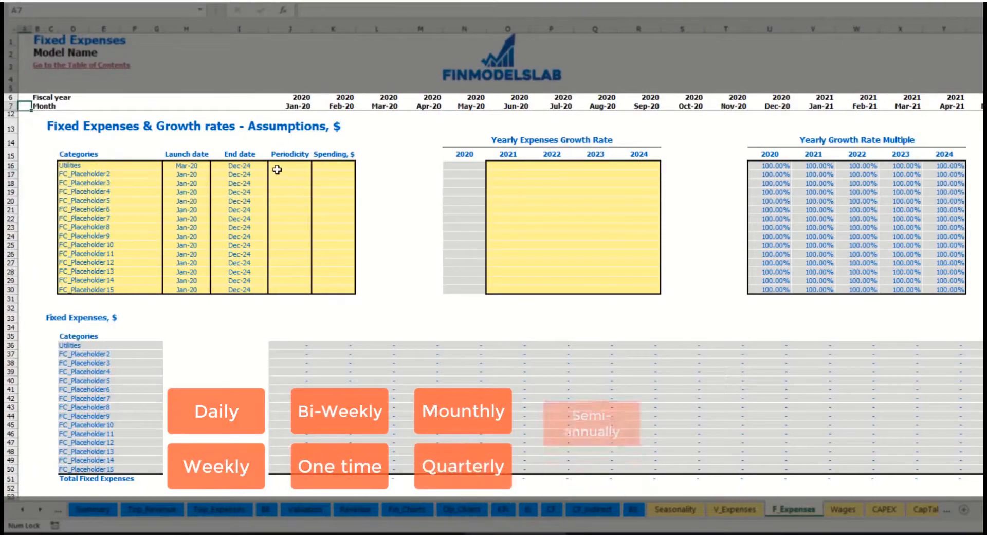
- Set the Utilities periodicity to Daily and its spending to $50
click(278, 165)
click(317, 165)
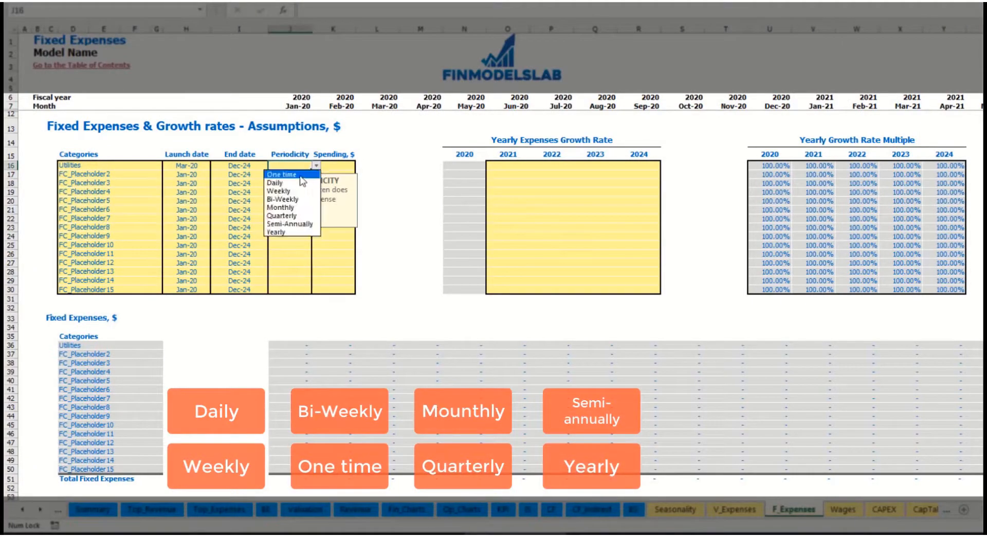
click(301, 182)
key(Right)
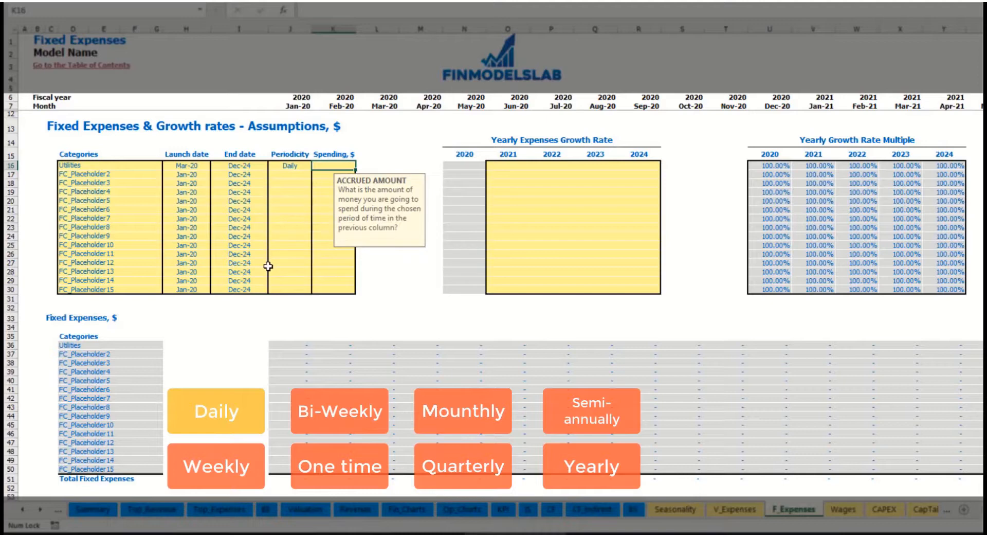
text(50)
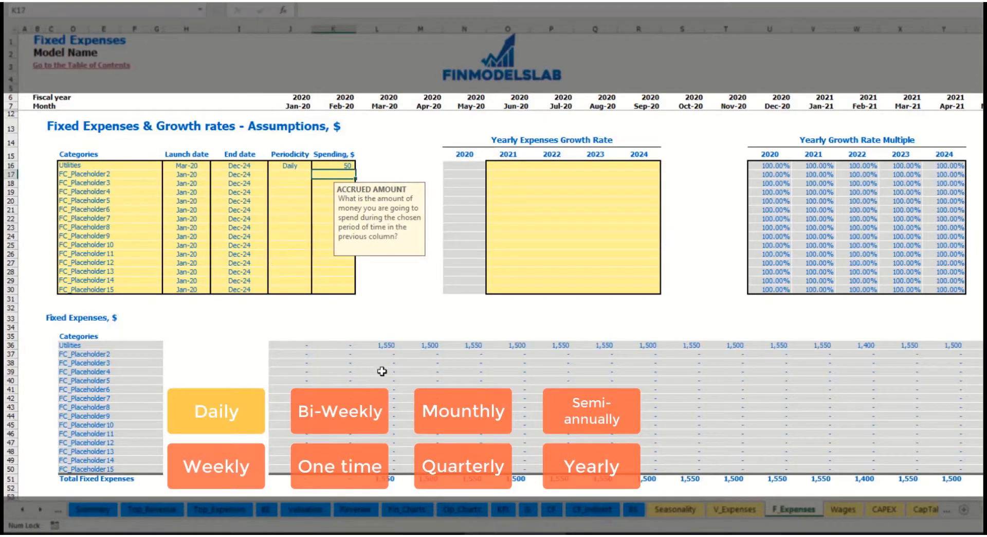
- Examine the calculated Utilities amounts for March, April and May 2020 against the month header
click(389, 346)
click(427, 348)
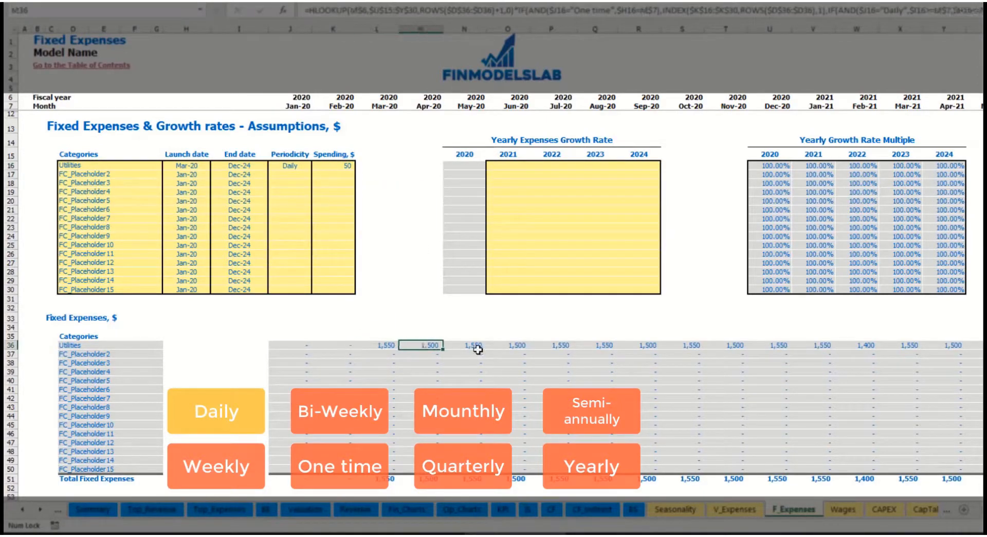
click(479, 348)
click(393, 338)
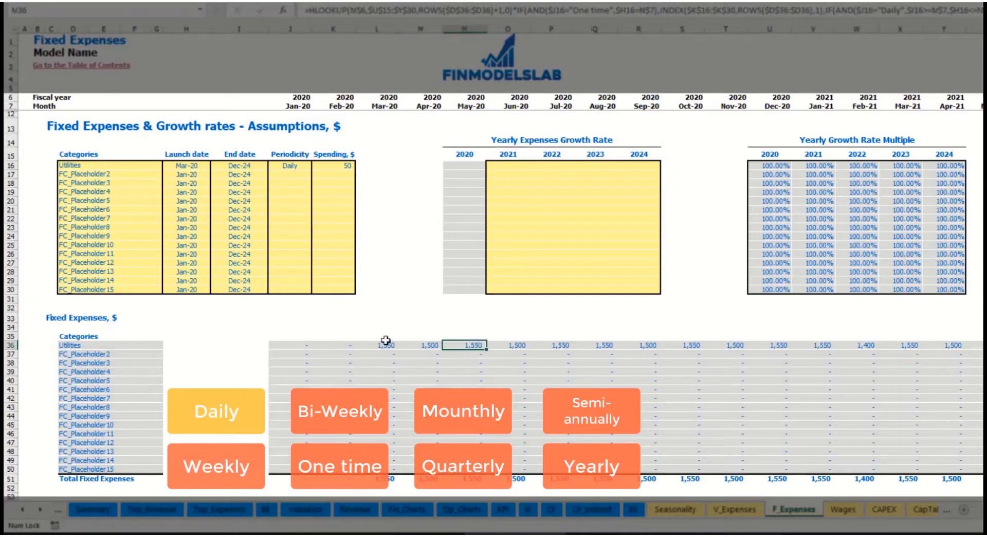
click(417, 348)
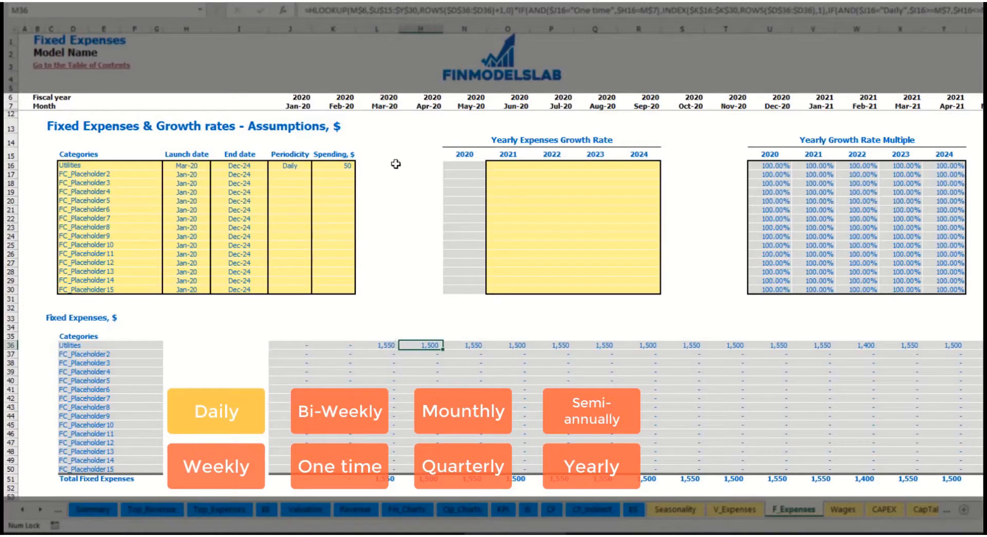
click(380, 103)
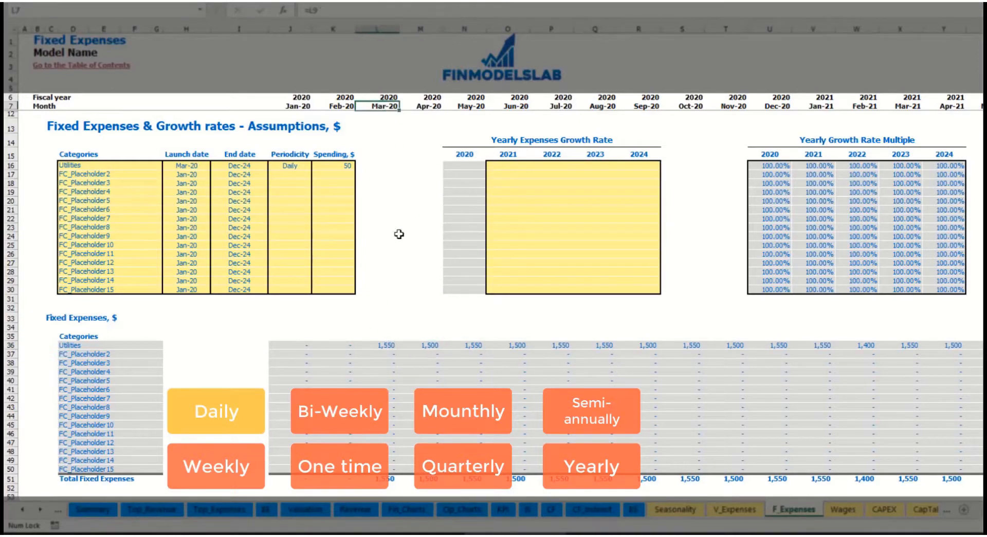
click(389, 346)
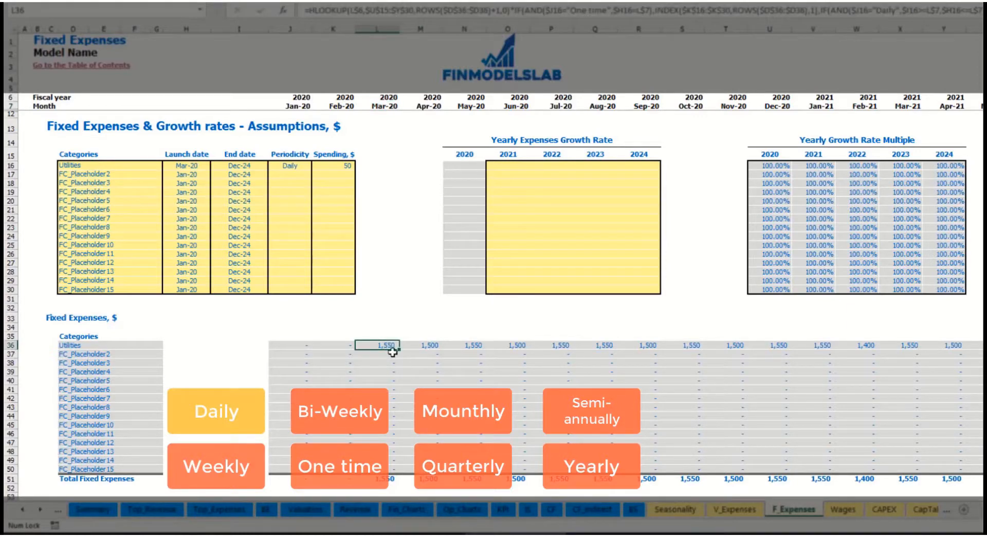
click(429, 345)
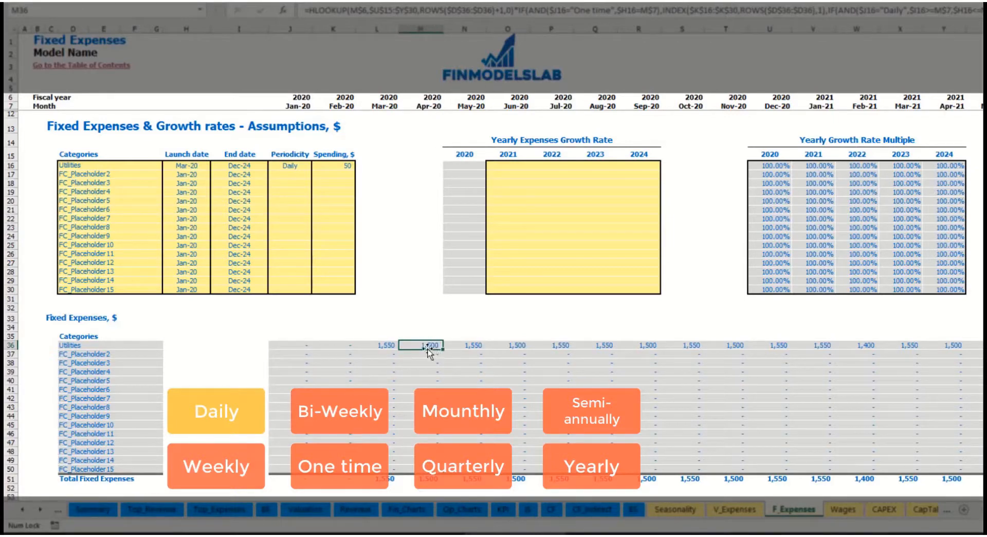
- Set the yearly expenses growth rate of Utilities to 5% for each year from 2021 to 2024
click(515, 168)
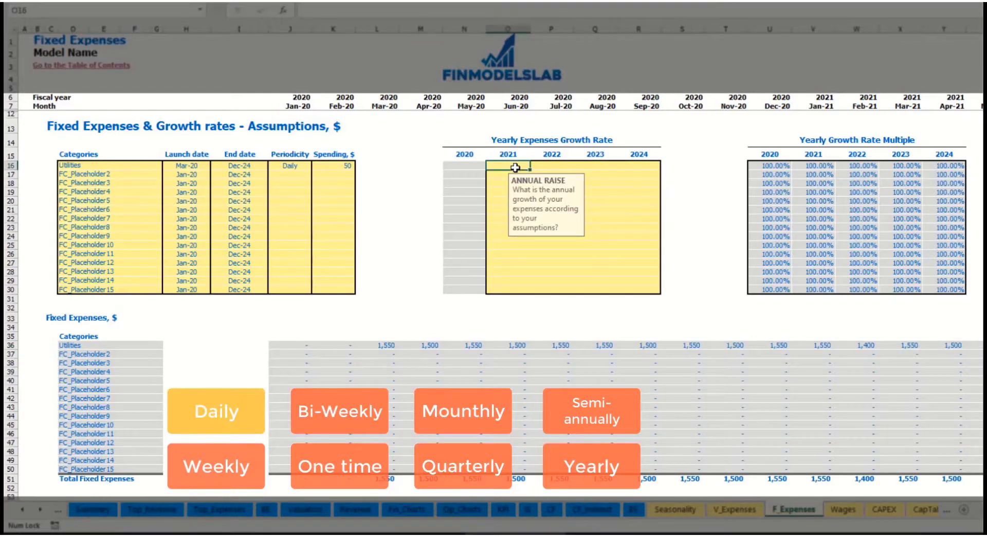
text(5%)
key(Return)
key(Up)
key(ctrl+c)
key(Right)
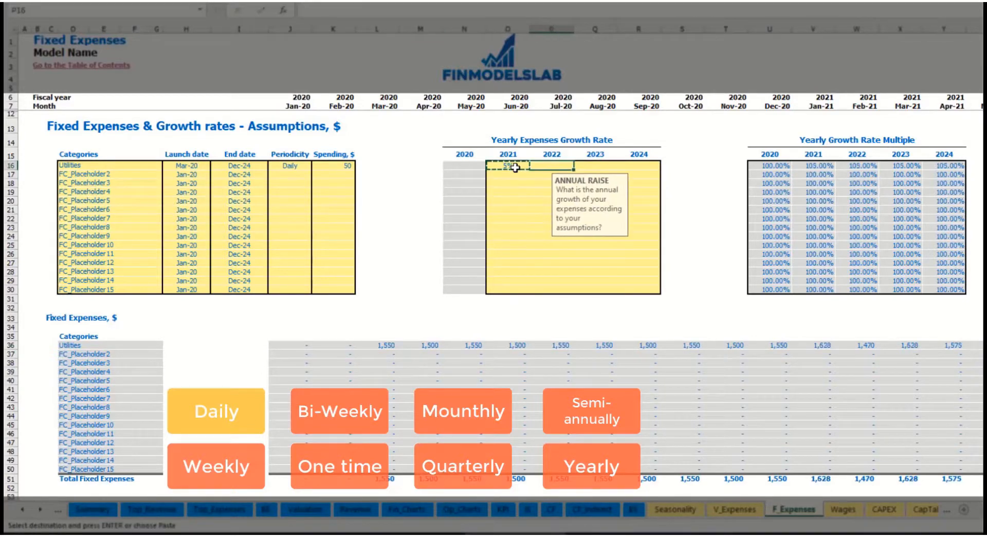
key(shift+Right)
key(shift+Right)
key(shift+Right)
key(ctrl+v)
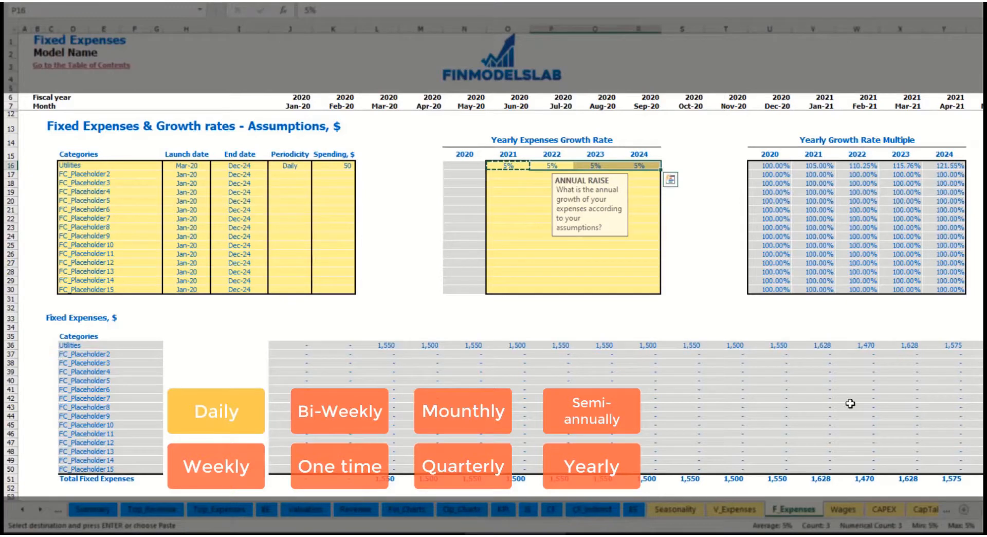
drag(516, 168, 638, 166)
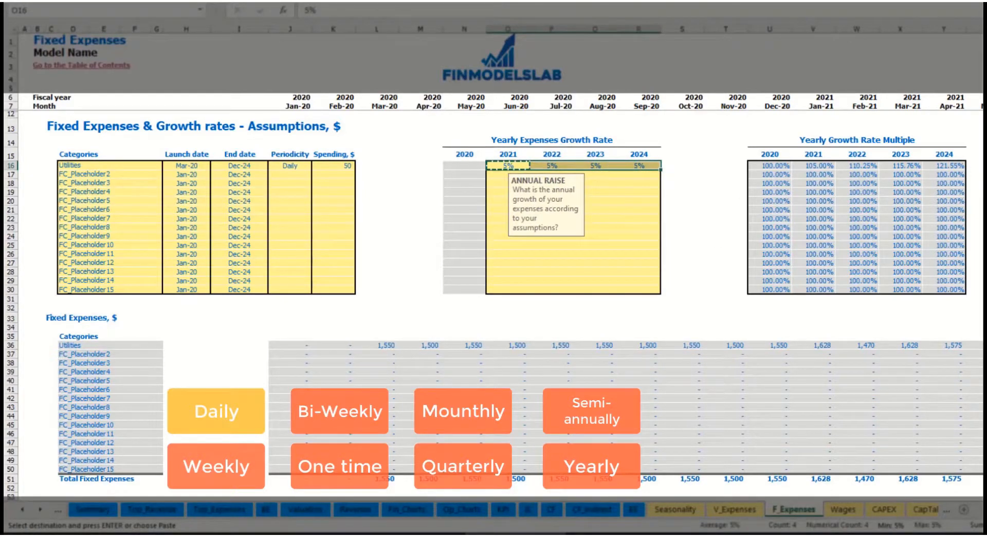
drag(979, 509, 898, 496)
- Rename the second fixed expense category to Advertising
click(119, 172)
key(Escape)
text(Advertising)
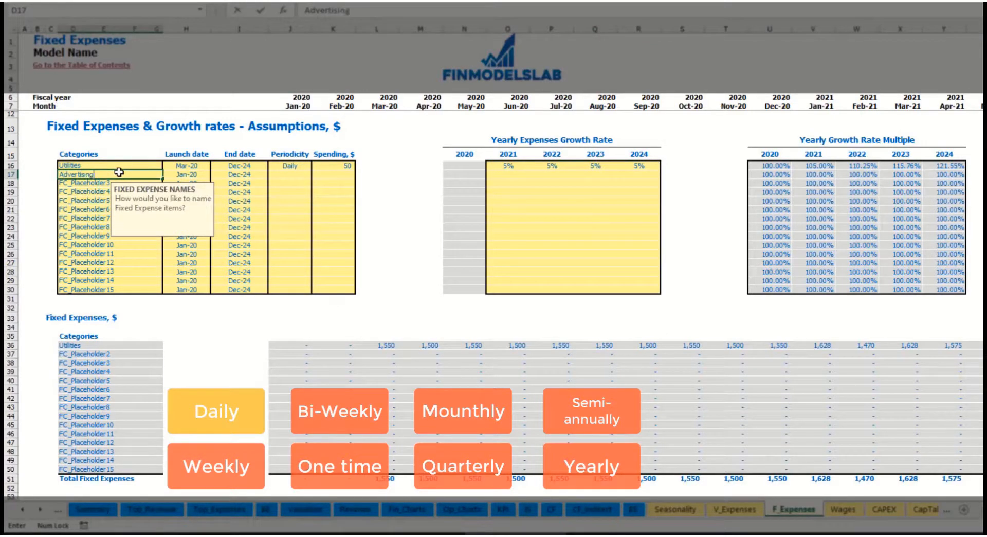
key(Return)
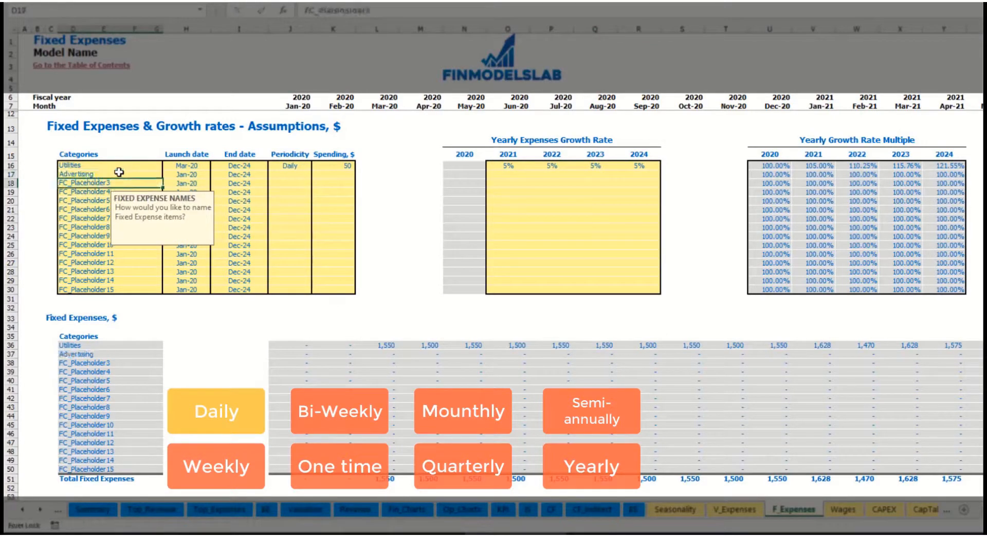
- Set the Advertising launch date to Mar-20 and its end date to Aug-24
click(187, 175)
click(215, 175)
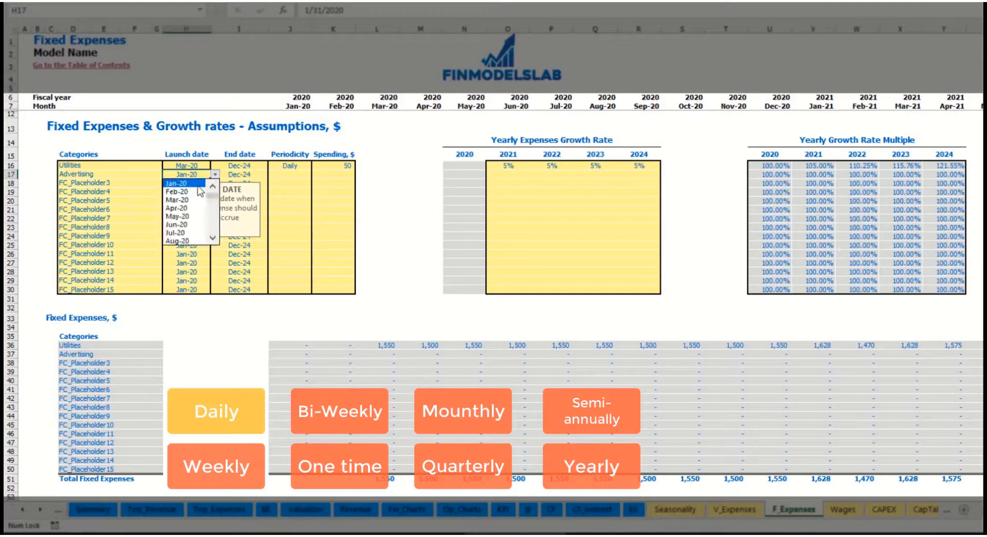
click(193, 201)
click(239, 174)
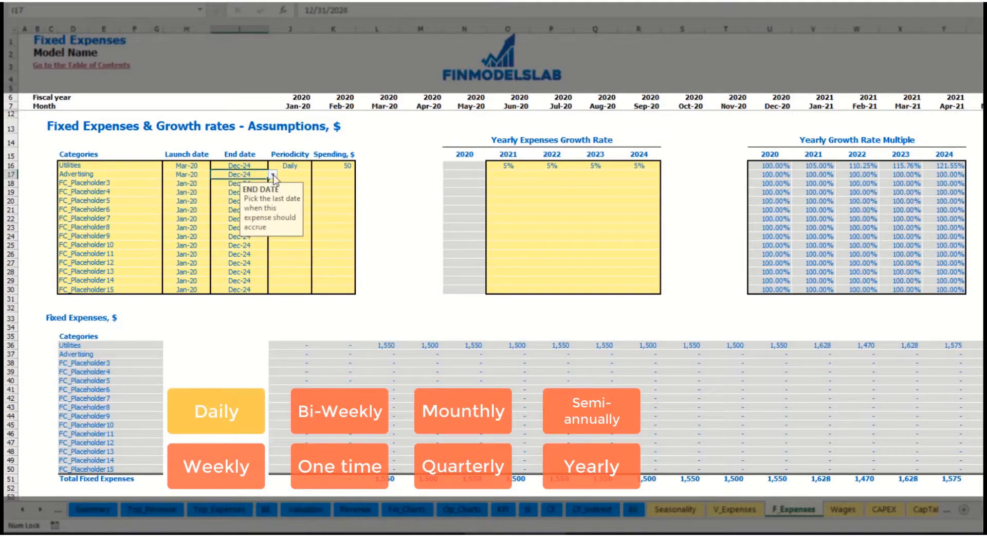
click(272, 174)
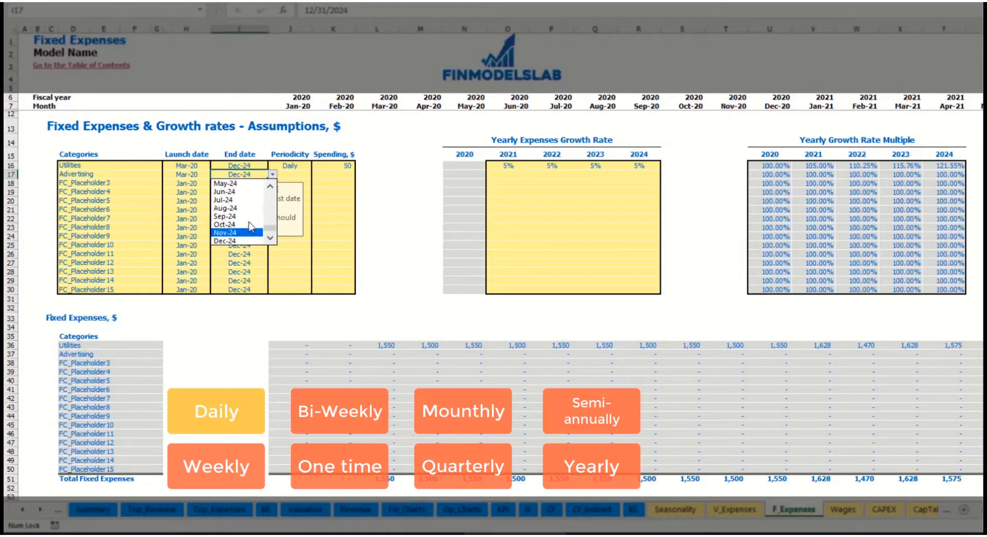
click(242, 208)
- Set the Advertising periodicity to Weekly and its spending to $100
click(289, 174)
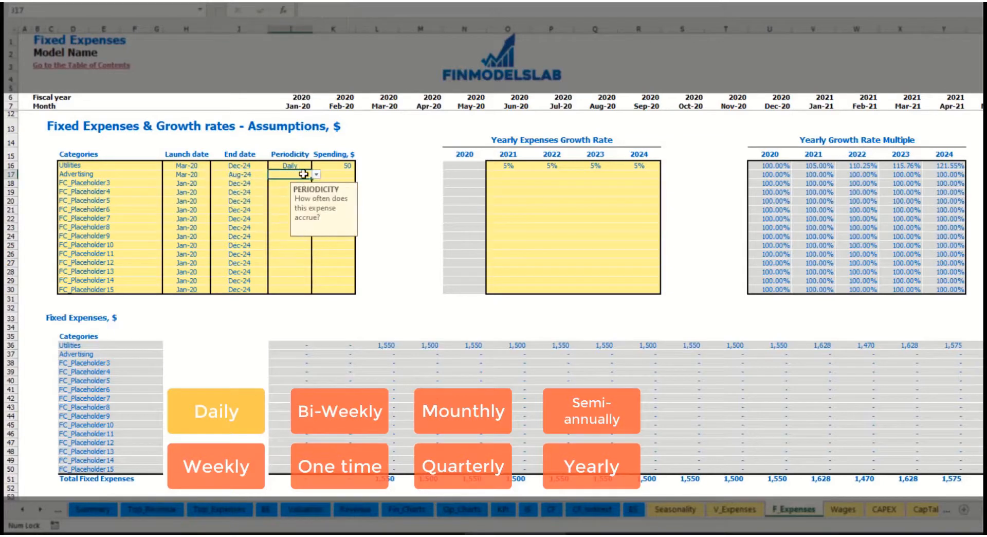
click(317, 174)
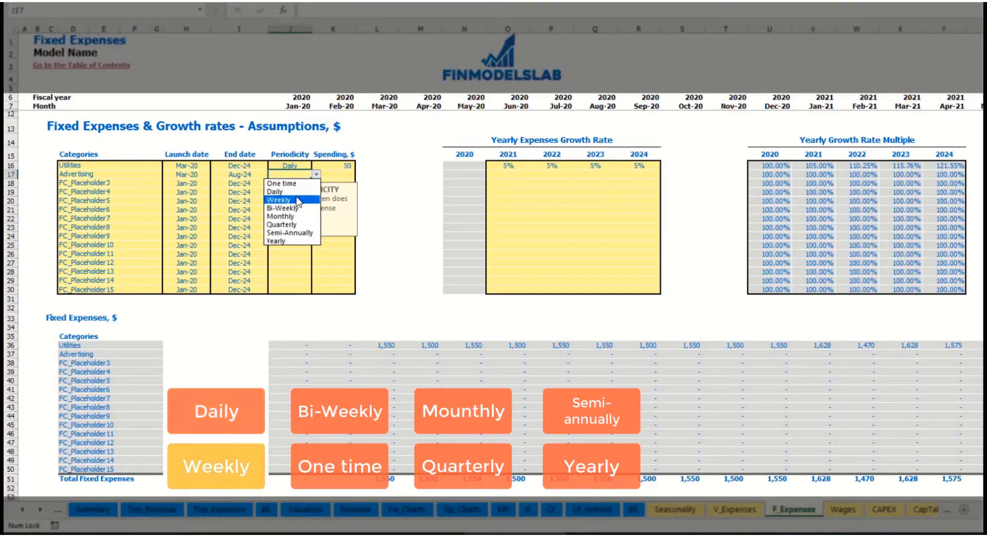
click(296, 200)
click(331, 176)
text(10)
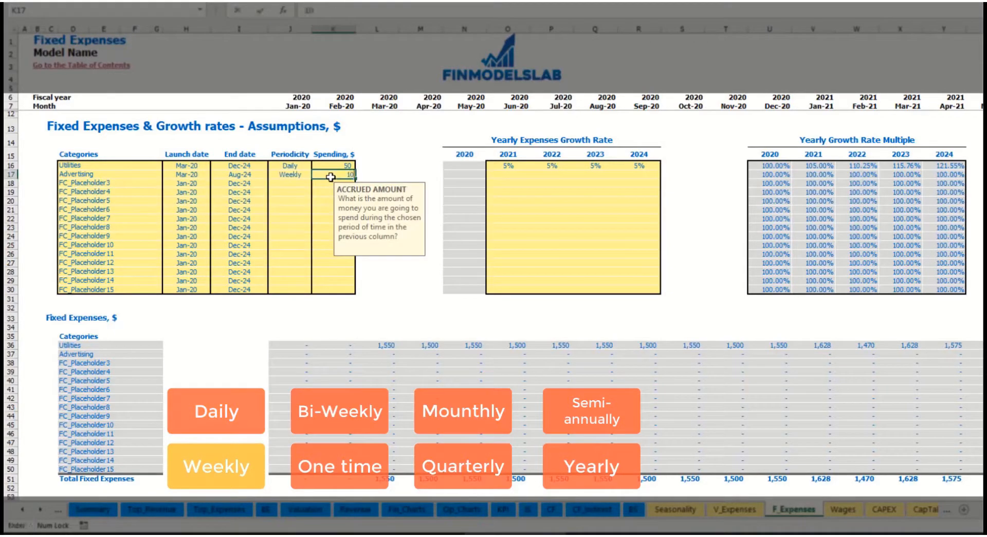
text(0)
key(Return)
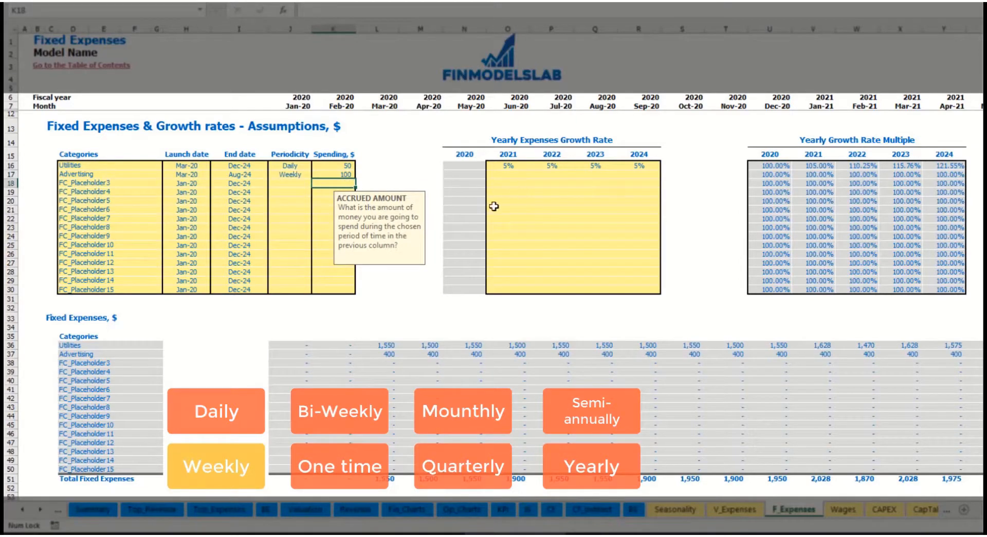
- Examine the calculated weekly Advertising amounts across the monthly timeline from March 2020 toward the August 2024 end date
click(389, 354)
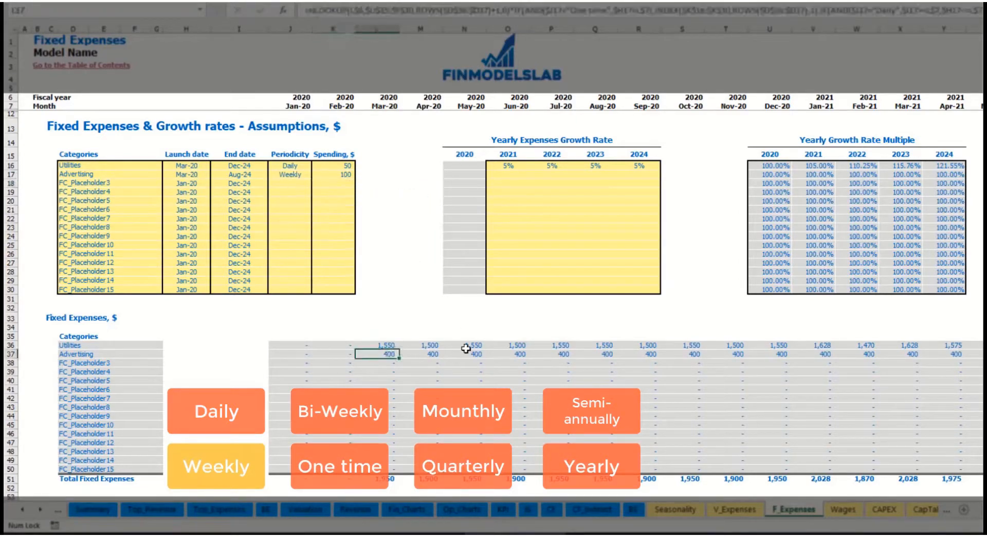
scroll(499, 257, right, 10)
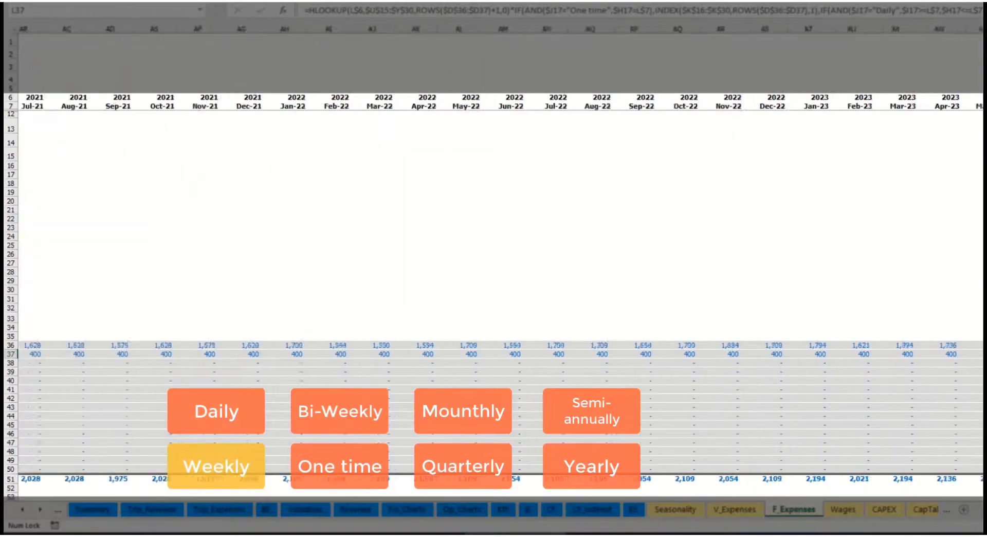
click(981, 29)
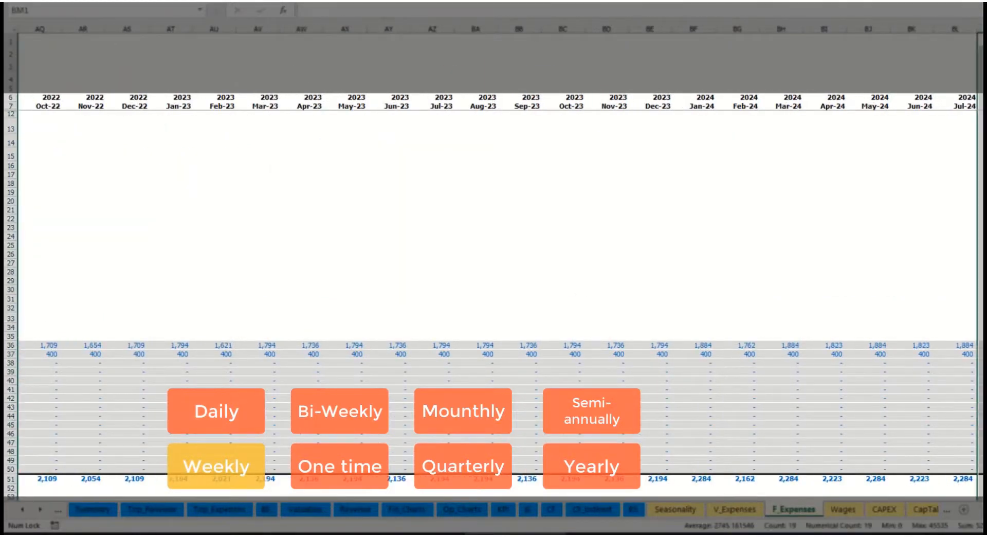
click(980, 354)
scroll(499, 257, left, 15)
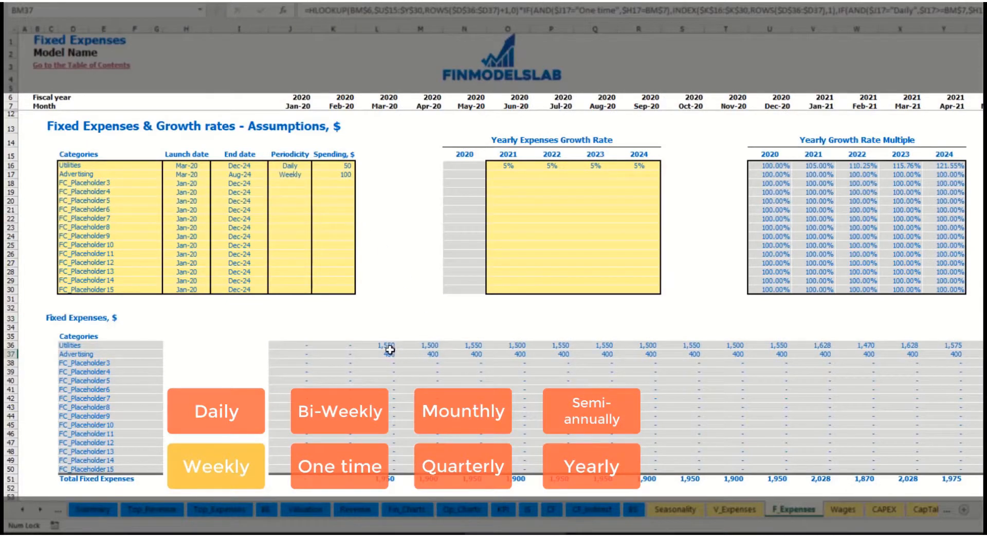
- Change the Advertising periodicity to Bi-Weekly and its spending to $500
click(297, 175)
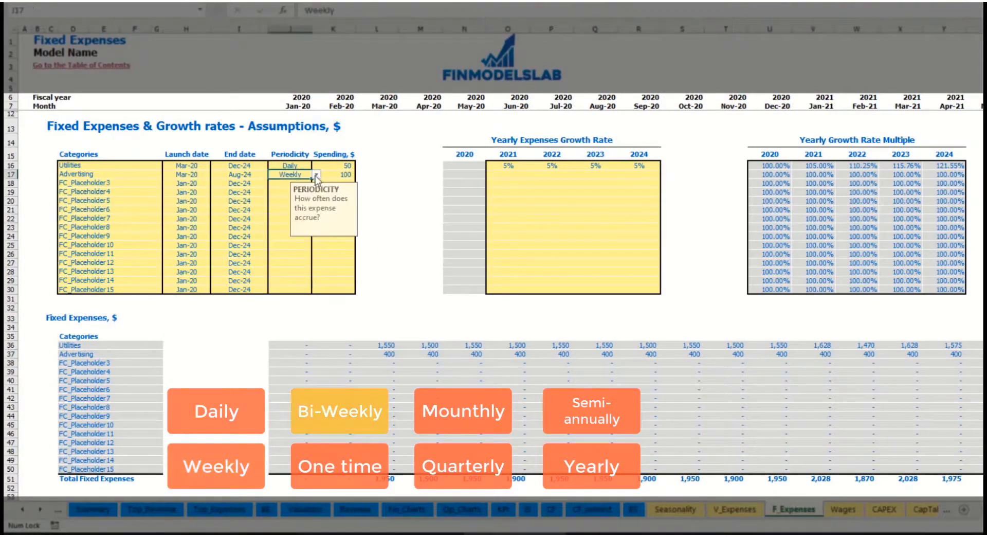
click(317, 174)
click(296, 208)
click(332, 175)
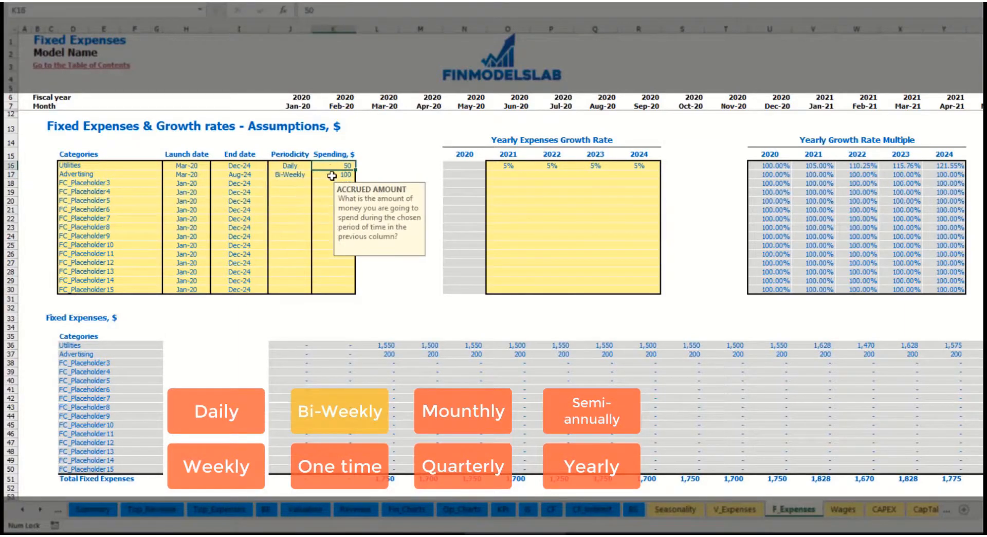
text(500)
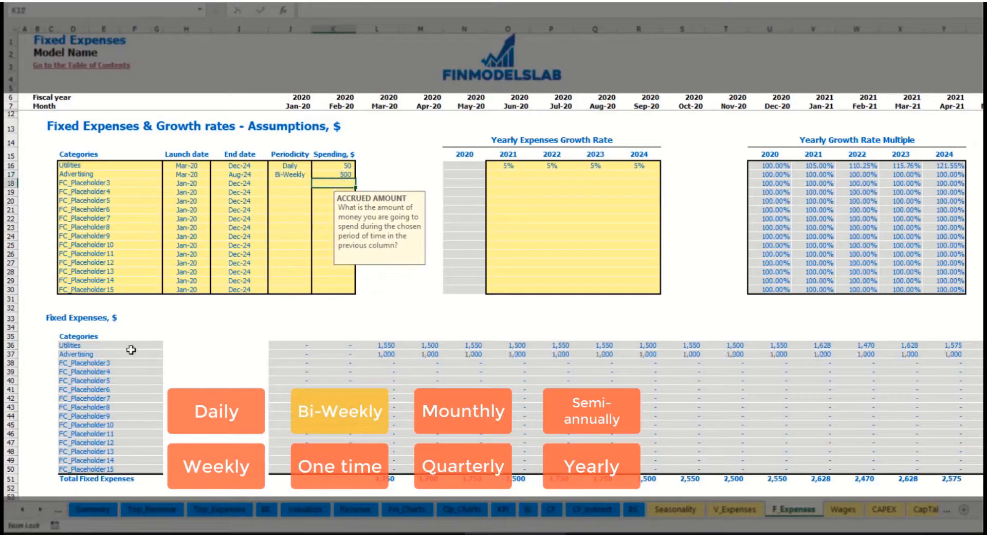
- Change the Advertising launch date to Jul-20
click(188, 168)
click(188, 173)
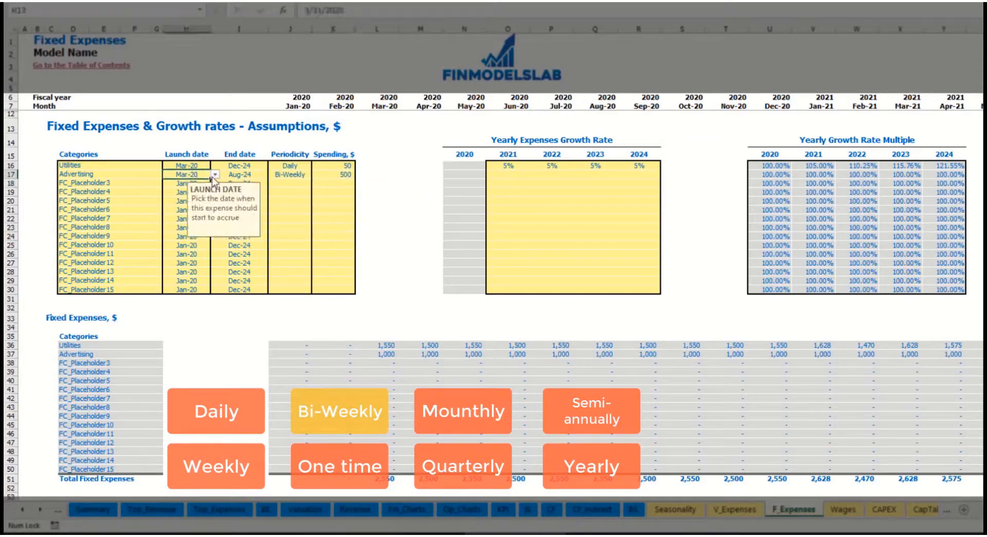
click(216, 177)
click(204, 176)
click(215, 175)
click(201, 216)
- Examine the calculated bi-weekly Advertising amounts month by month from July 2020 into 2021
click(559, 354)
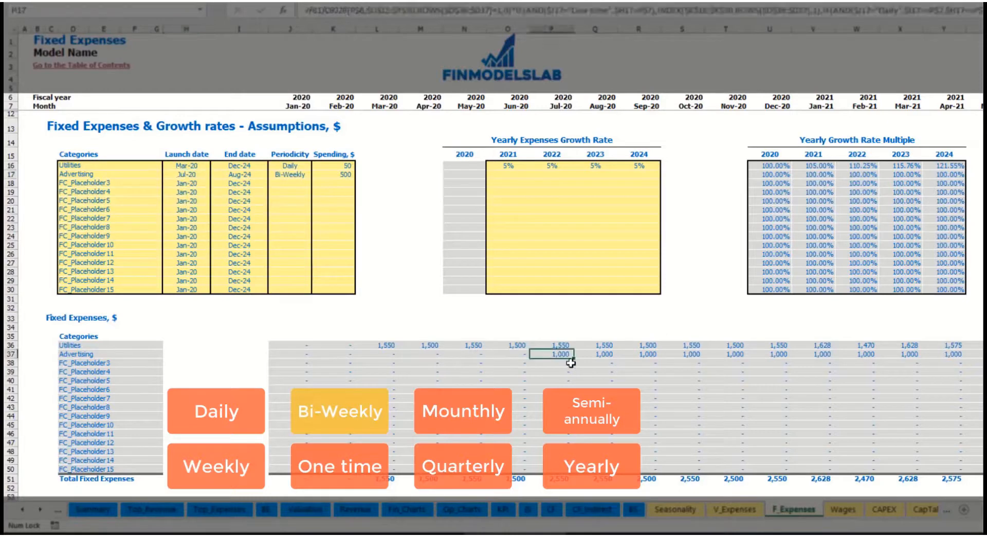
key(Right)
key(Right)
key(Right)
key(Right)
key(Right)
key(Right)
key(Right)
key(Right)
key(Right)
key(Right)
key(Right)
key(Right)
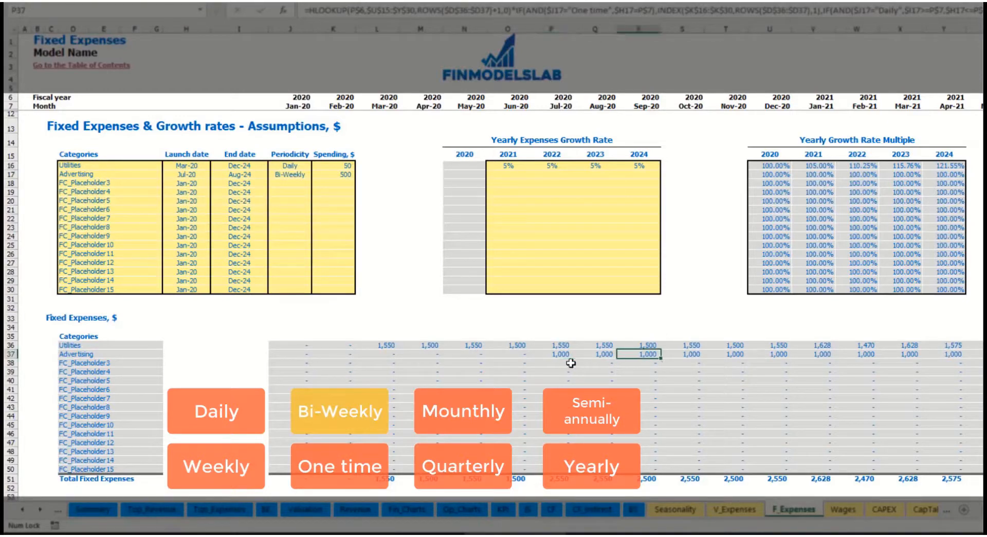
key(Right)
key(Right)
key(Right)
key(Right)
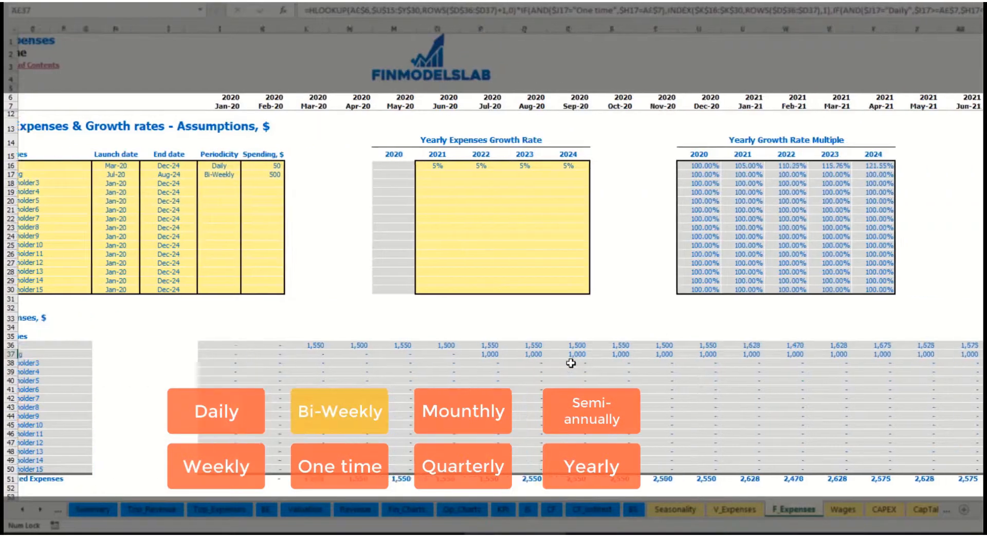
key(ctrl+Left)
key(ctrl+Left)
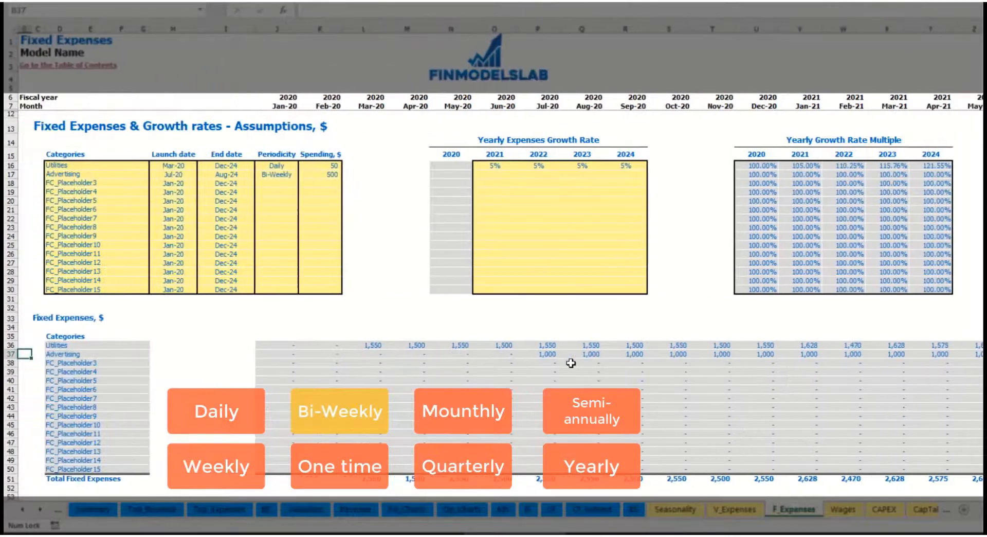
click(537, 355)
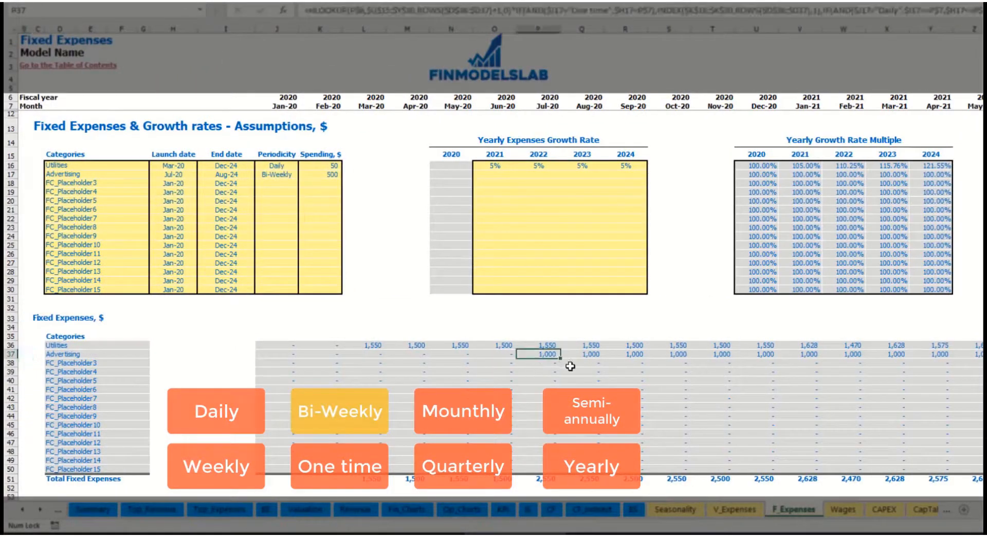
- Set the yearly expenses growth rate of Advertising to 3% for each year from 2021 to 2024
click(494, 175)
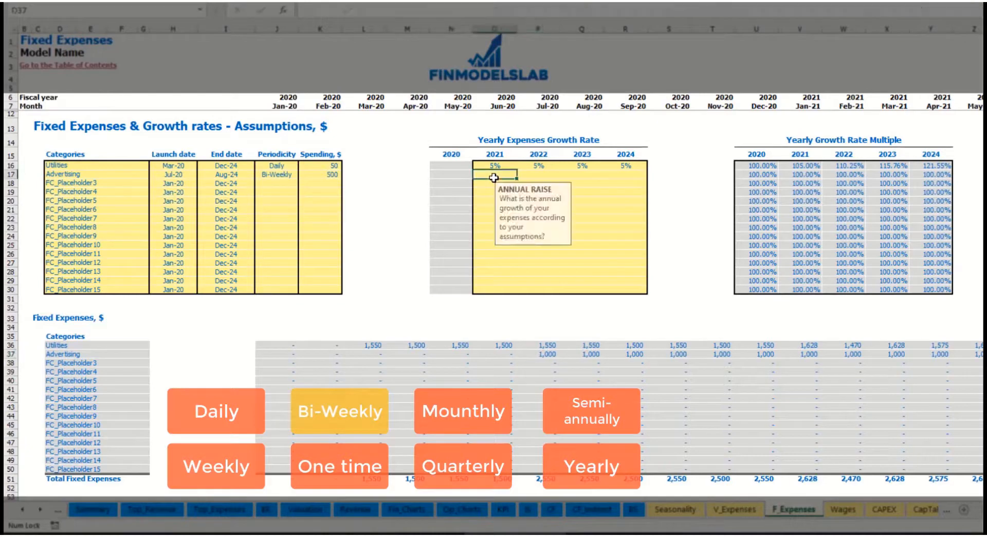
text(5)
key(ctrl+Return)
key(ctrl+c)
key(Right)
key(shift+Right)
key(shift+Right)
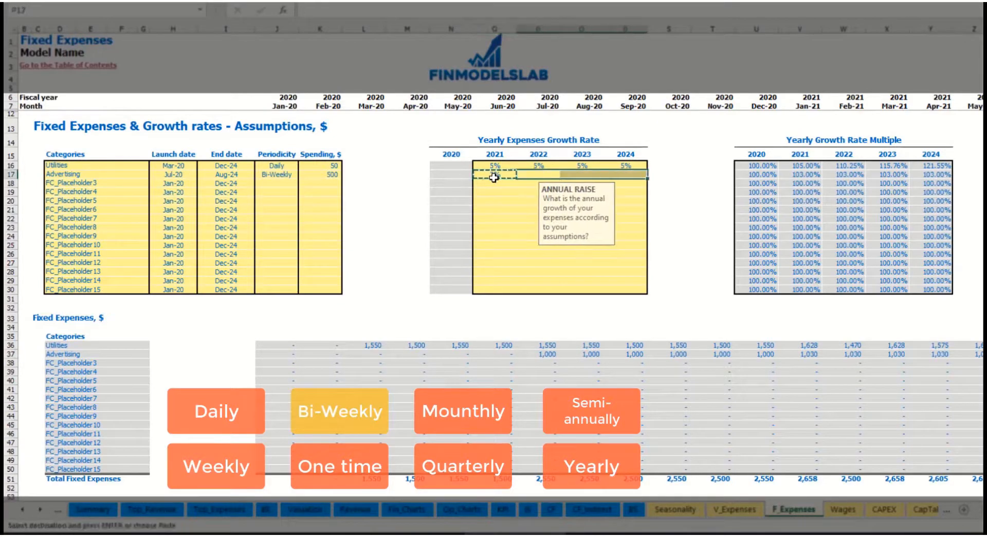
key(ctrl+v)
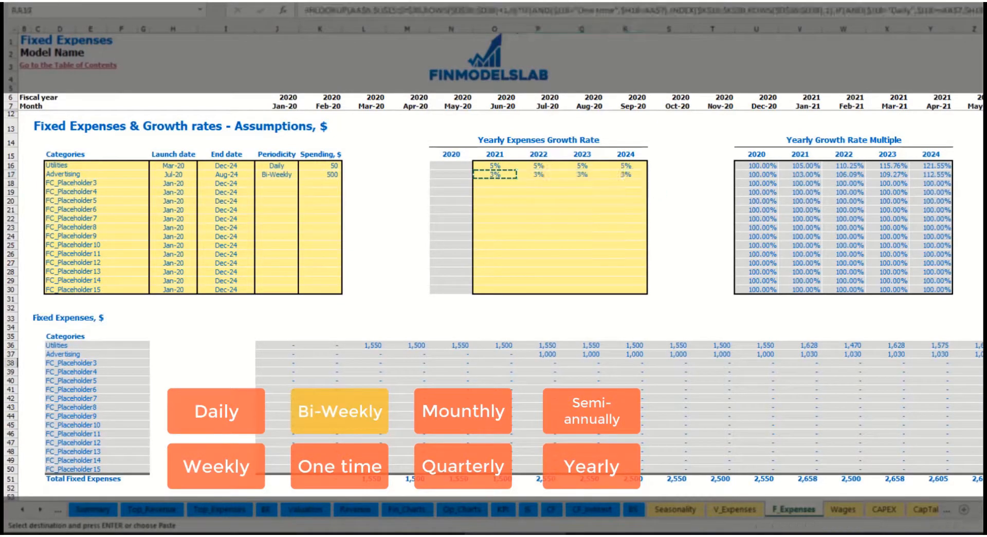
- Check how the growth rate affects the monthly Advertising amounts from January 2021 through 2024, and check the Advertising end date
click(946, 352)
click(828, 354)
click(790, 353)
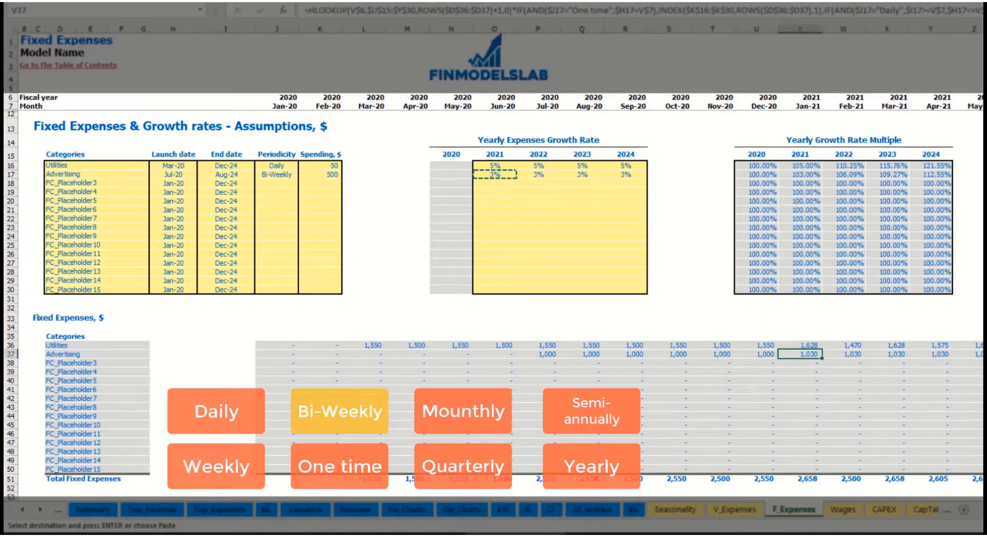
scroll(498, 257, right, 10)
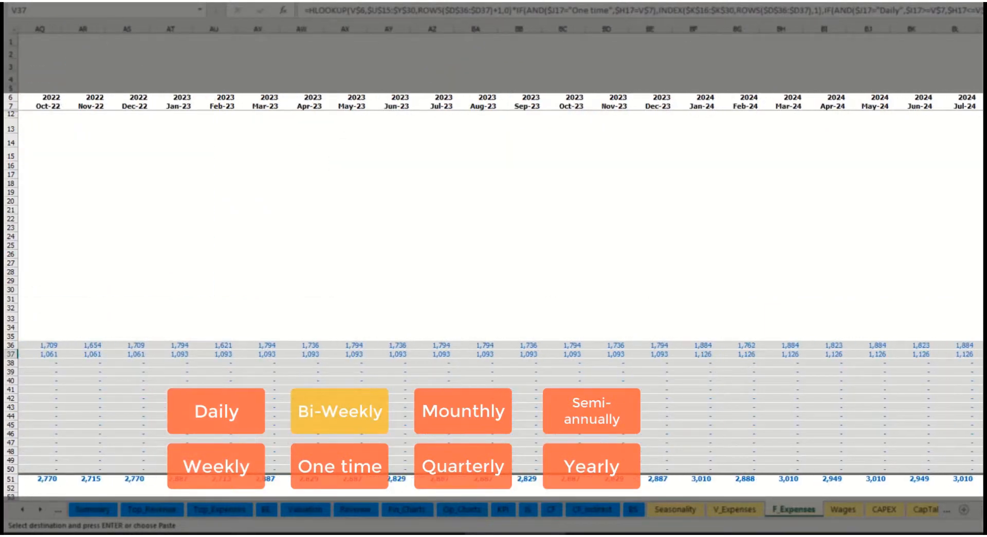
click(980, 29)
scroll(491, 320, left, 10)
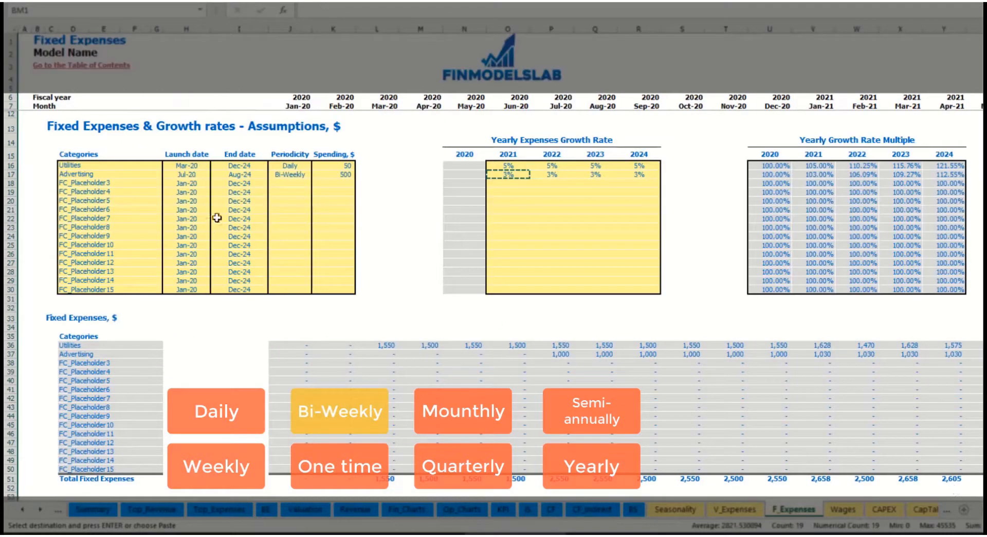
click(239, 175)
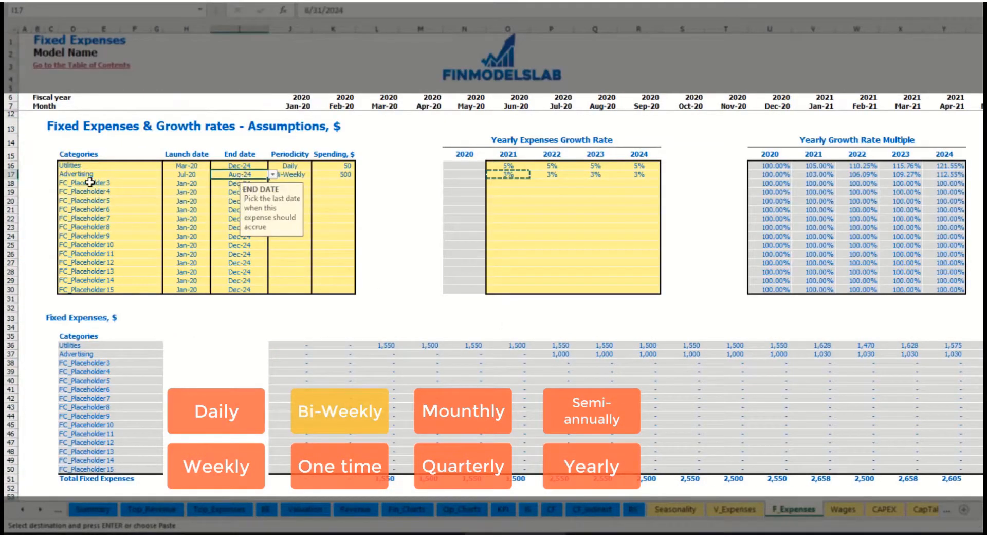
- Rename the third fixed expense category to Office Setup and set its periodicity to One time
click(90, 182)
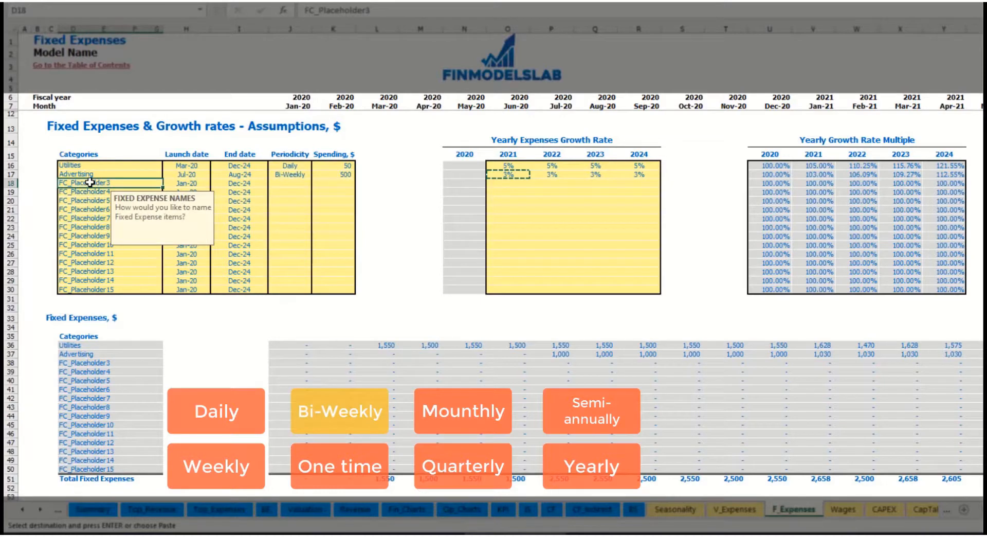
text(Set)
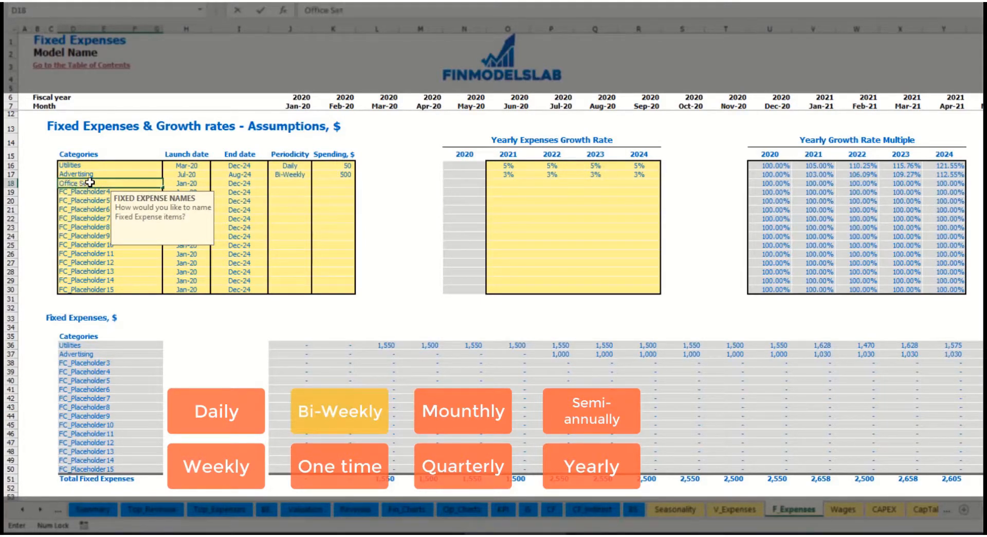
text(ffice Setup)
key(Return)
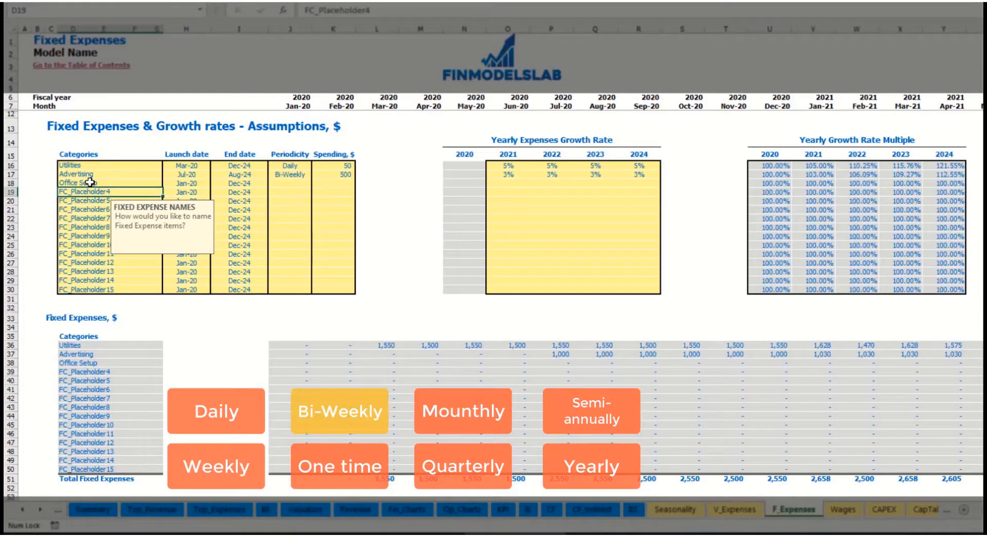
click(292, 185)
click(317, 183)
click(288, 191)
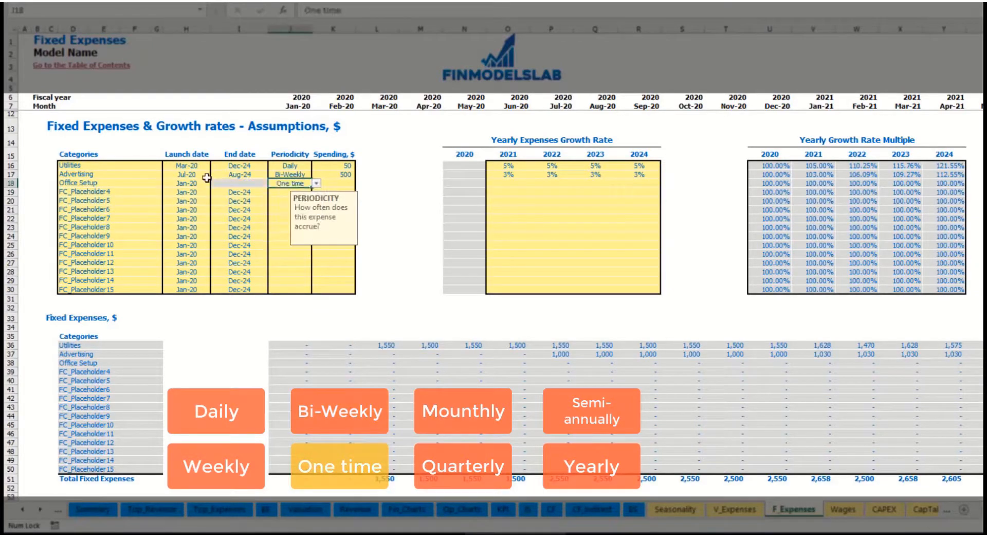
- Set the Office Setup launch date to Feb-20 and its spending to 5,000, and check the February 2020 amount
click(203, 183)
click(215, 183)
click(186, 201)
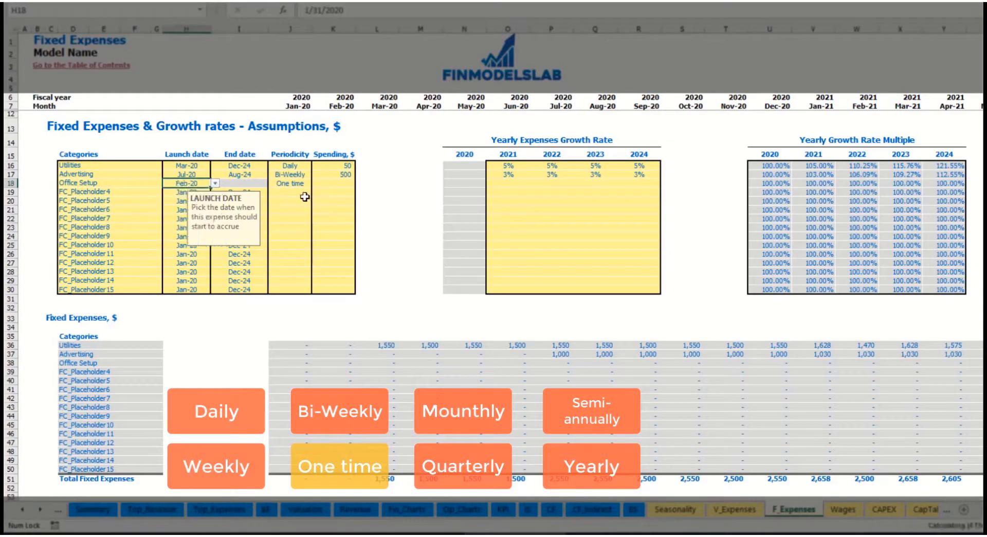
click(326, 183)
text(5000)
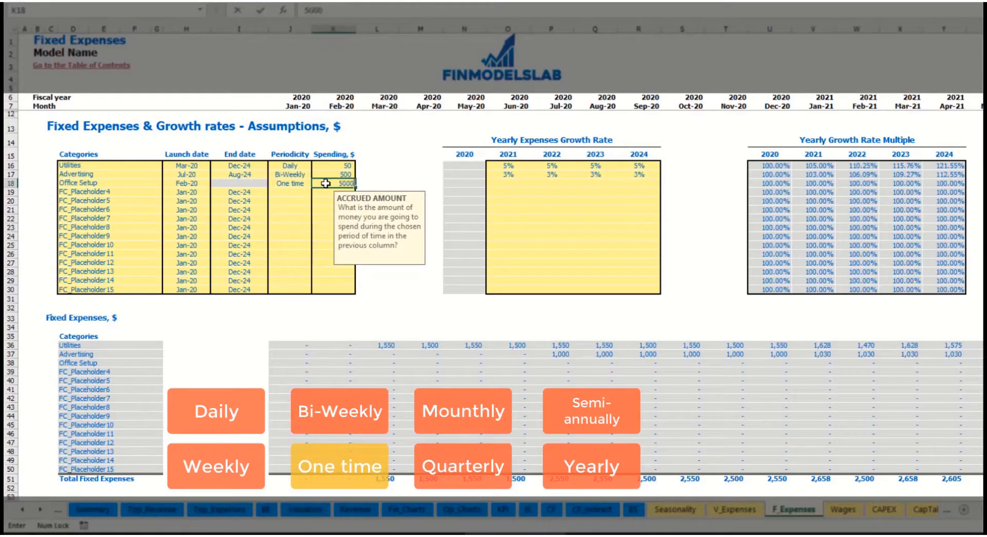
key(Return)
drag(509, 184, 630, 185)
click(348, 363)
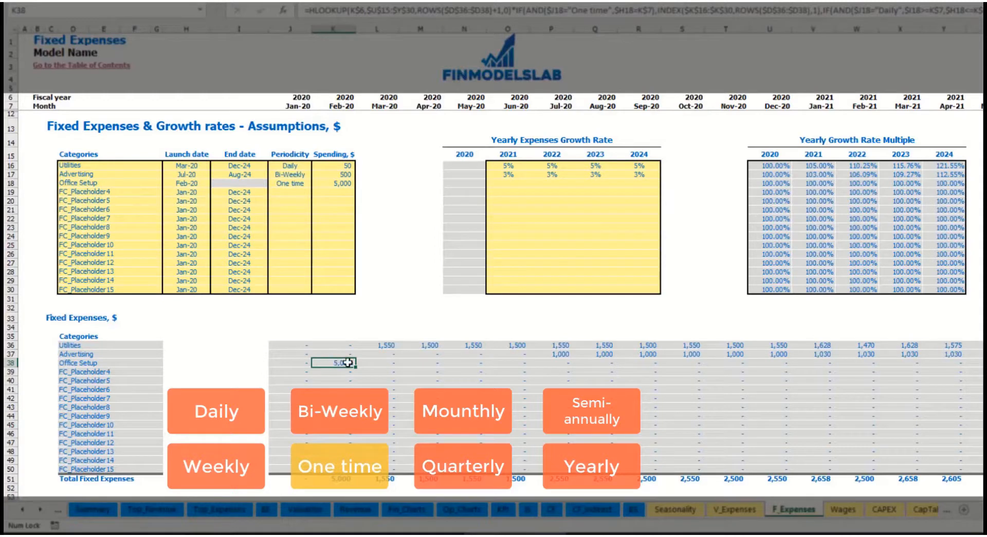
- Rename the fourth fixed expense category to Insurance
click(138, 194)
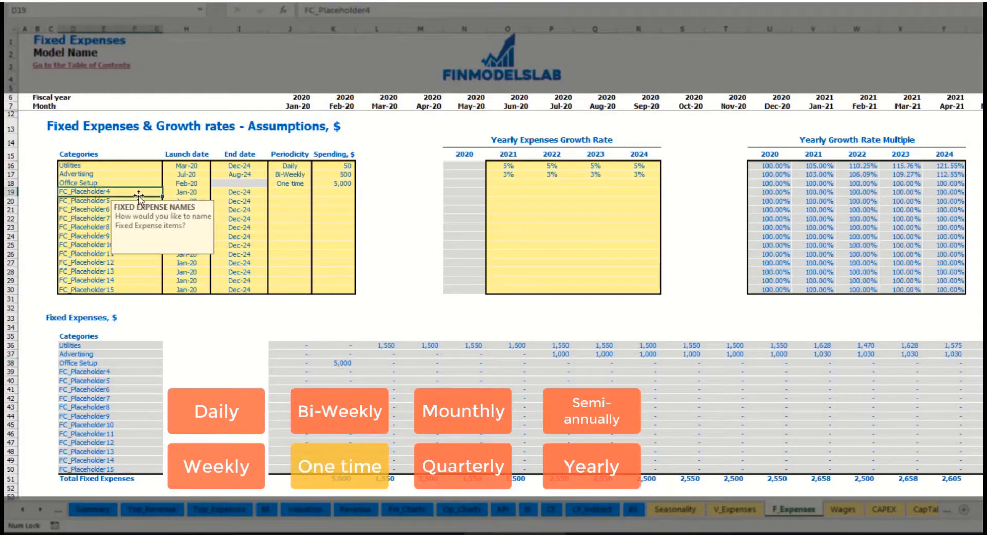
text(Insura)
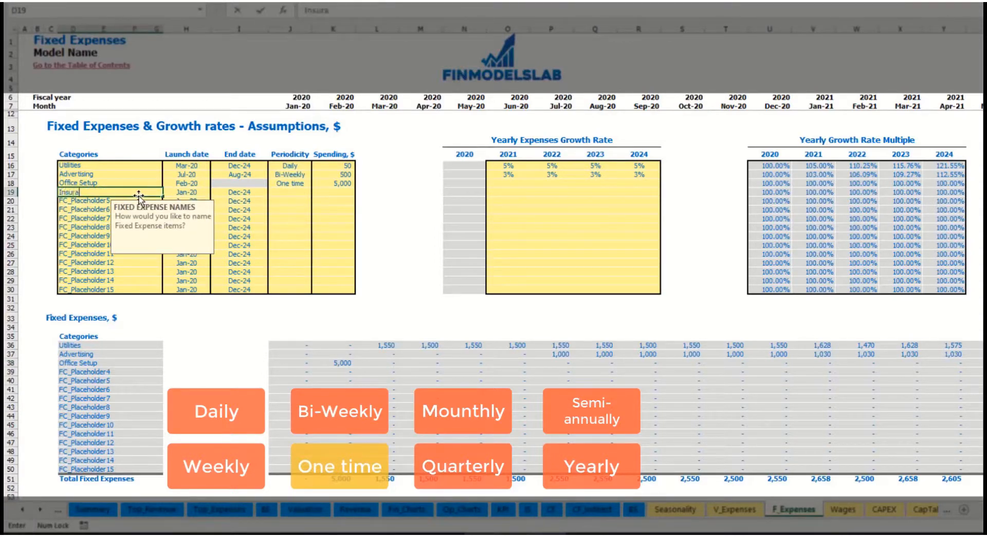
text(nce)
key(Return)
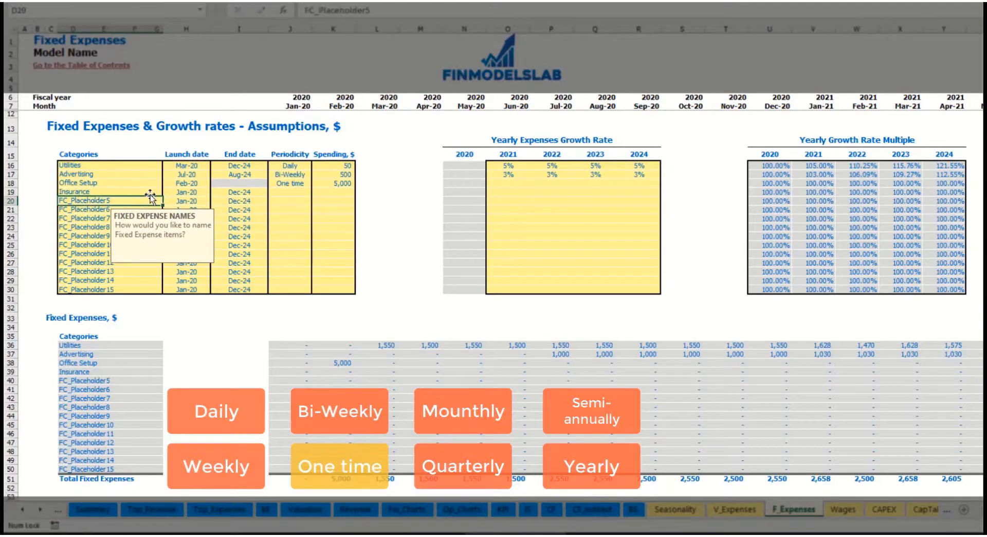
- Set the Insurance periodicity to Monthly and its spending to 1,000
click(186, 194)
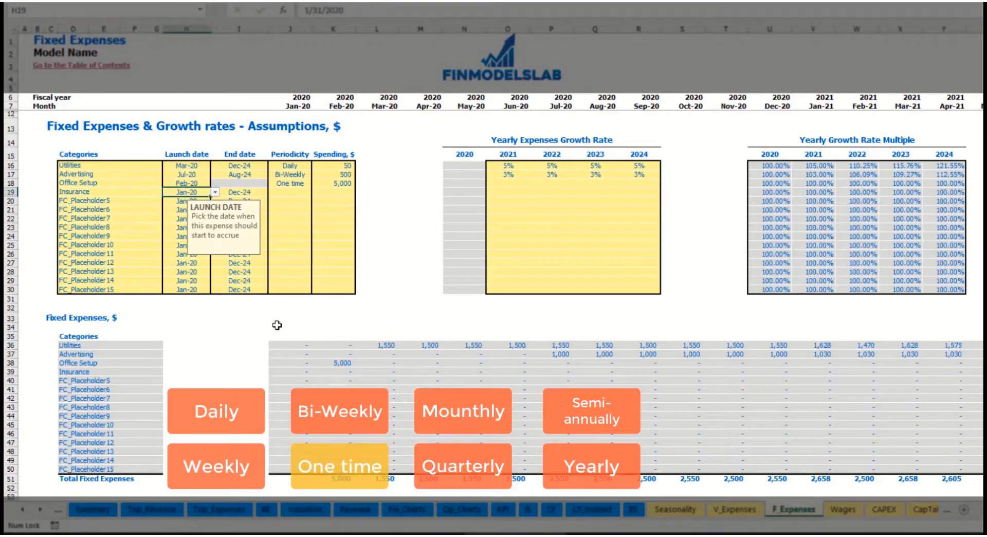
click(252, 193)
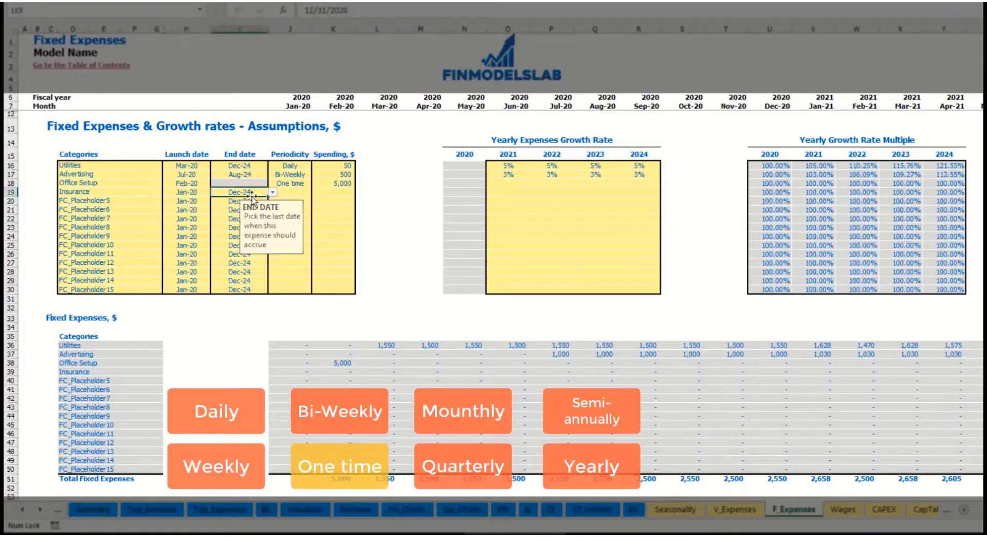
click(299, 193)
click(316, 192)
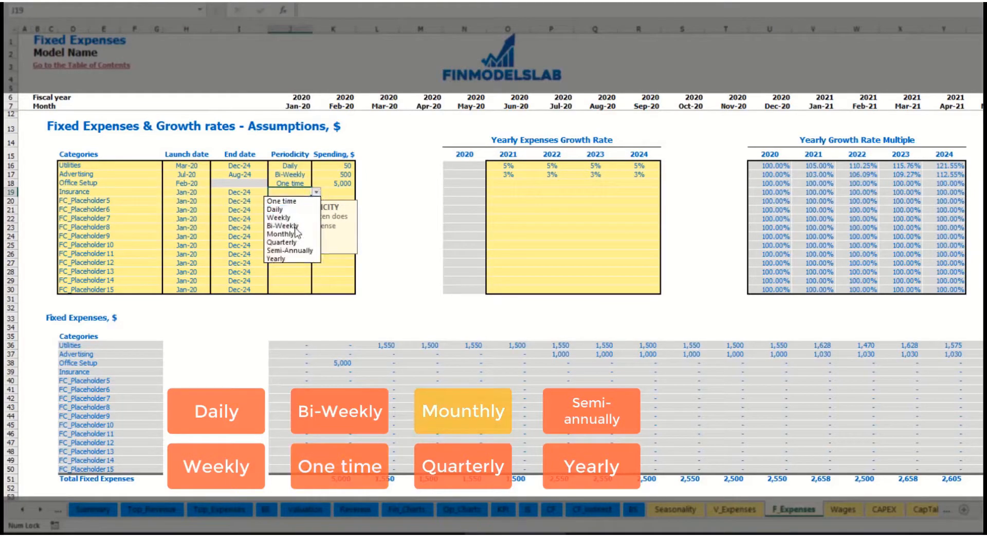
click(280, 234)
click(340, 192)
text(10)
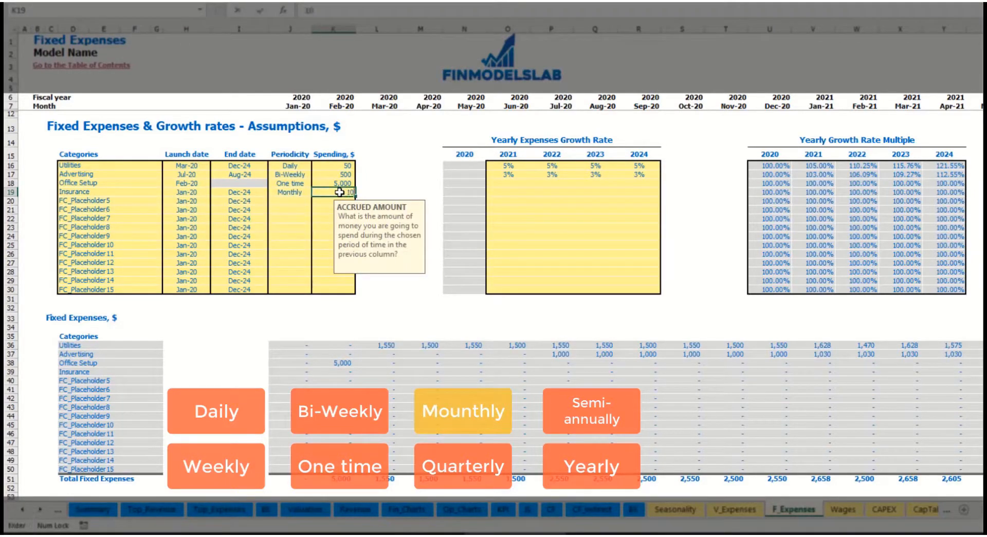
- Set the yearly growth rates of Insurance to 5% for 2021, 3% for 2022, 2% for 2023 and 1% for 2024
click(509, 194)
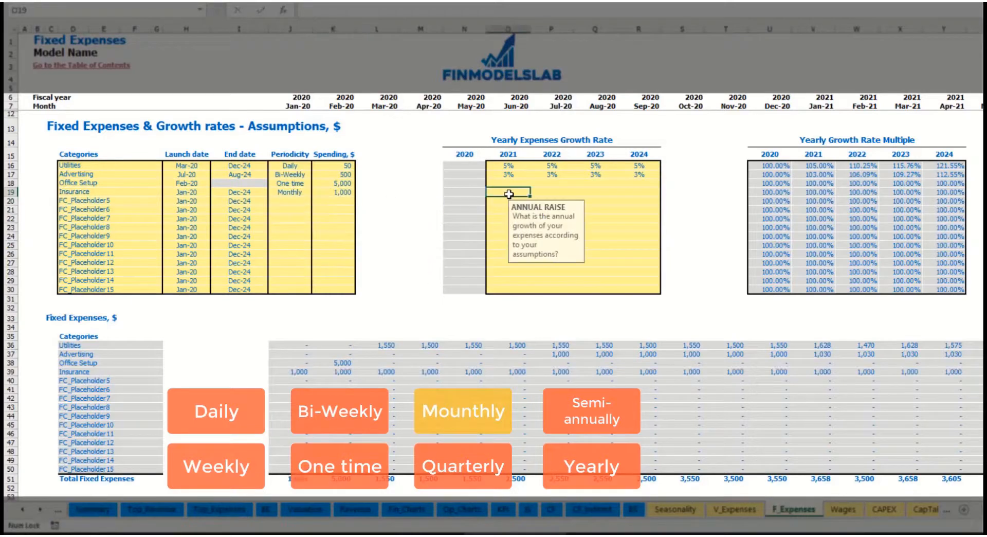
text(5)
key(Return)
key(Right)
text(3)
key(Right)
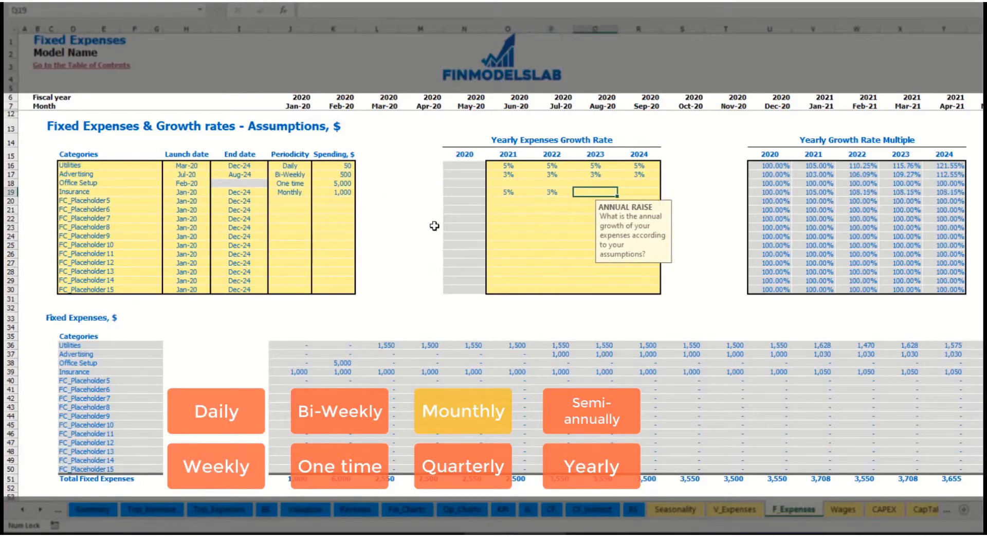
text(2)
key(Right)
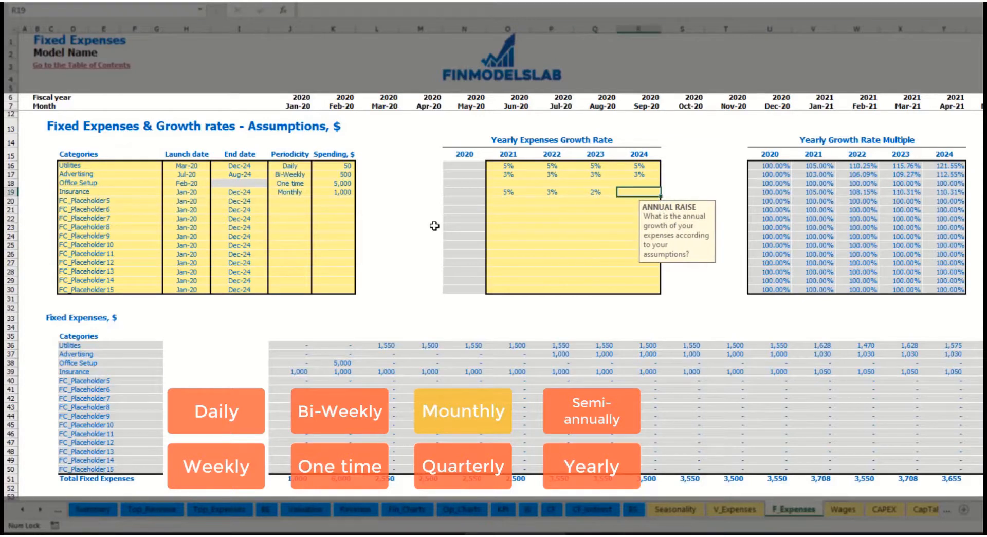
text(1)
key(Return)
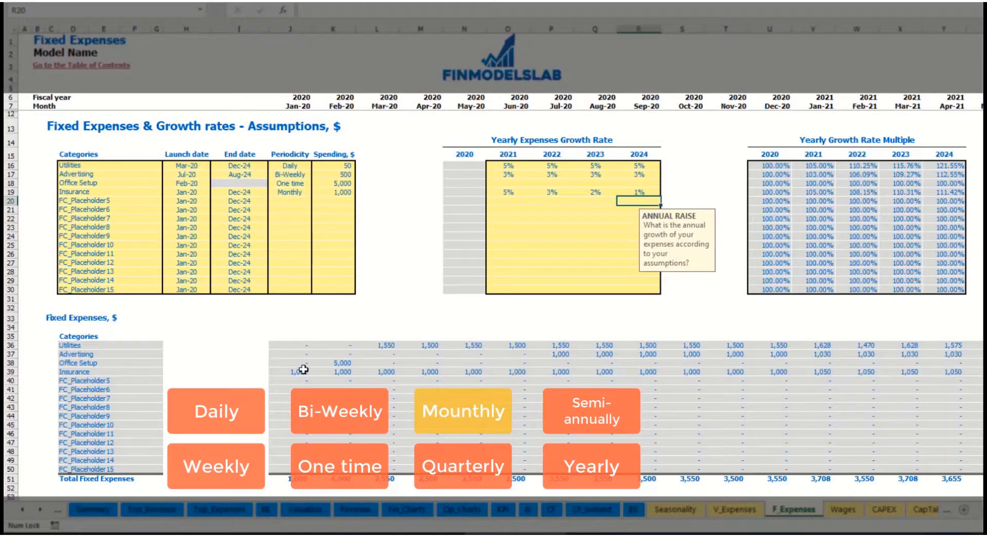
- Check the monthly Insurance amounts across 2020 and how the growth rate affects them from January 2021 onward
drag(302, 373, 800, 372)
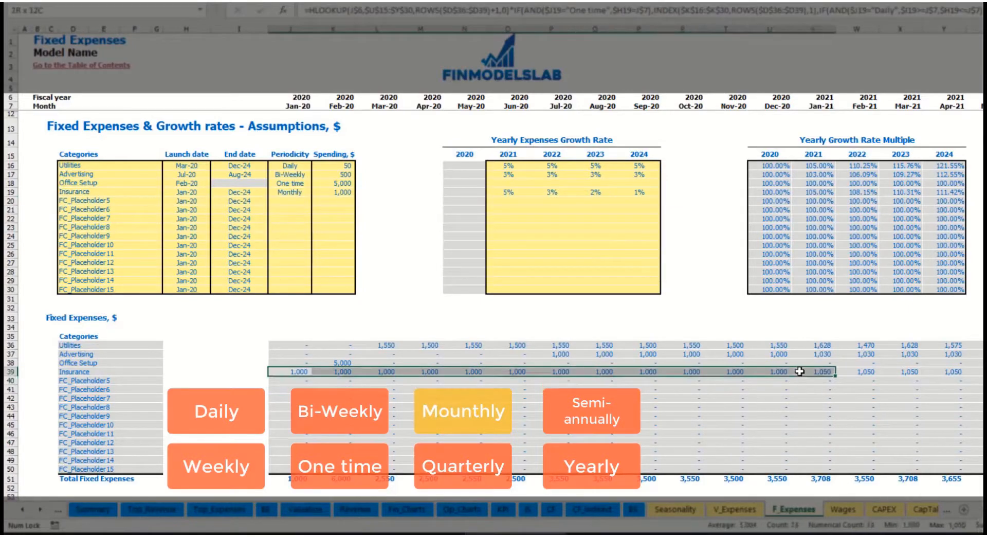
click(800, 371)
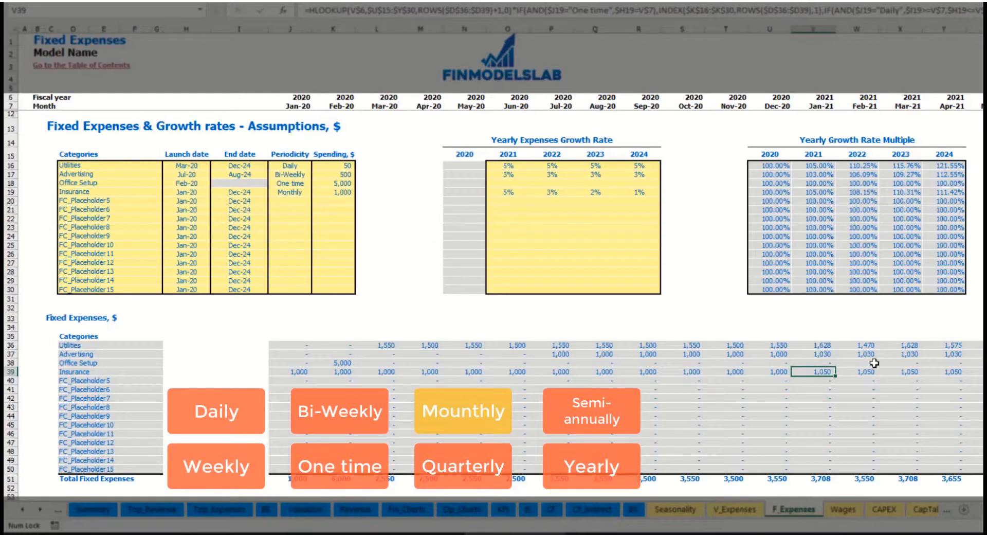
scroll(502, 254, right, 5)
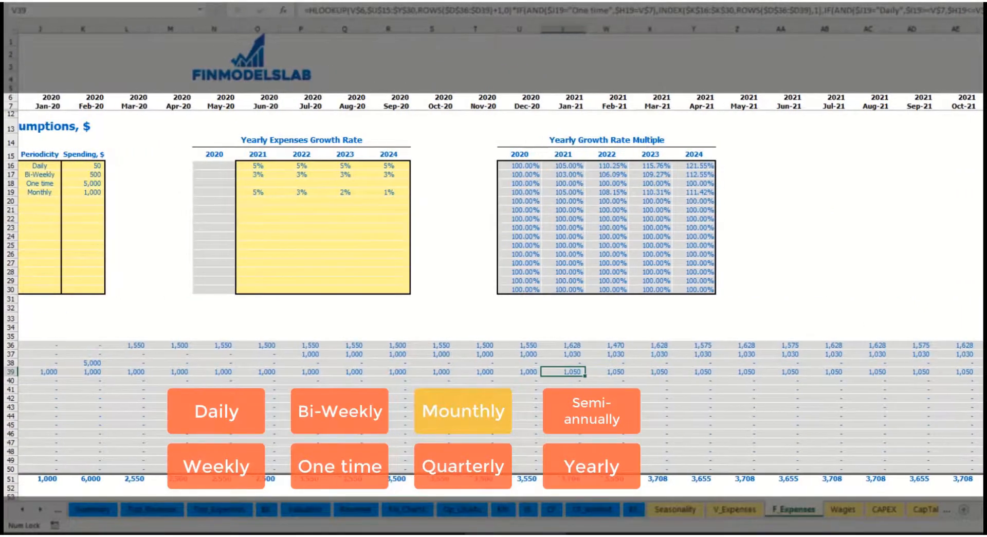
key(ctrl+shift+Home)
key(shift+BackSpace)
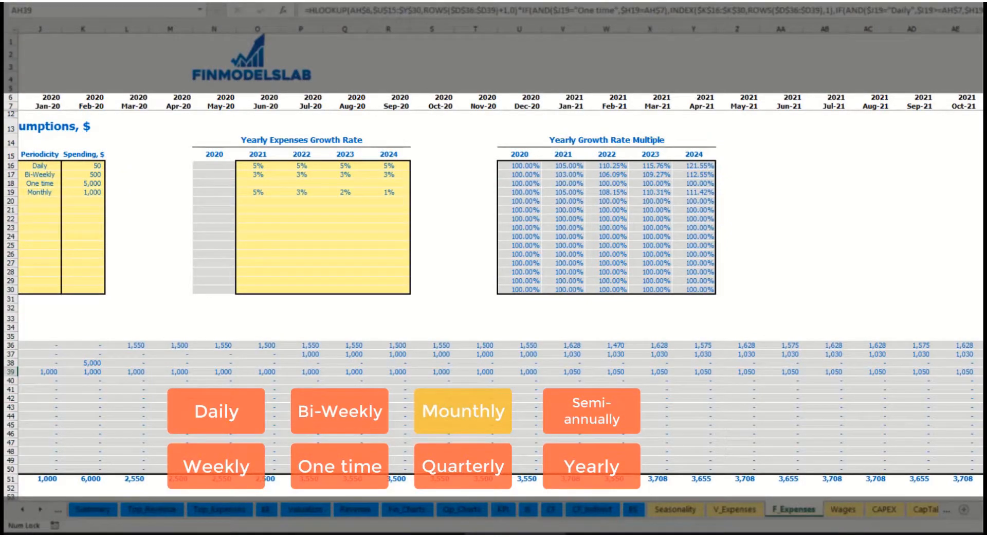
scroll(438, 256, left, 5)
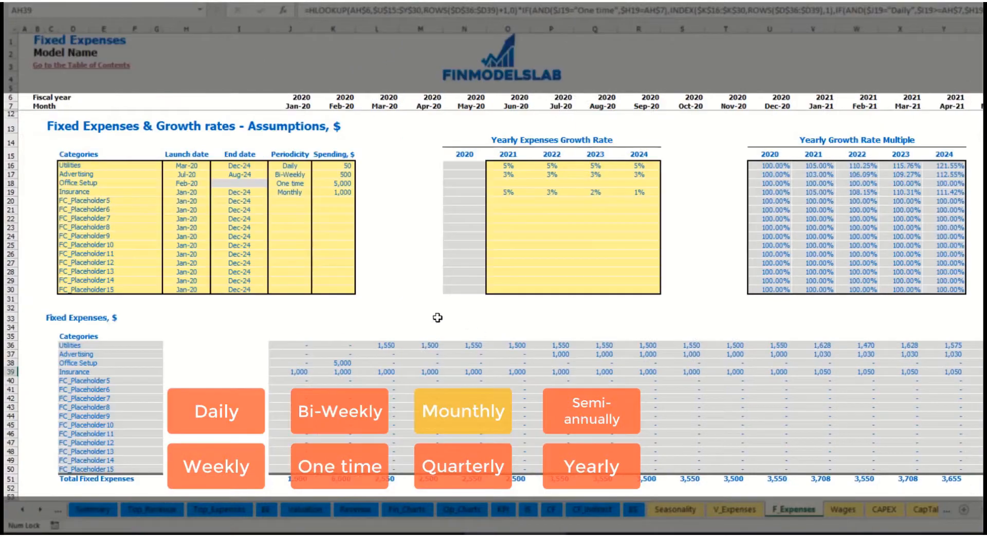
- Set the Insurance periodicity to Quarterly and check in which months of 2020 the expense accrues
click(300, 192)
click(316, 191)
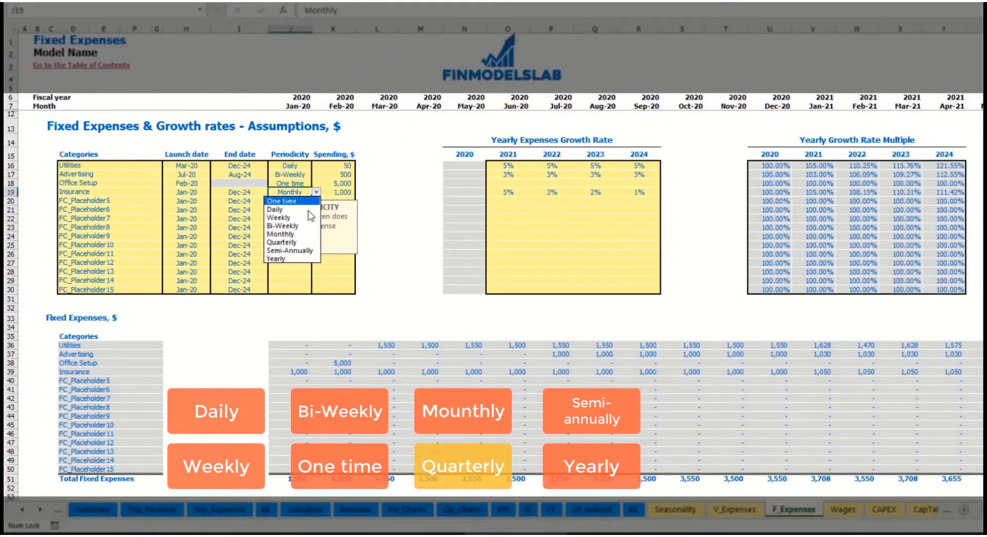
click(315, 245)
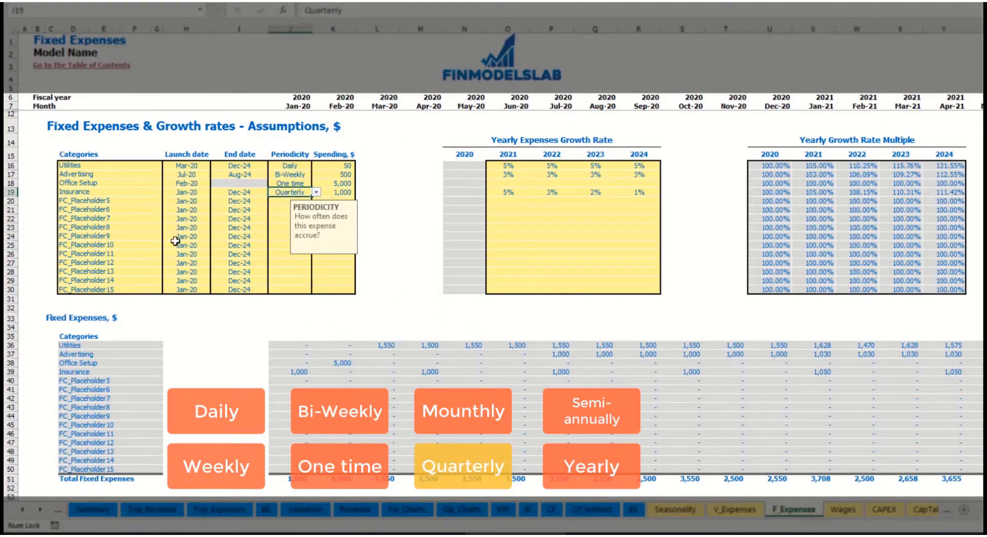
click(288, 372)
click(426, 368)
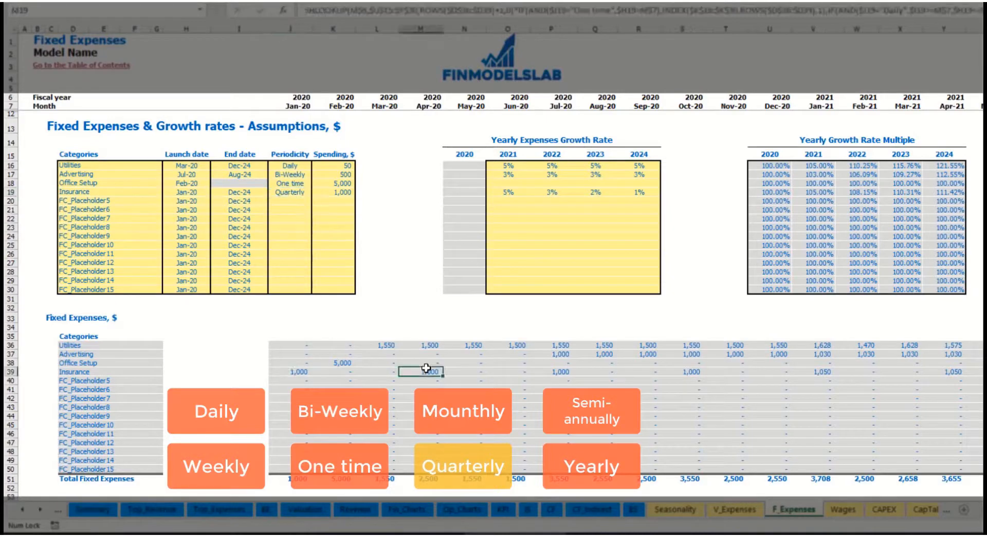
- Set the Insurance launch date to Feb-20 and check how the quarterly amounts shift across the months
click(194, 192)
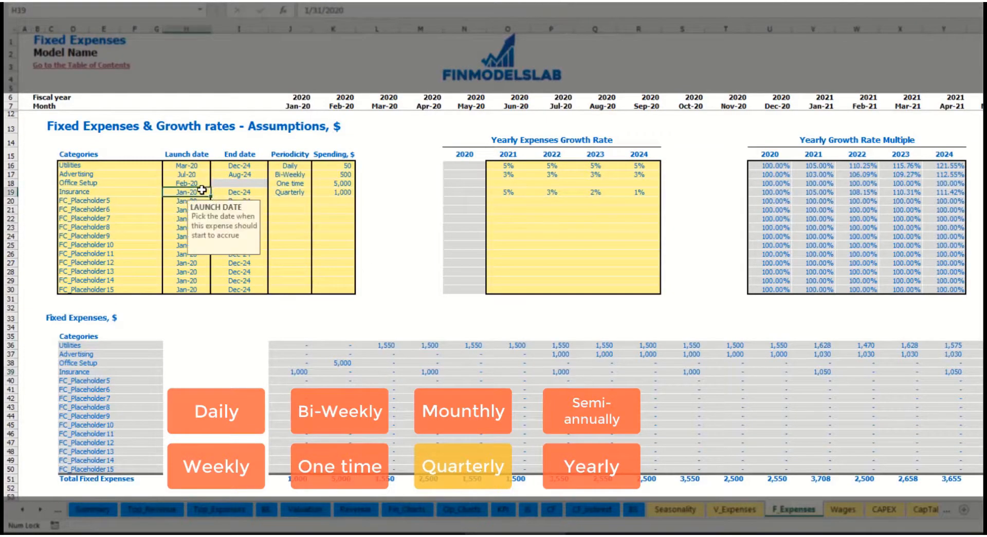
click(214, 192)
click(183, 209)
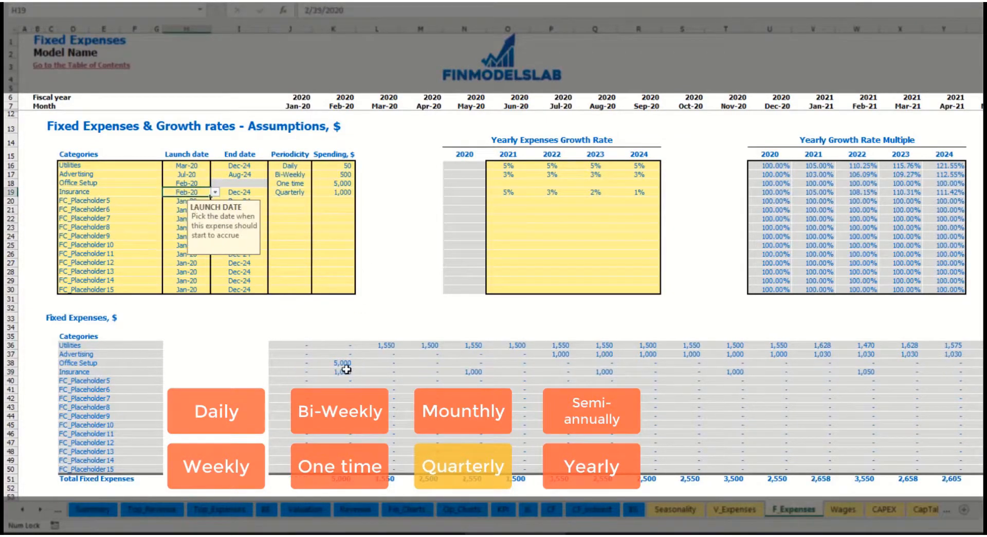
click(472, 371)
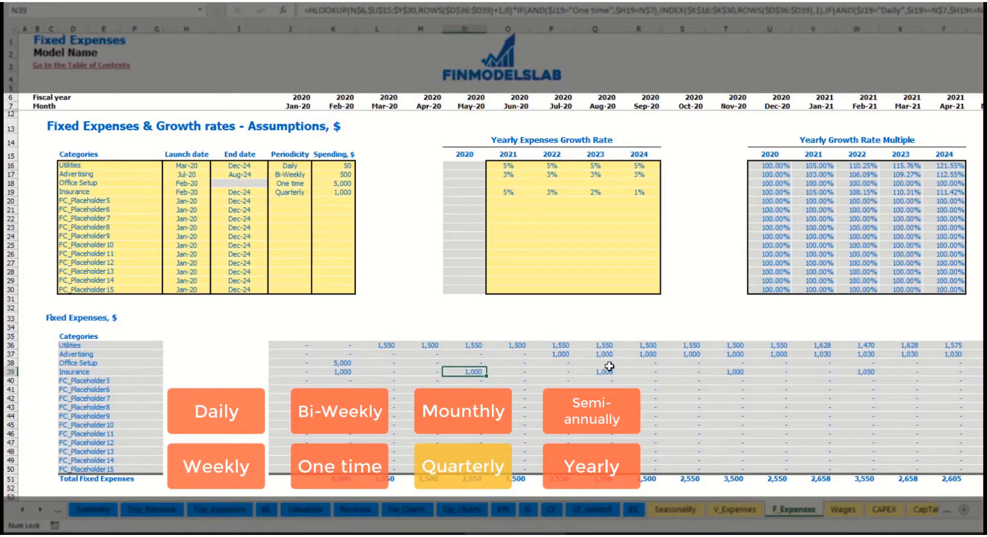
click(333, 373)
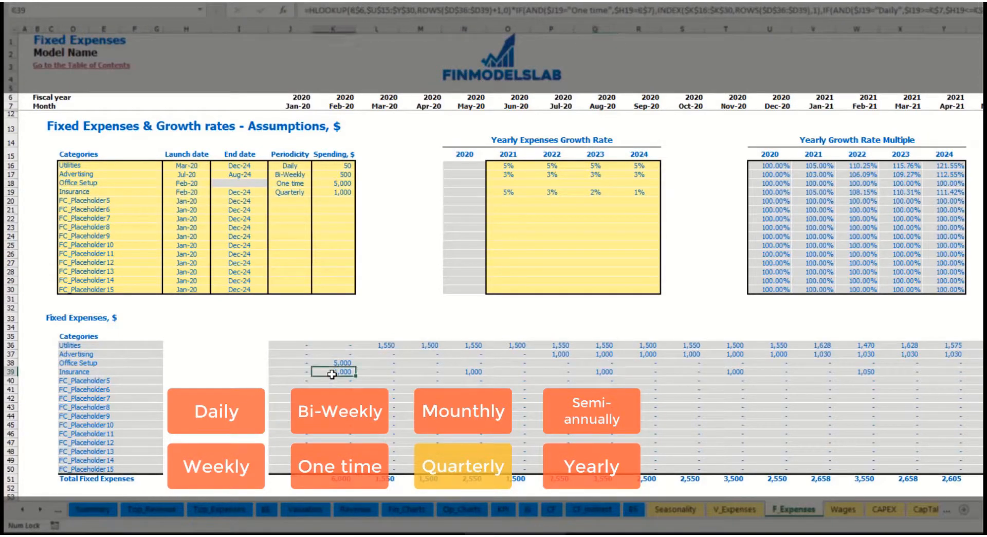
click(476, 372)
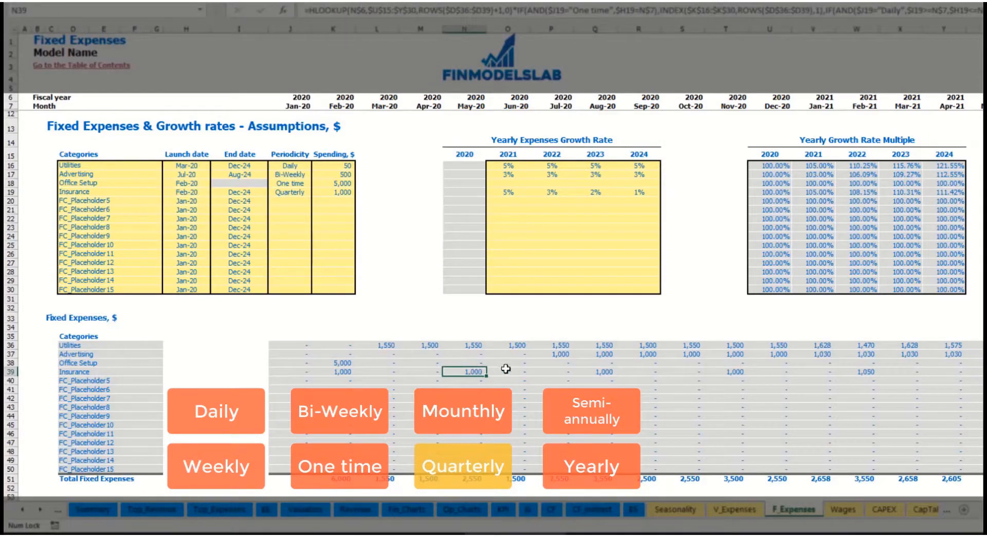
- Set the Insurance periodicity to Semi-Annually and check its amounts from February 2020 to February 2021
click(306, 193)
click(317, 191)
click(306, 252)
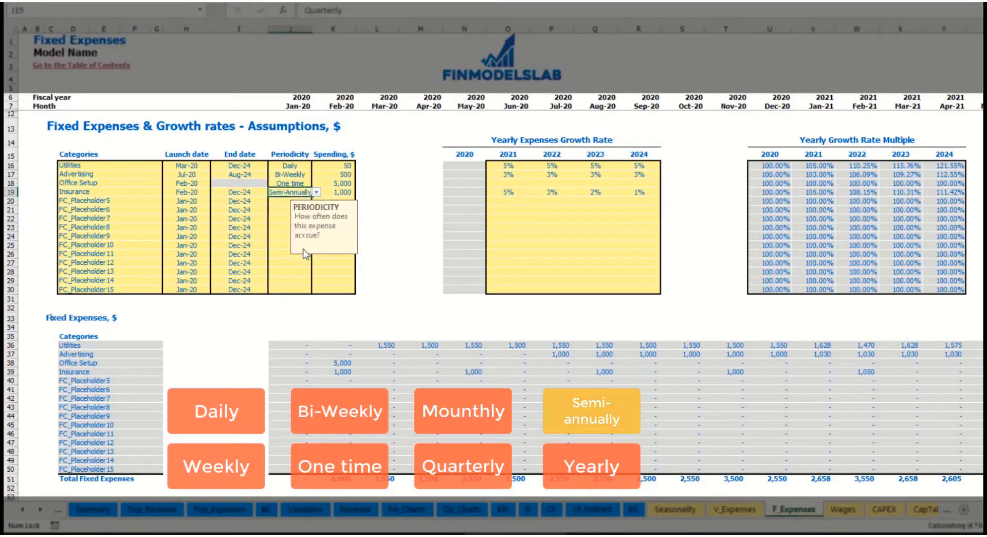
drag(335, 363, 827, 374)
click(857, 381)
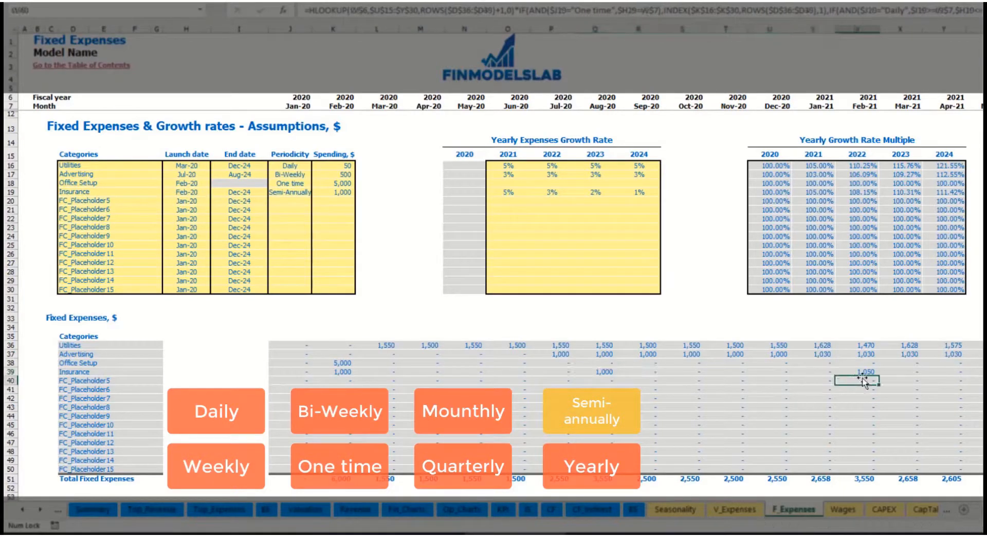
- Set the Insurance periodicity to Yearly and check its calculated amounts against the launch and end dates
click(301, 192)
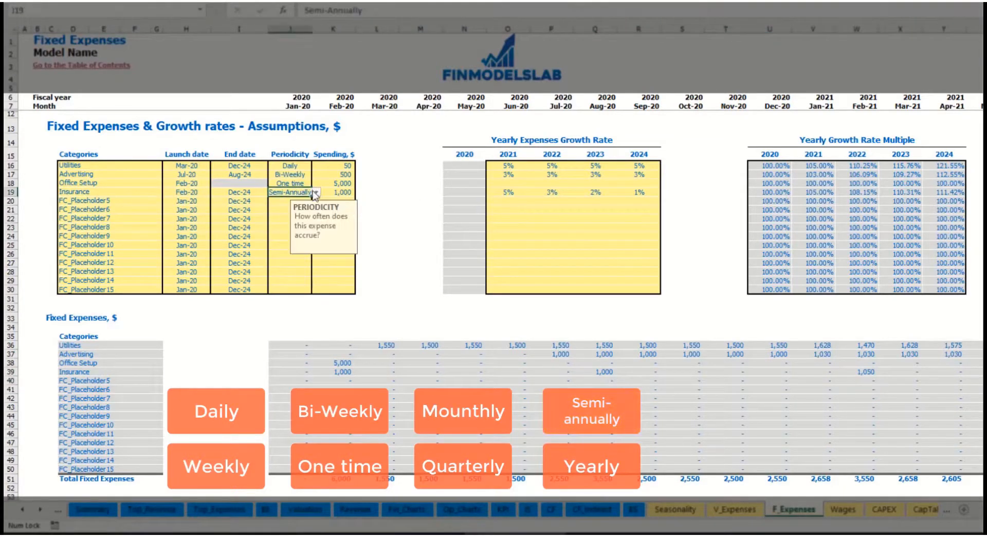
click(317, 192)
click(282, 258)
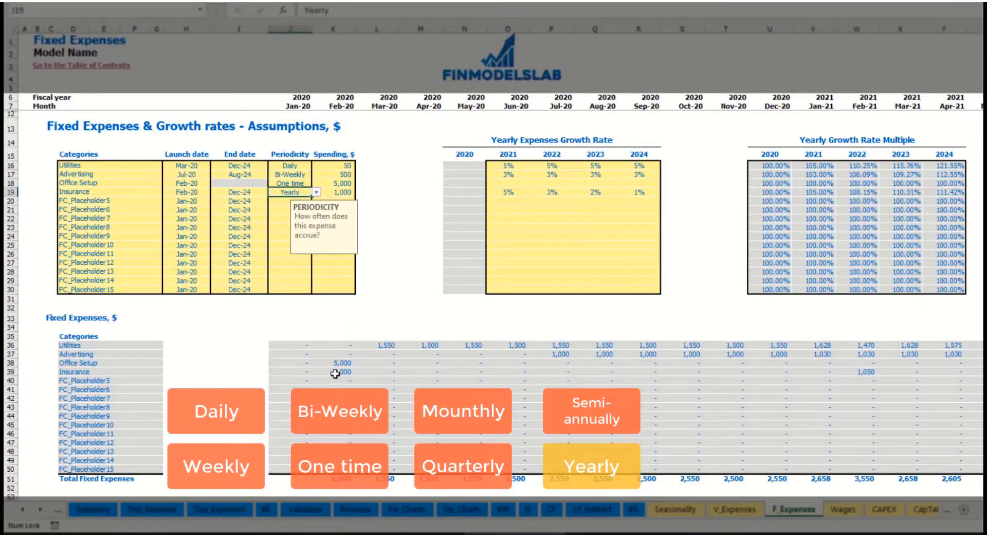
drag(334, 374, 972, 371)
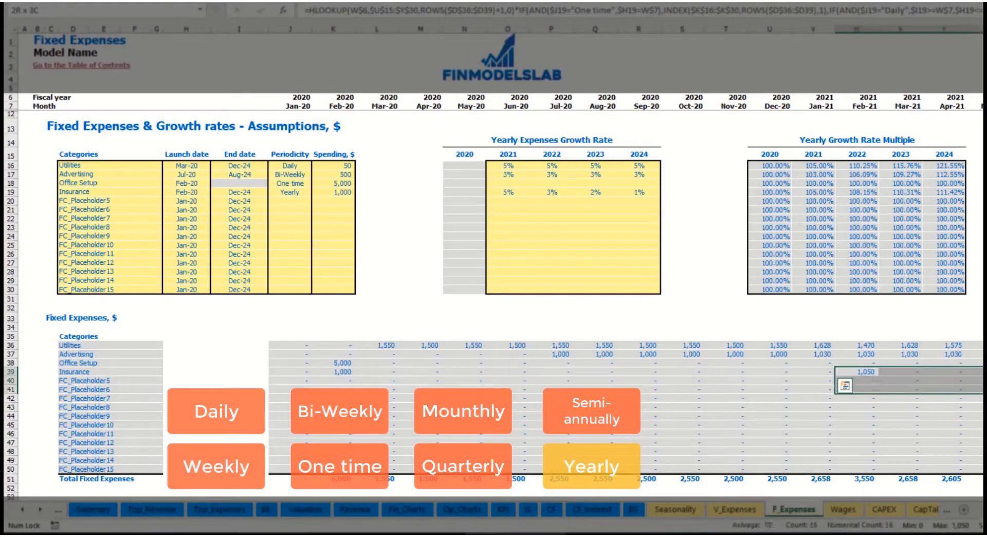
click(194, 193)
click(239, 189)
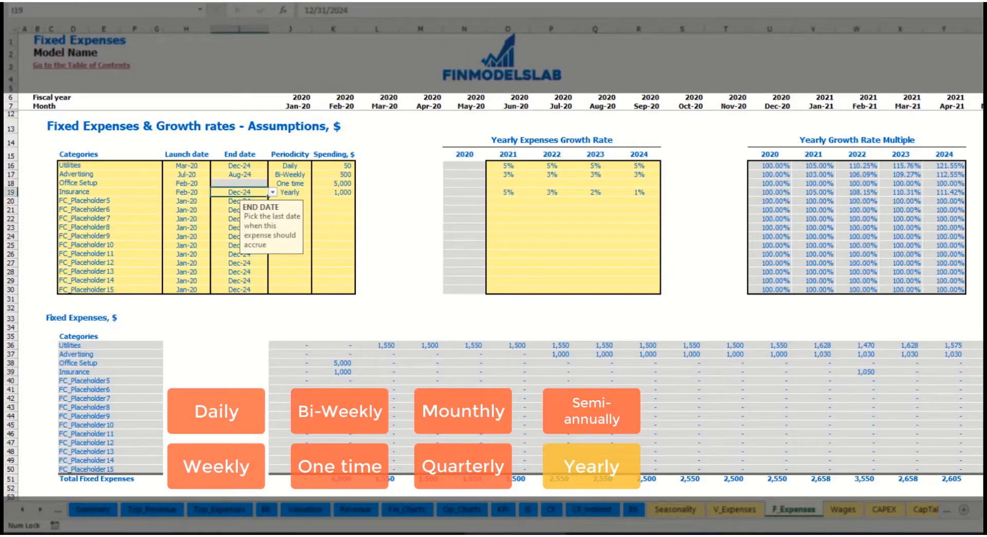
click(690, 290)
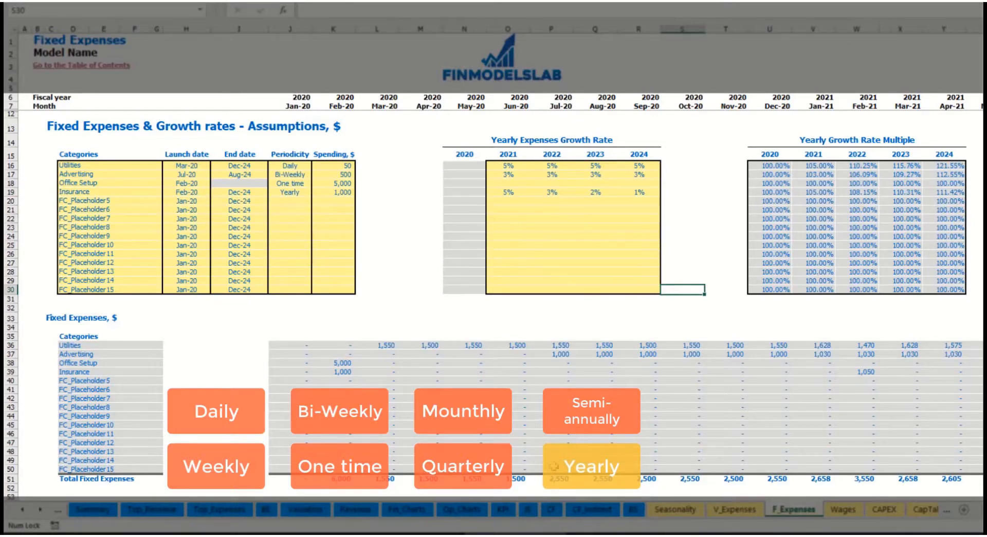
click(287, 344)
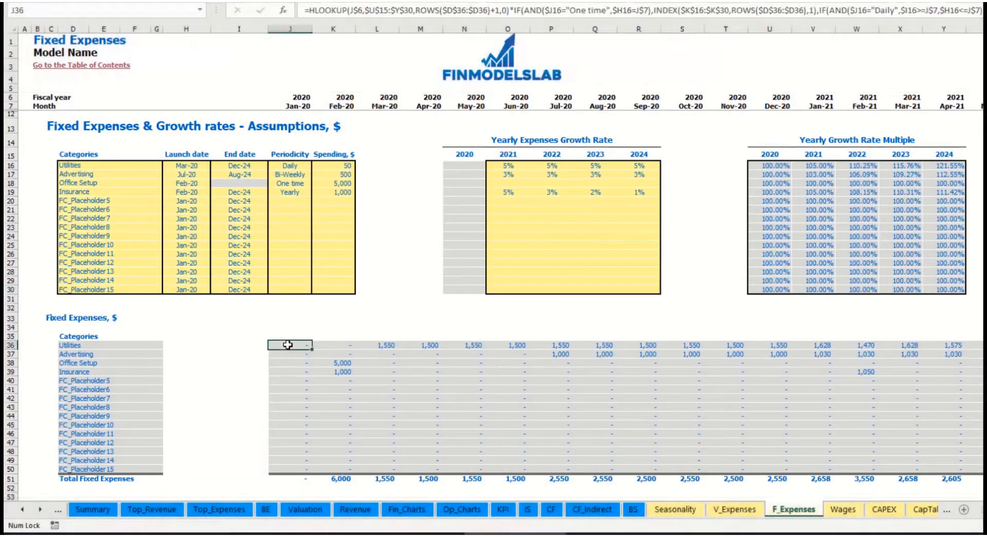
- Review the monthly fixed expenses, then expand Total Fixed Expenses in the Income Statement and examine its category lines
mouse_move(287, 344)
mouse_down()
mouse_move(837, 434)
mouse_move(912, 469)
mouse_up()
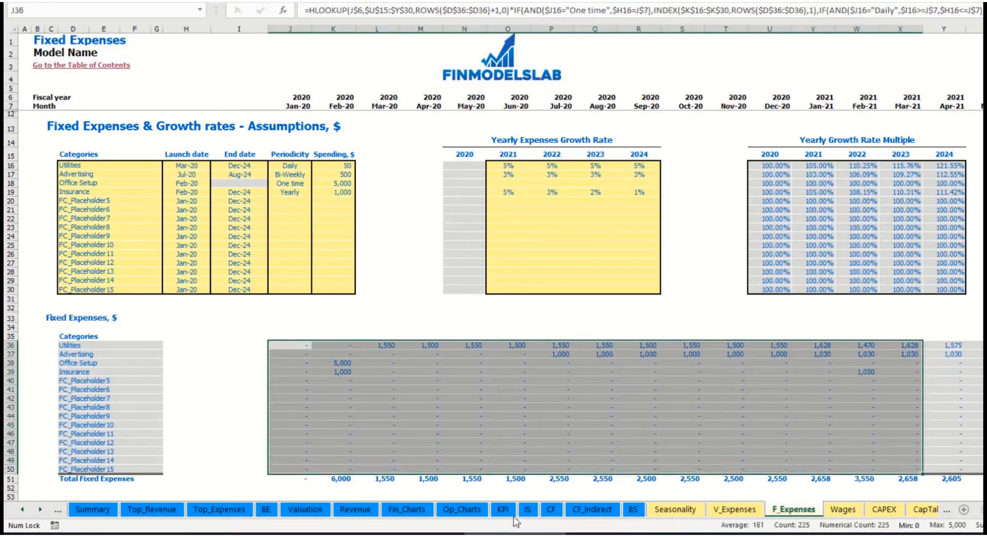
click(527, 509)
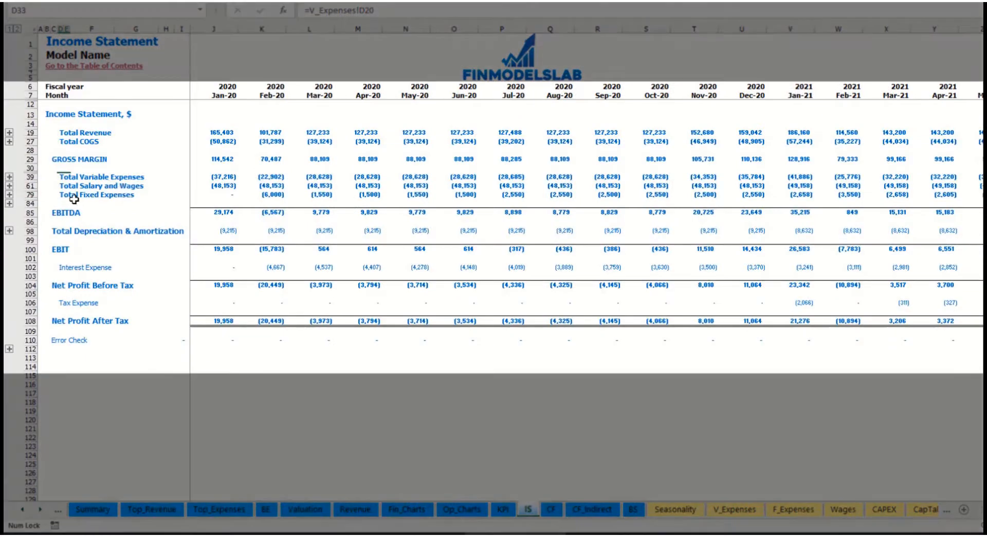
click(60, 195)
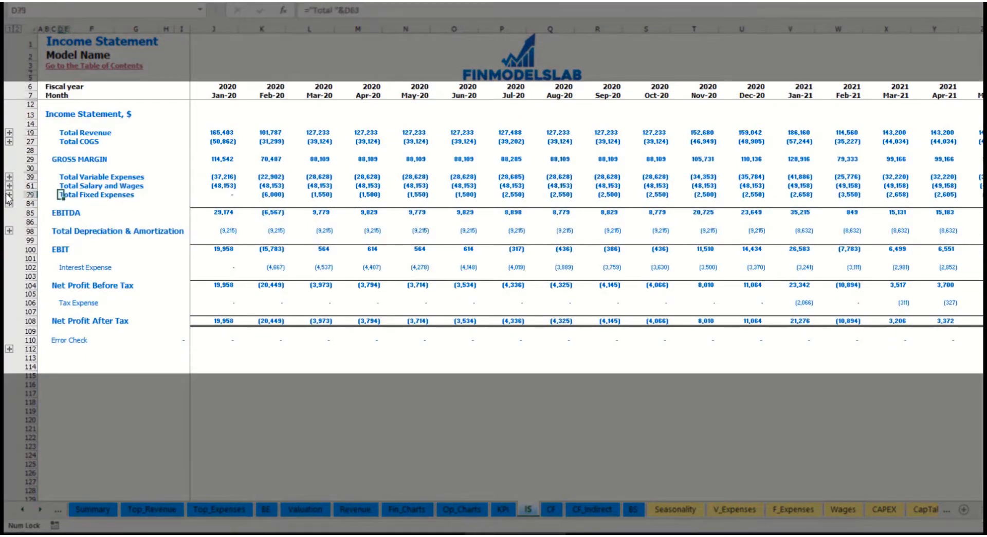
click(9, 195)
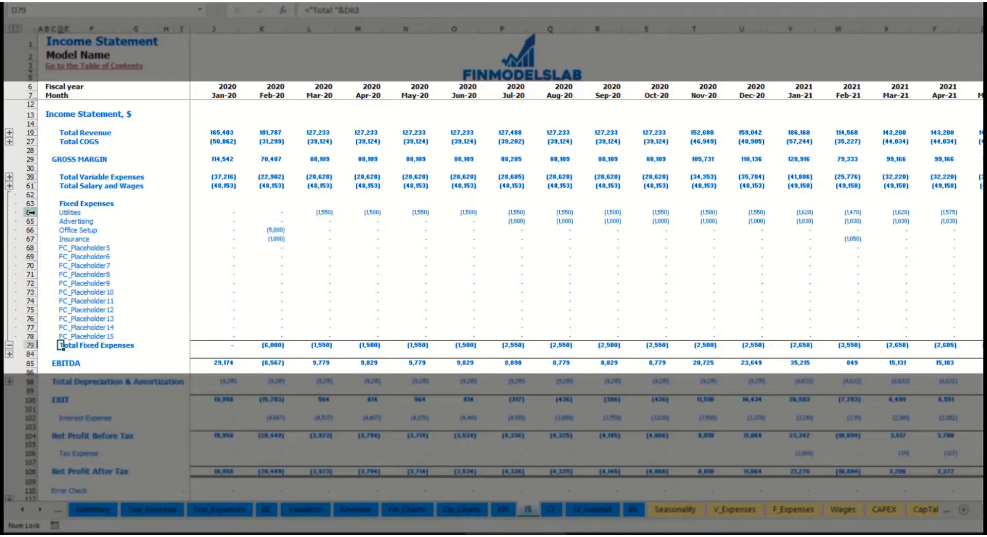
drag(30, 212, 34, 226)
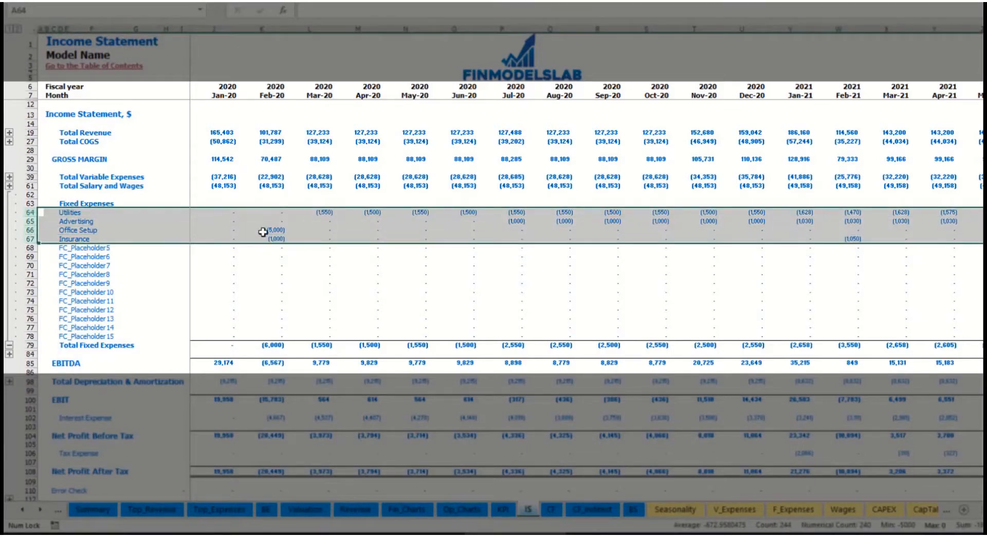
click(64, 212)
drag(64, 211, 68, 336)
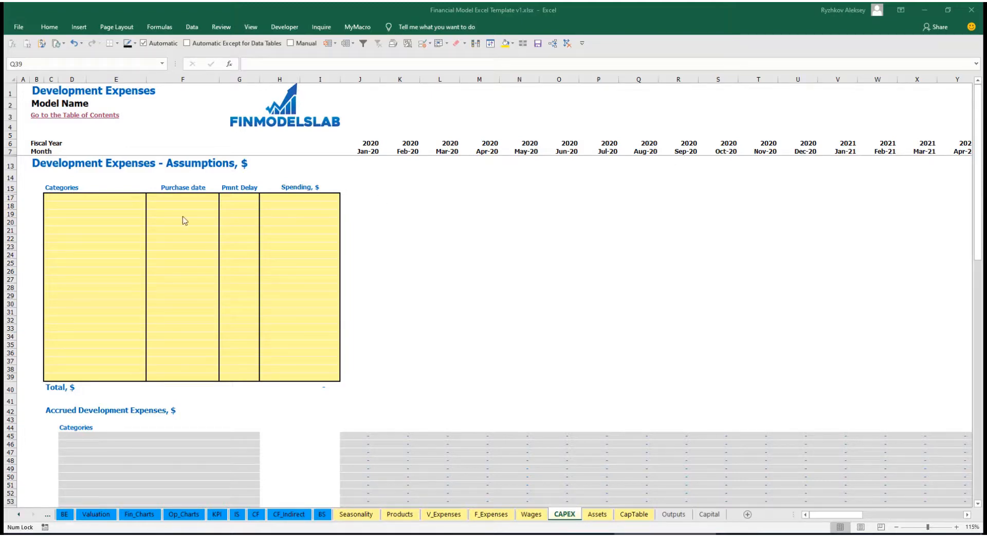
- Add an "Office dev" development expense on the CAPEX sheet with purchase date Feb-20 and spending of 10,000
click(119, 197)
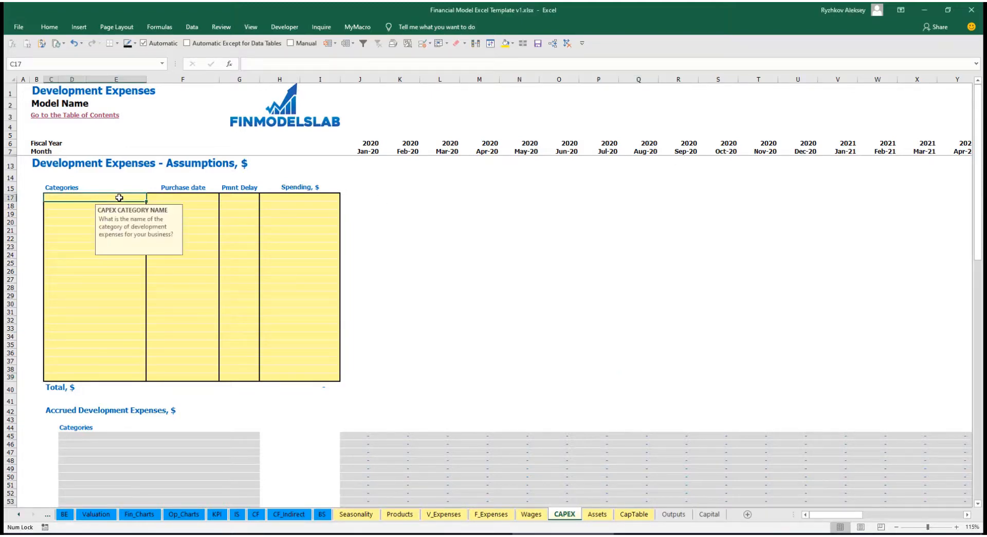
text(Office dev)
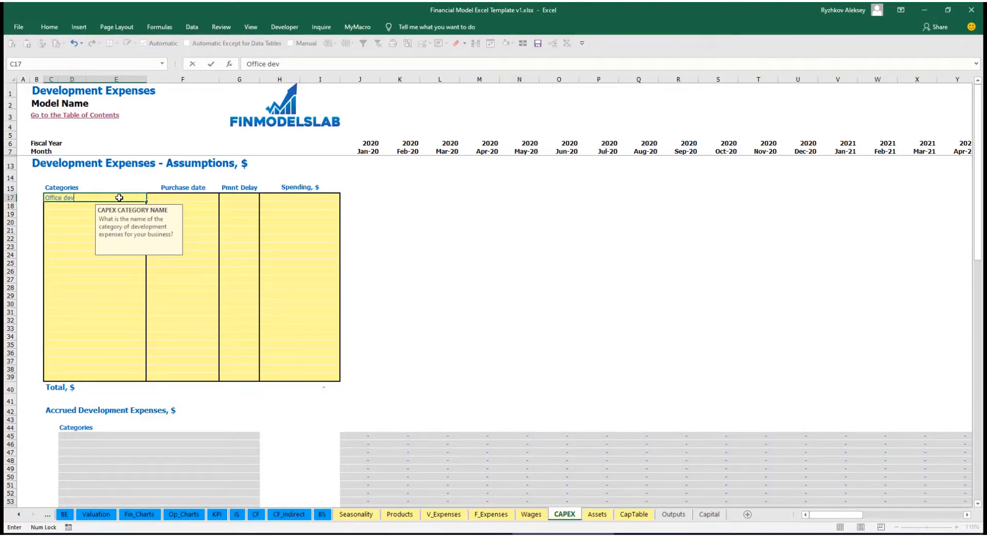
key(Return)
click(223, 197)
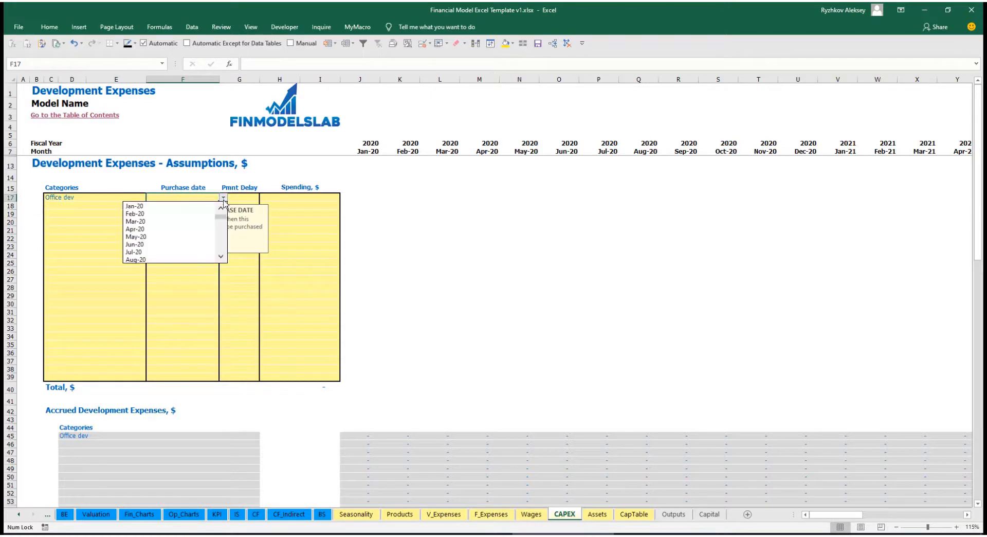
click(169, 212)
click(287, 194)
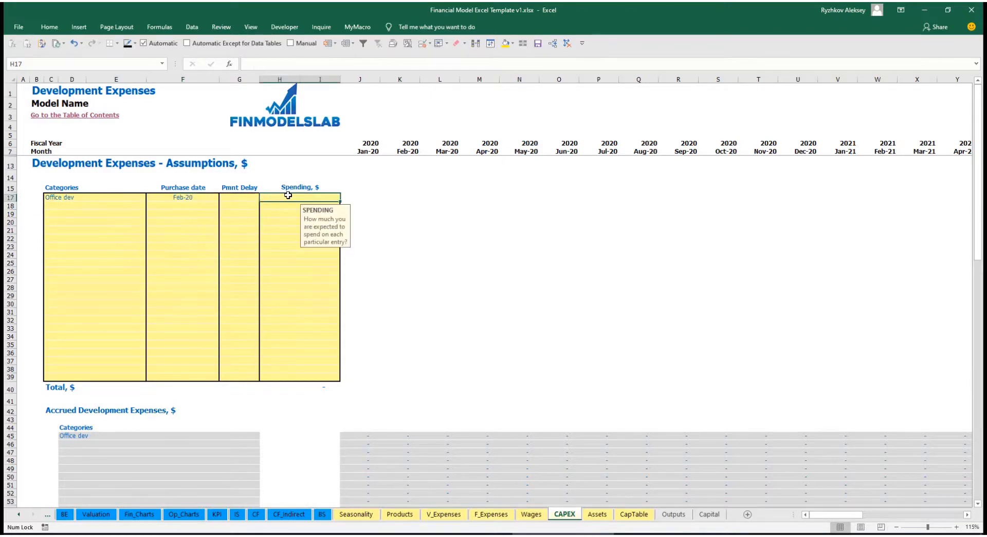
text(10000)
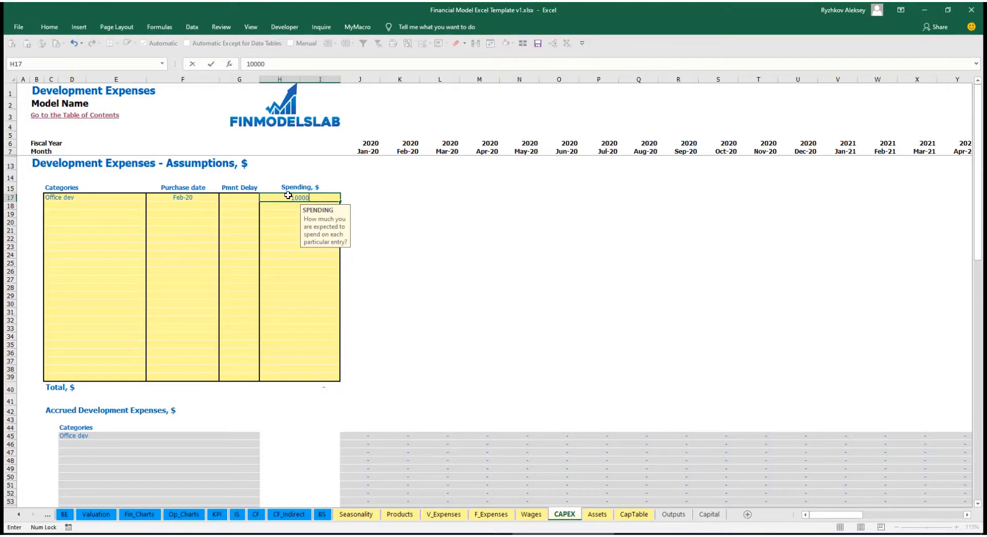
key(Return)
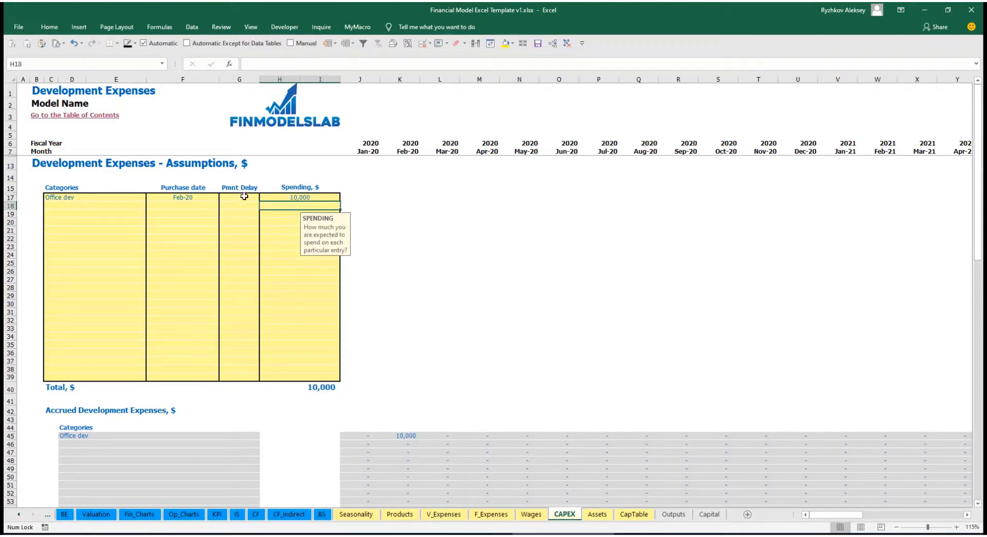
- Set the payment delay of the Office dev expense to 2M
click(244, 197)
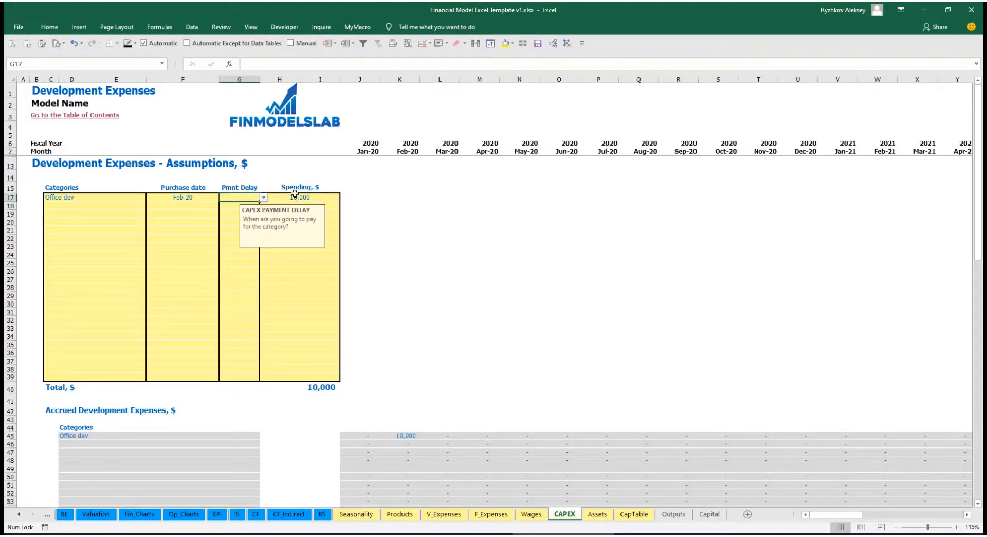
click(263, 197)
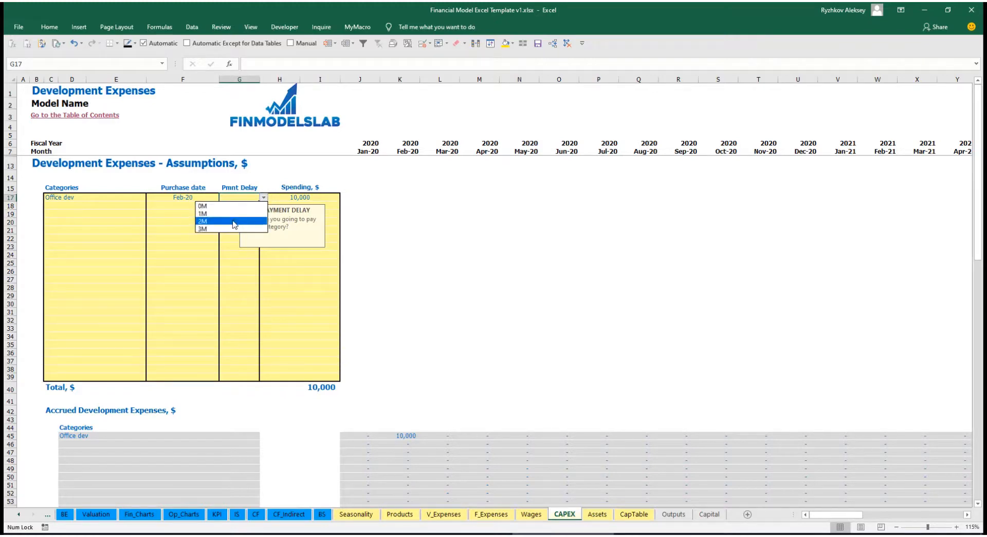
click(241, 220)
click(427, 225)
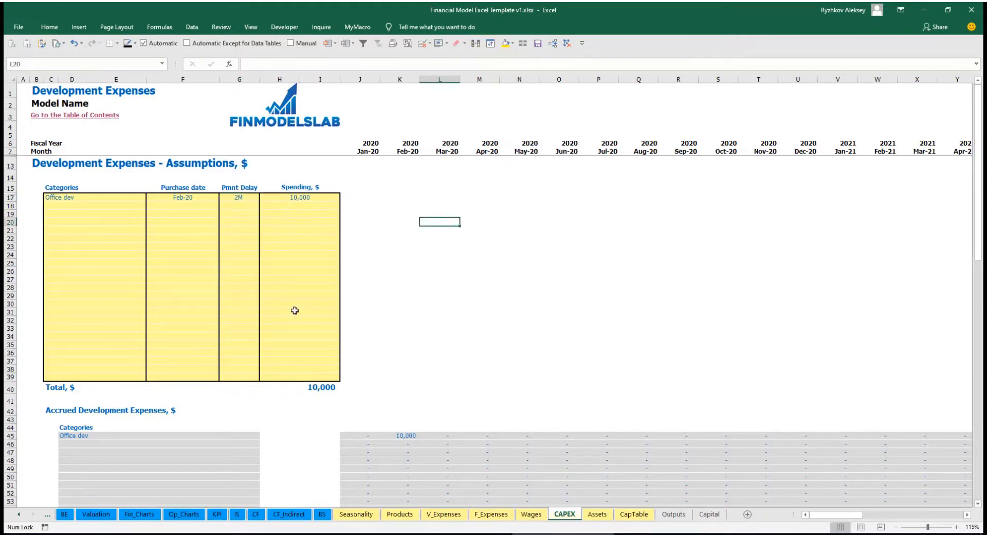
- Compare the months in which Office dev is accrued and paid, and check the CAPEX summary balances
click(406, 436)
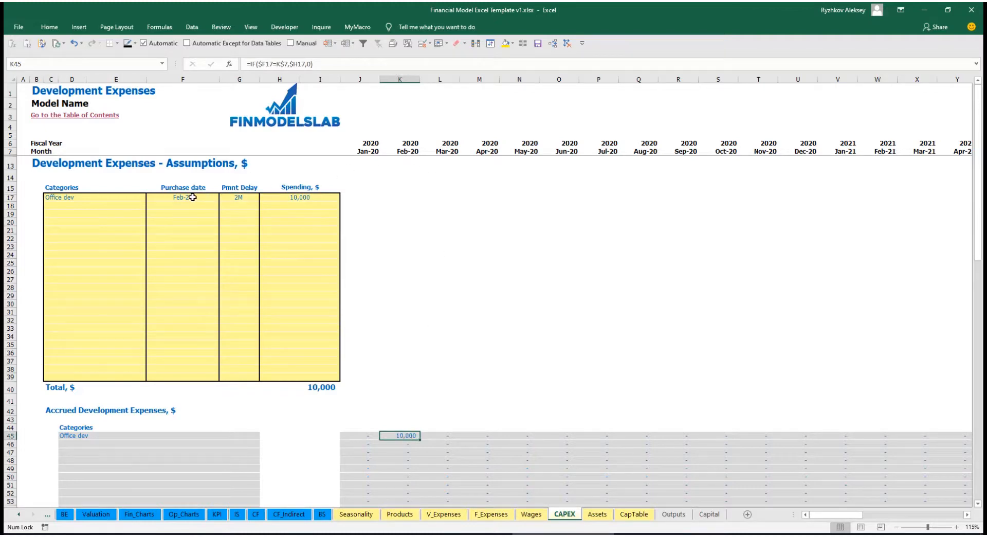
scroll(405, 259, down, 10)
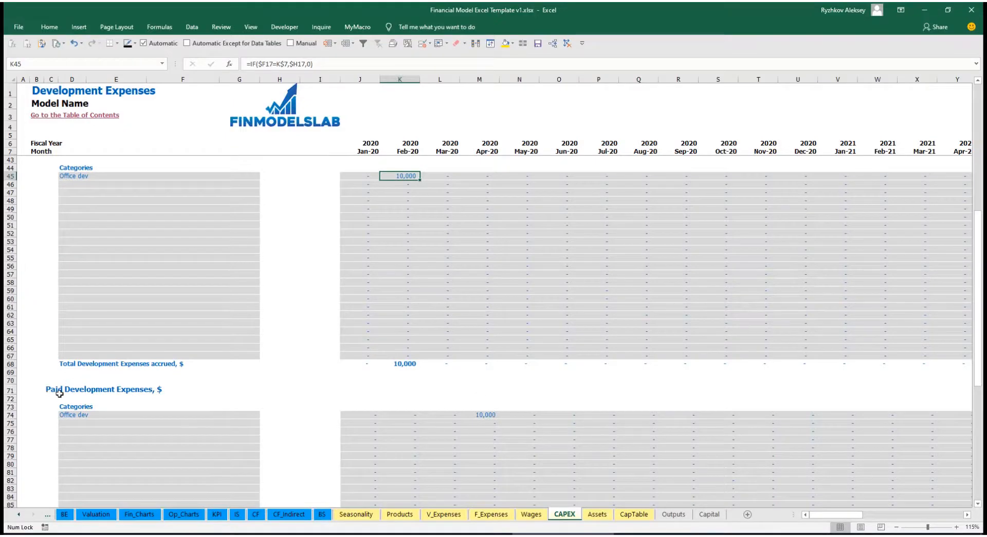
click(480, 415)
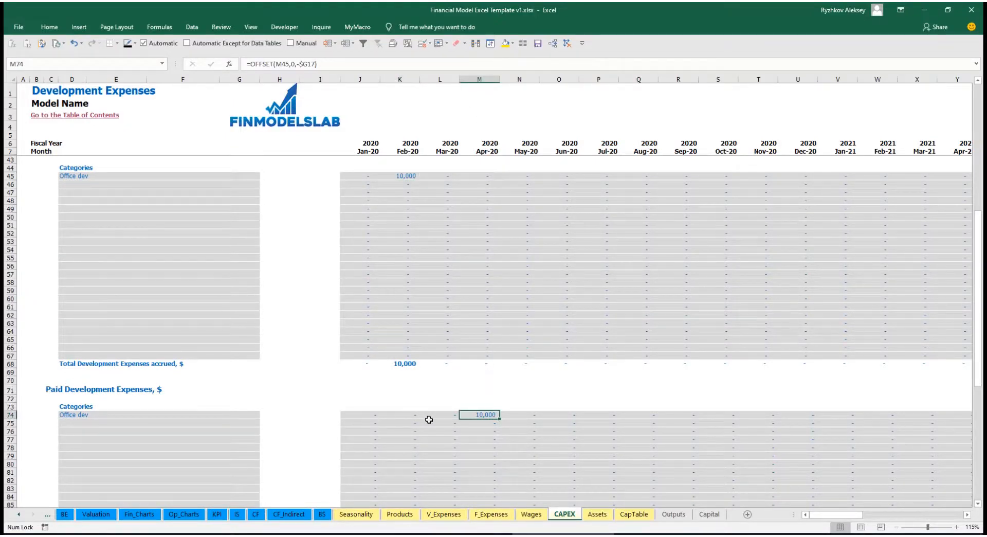
scroll(460, 414, down, 13)
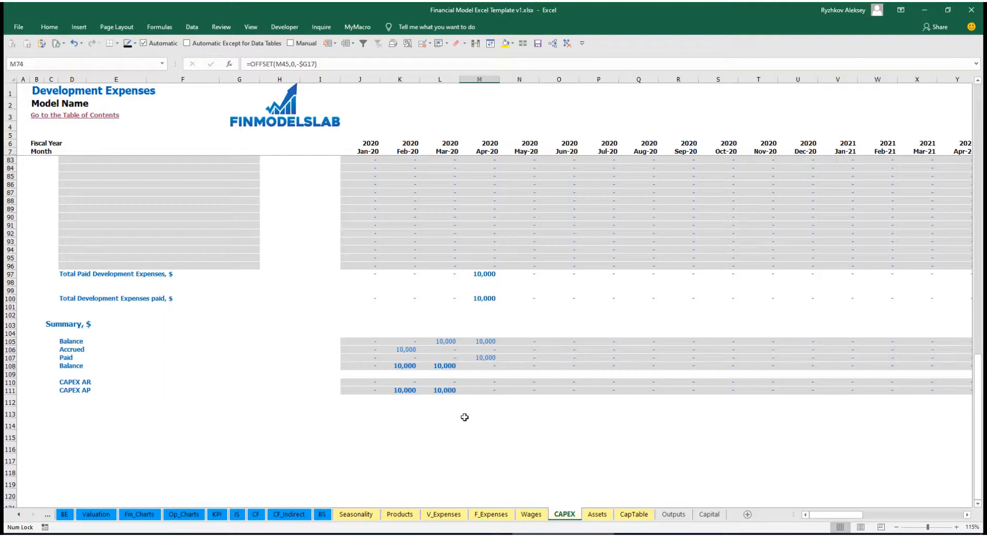
scroll(438, 332, up, 20)
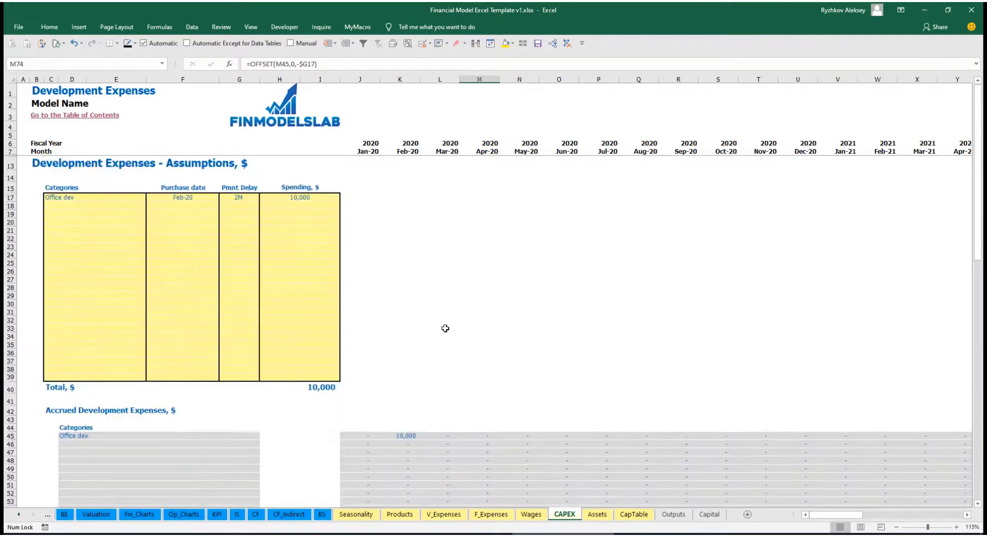
- Add a second development expense named "Other dev exp" with purchase date Mar-20 and spending of 5,000
click(80, 204)
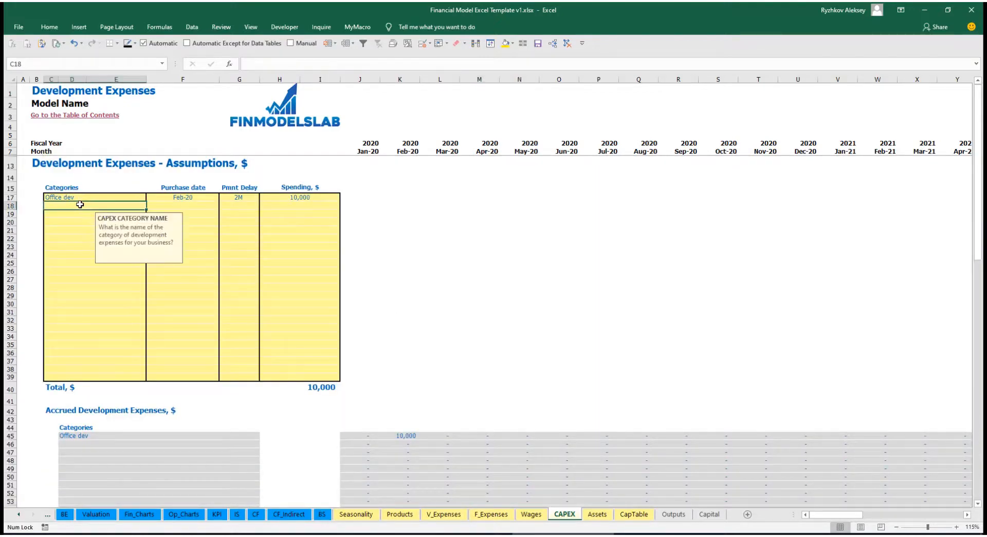
text(Other d)
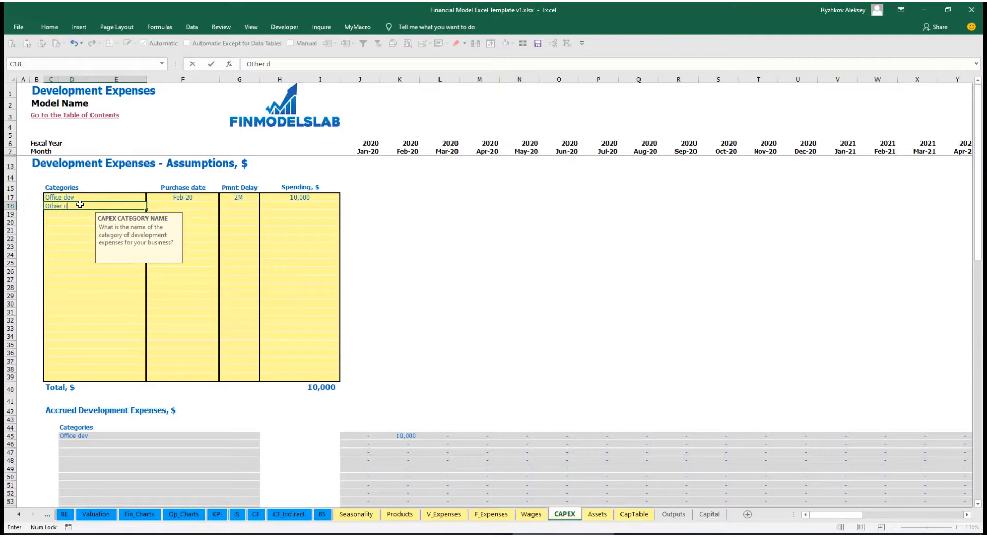
text(ev exp)
key(Return)
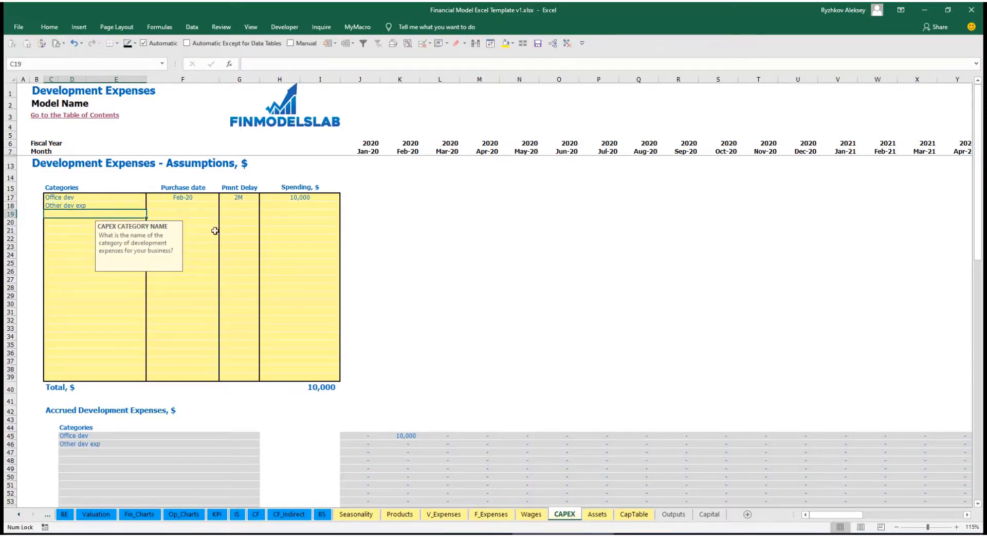
click(203, 205)
click(223, 205)
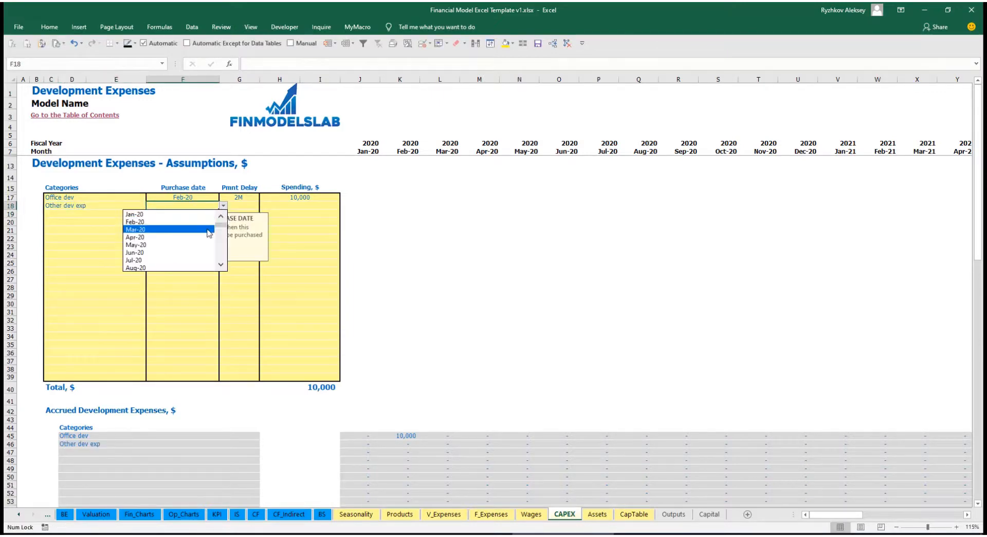
click(154, 225)
click(287, 207)
text(5000)
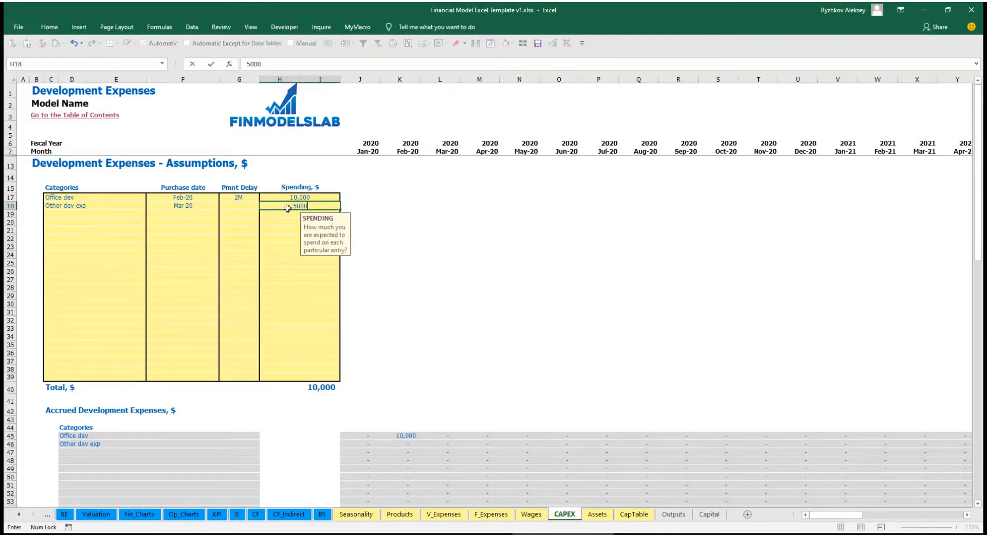
key(Return)
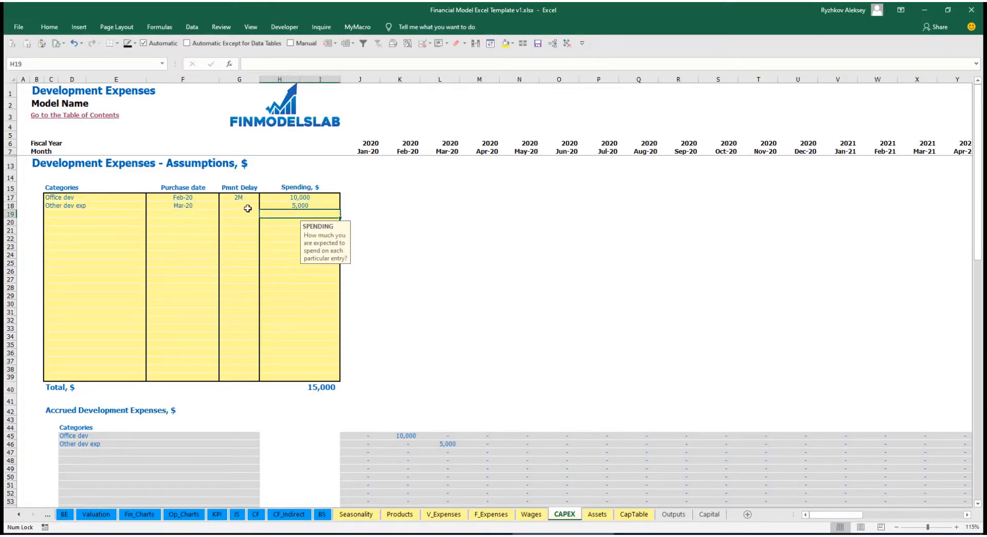
- Set the payment delay of the Other dev exp category to 0M
click(248, 207)
click(263, 205)
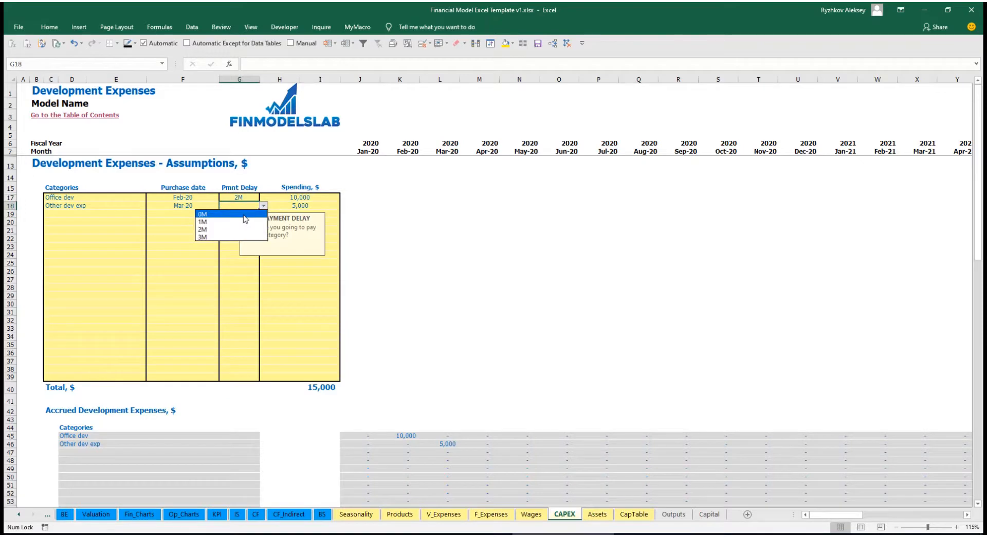
click(244, 214)
- Check the months in which Other dev exp appears in the accrued and paid development expenses
scroll(428, 410, down, 3)
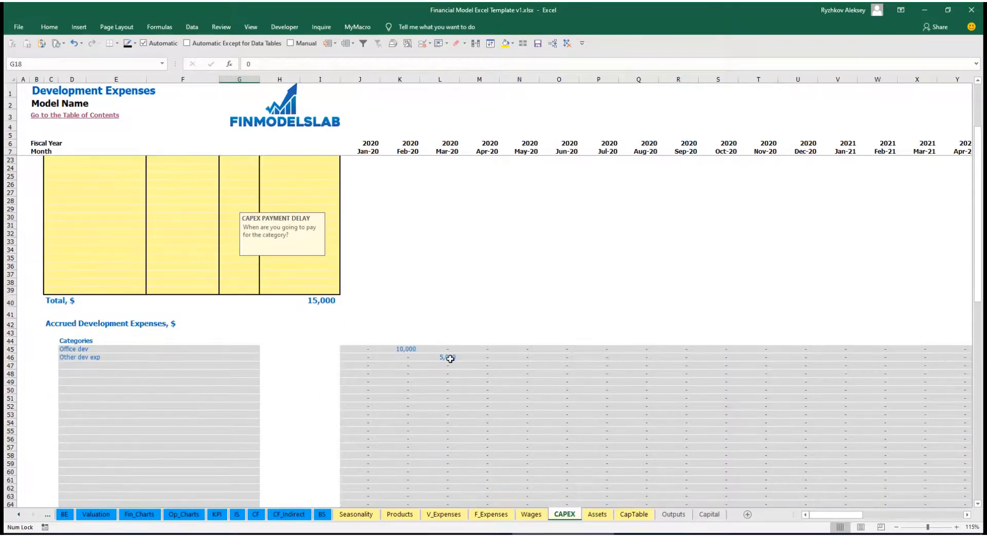
click(446, 358)
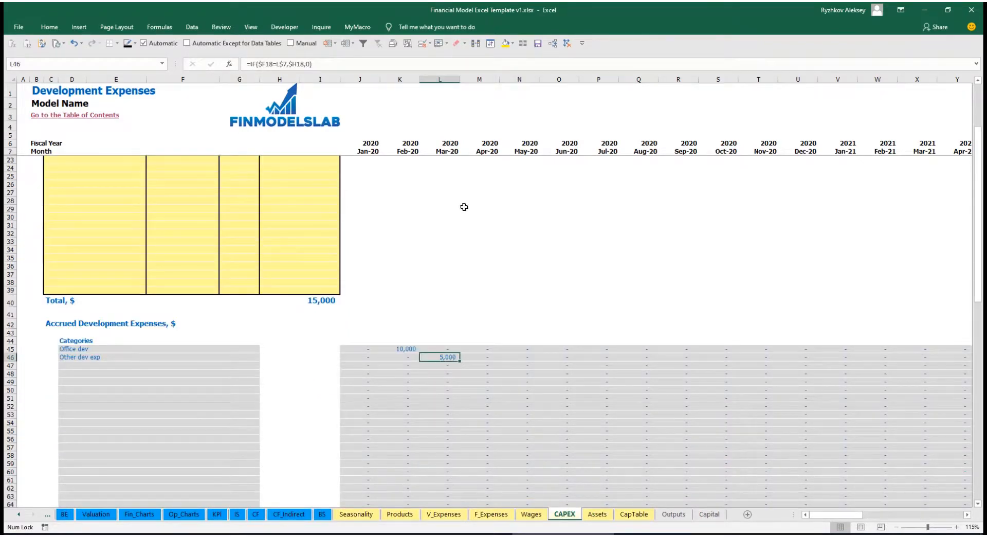
scroll(442, 360, down, 10)
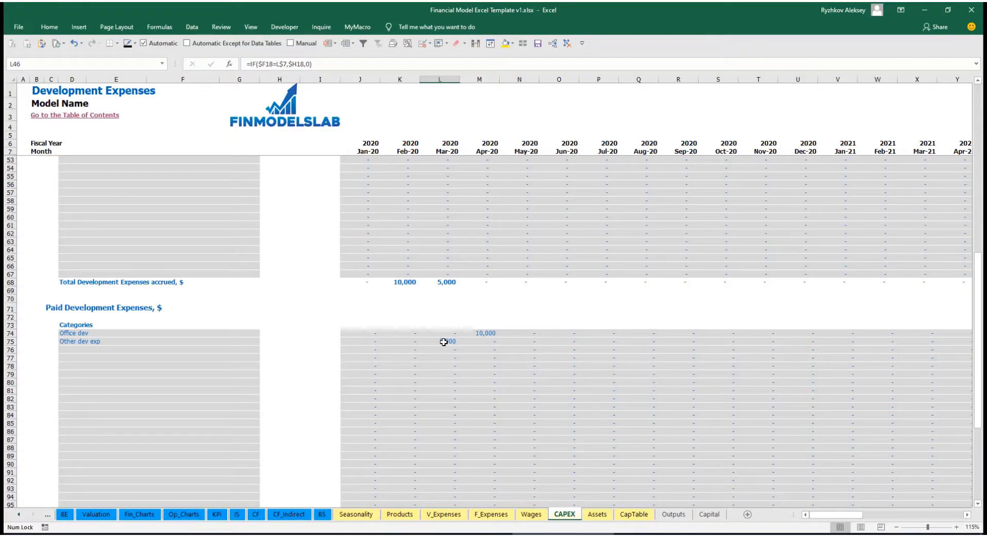
scroll(443, 342, up, 13)
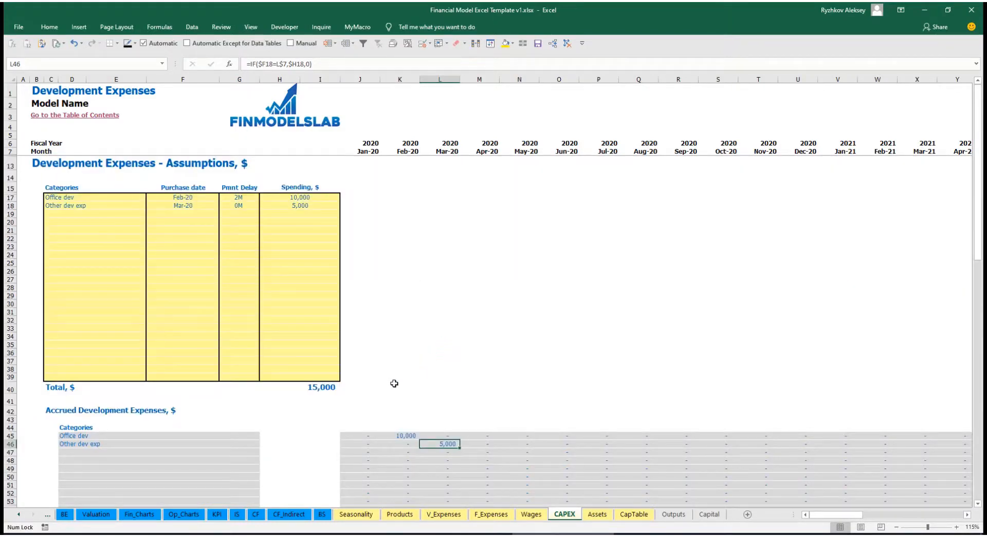
- Examine the book depreciation, capital expenditure and closing net book value of Development Expenses on the Assets sheet
click(596, 515)
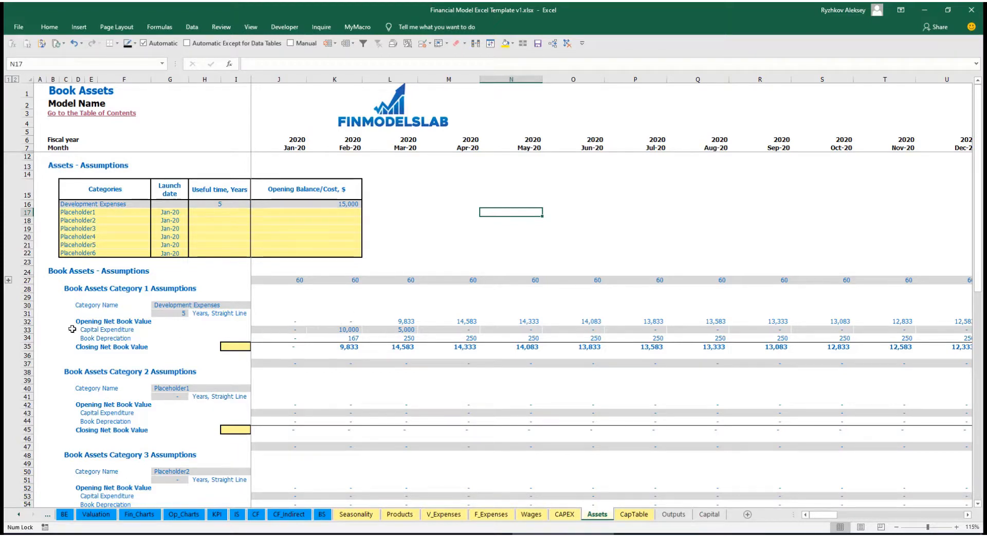
click(23, 338)
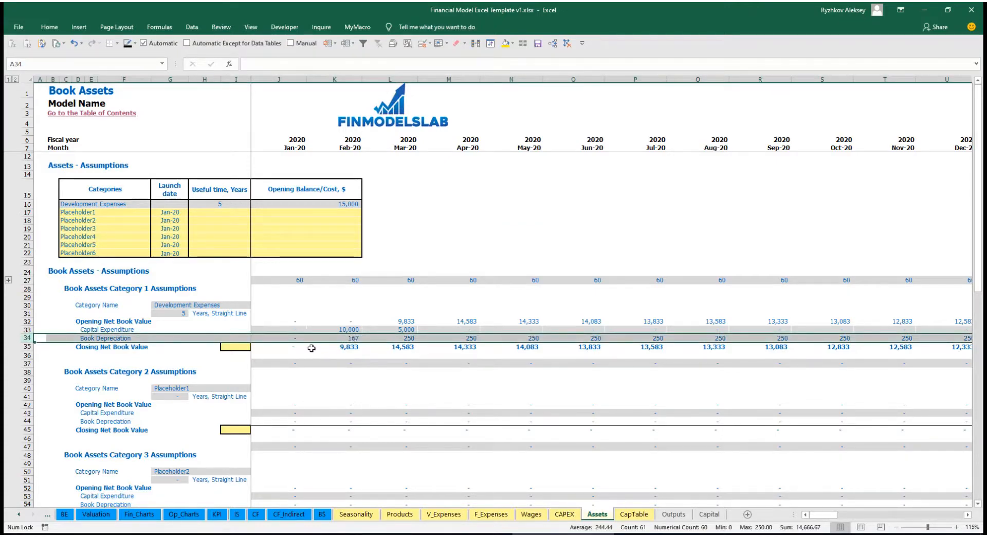
click(279, 329)
drag(279, 330, 511, 330)
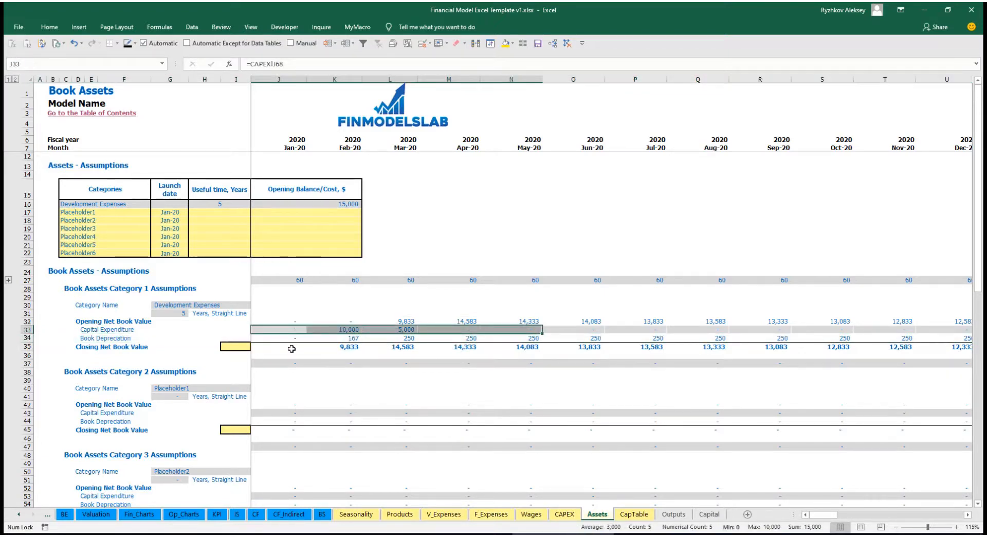
drag(289, 347, 549, 349)
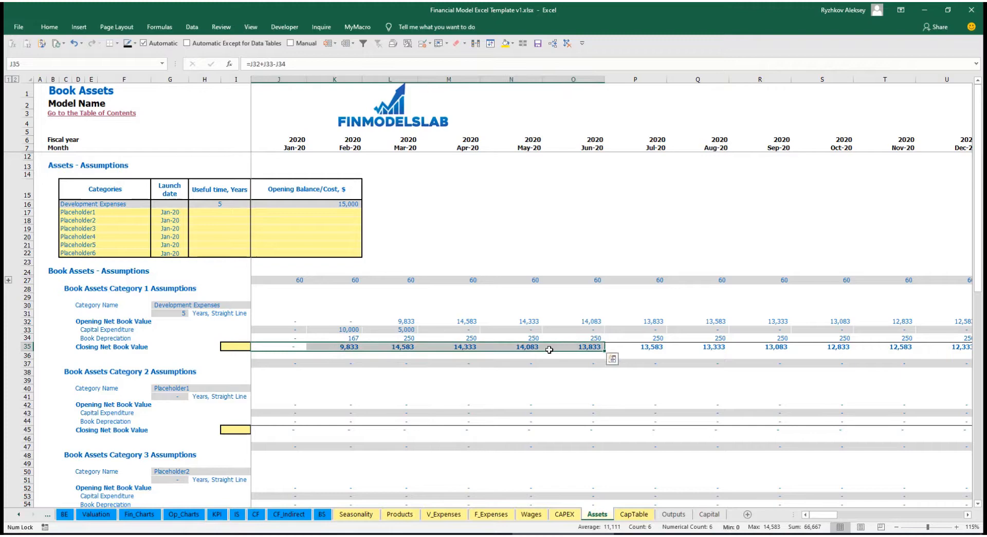
- Replace the first placeholder asset with Other assets, setting its useful time to 10 years and opening cost to 25,000
click(118, 211)
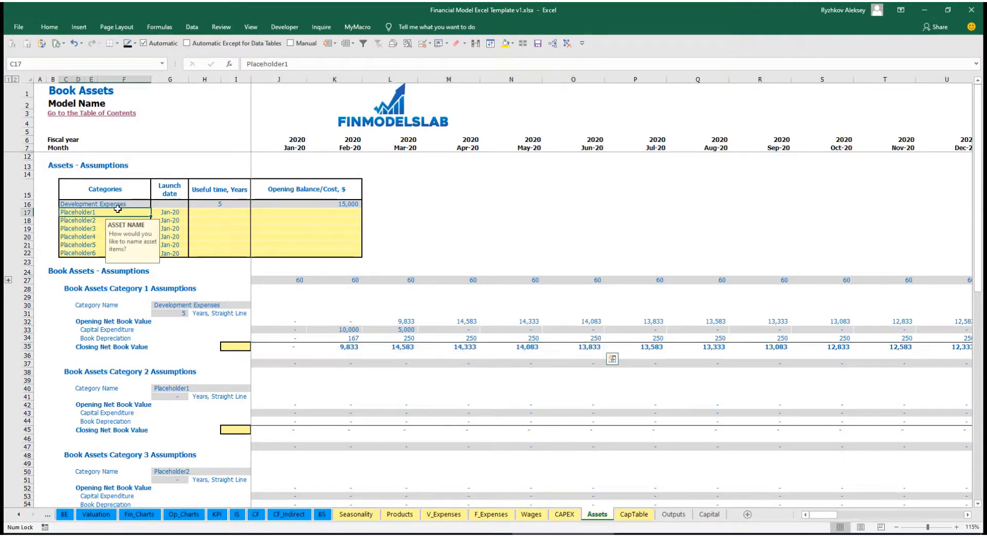
text(Other a)
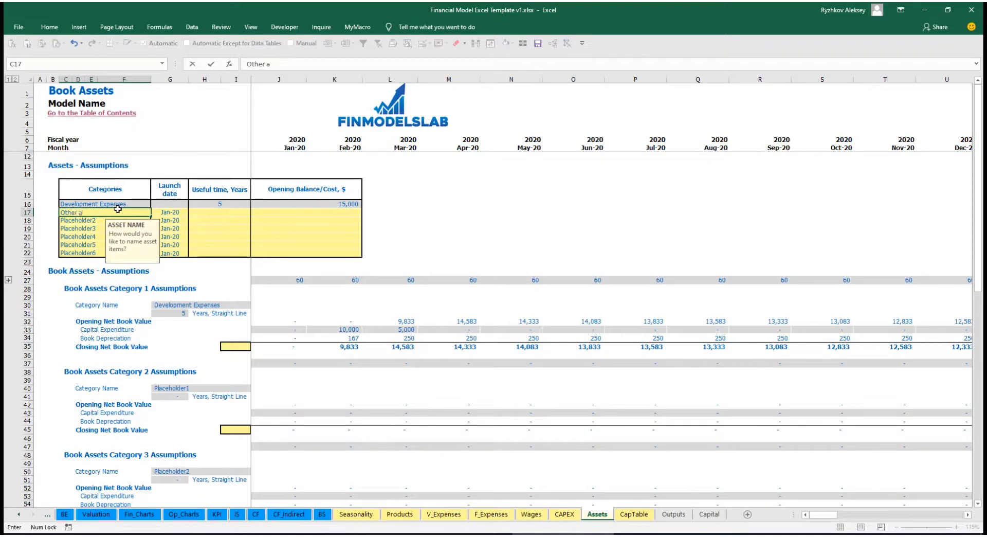
text(sses)
click(242, 211)
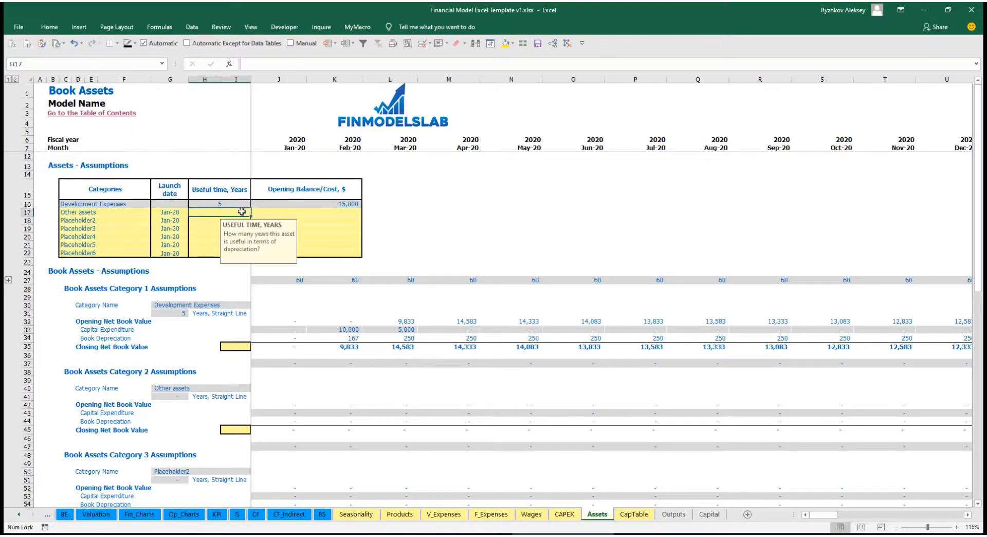
text(10)
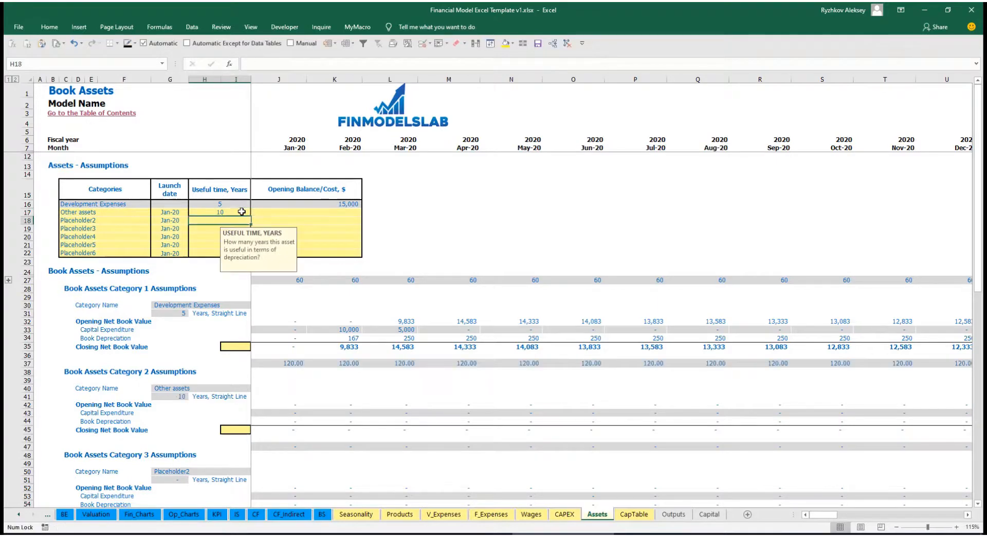
click(309, 213)
text(25)
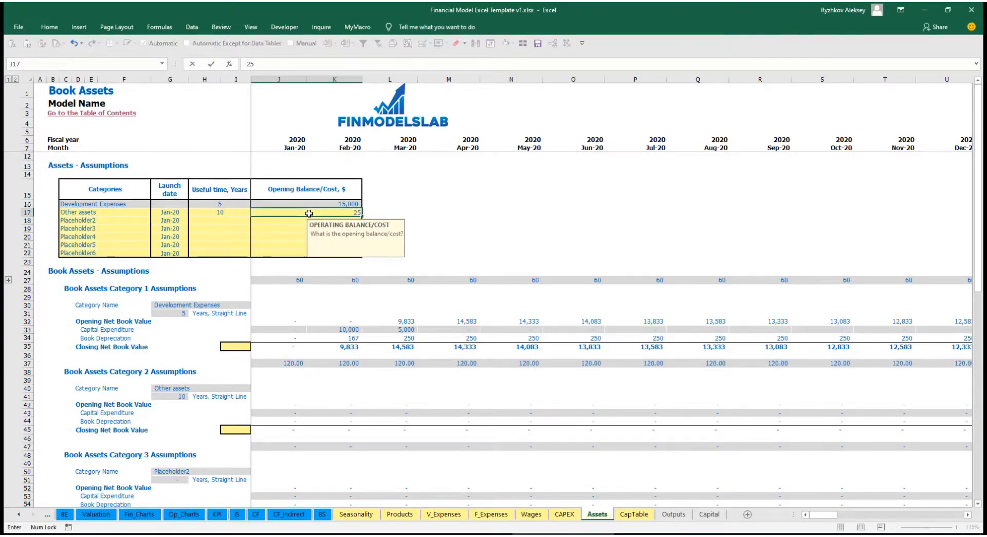
text(,000)
key(Return)
- Set the launch date of Other assets to Apr-20
click(184, 211)
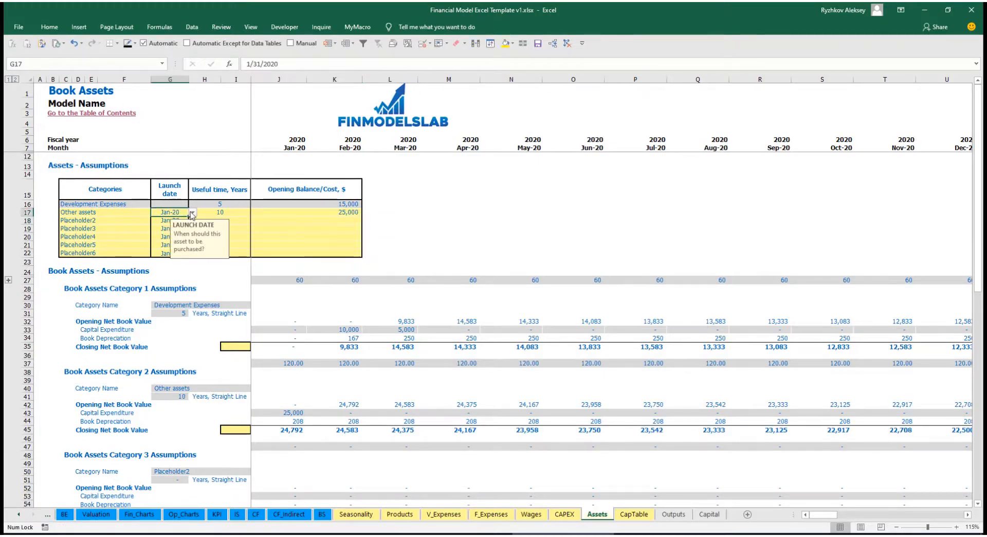
click(192, 213)
click(172, 246)
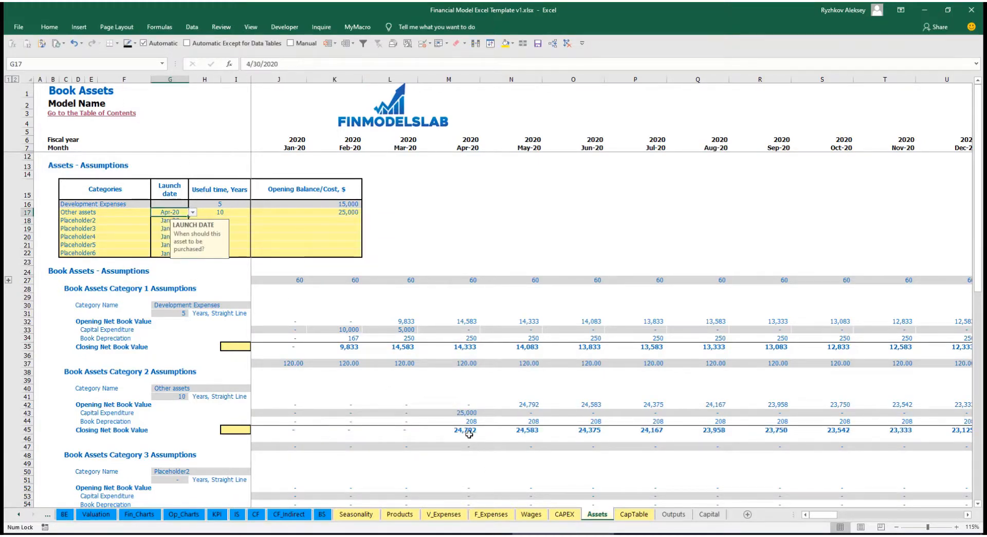
- Examine the capital expenditure, book depreciation and closing net book value of Other assets from Apr-20 onward
click(469, 414)
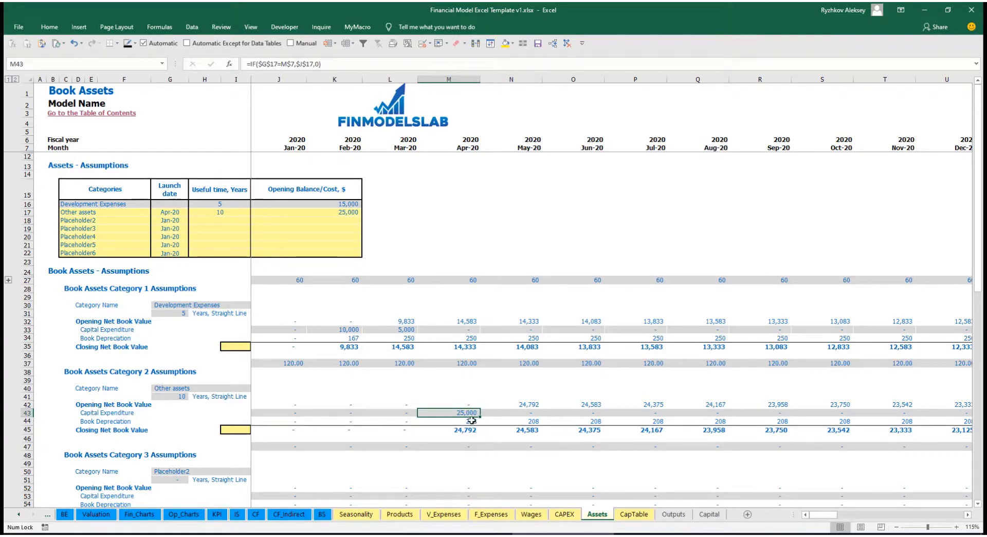
drag(470, 421, 624, 420)
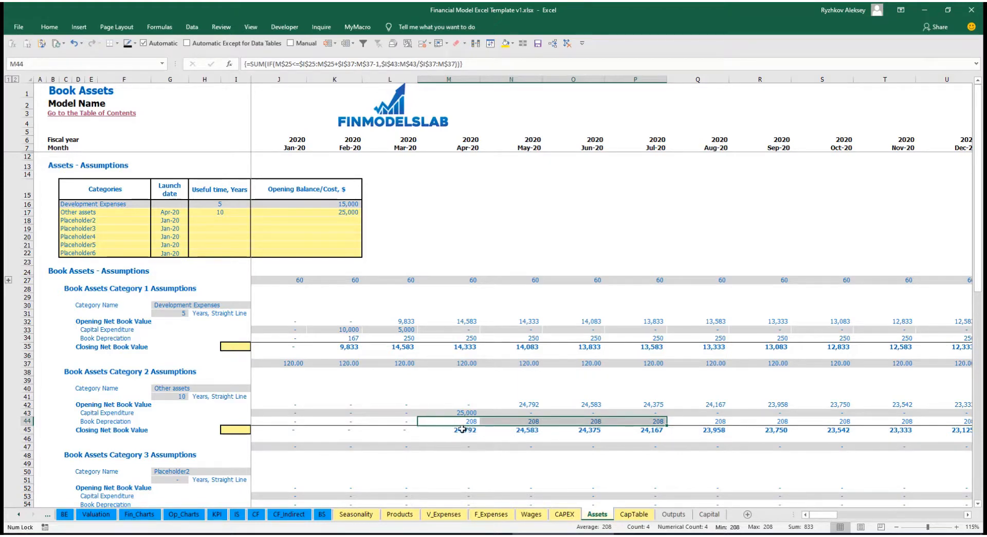
drag(463, 433, 676, 429)
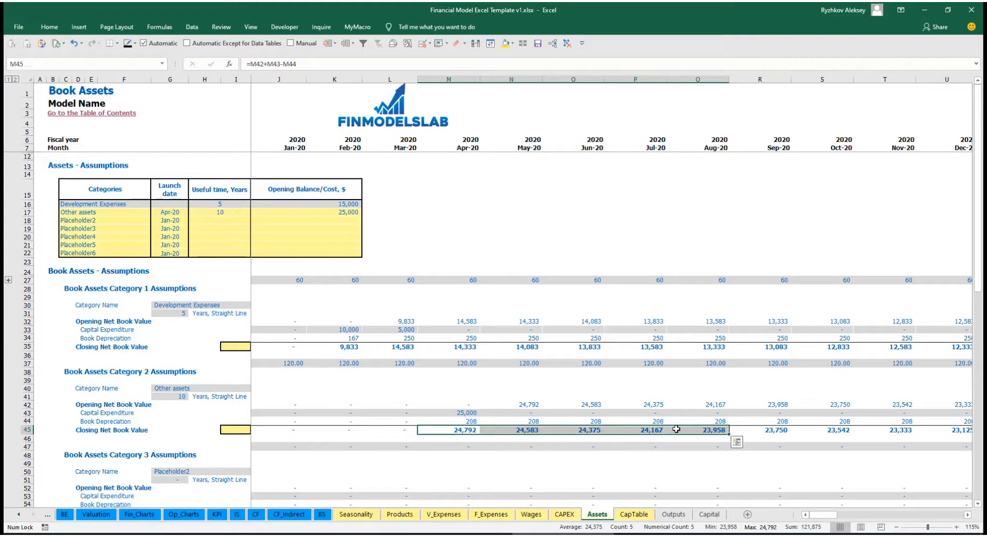
- Review the income statement, cash flow statement and the balance sheet's Fixed Assets, CAPEX Prepayment and CAPEX Payable rows for the asset effects
click(237, 514)
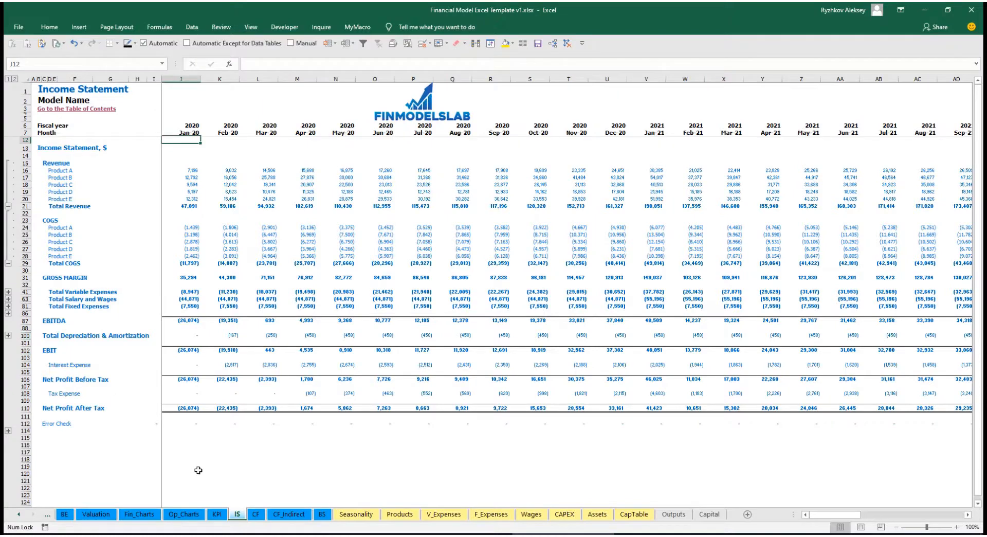
click(255, 514)
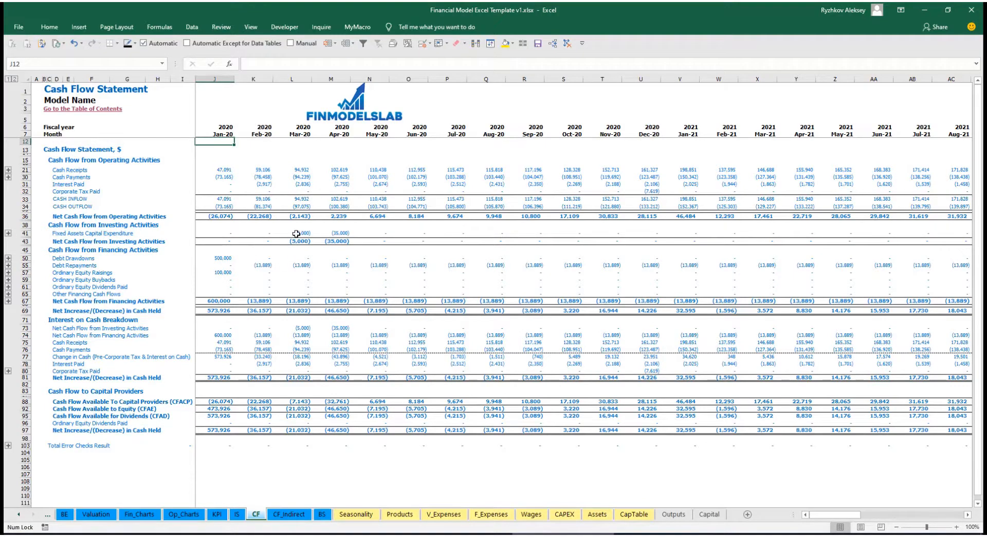
click(322, 514)
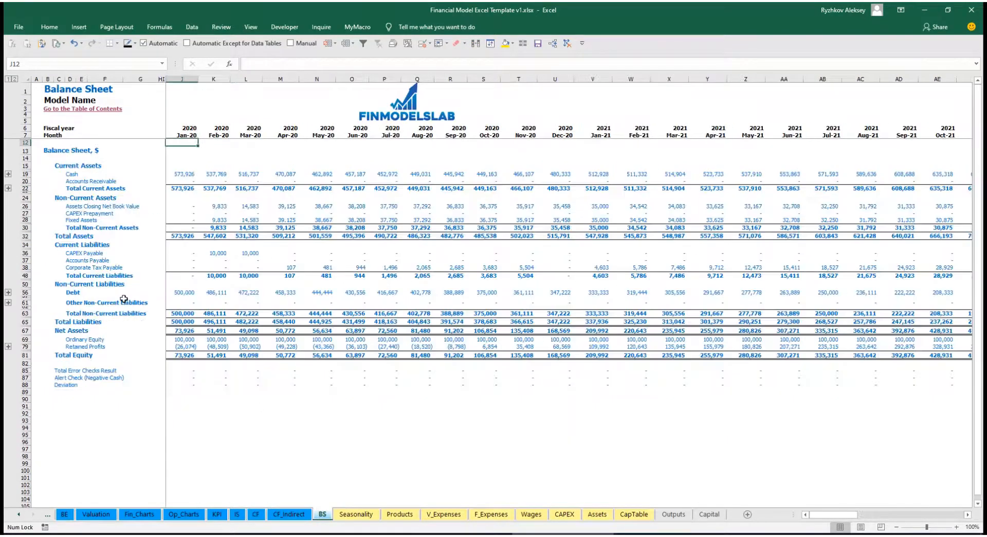
click(25, 219)
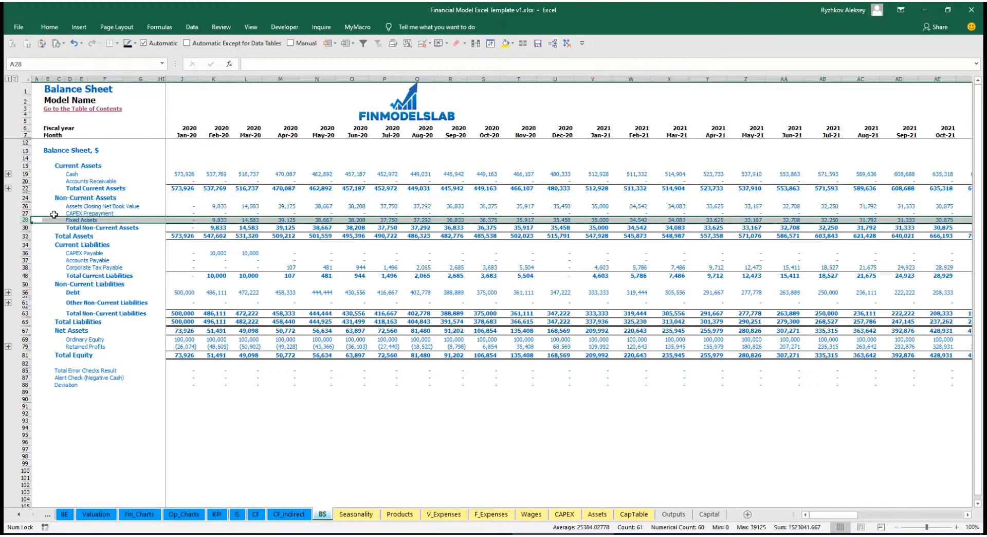
click(25, 213)
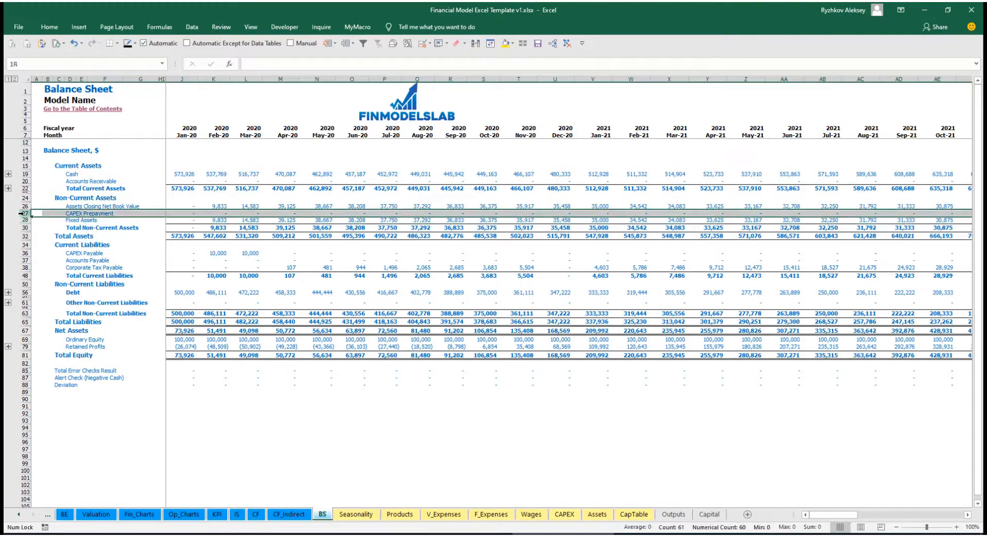
click(28, 253)
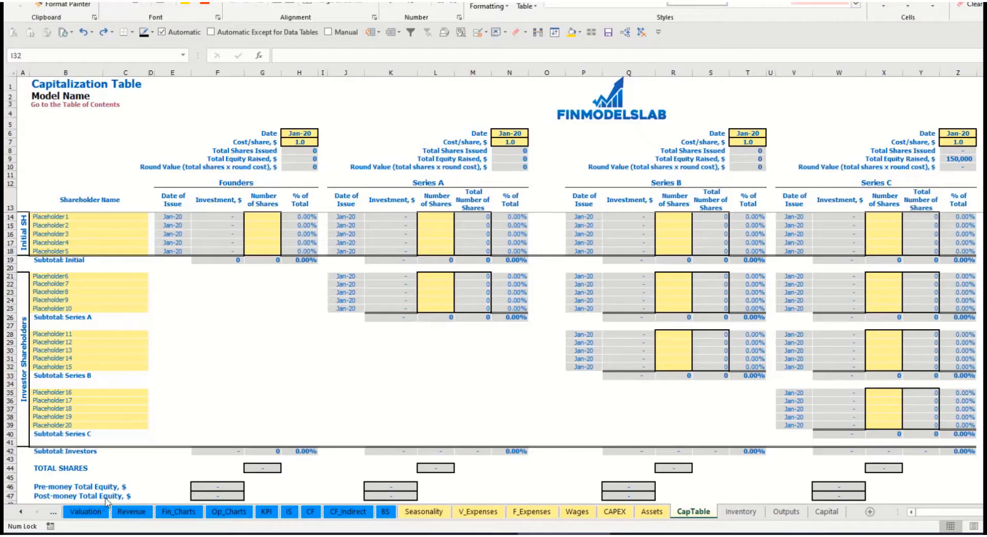
- Name the first two initial shareholders in the capitalization table Founder 1 and Founder 2
click(53, 215)
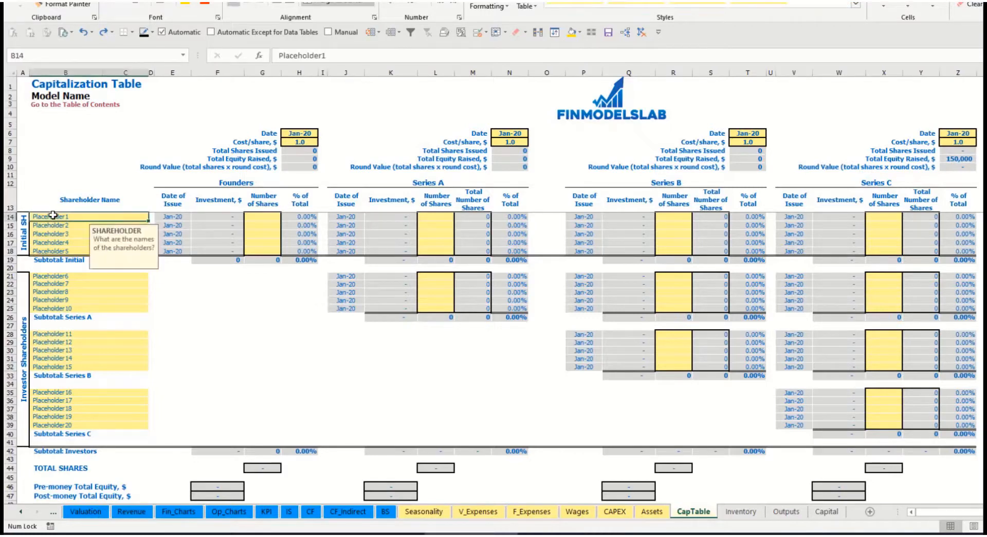
text(Foun)
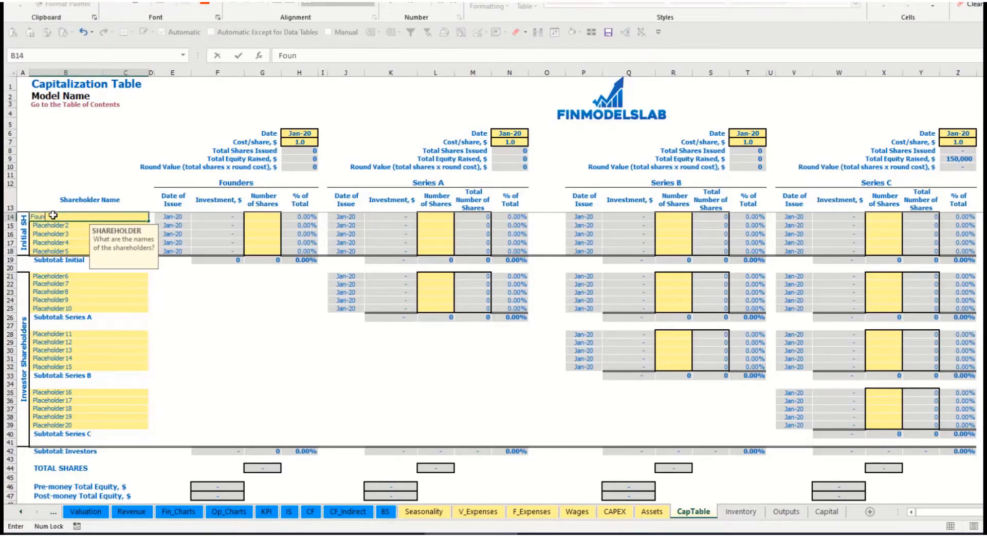
text(der 1)
key(Return)
key(Up)
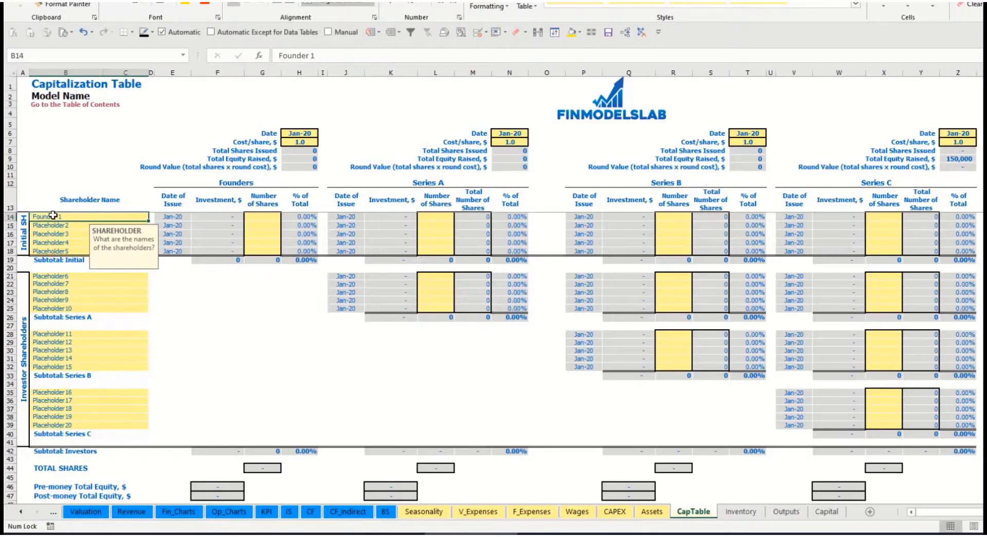
key(ctrl+c)
key(Down)
key(ctrl+v)
click(327, 59)
key(BackSpace)
text(2)
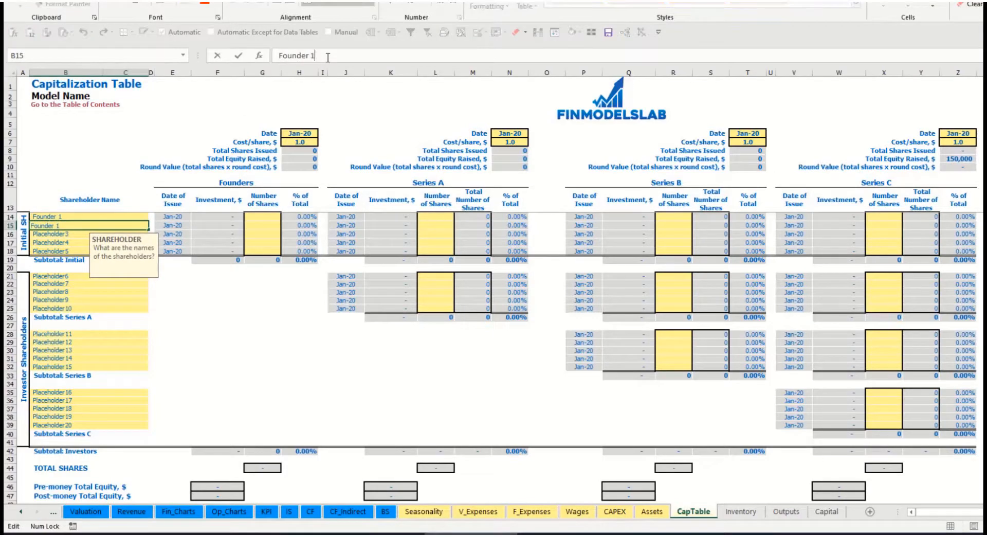
key(Return)
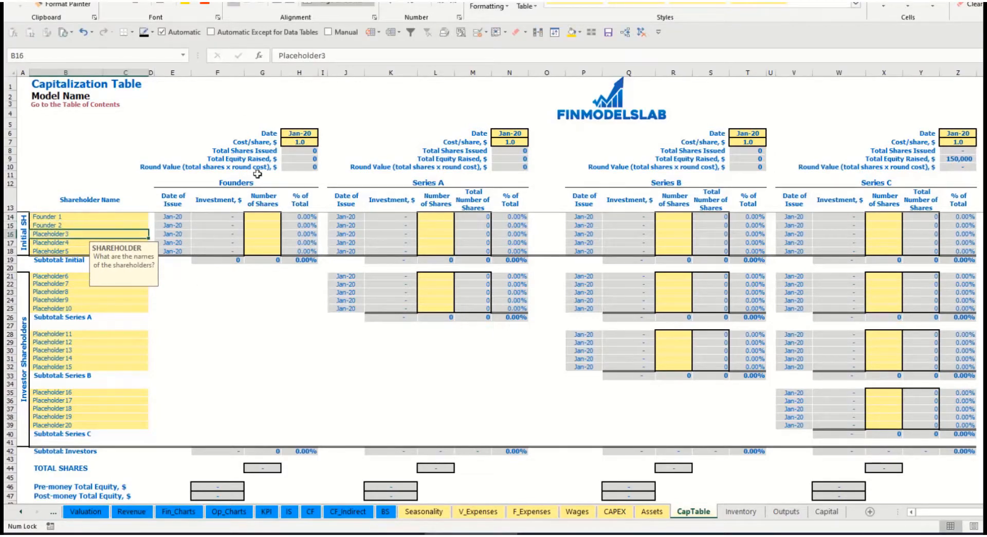
- Issue 10,000 shares to Founder 1 and 20,000 shares to Founder 2 in the Founders round
click(108, 216)
click(265, 217)
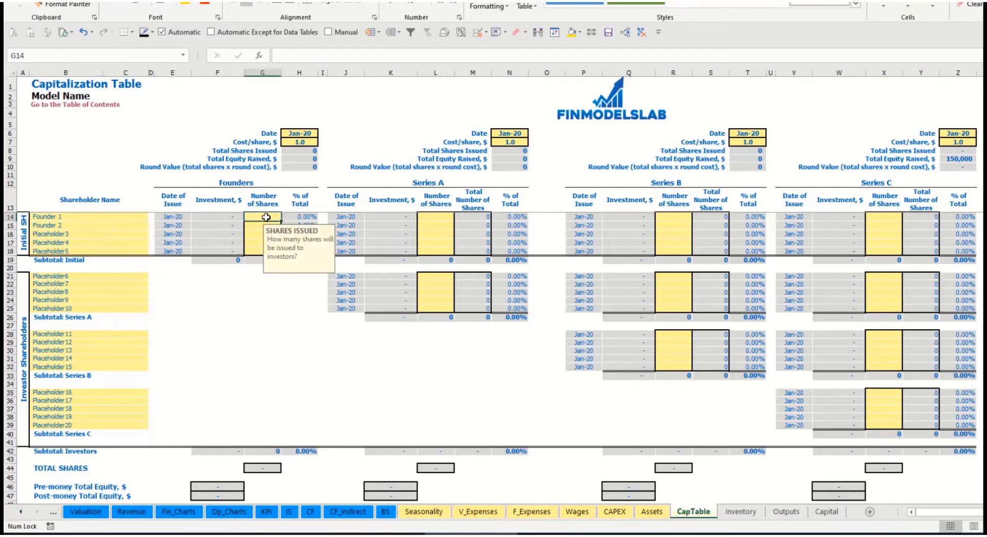
text(10000)
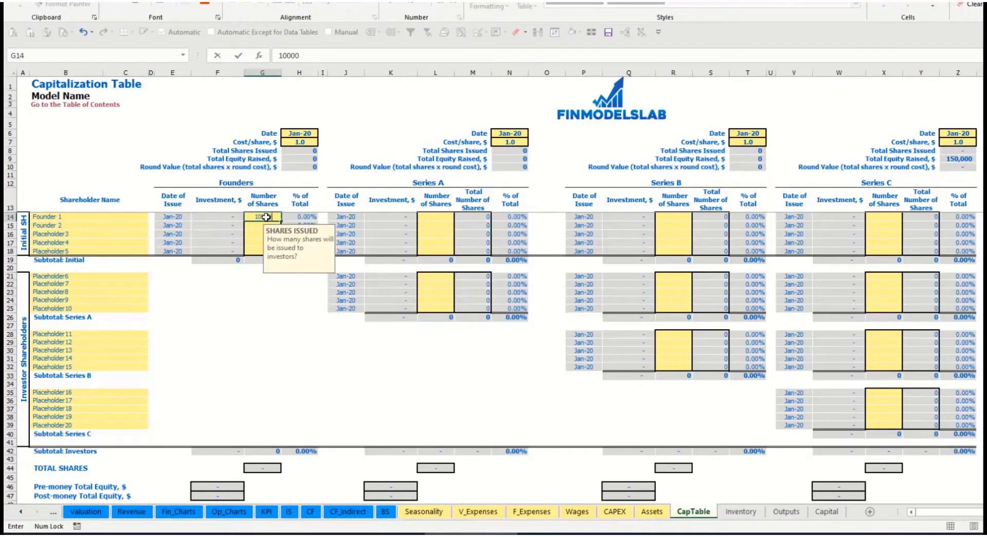
key(Return)
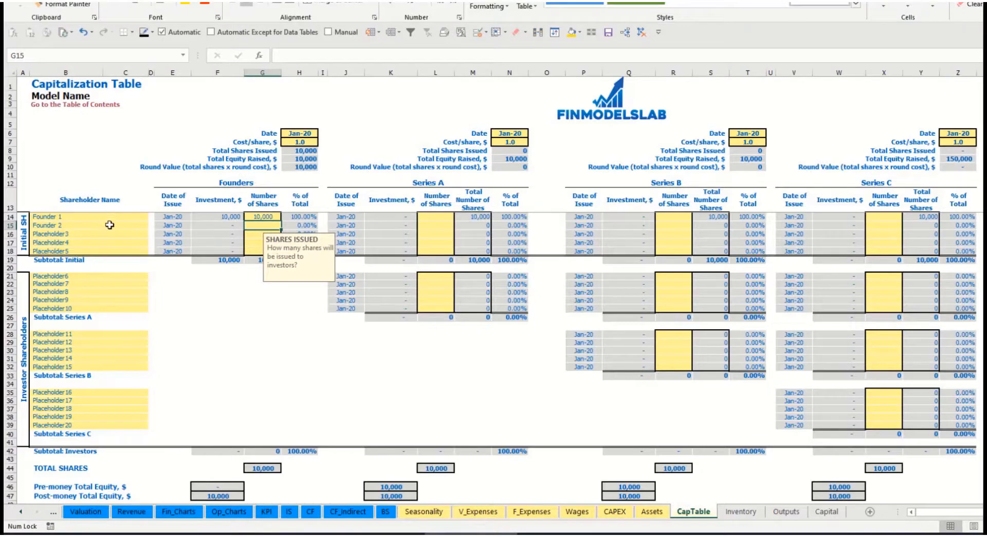
text(20000)
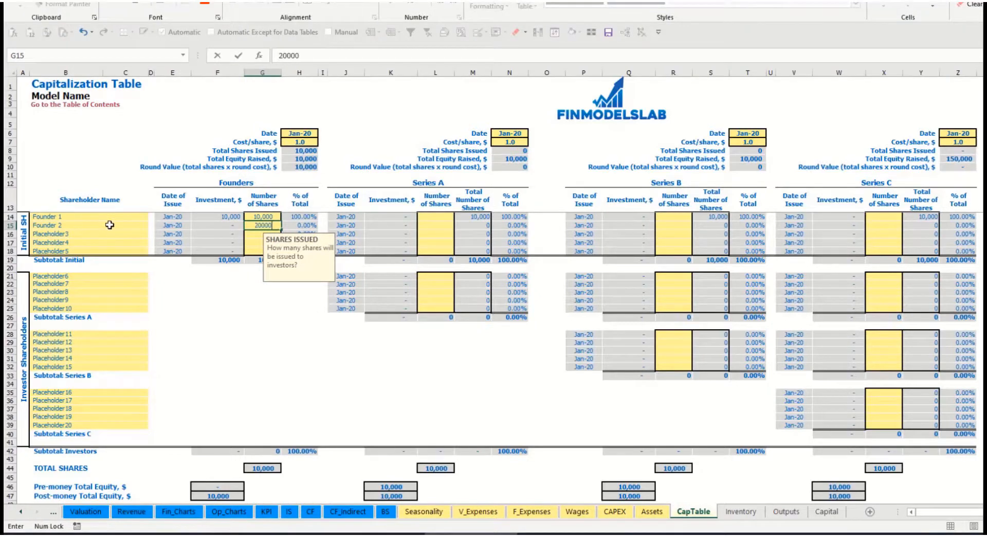
key(Return)
- Set the Founders round's cost per share to 2 and its date to Feb-20
click(296, 135)
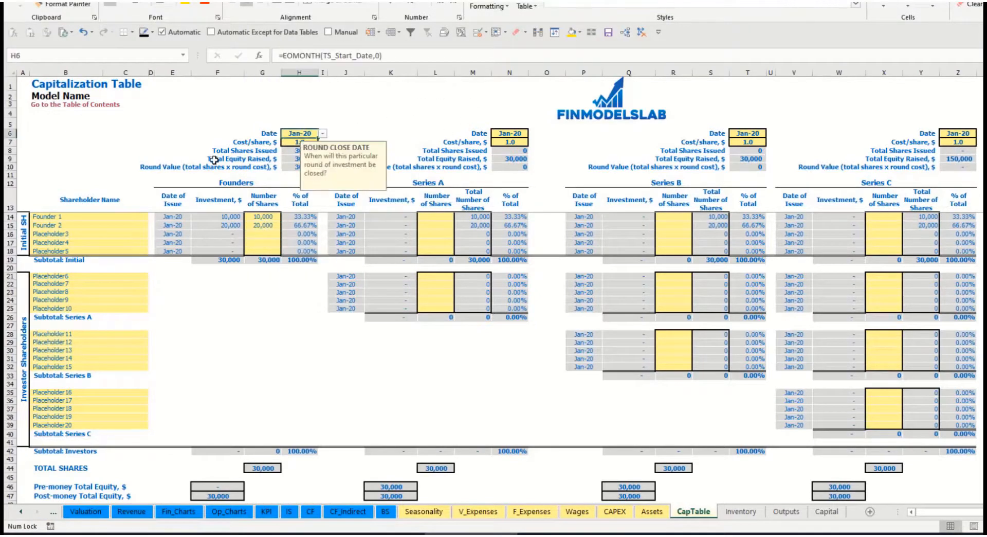
click(290, 144)
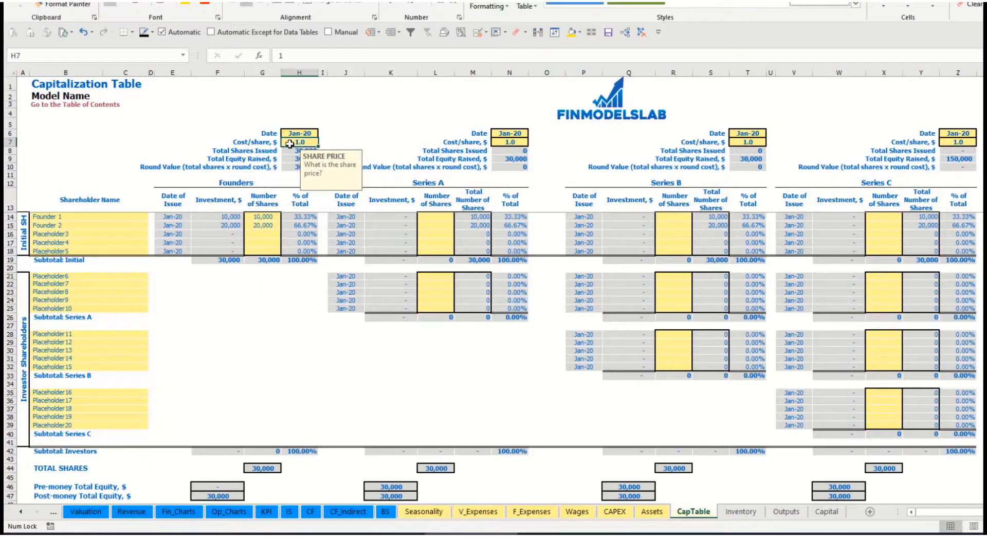
text(2)
click(297, 134)
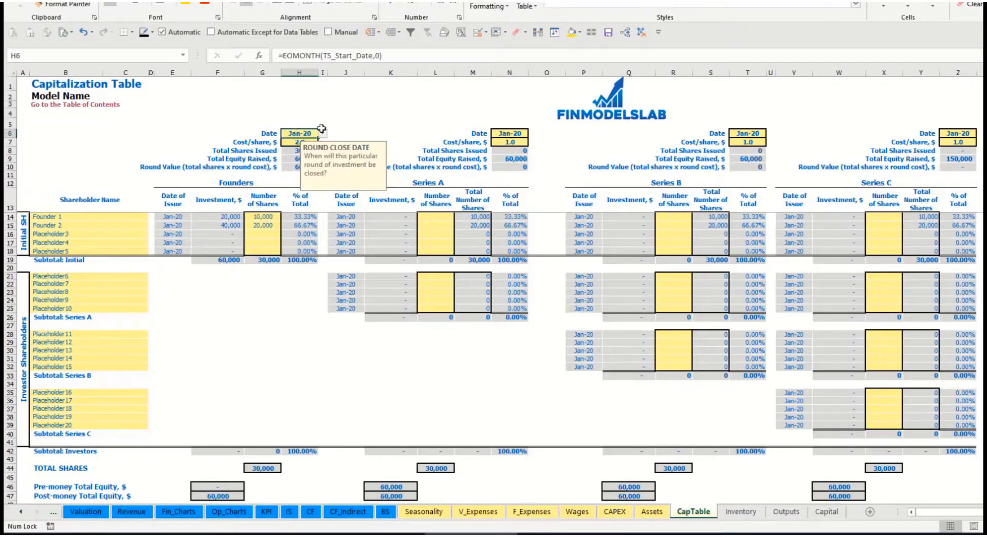
click(322, 133)
click(295, 149)
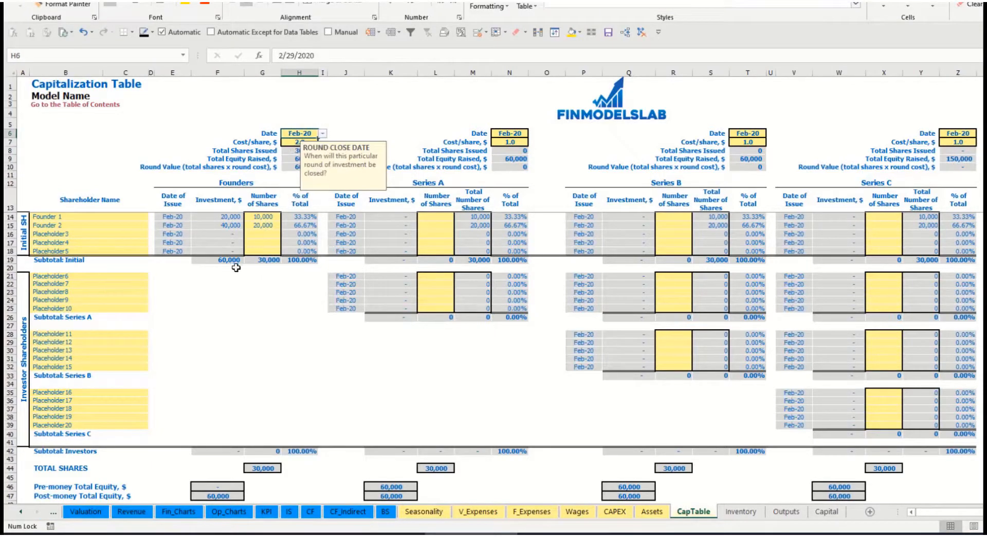
- Examine both founders' investments, their subtotal, the post-money total equity and Founder 1's ownership percentage
click(224, 217)
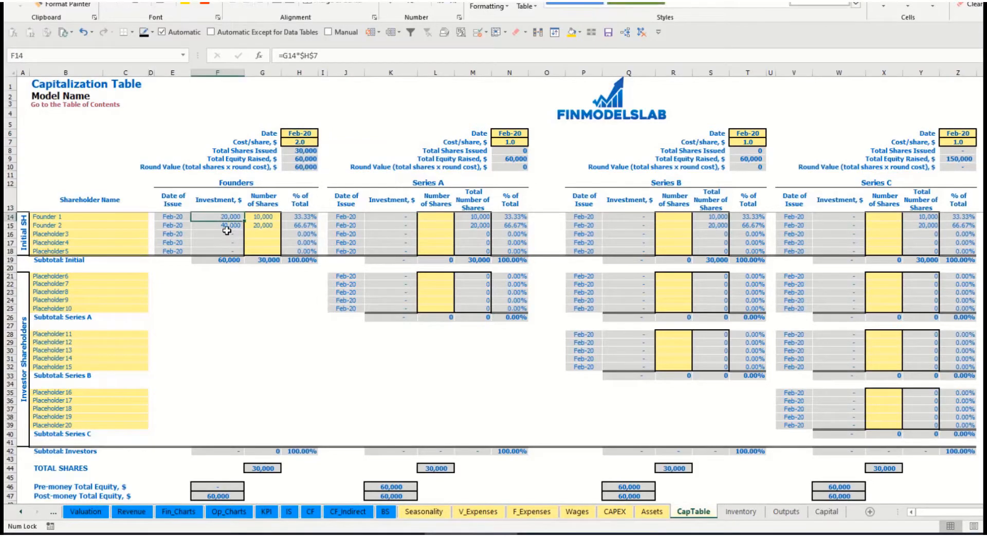
click(222, 226)
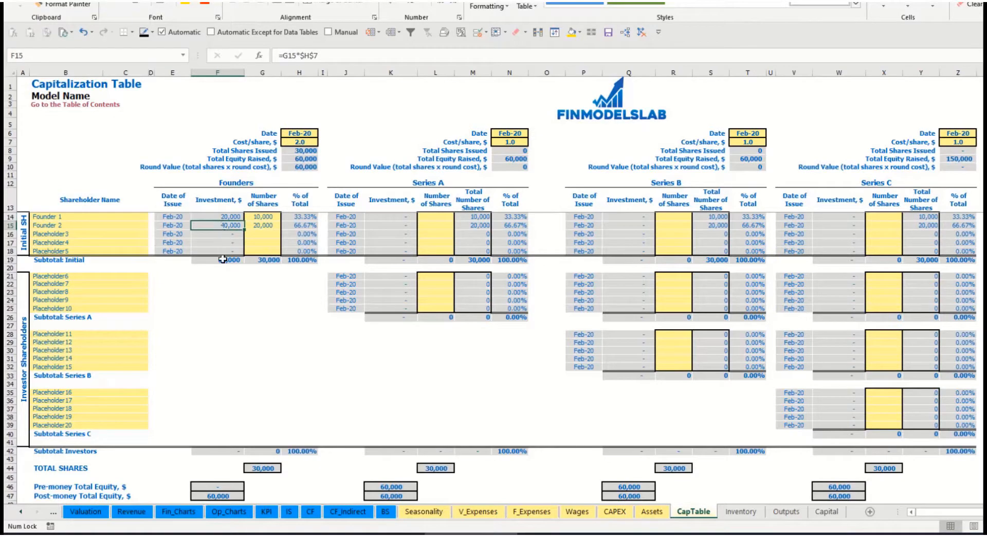
click(222, 260)
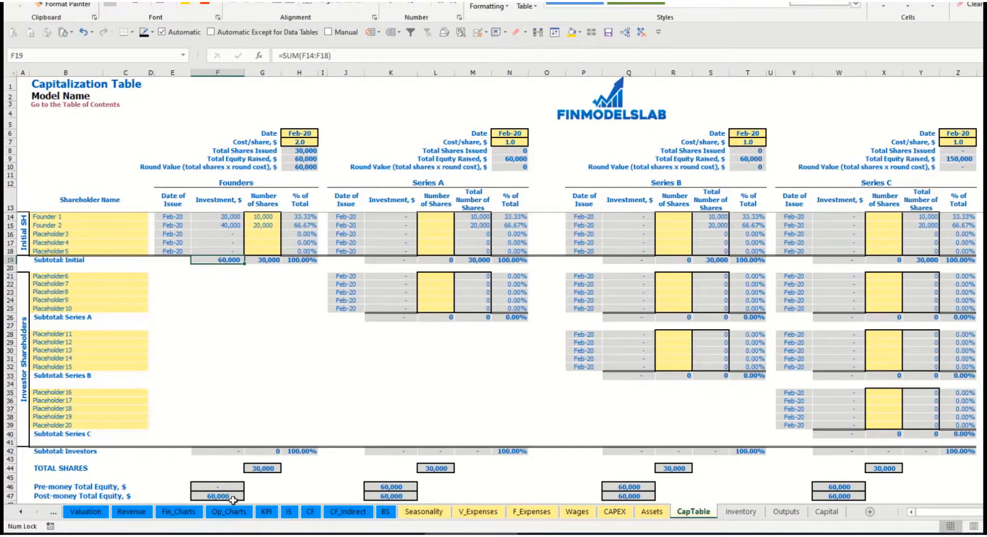
click(16, 496)
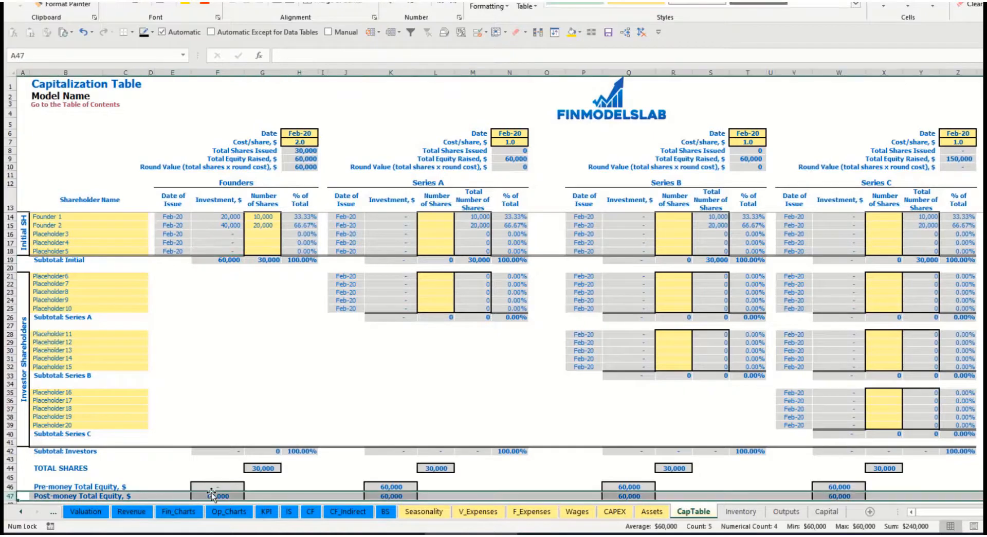
click(305, 218)
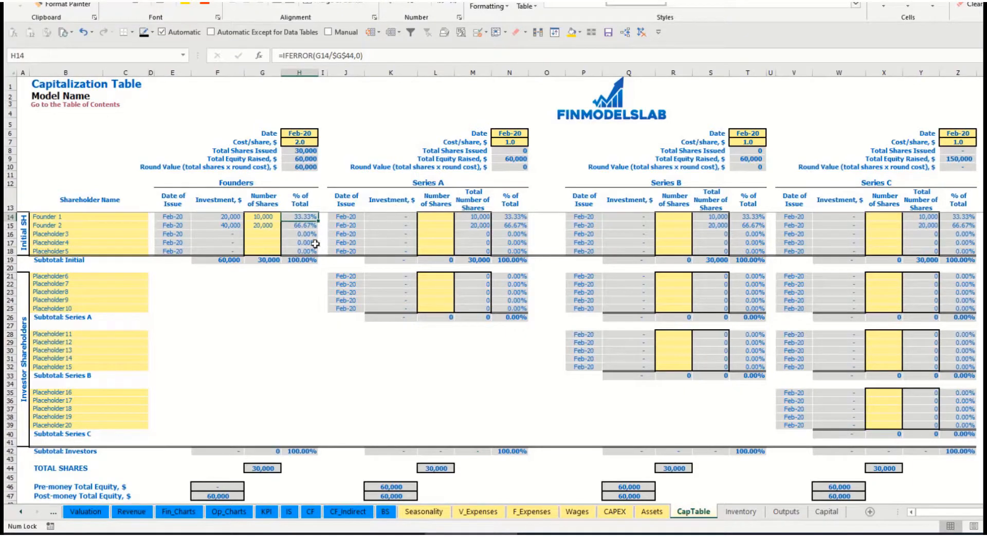
- Name the first Series A investor shareholder in the capitalization table Investor 1
click(118, 277)
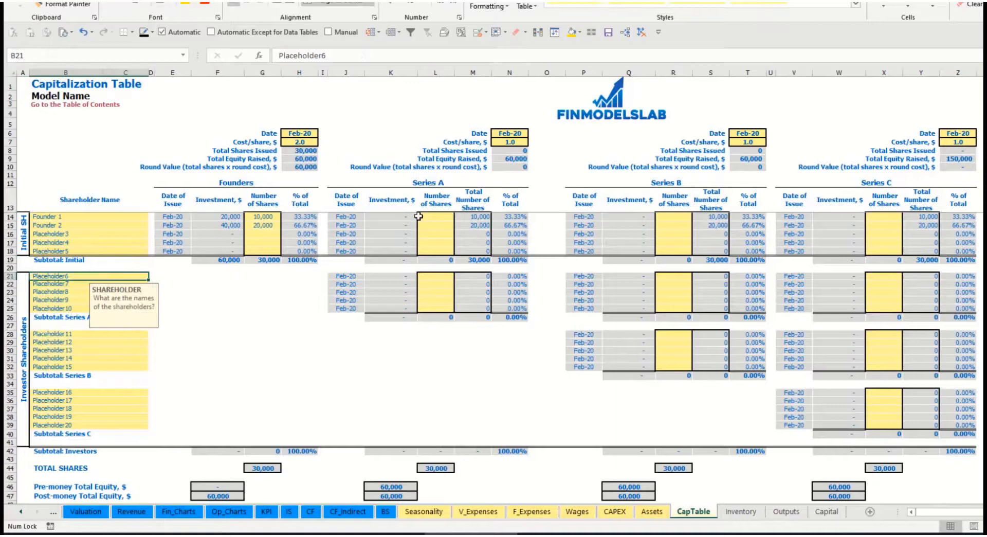
click(448, 185)
click(73, 279)
text(Inves)
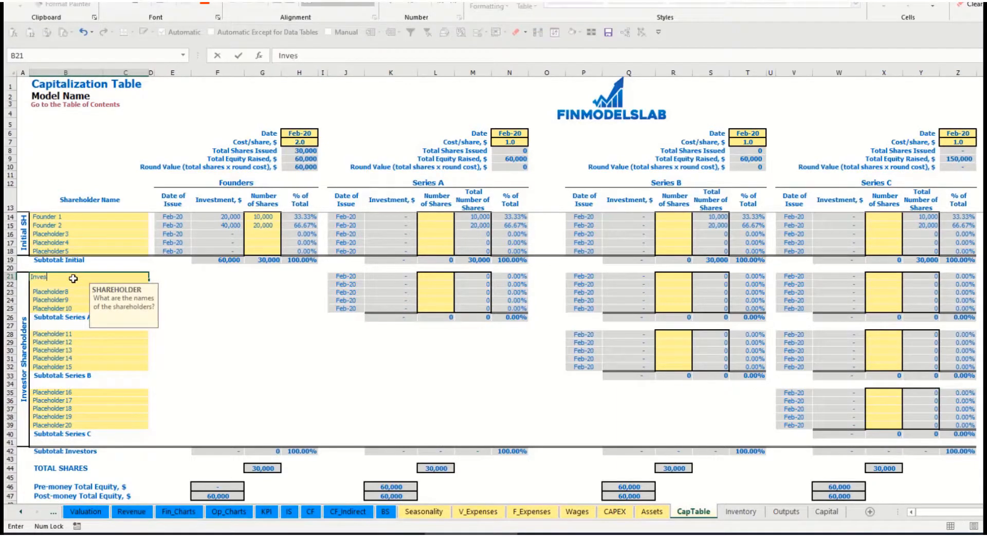
text(tor 1)
key(Return)
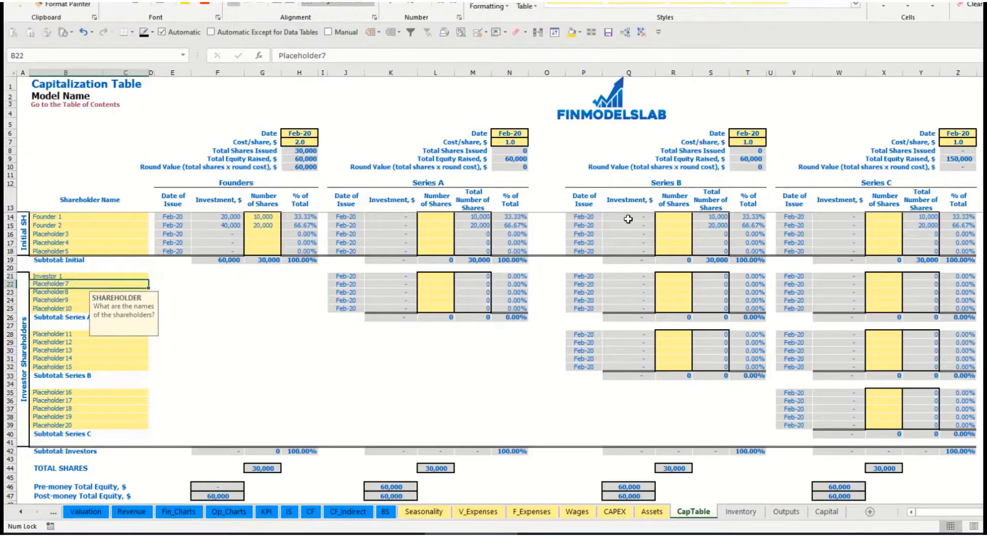
- Set the Series A round's date to May-20 and its cost per share to 5
click(511, 134)
click(532, 133)
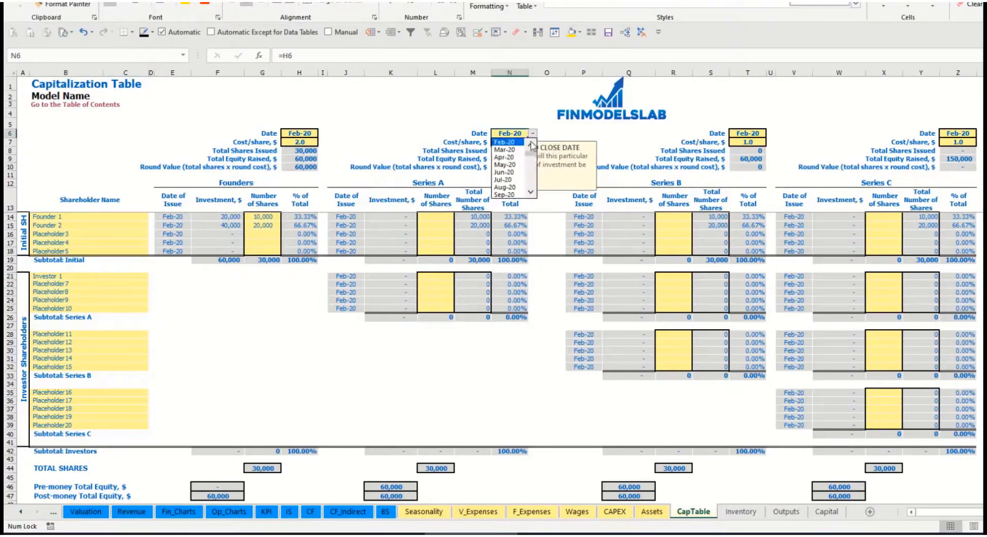
click(520, 164)
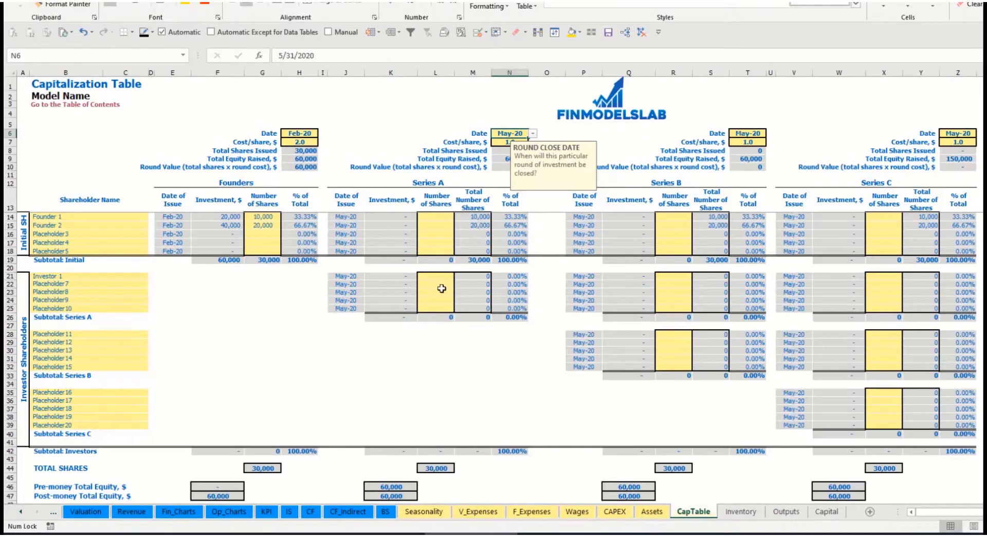
click(506, 140)
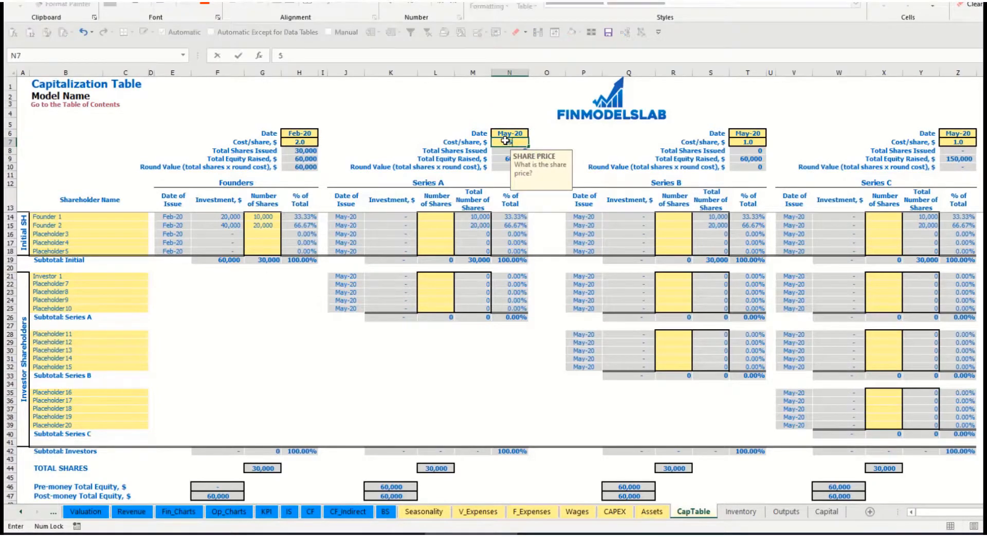
key(Return)
- Issue 1,000 shares to Investor 1 in the Series A round
click(435, 275)
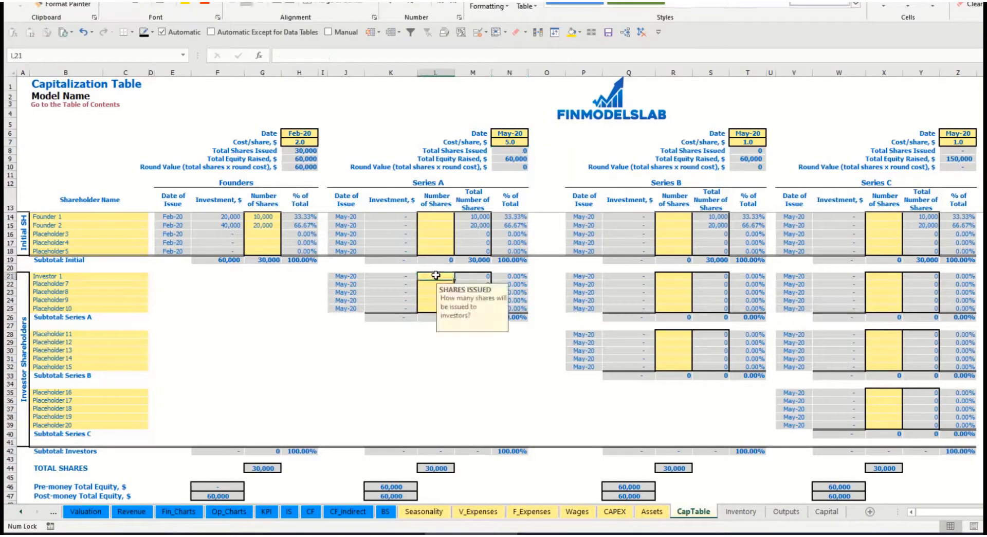
text(1,00)
text(000)
key(Return)
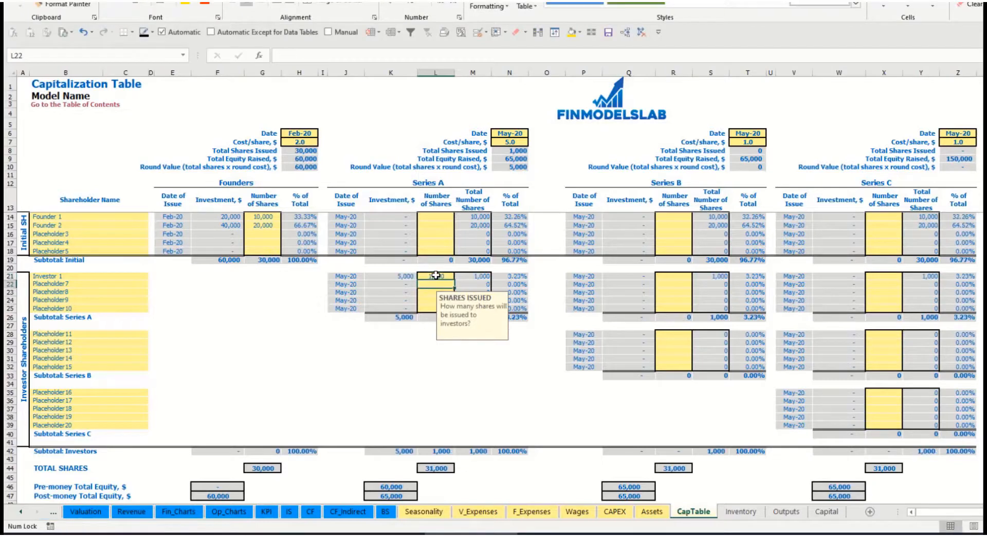
- Examine Investor 1's investment, Series A pre-money and post-money total equity, and the ownership percentages of Investor 1 and both founders
click(394, 356)
click(397, 277)
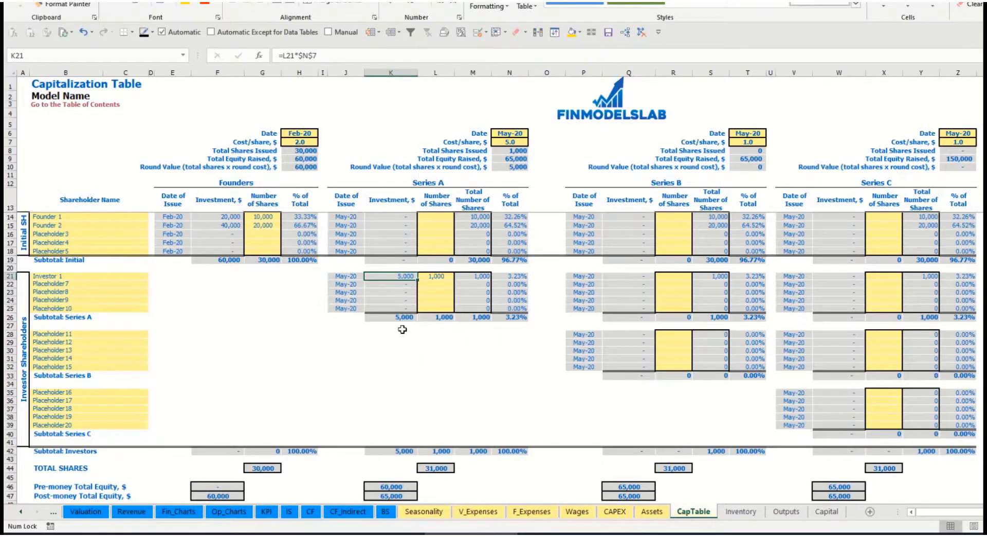
click(384, 486)
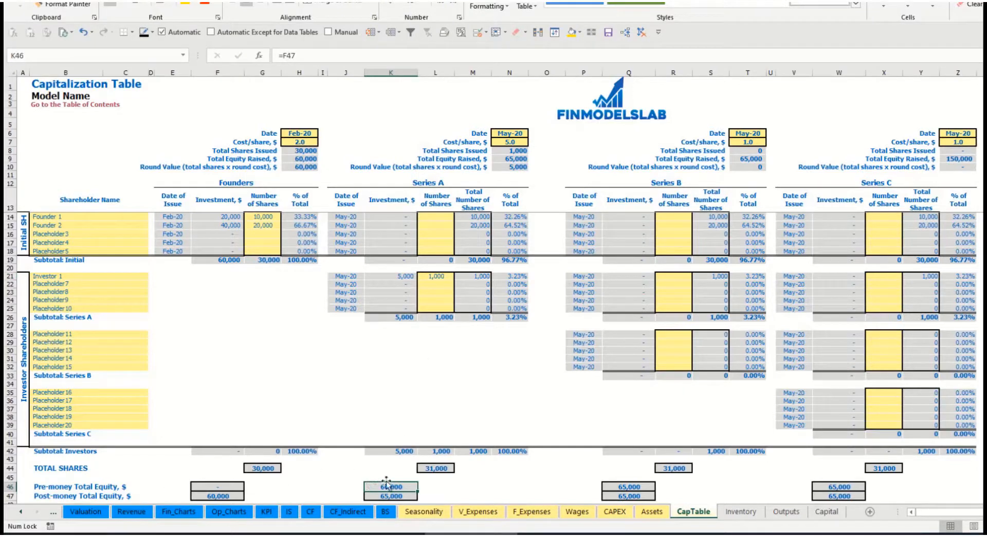
key(Down)
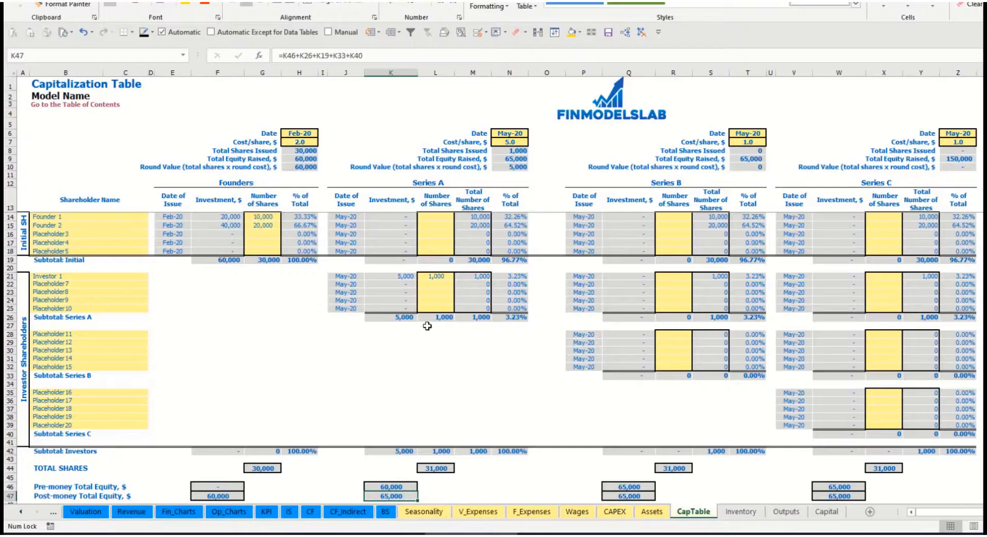
click(504, 276)
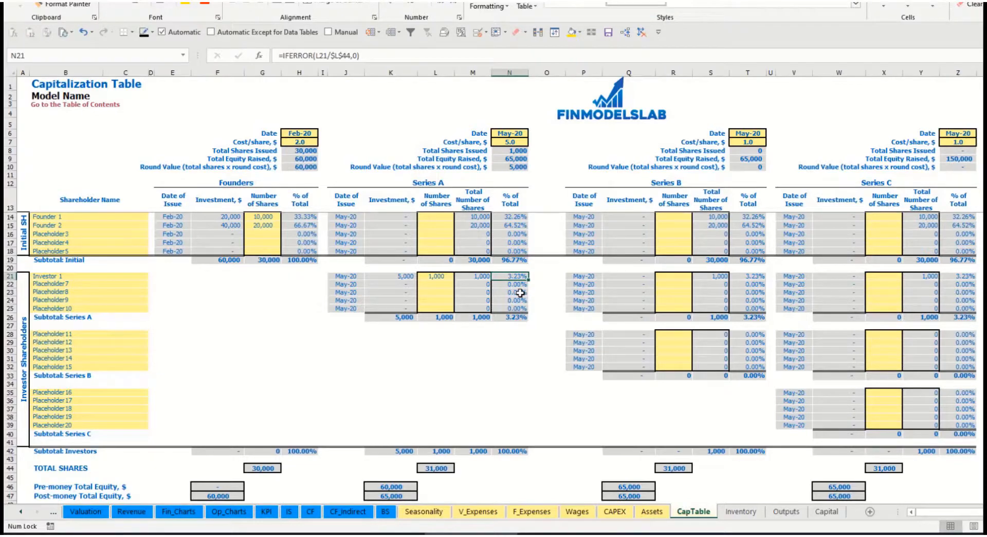
drag(113, 216, 119, 227)
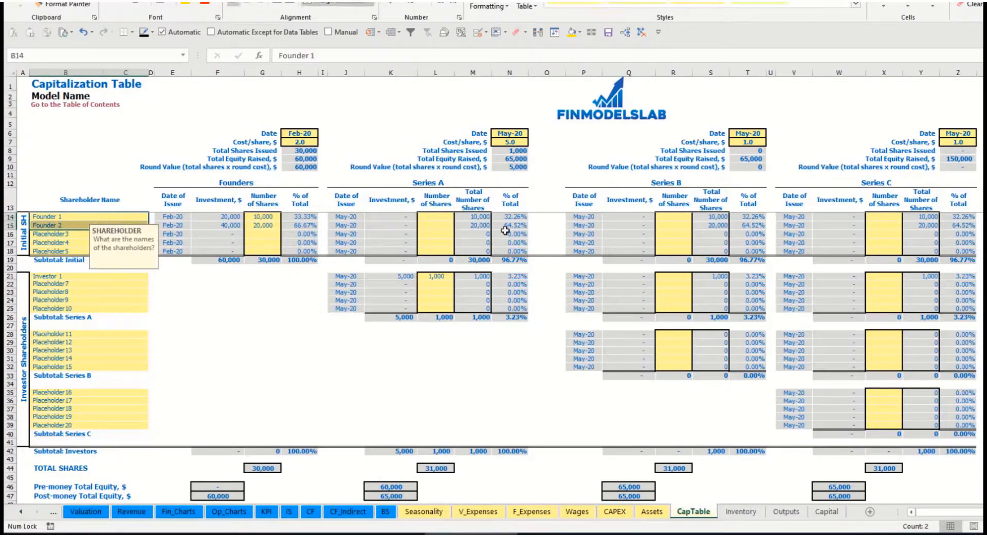
drag(517, 216, 516, 226)
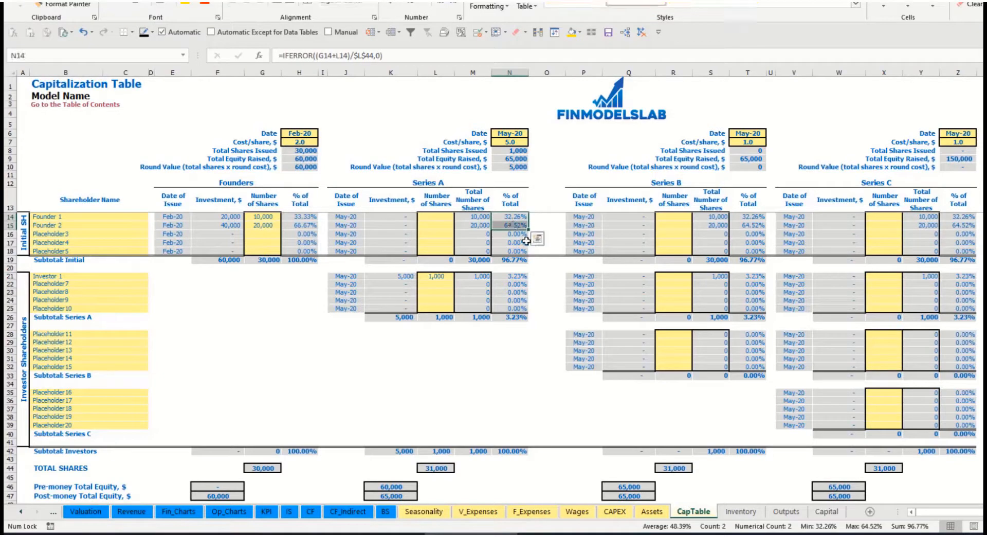
click(515, 216)
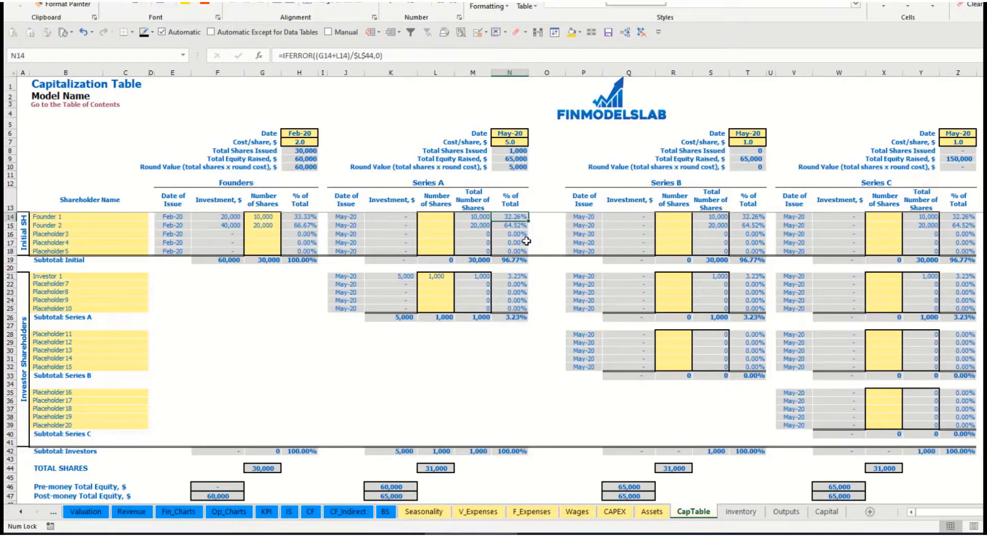
key(Down)
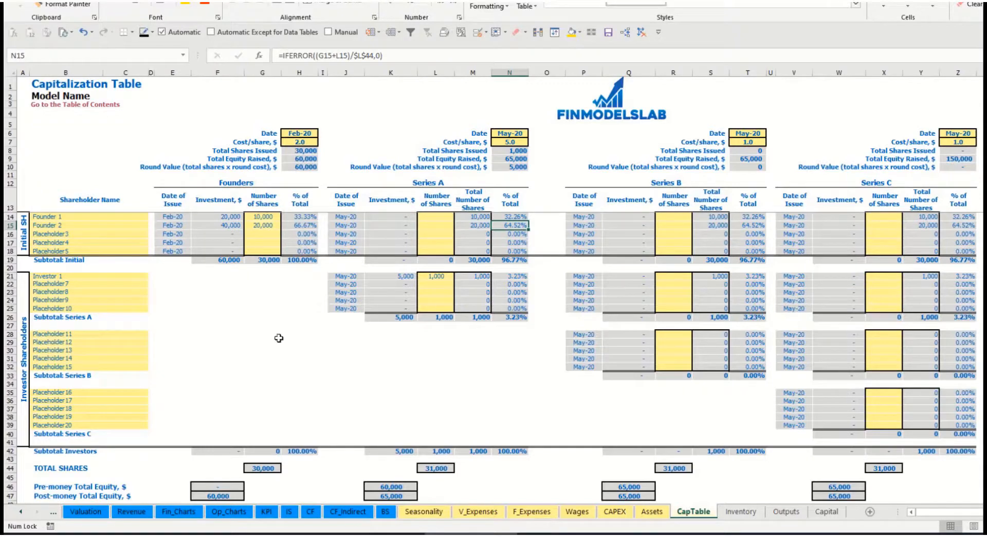
- Review the shareholder name entries for Series B and Series C and the share entries for Series A investors
click(100, 341)
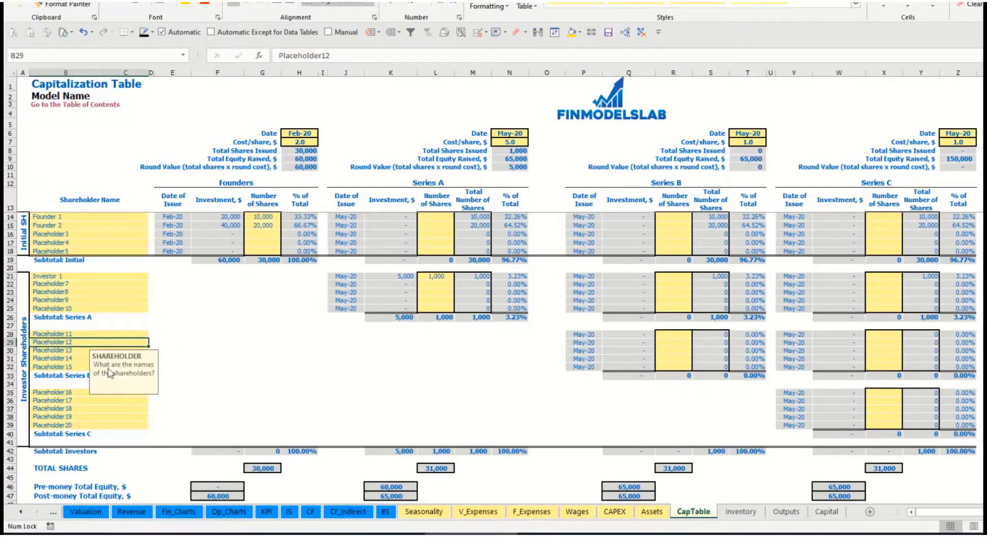
click(88, 392)
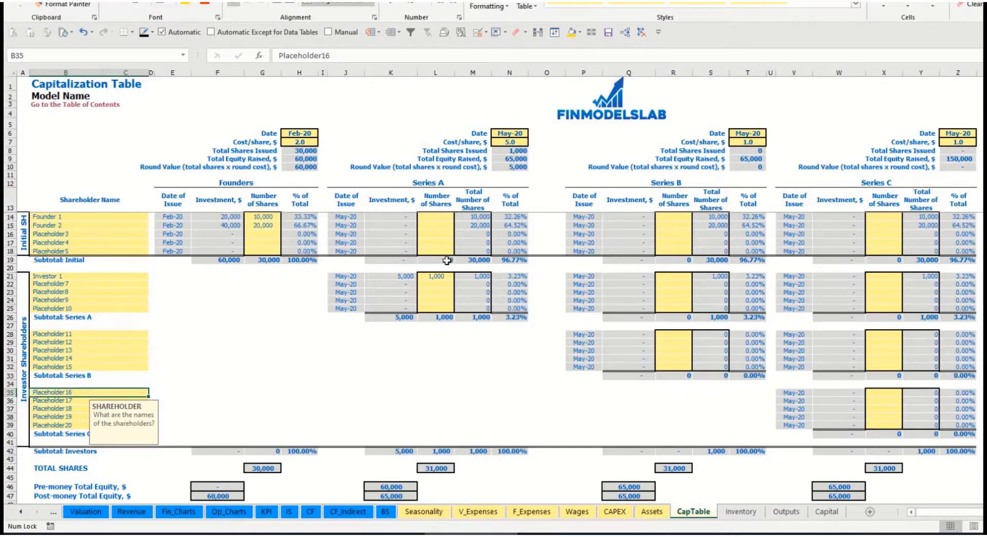
drag(440, 277, 437, 309)
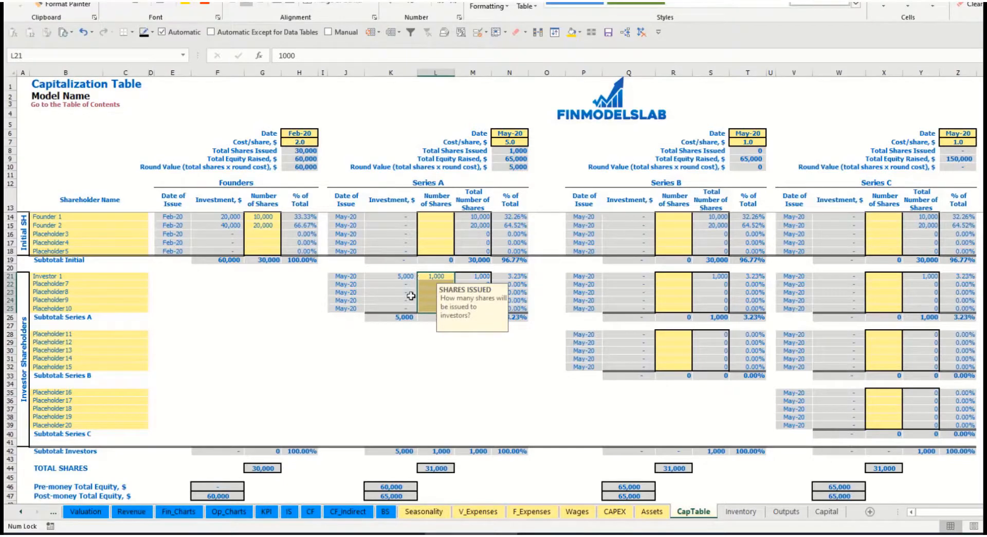
click(451, 351)
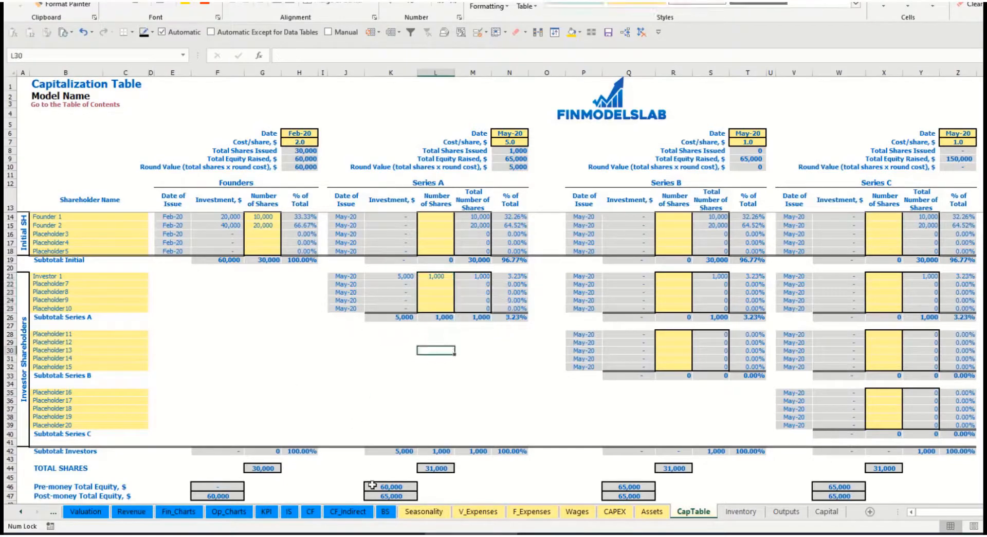
- Check the Ordinary Equity Raisings row in the cash flow statement and the Ordinary Equity row in the balance sheet
click(311, 511)
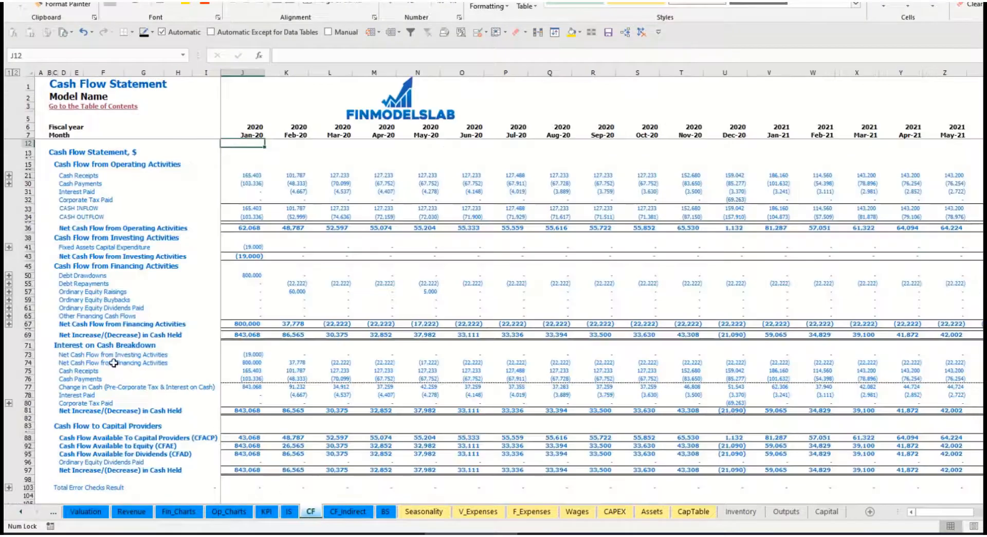
click(27, 291)
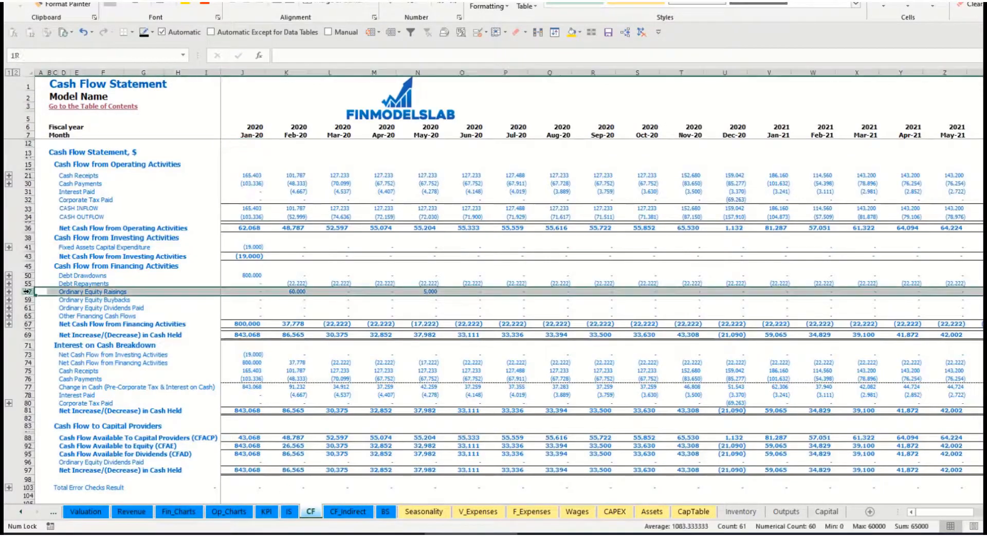
click(298, 292)
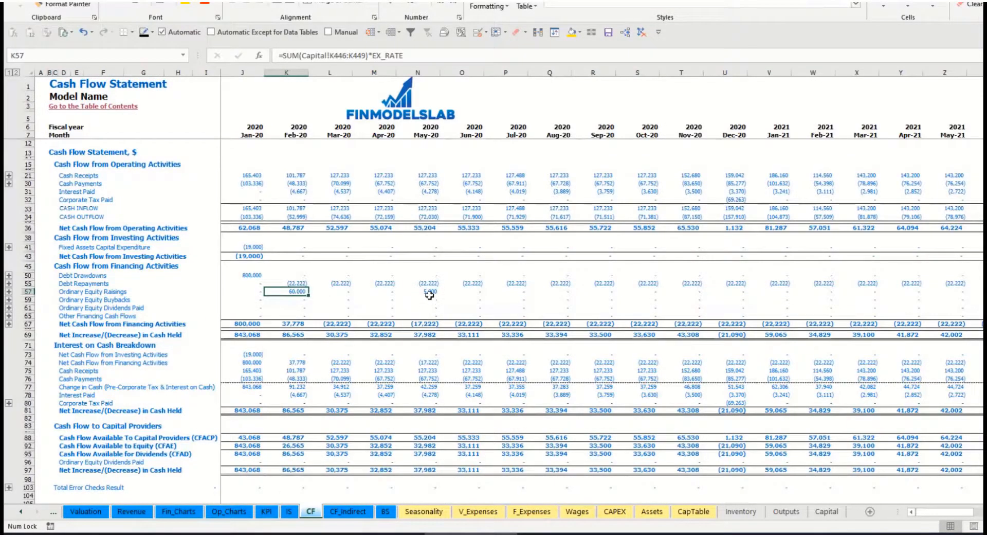
click(387, 512)
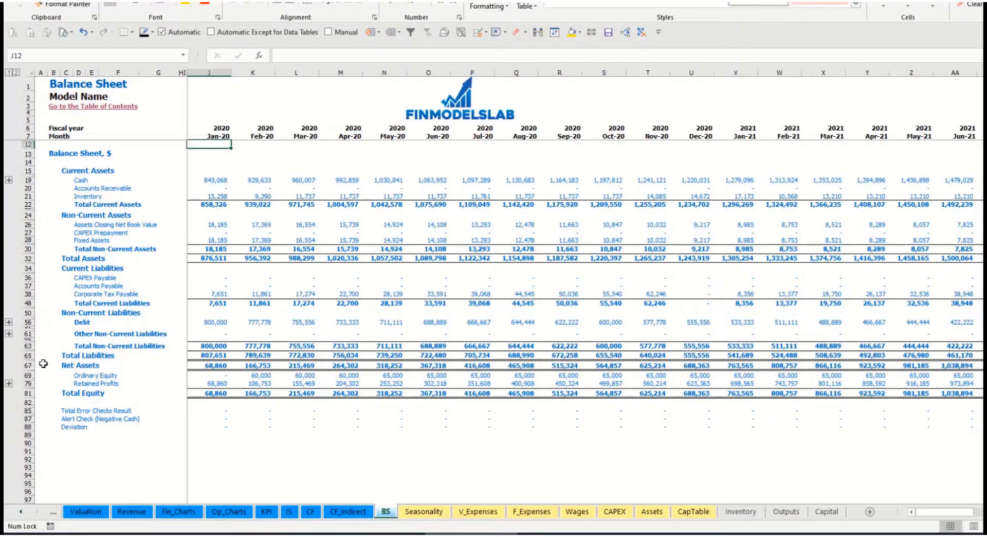
click(28, 376)
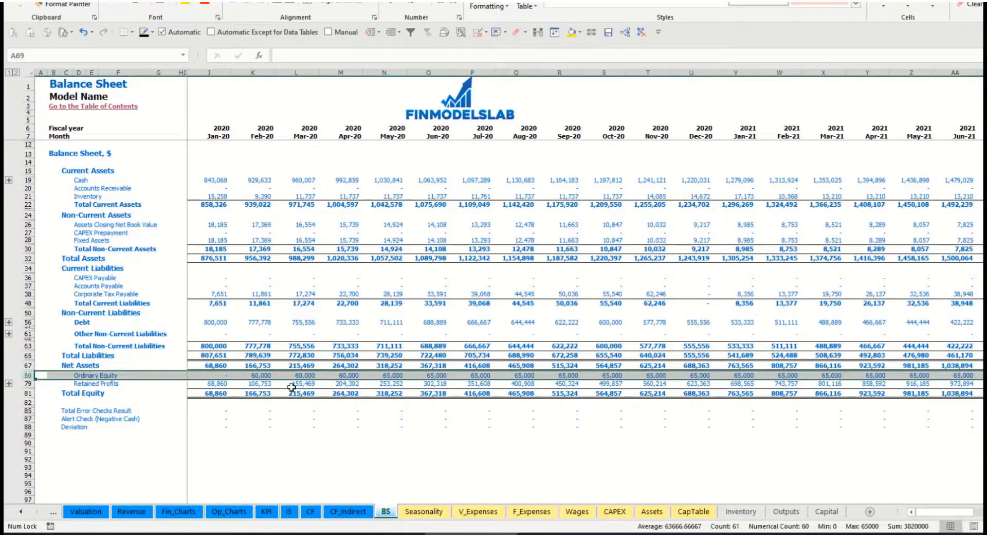